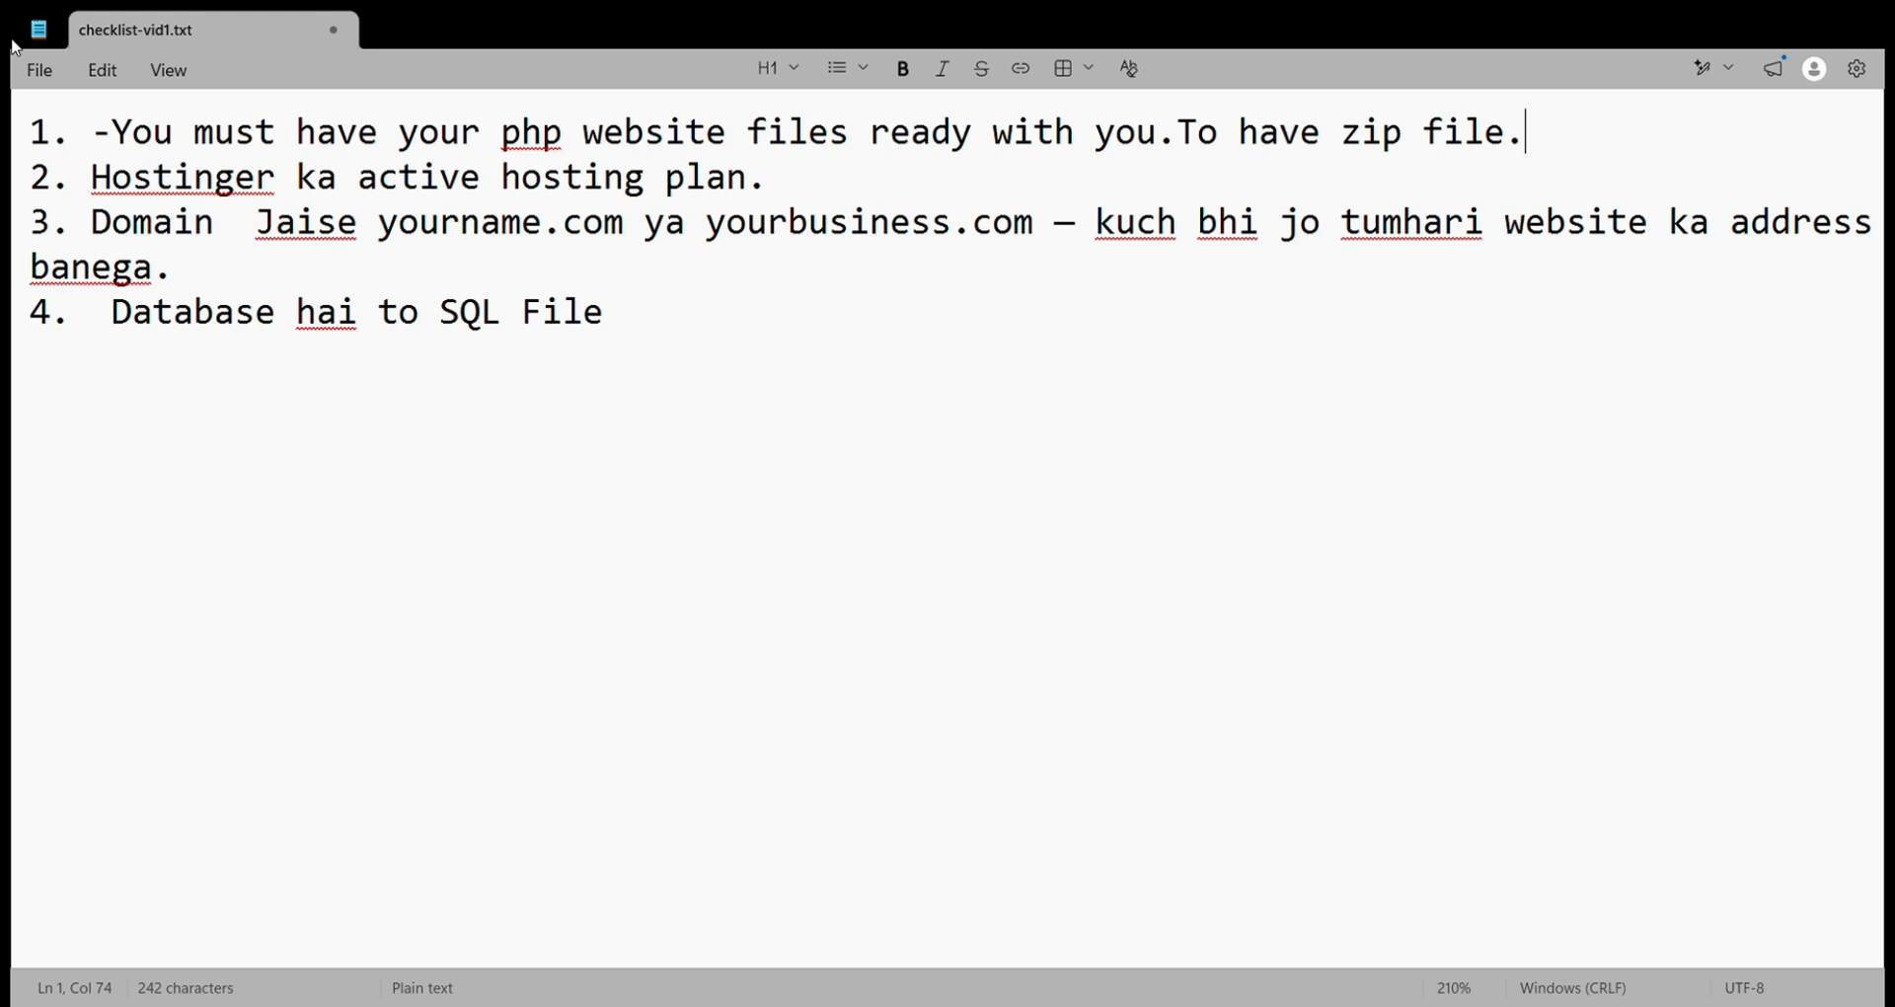
# Step: Delete the extra space between 'Domain' and 'Jaise' in checklist item 3, then select 'Domain'
pyautogui.moveTo(85, 181); pyautogui.dragTo(767, 200)
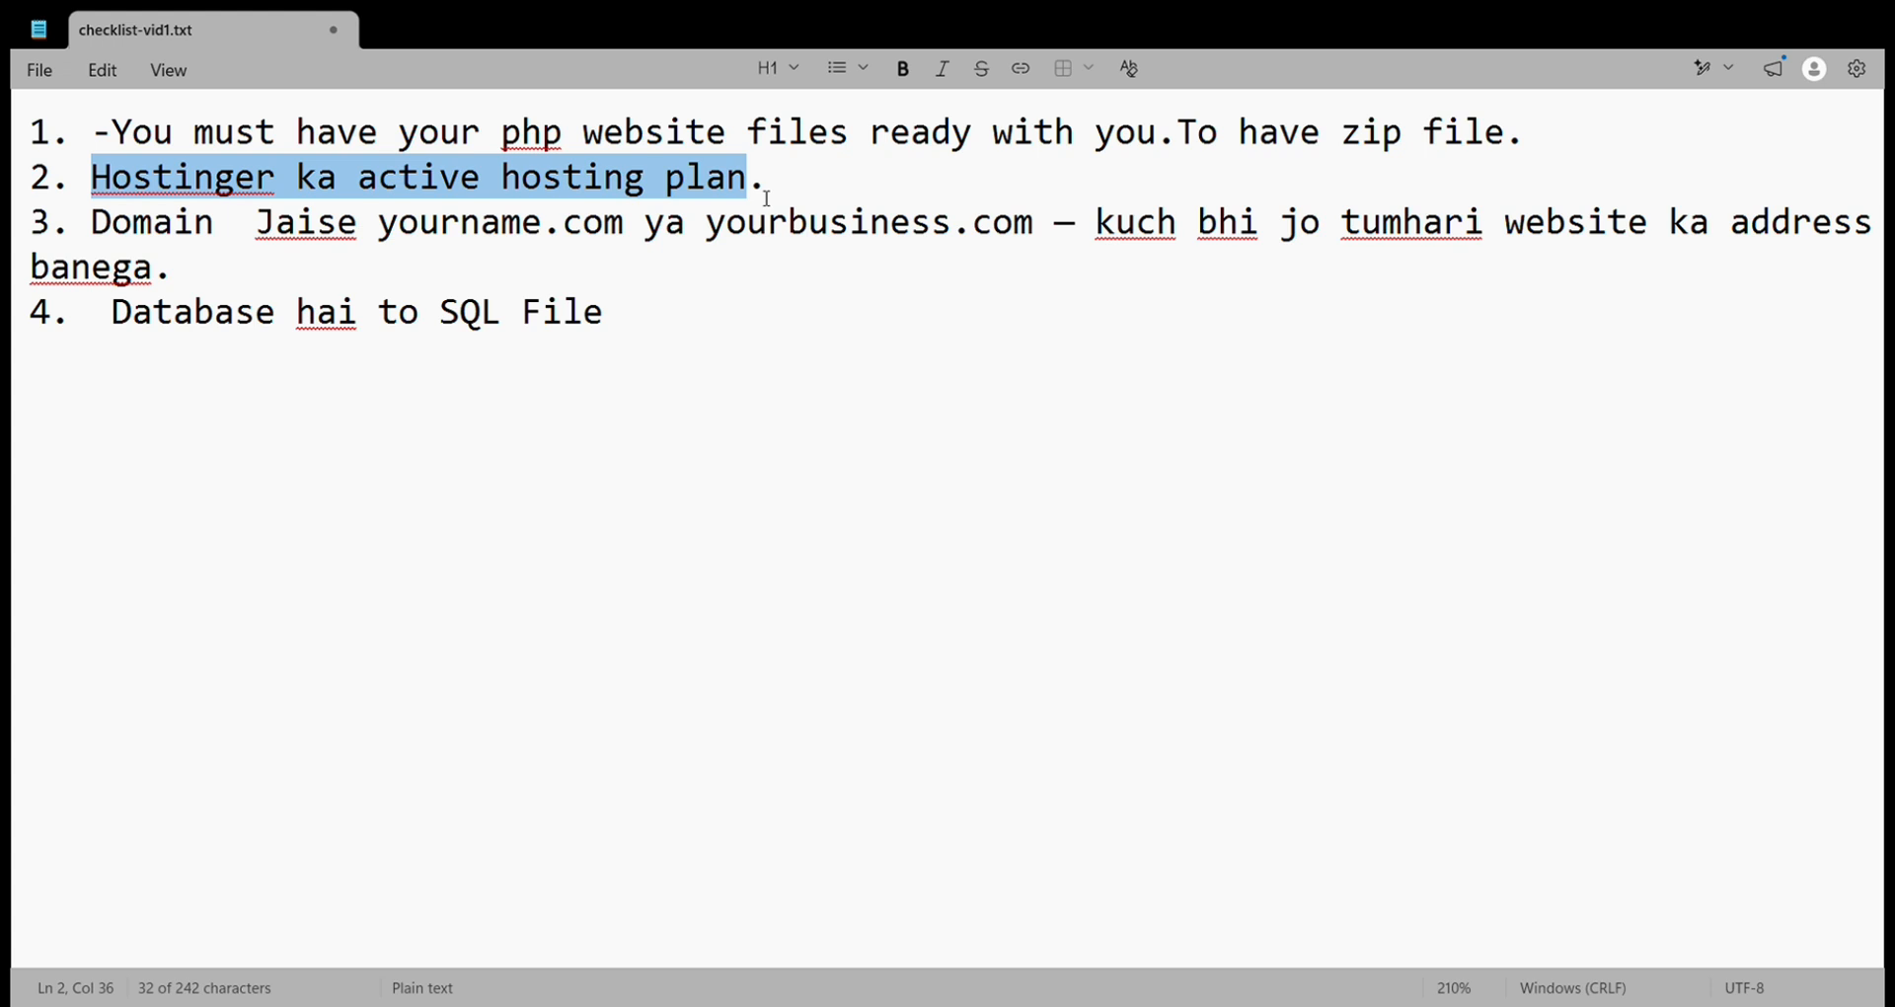
pyautogui.press('Right')
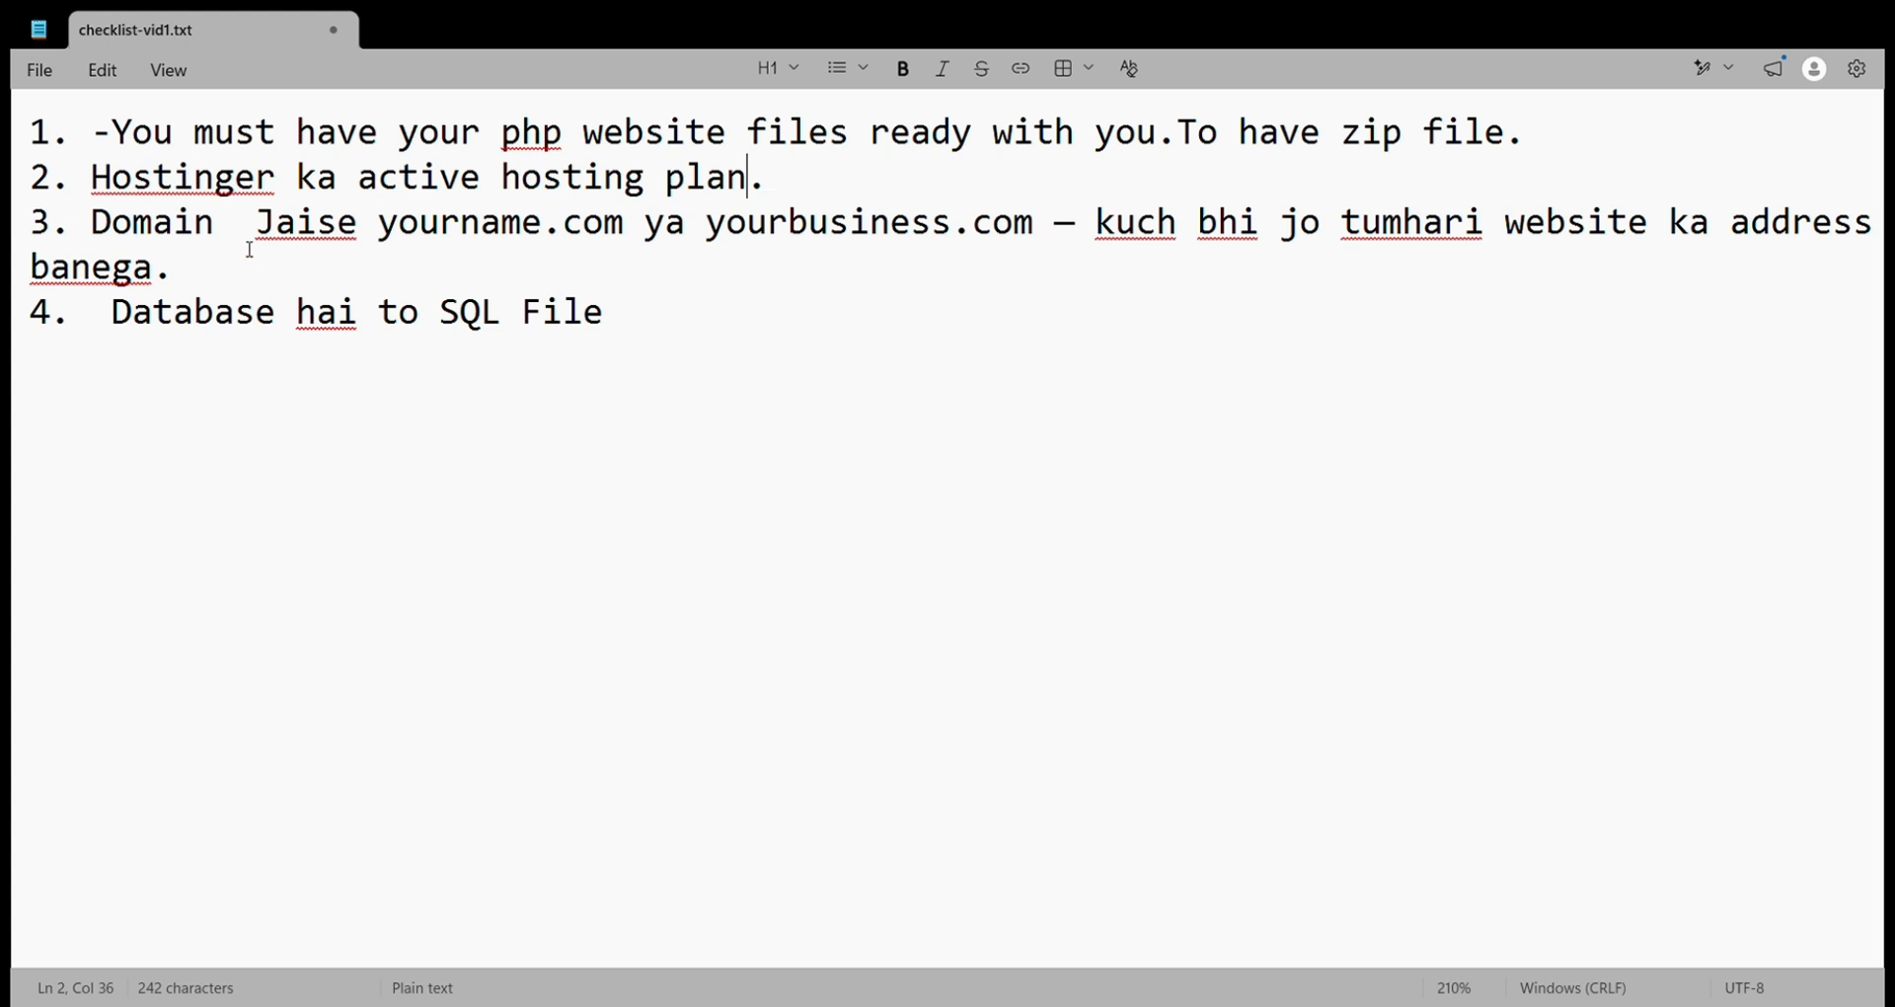
pyautogui.moveTo(252, 227); pyautogui.dragTo(242, 229)
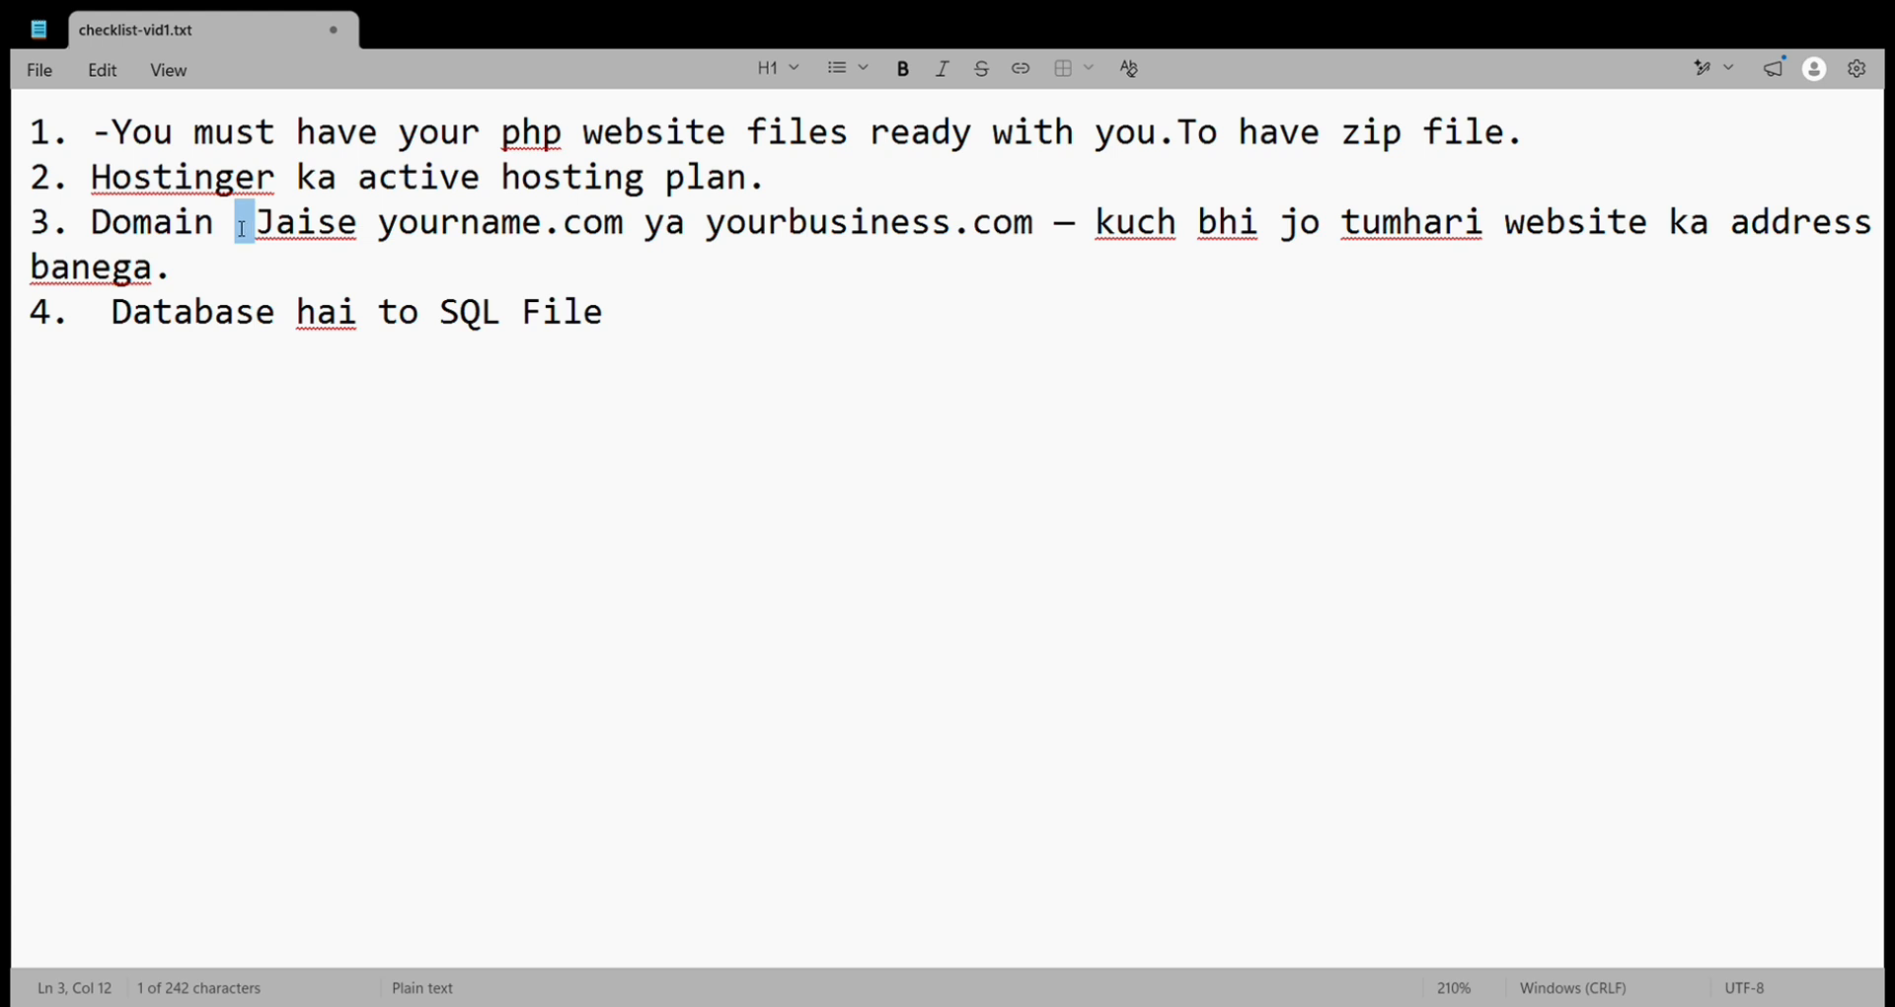
pyautogui.press('BackSpace')
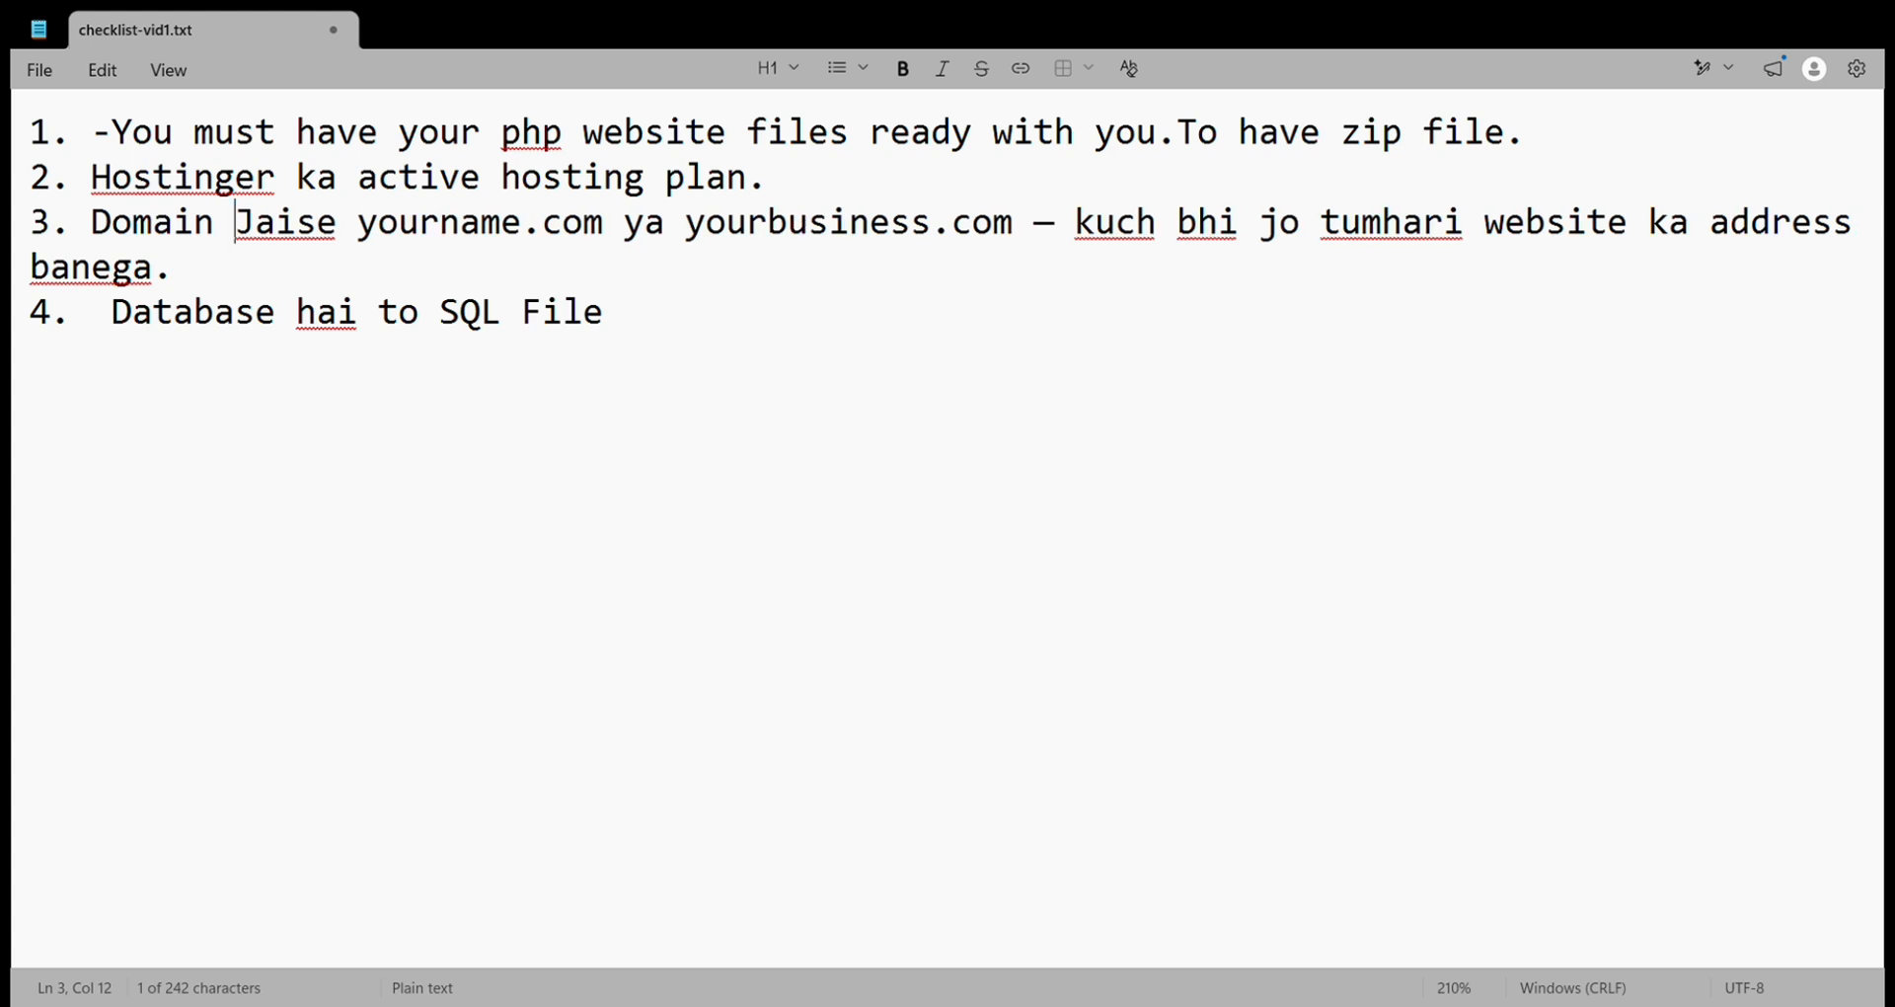
pyautogui.moveTo(237, 227); pyautogui.dragTo(105, 212)
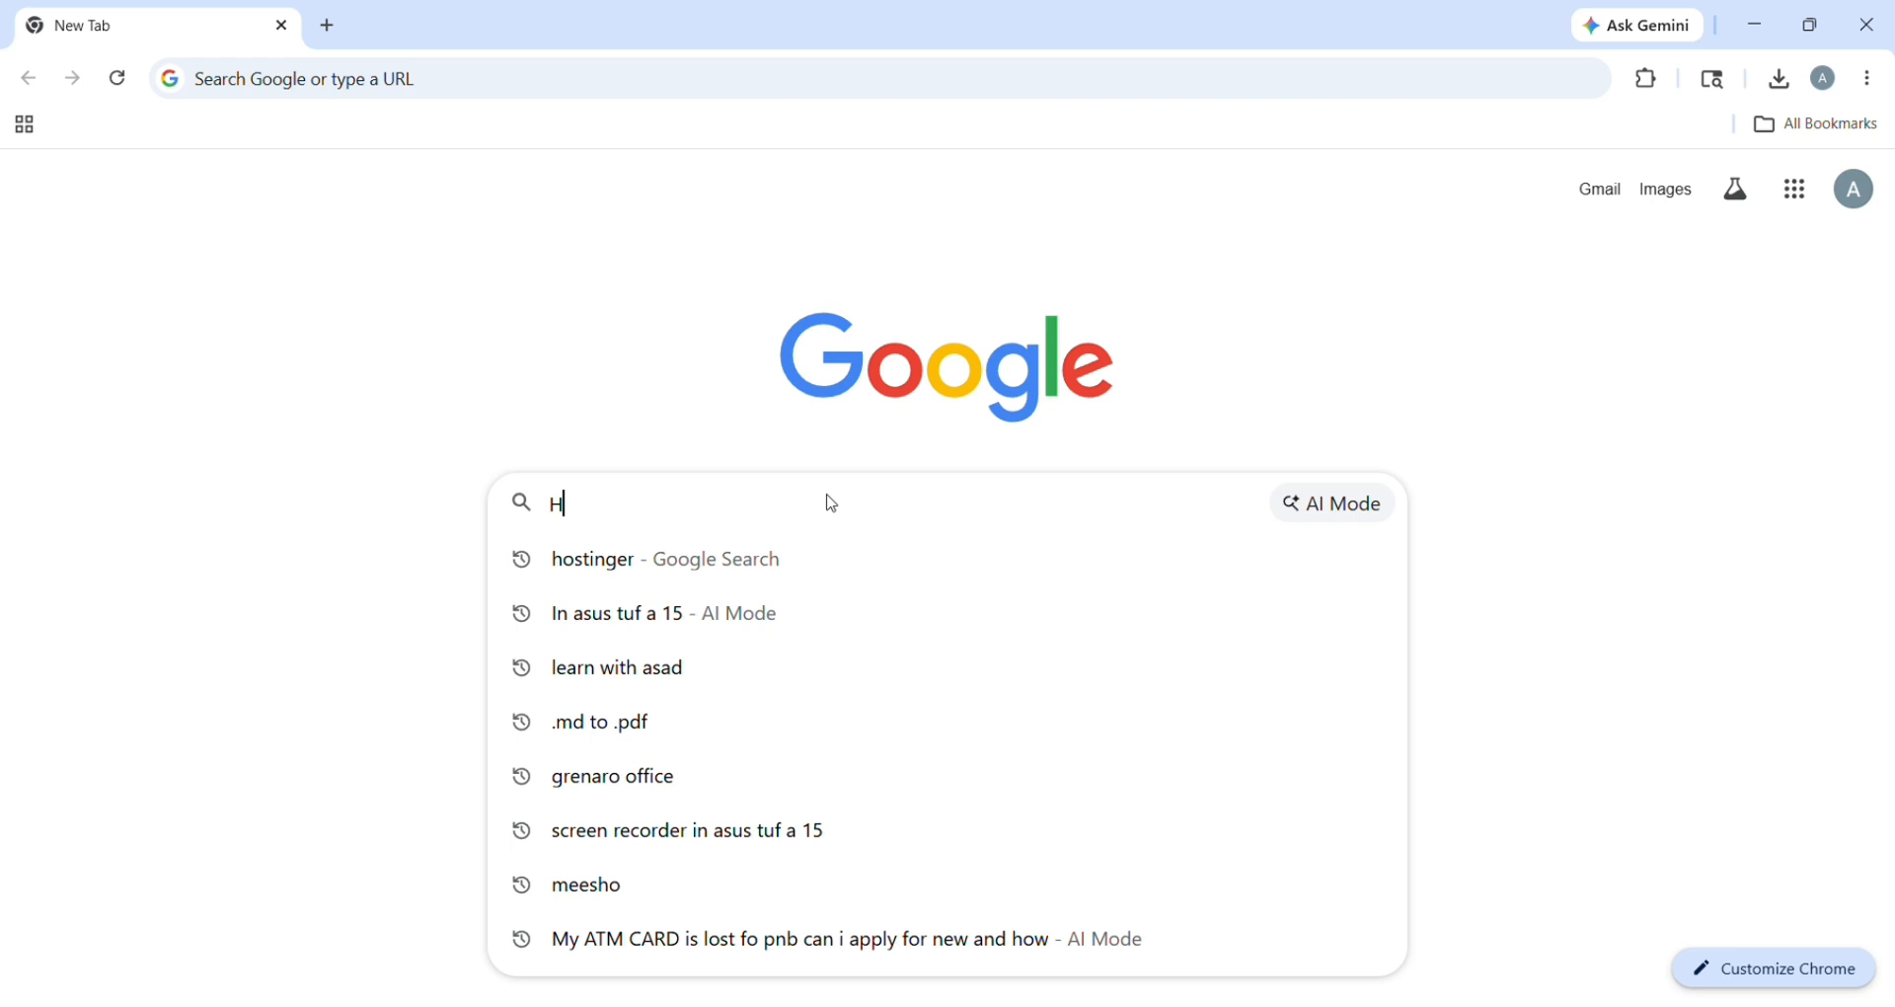
# Step: Search Google for 'hostinger' and go to Hostinger's official site
pyautogui.write('ostin')
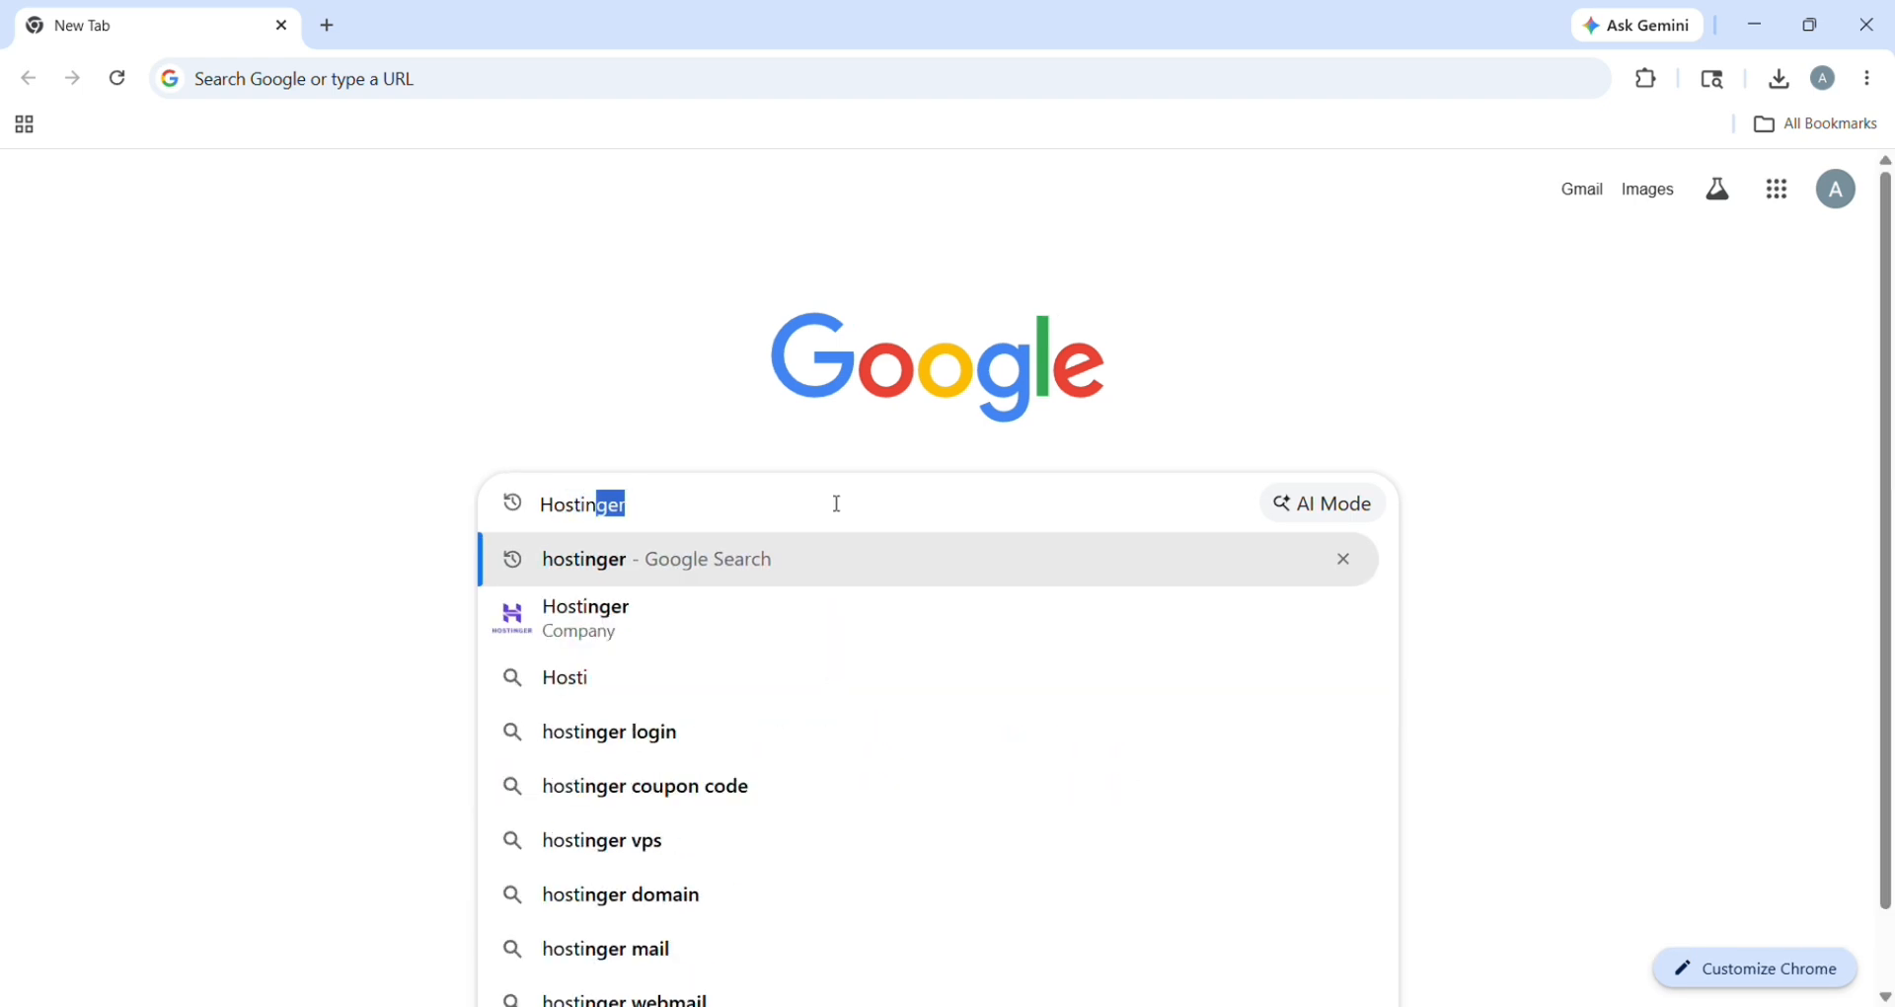
pyautogui.write('ger')
pyautogui.press('Return')
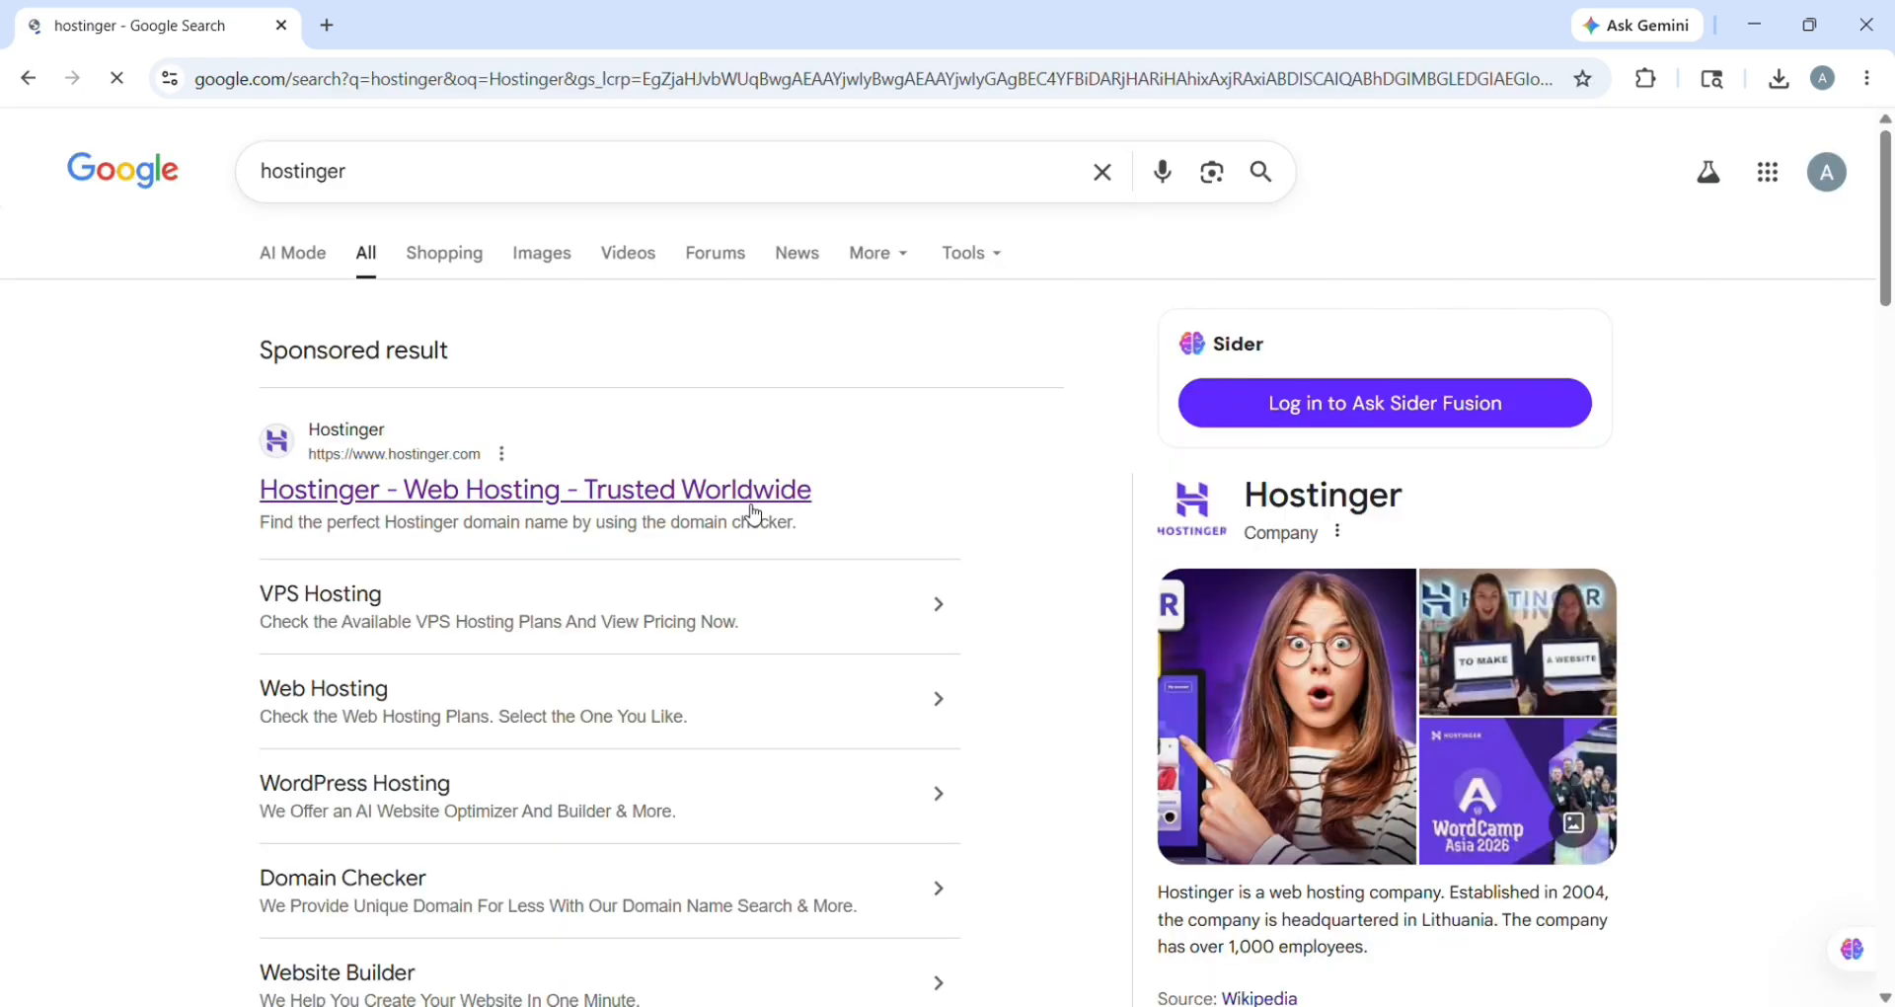
pyautogui.click(754, 515)
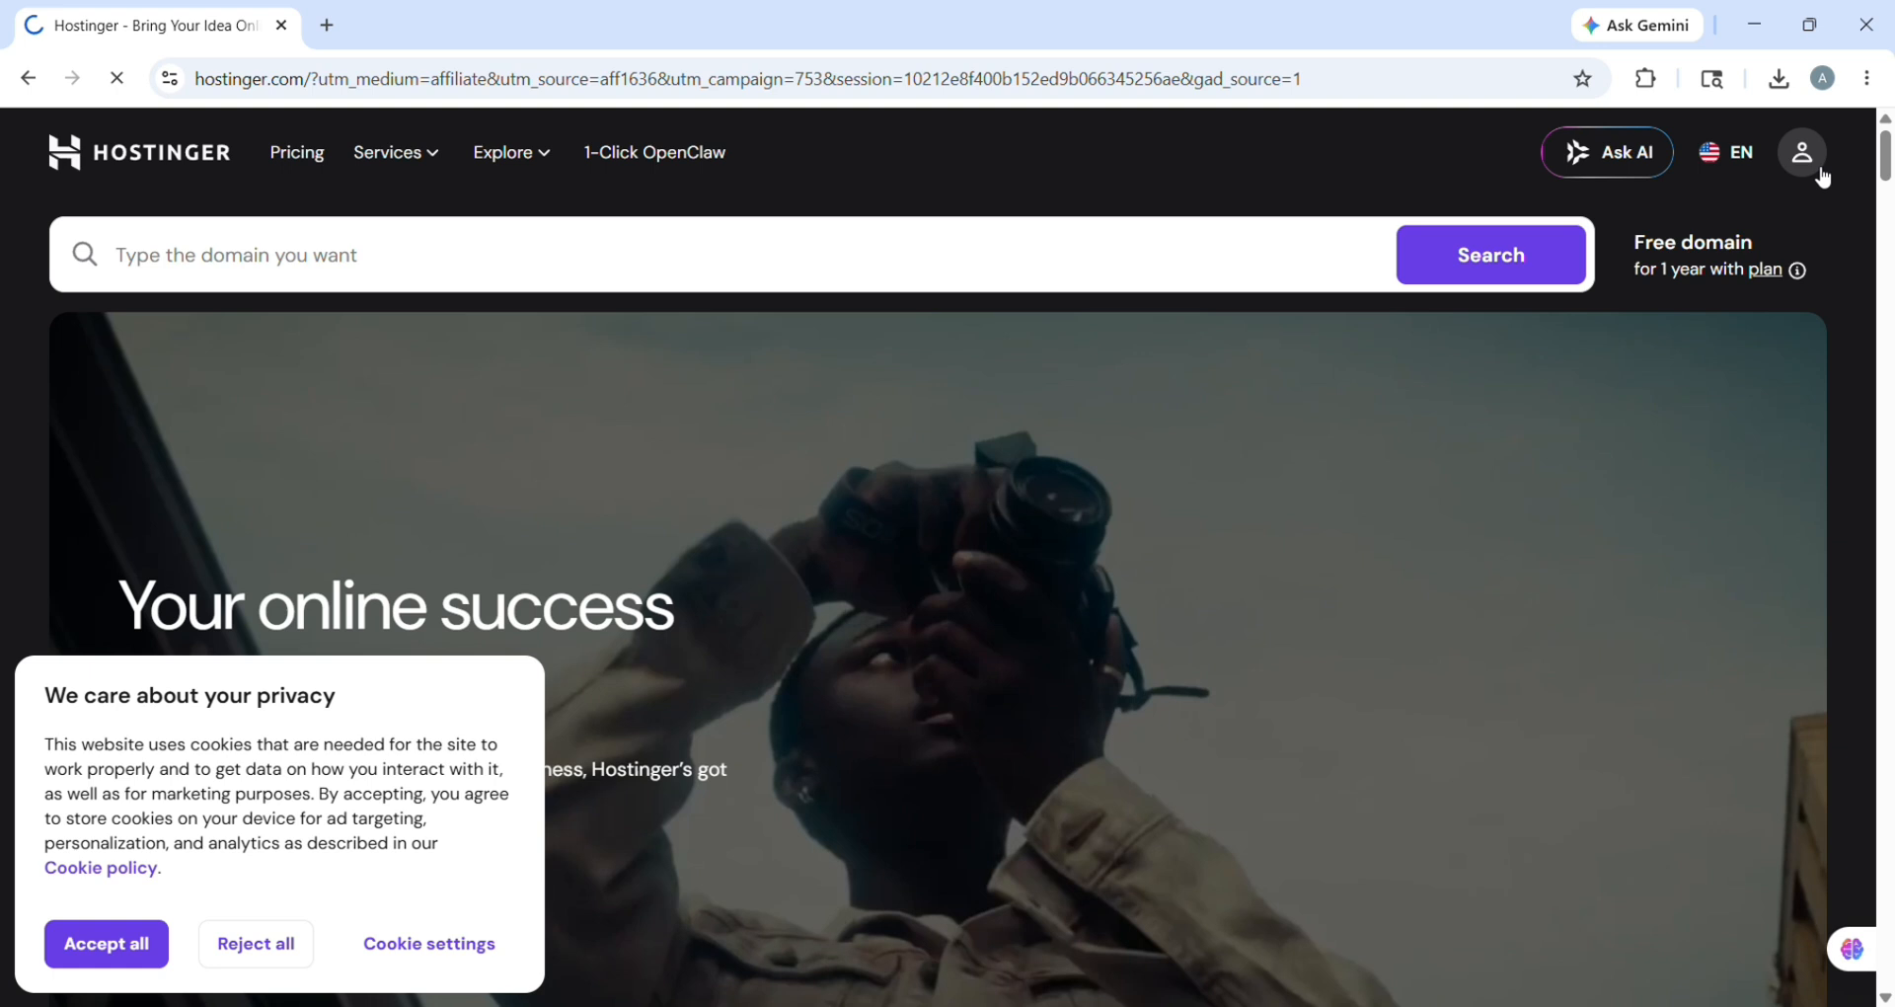
# Step: Enter hPanel, go to Websites, and show the available website types to add
pyautogui.click(1822, 176)
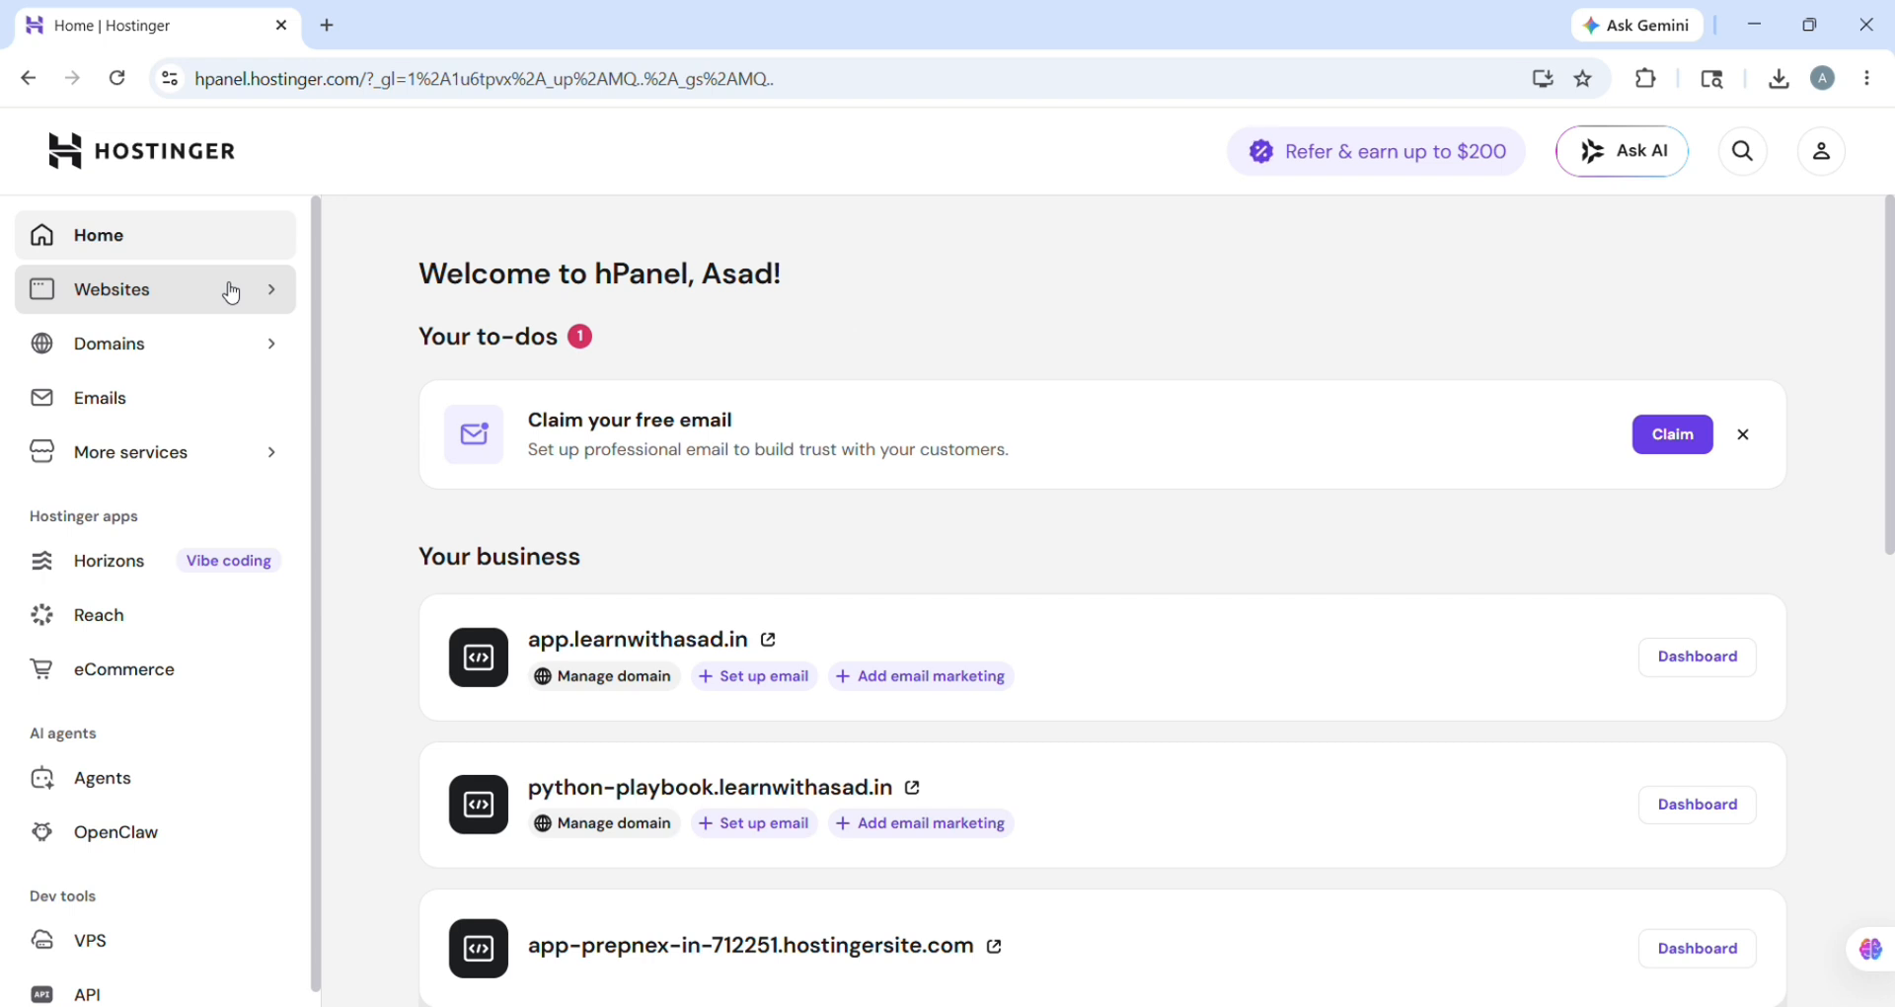
pyautogui.click(171, 295)
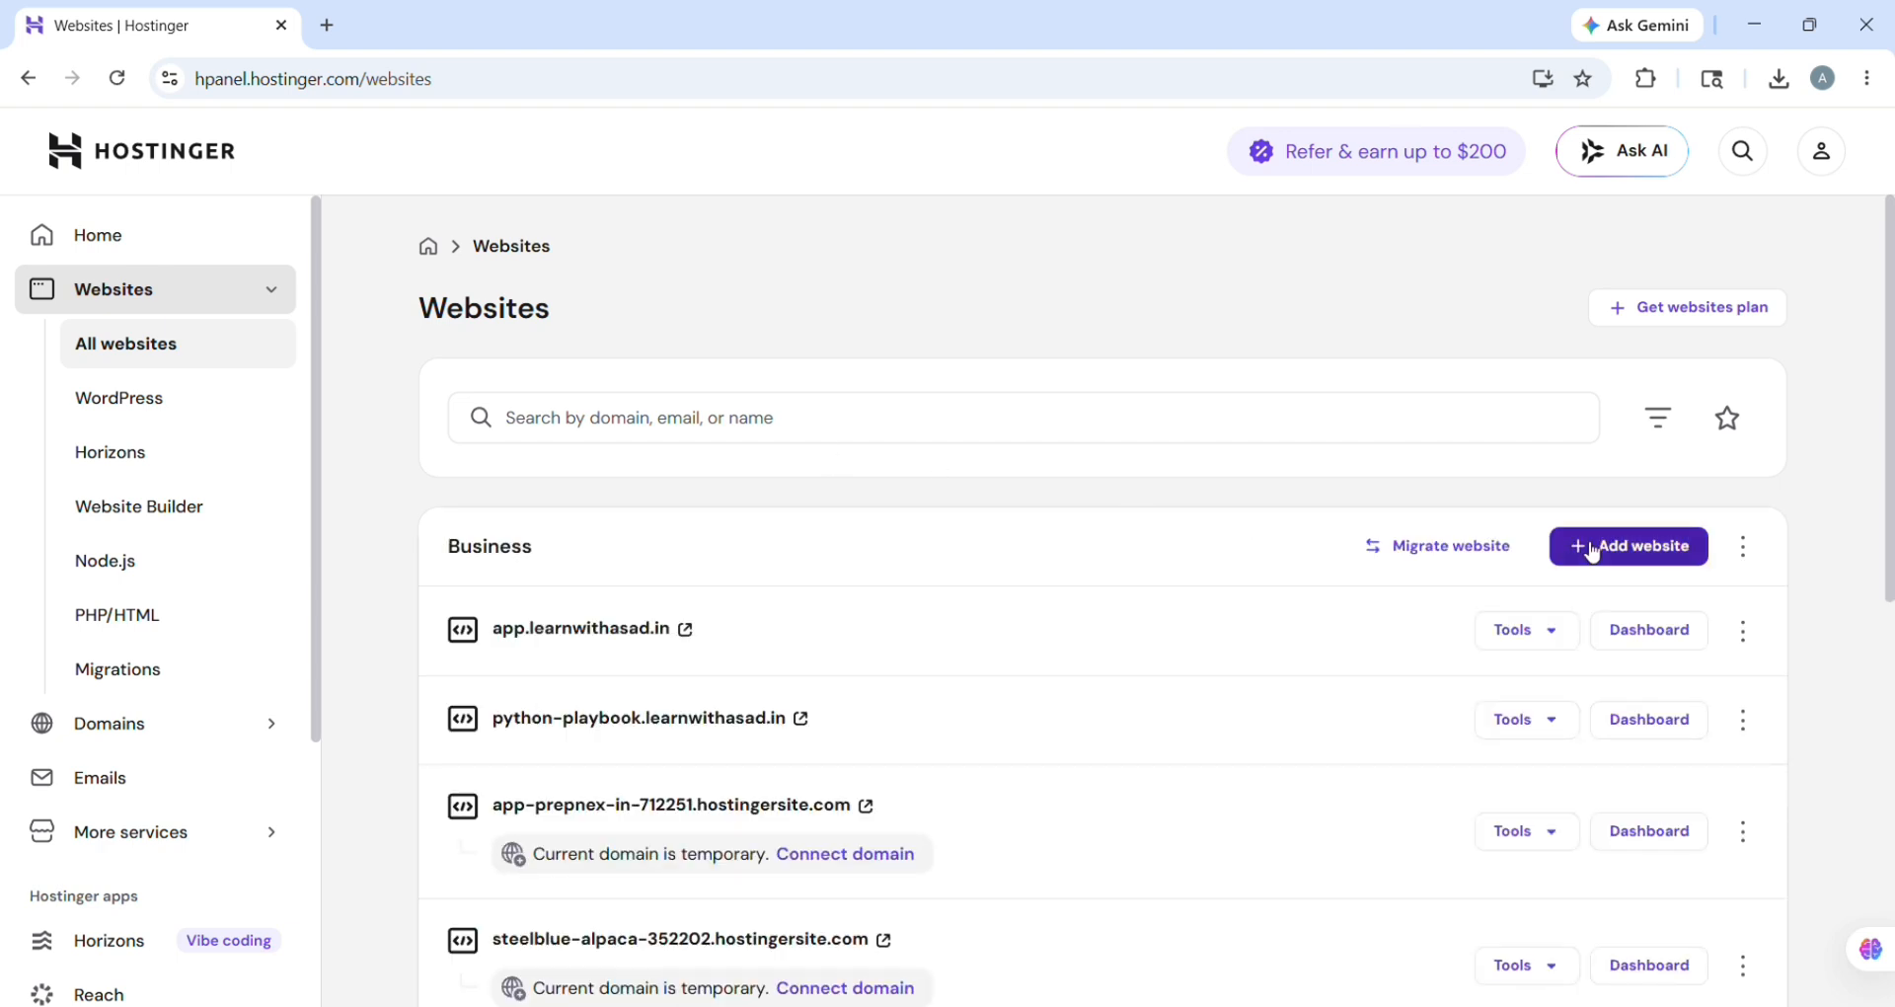
pyautogui.click(1592, 553)
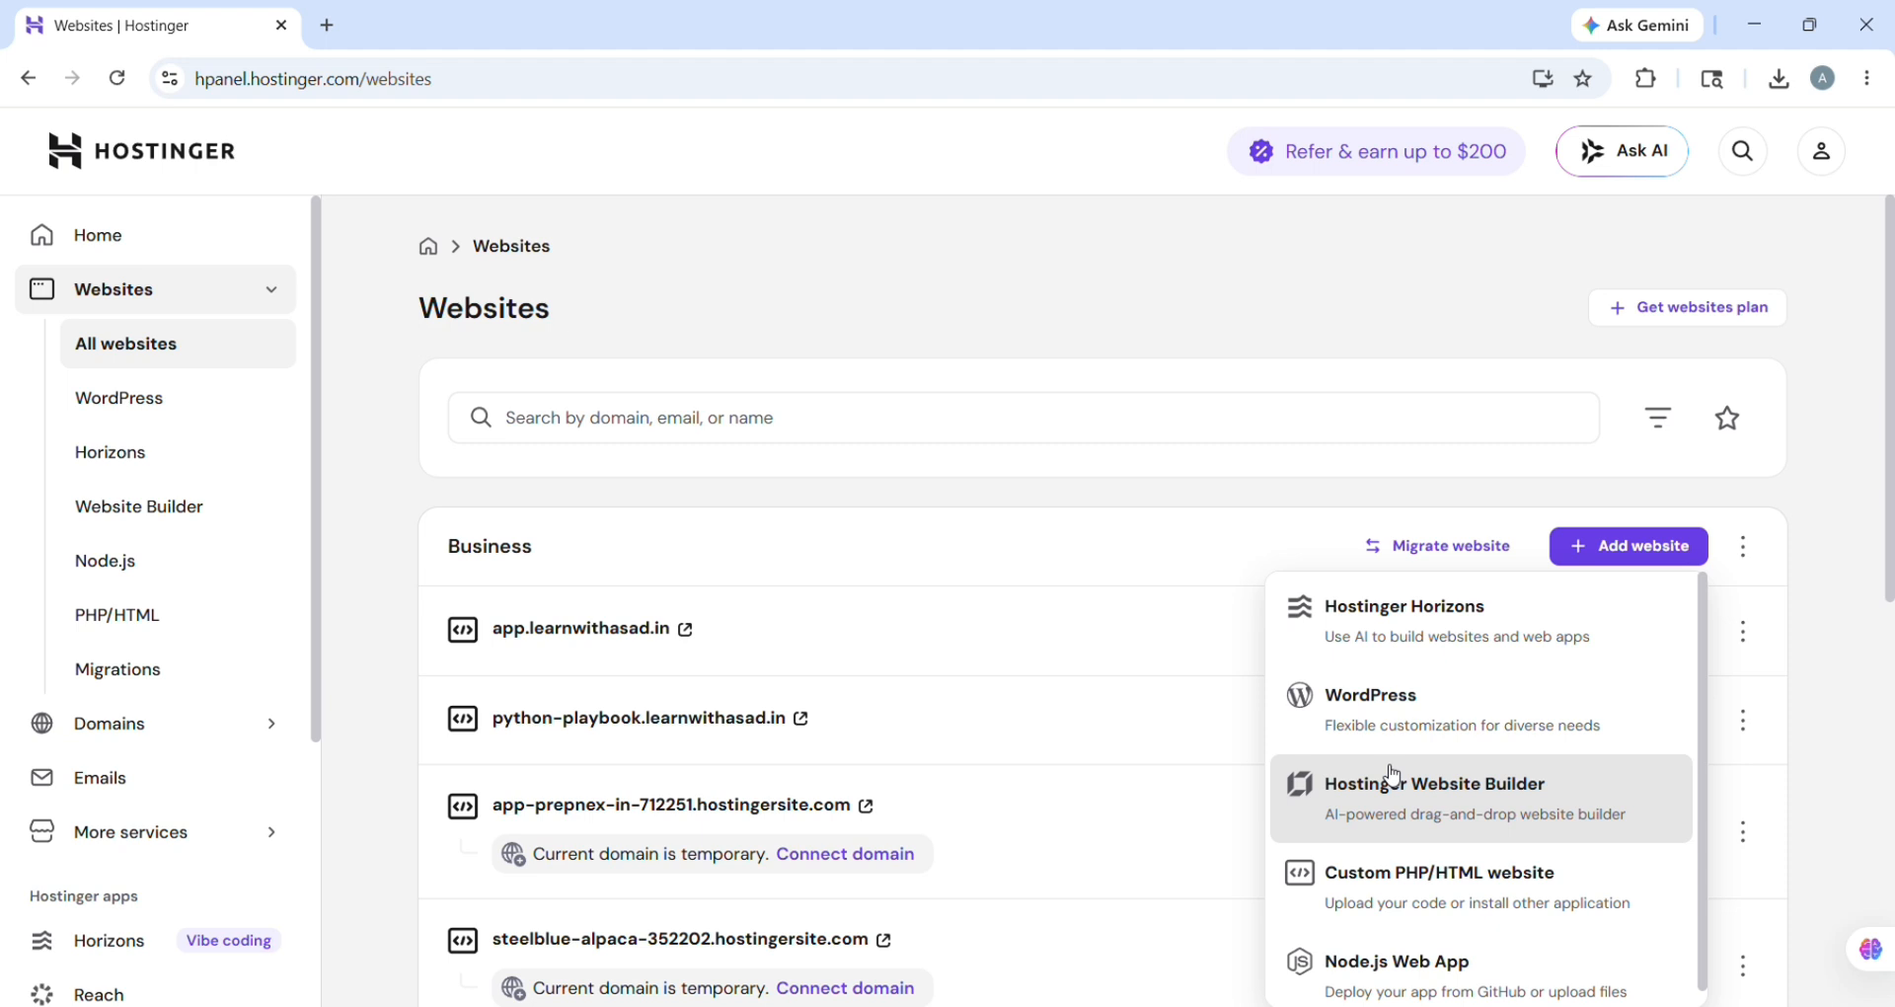
# Step: Choose a Custom PHP/HTML website and use the free subdomain live.learnwithasad.in
pyautogui.click(1416, 870)
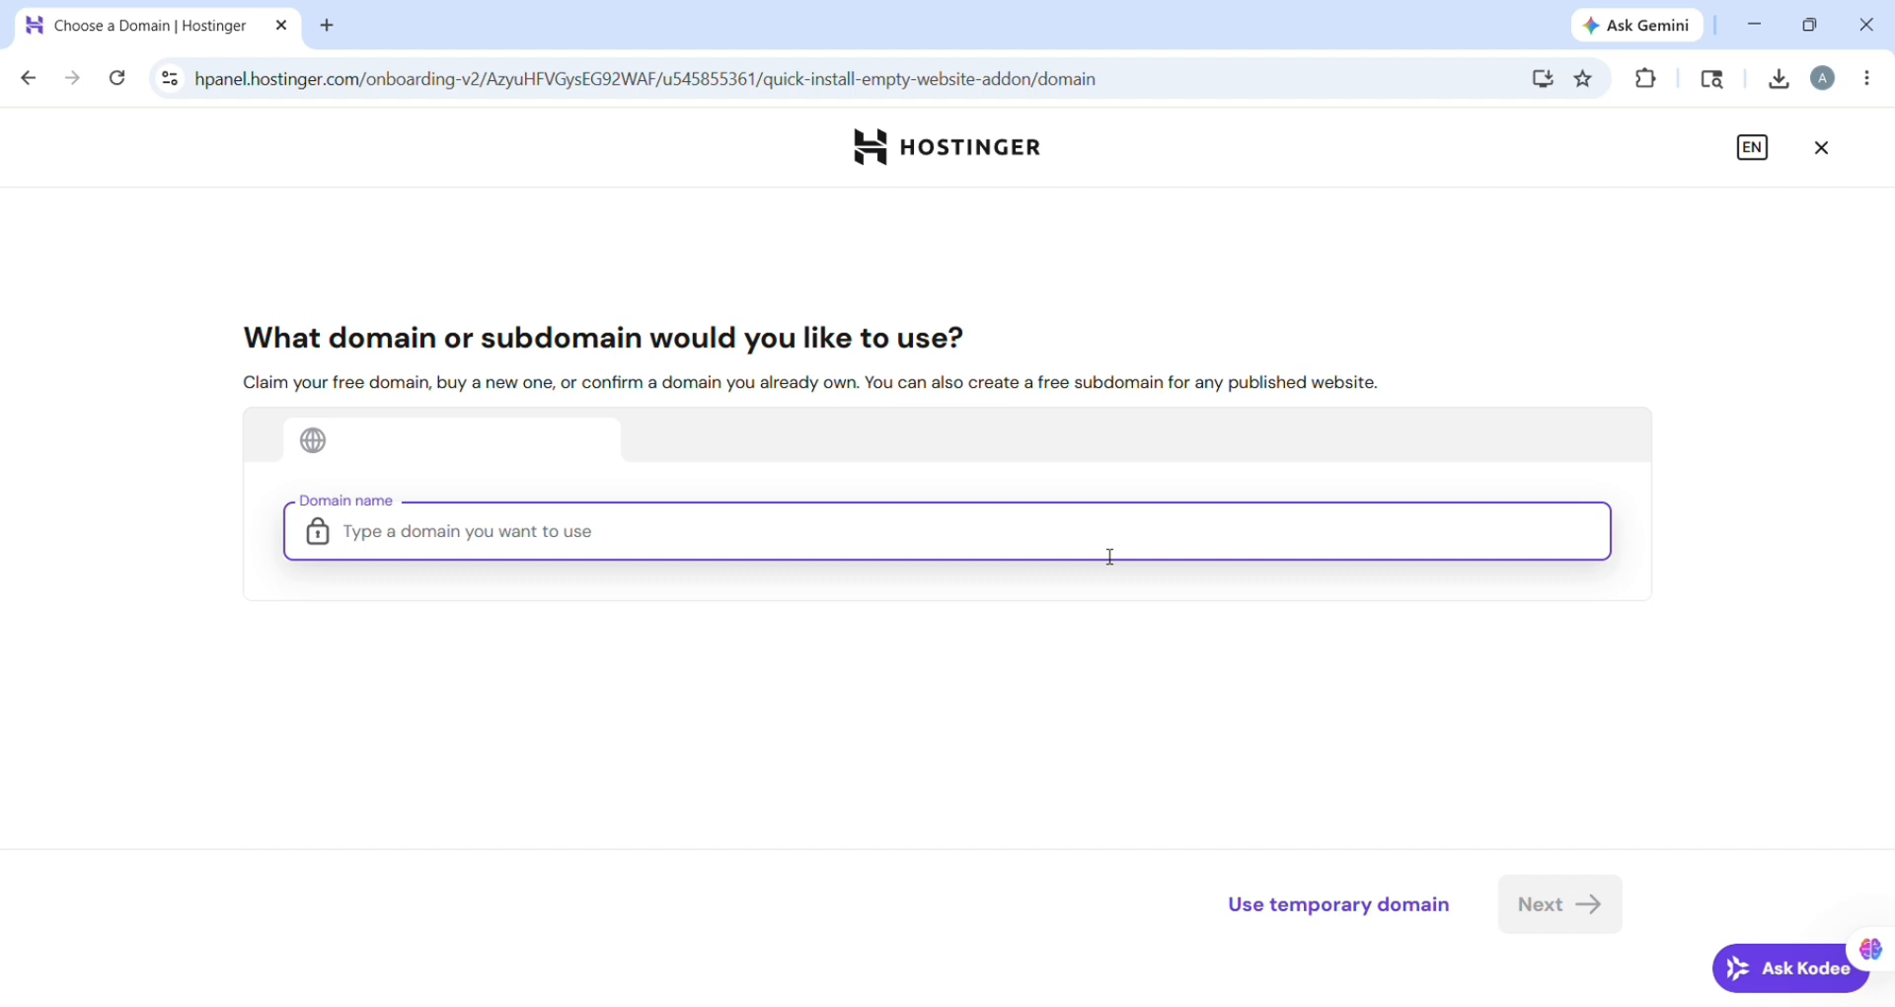
pyautogui.write('liv')
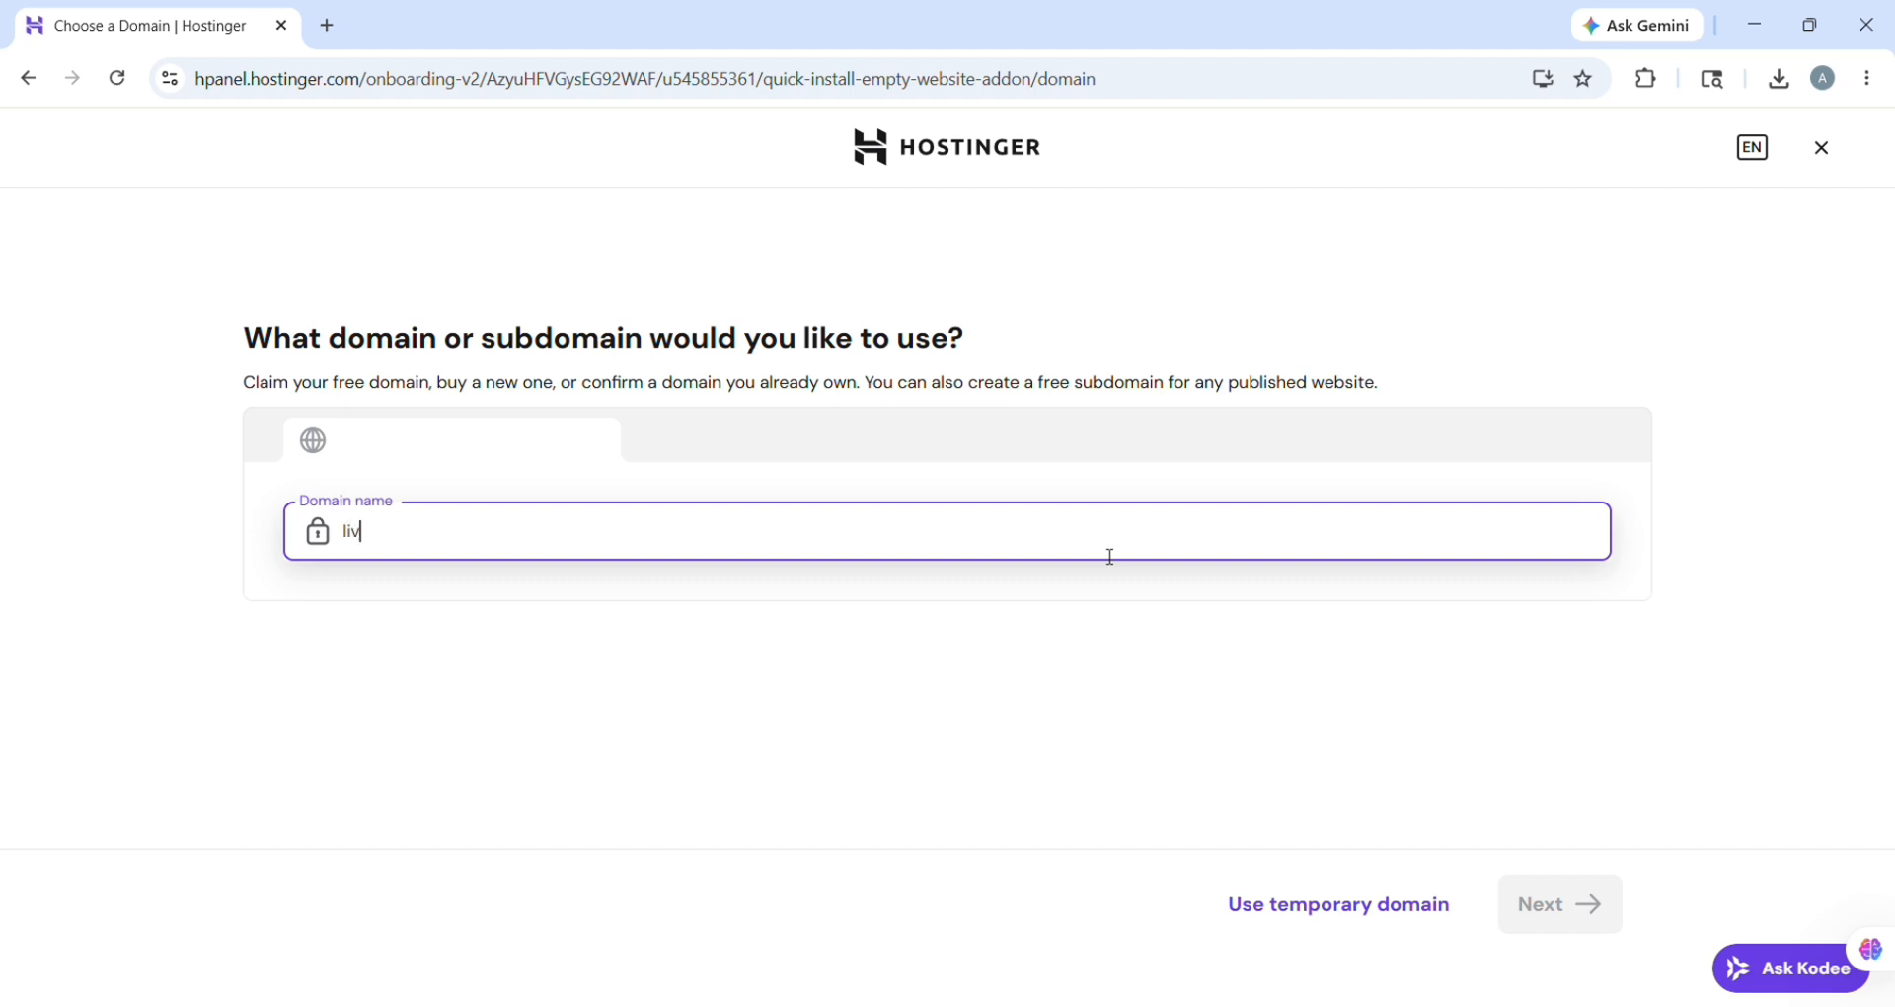
pyautogui.write('e.')
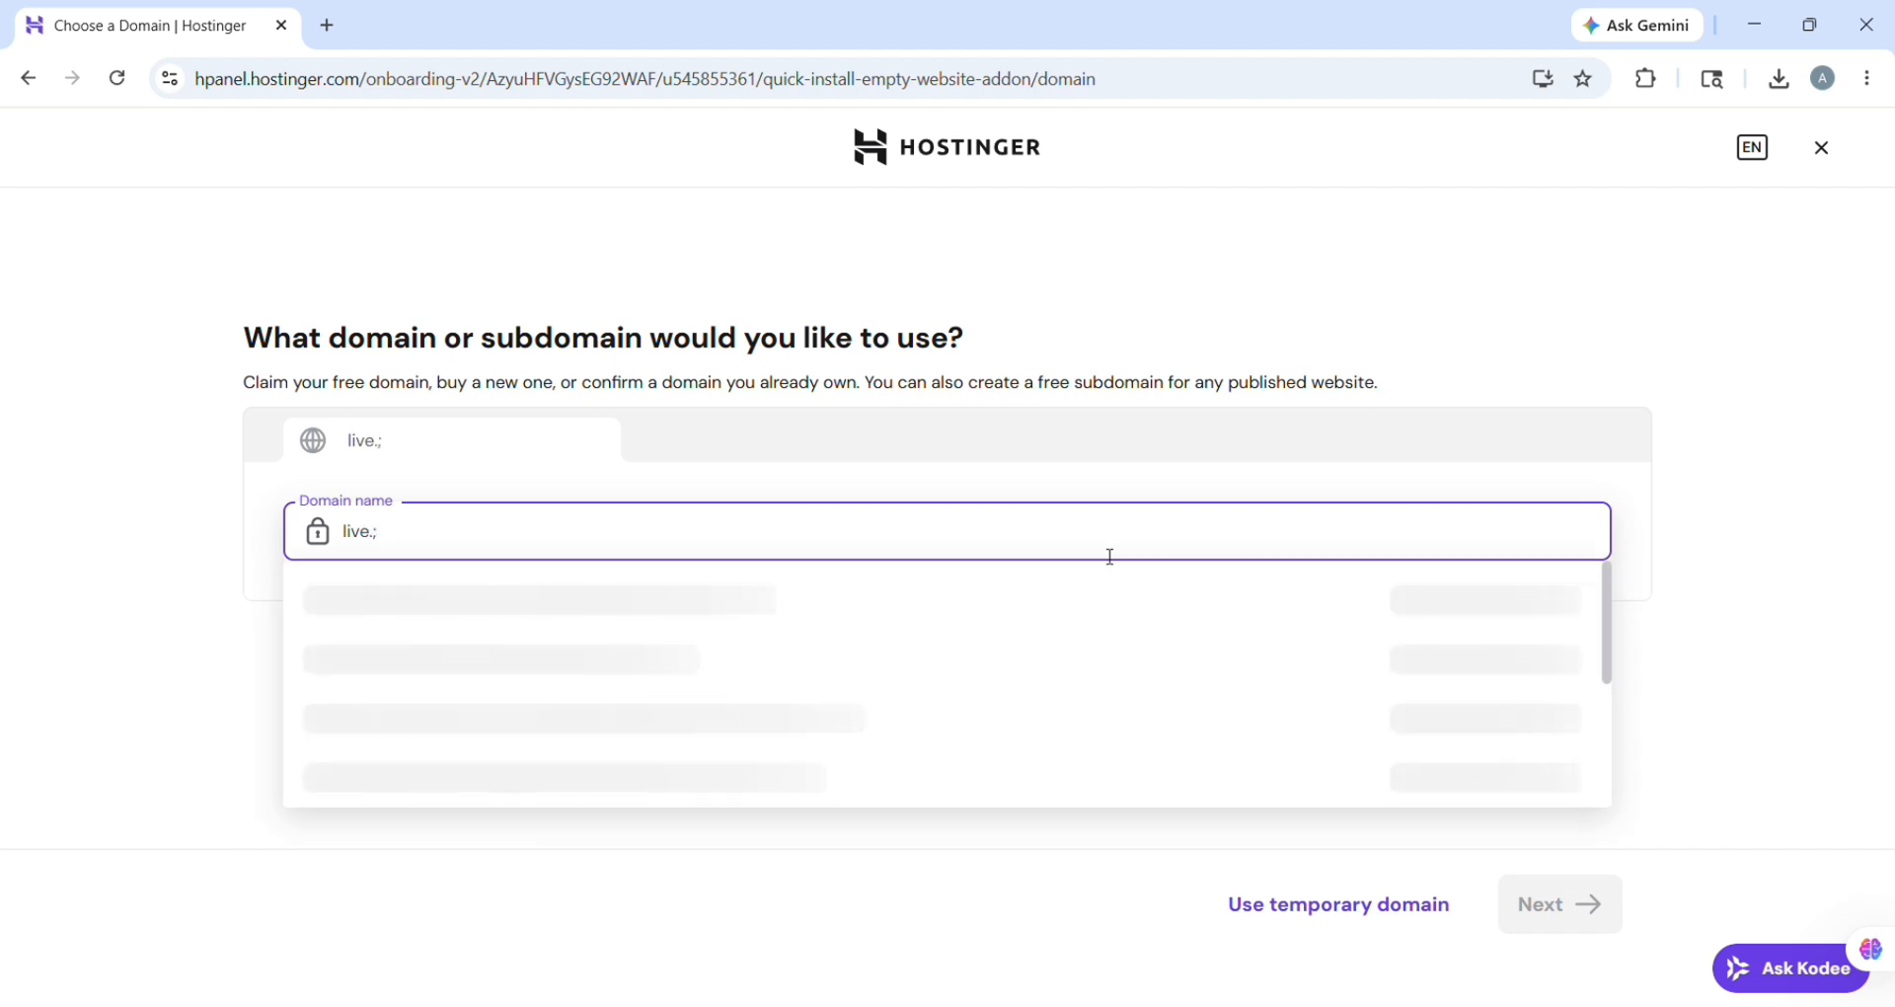
pyautogui.write('learnwithasad.i')
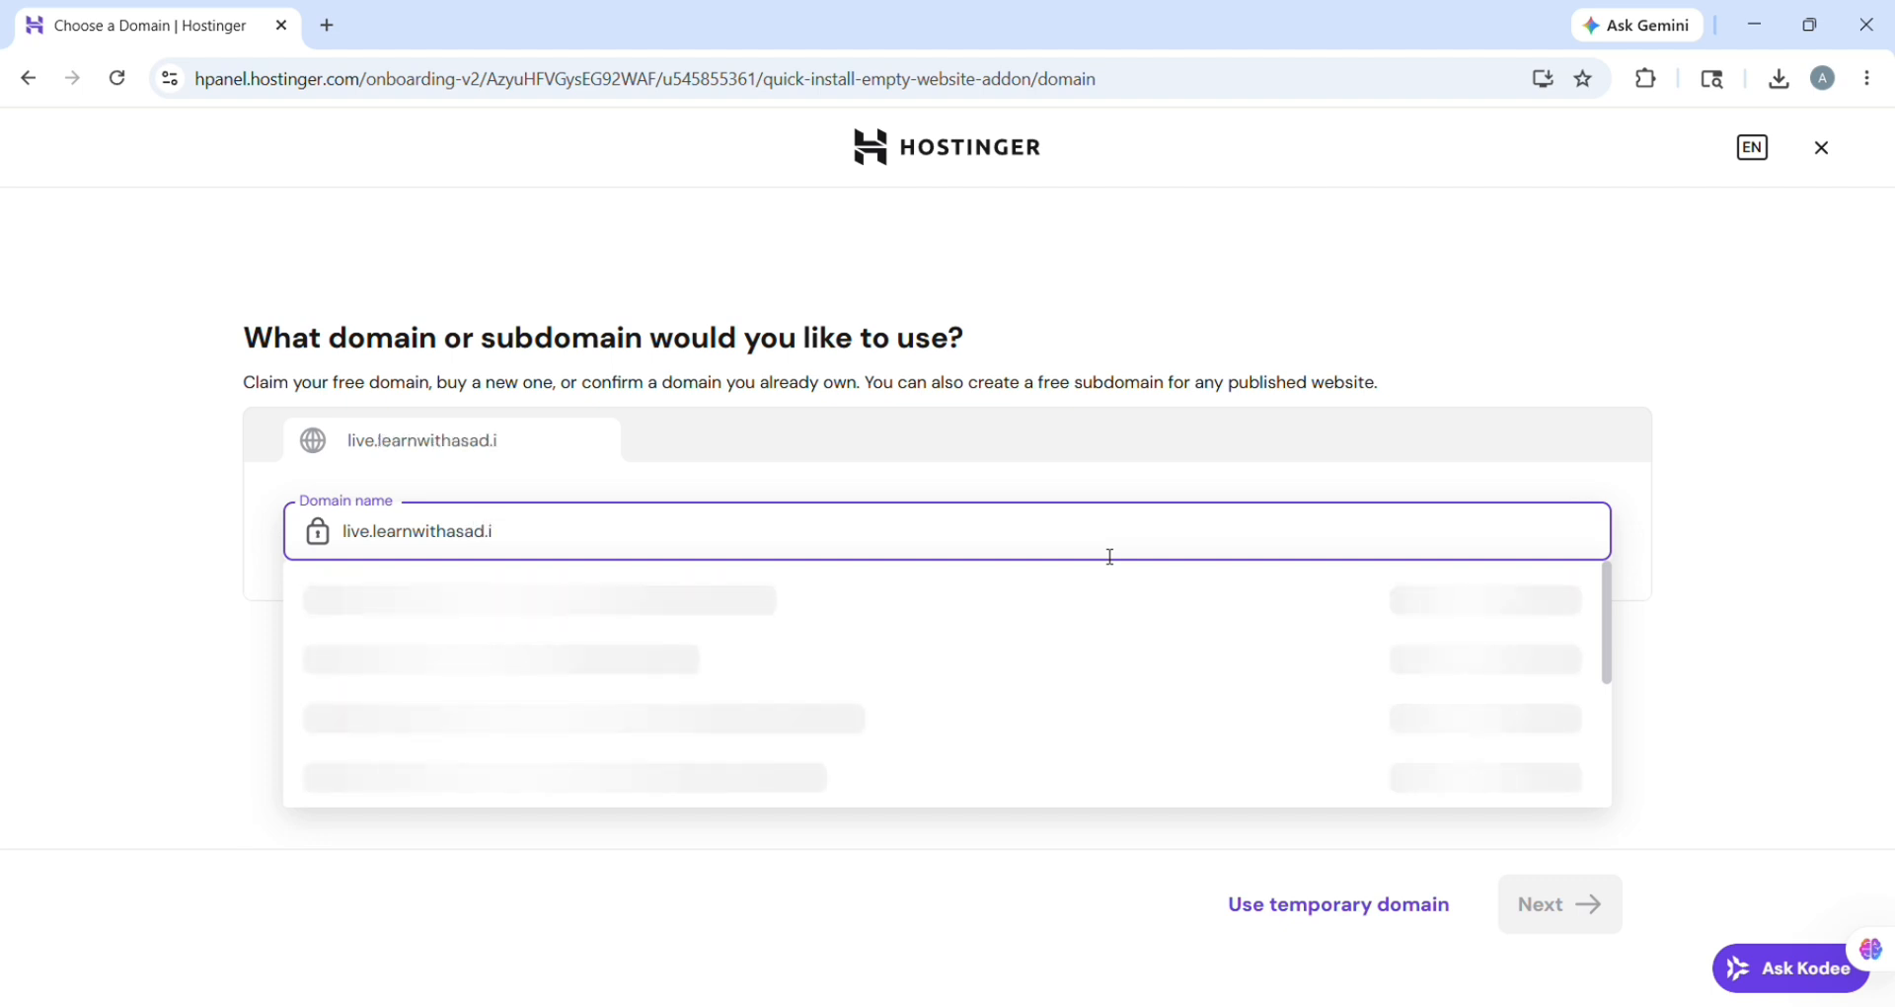
pyautogui.write('n')
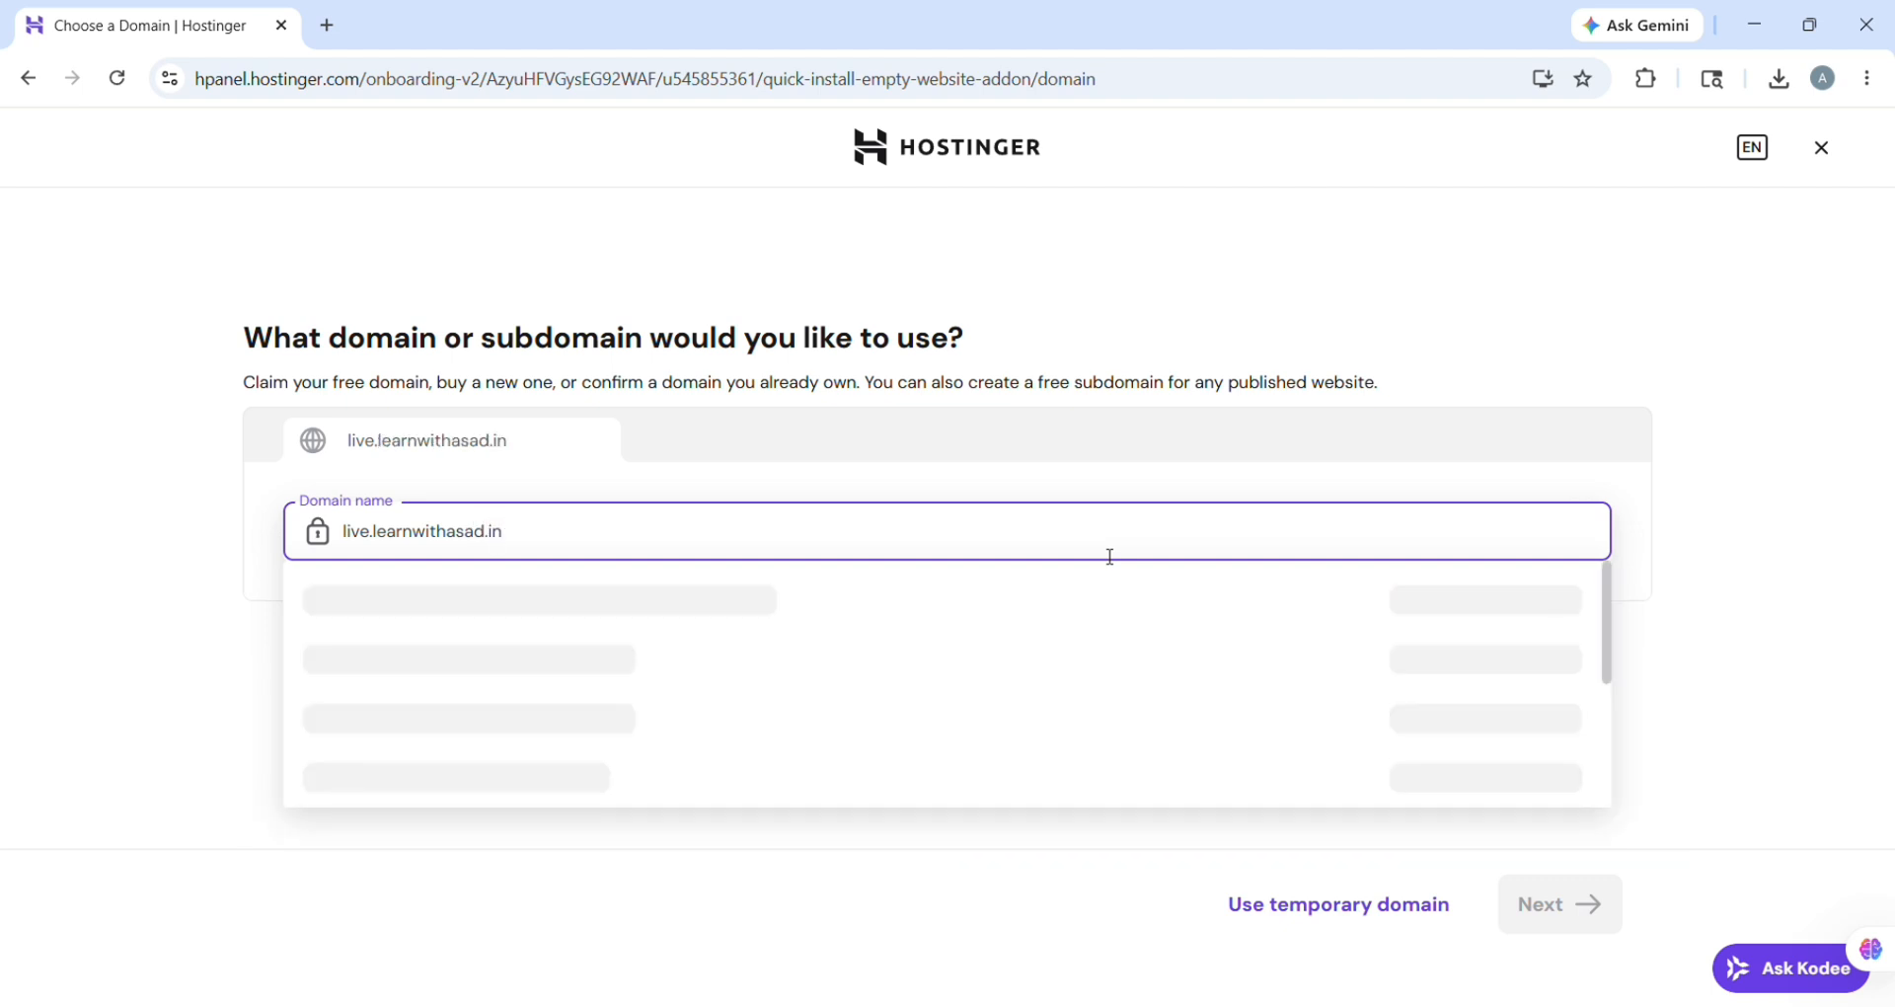
pyautogui.click(1166, 628)
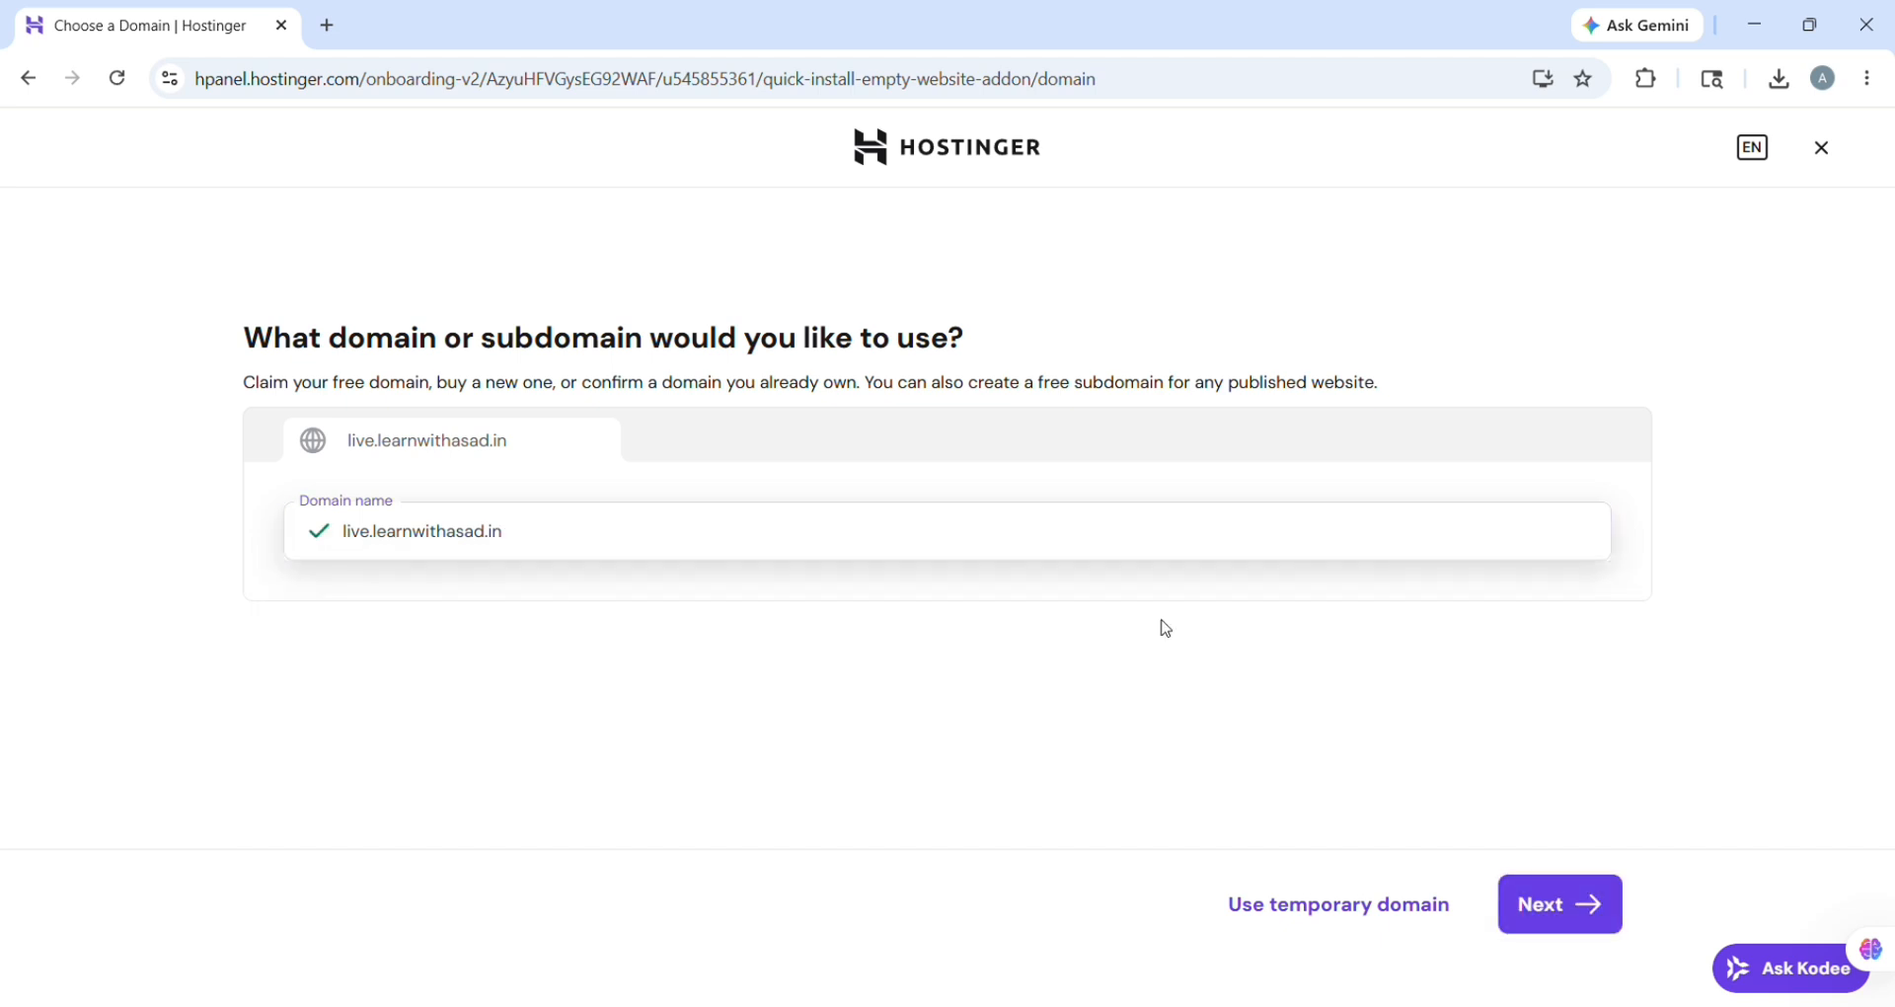
# Step: Continue setup and wait until the live.learnwithasad.in dashboard appears
pyautogui.click(1576, 925)
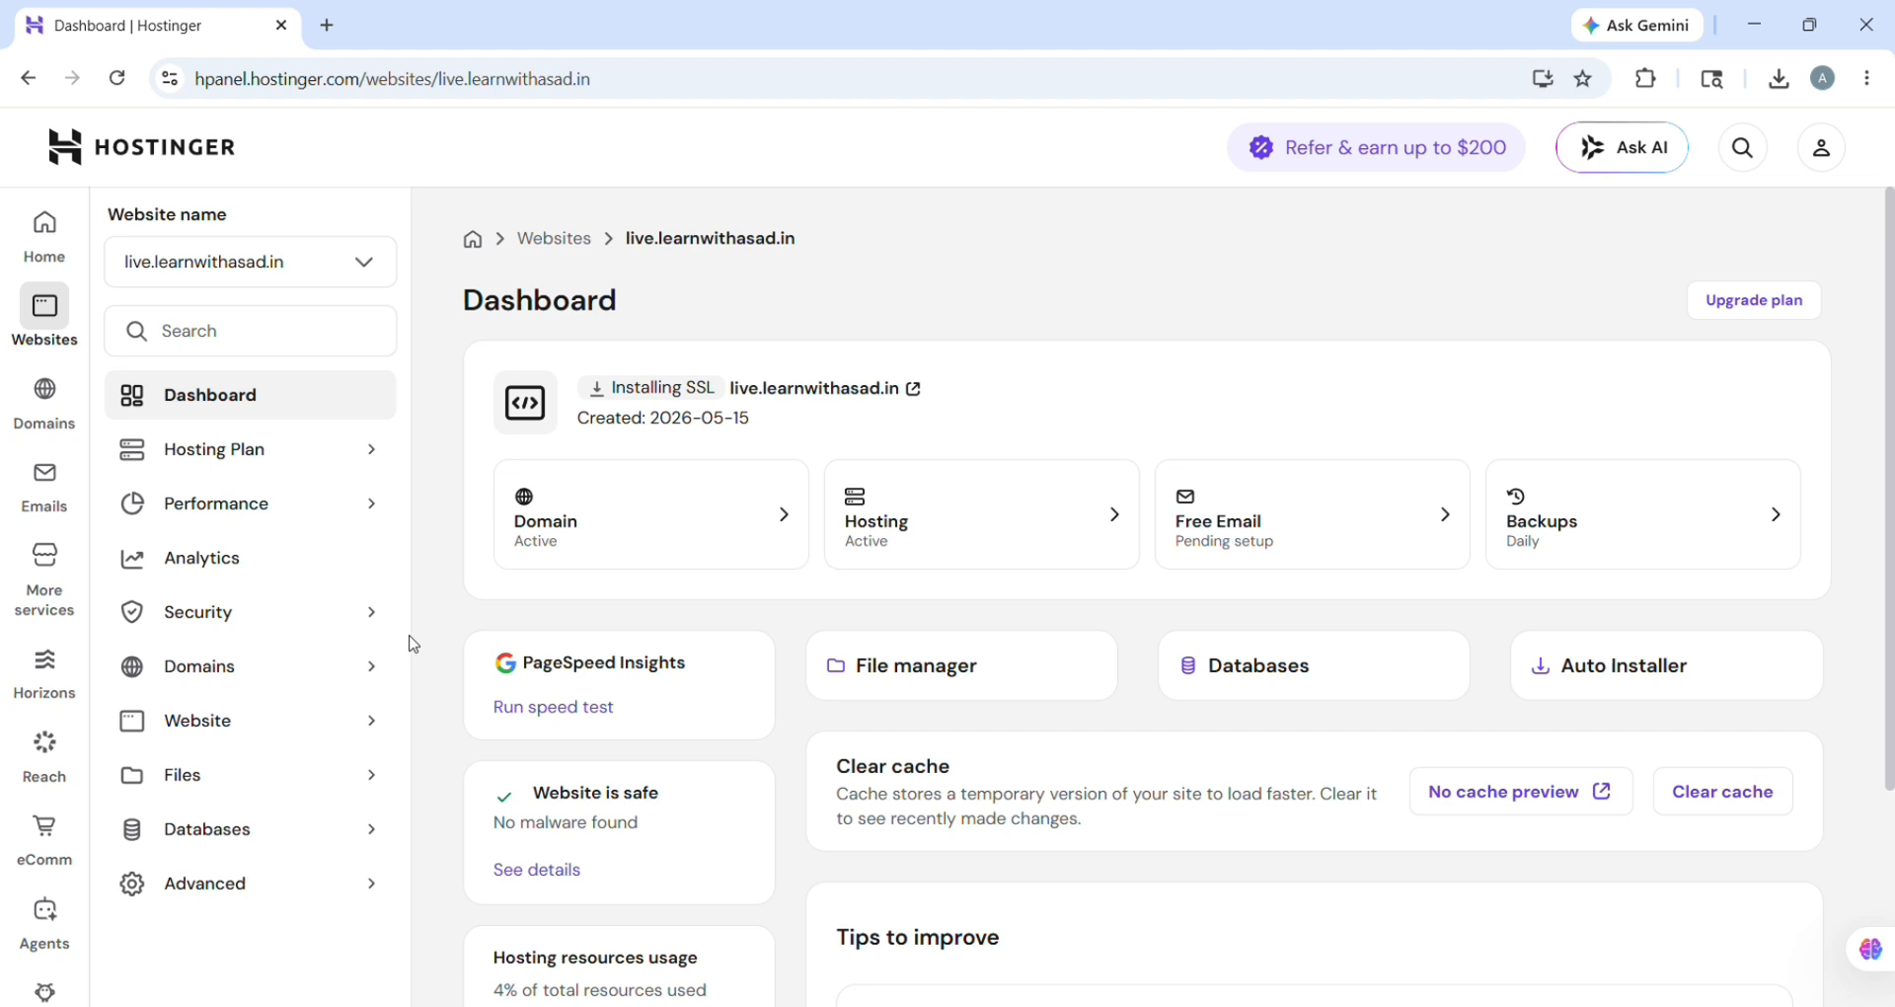
# Step: Open the site's File Manager and bring up the Upload options
pyautogui.click(925, 675)
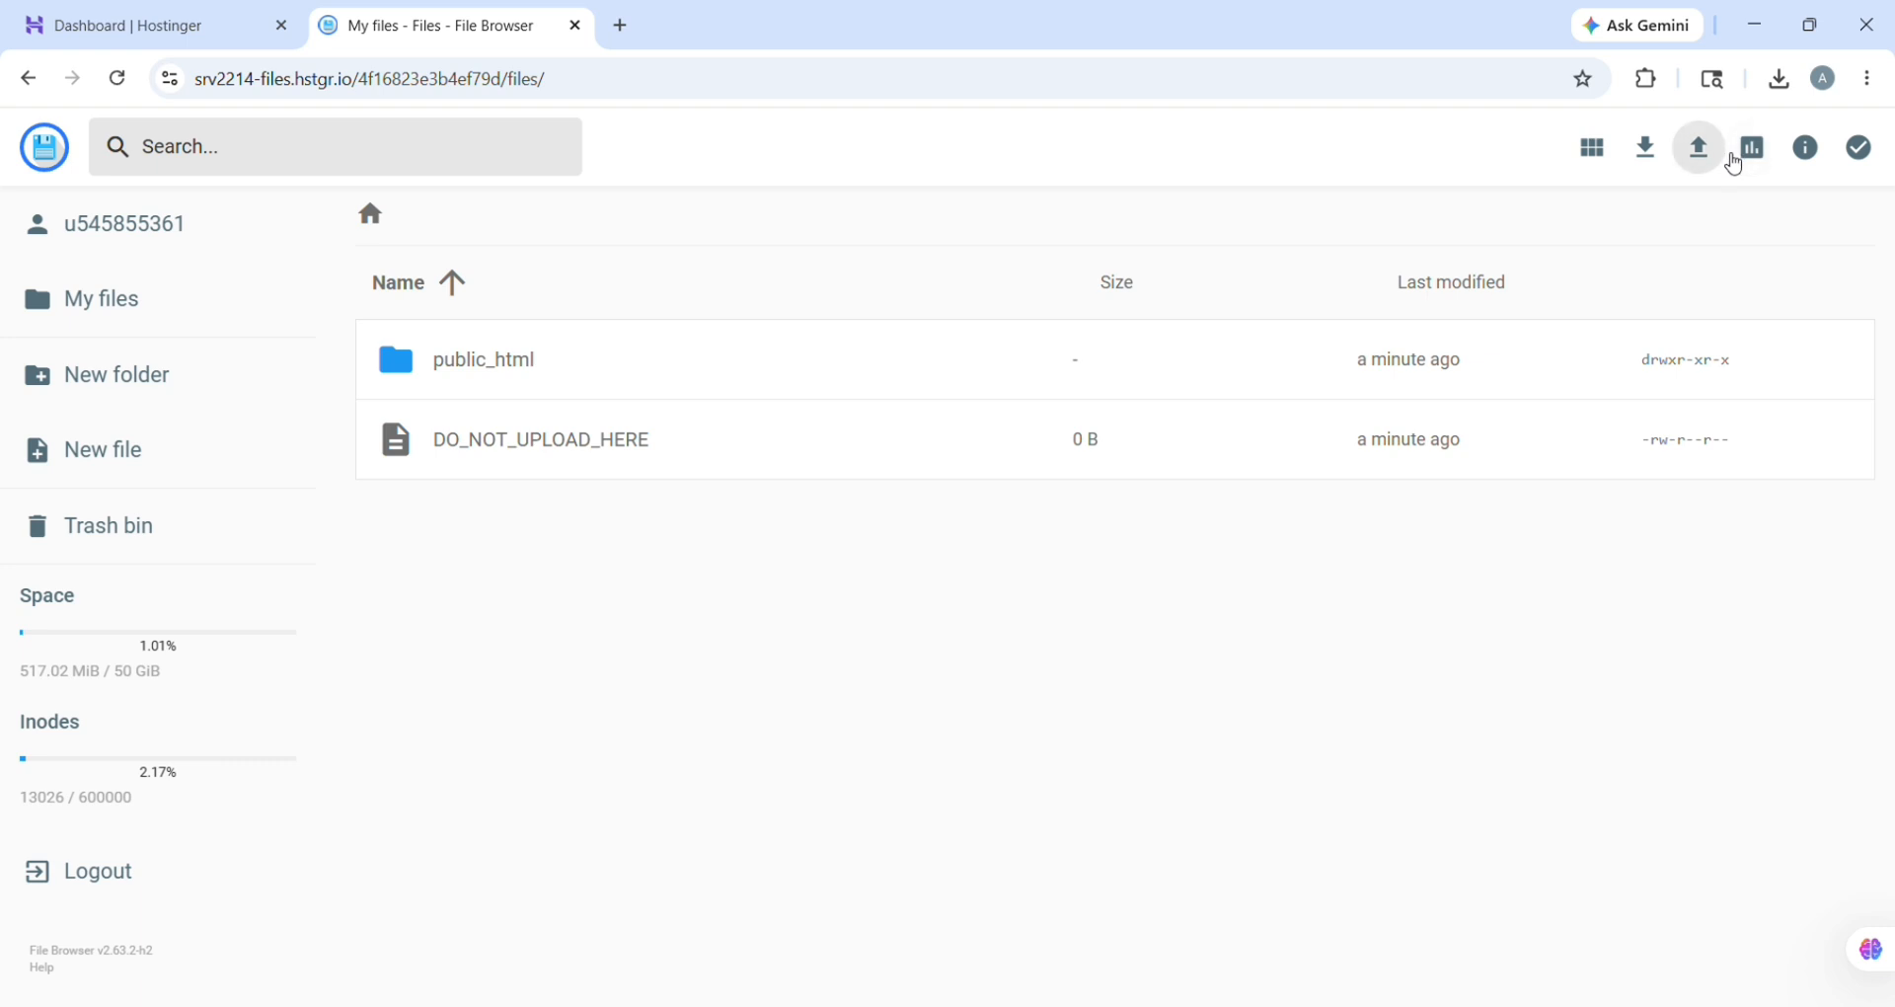
pyautogui.click(1732, 158)
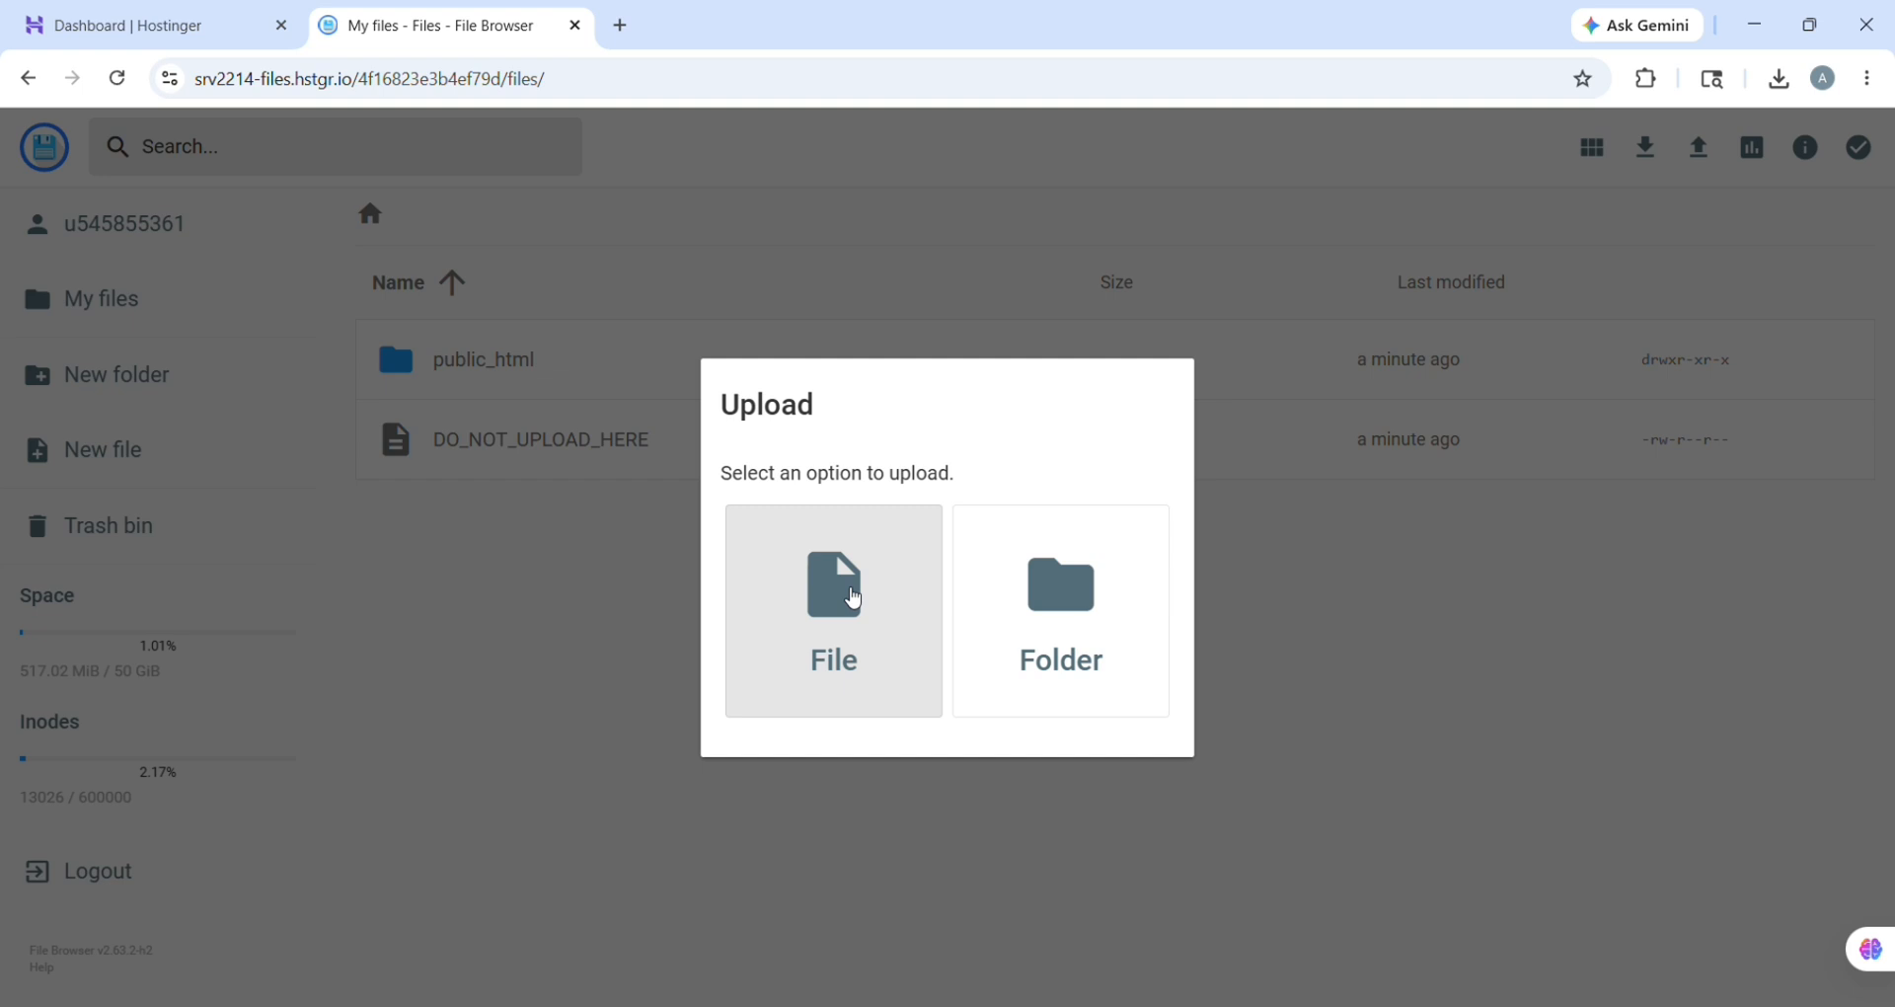
# Step: Upload learnwithasad_v3.zip and extract it into a new LW folder in public_html
pyautogui.click(854, 597)
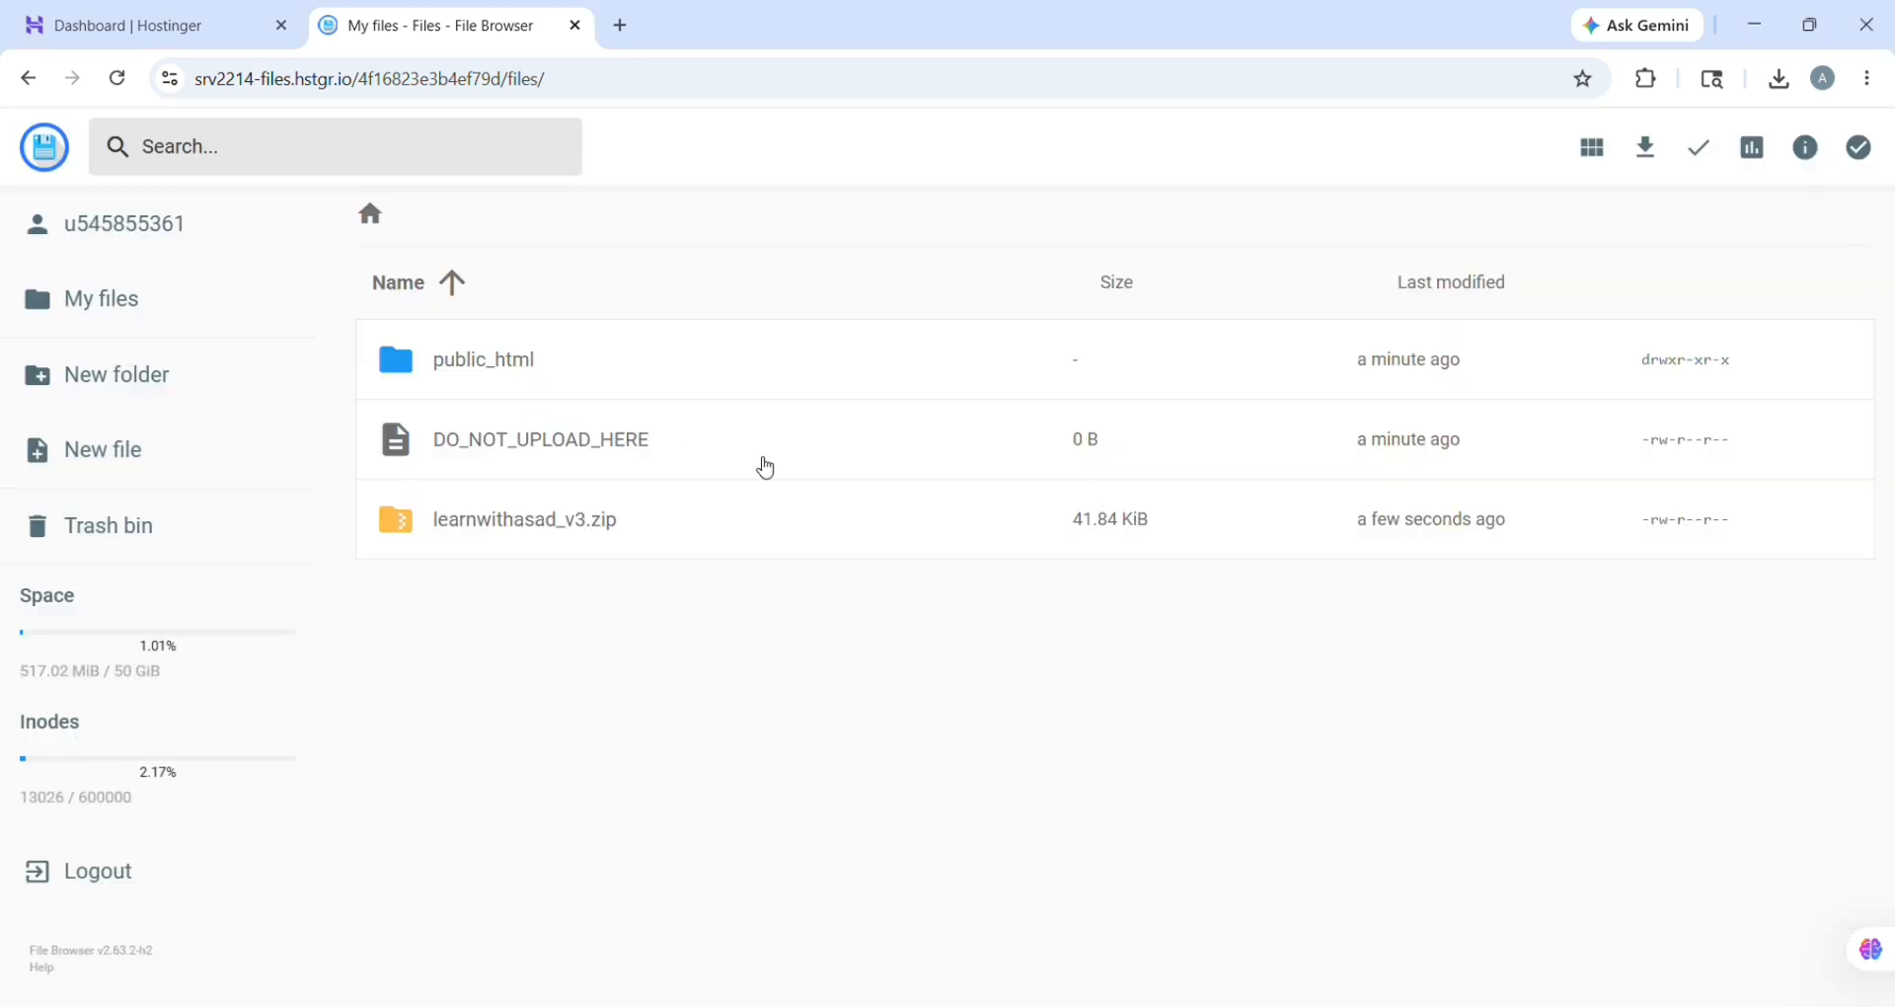
pyautogui.rightClick(817, 520)
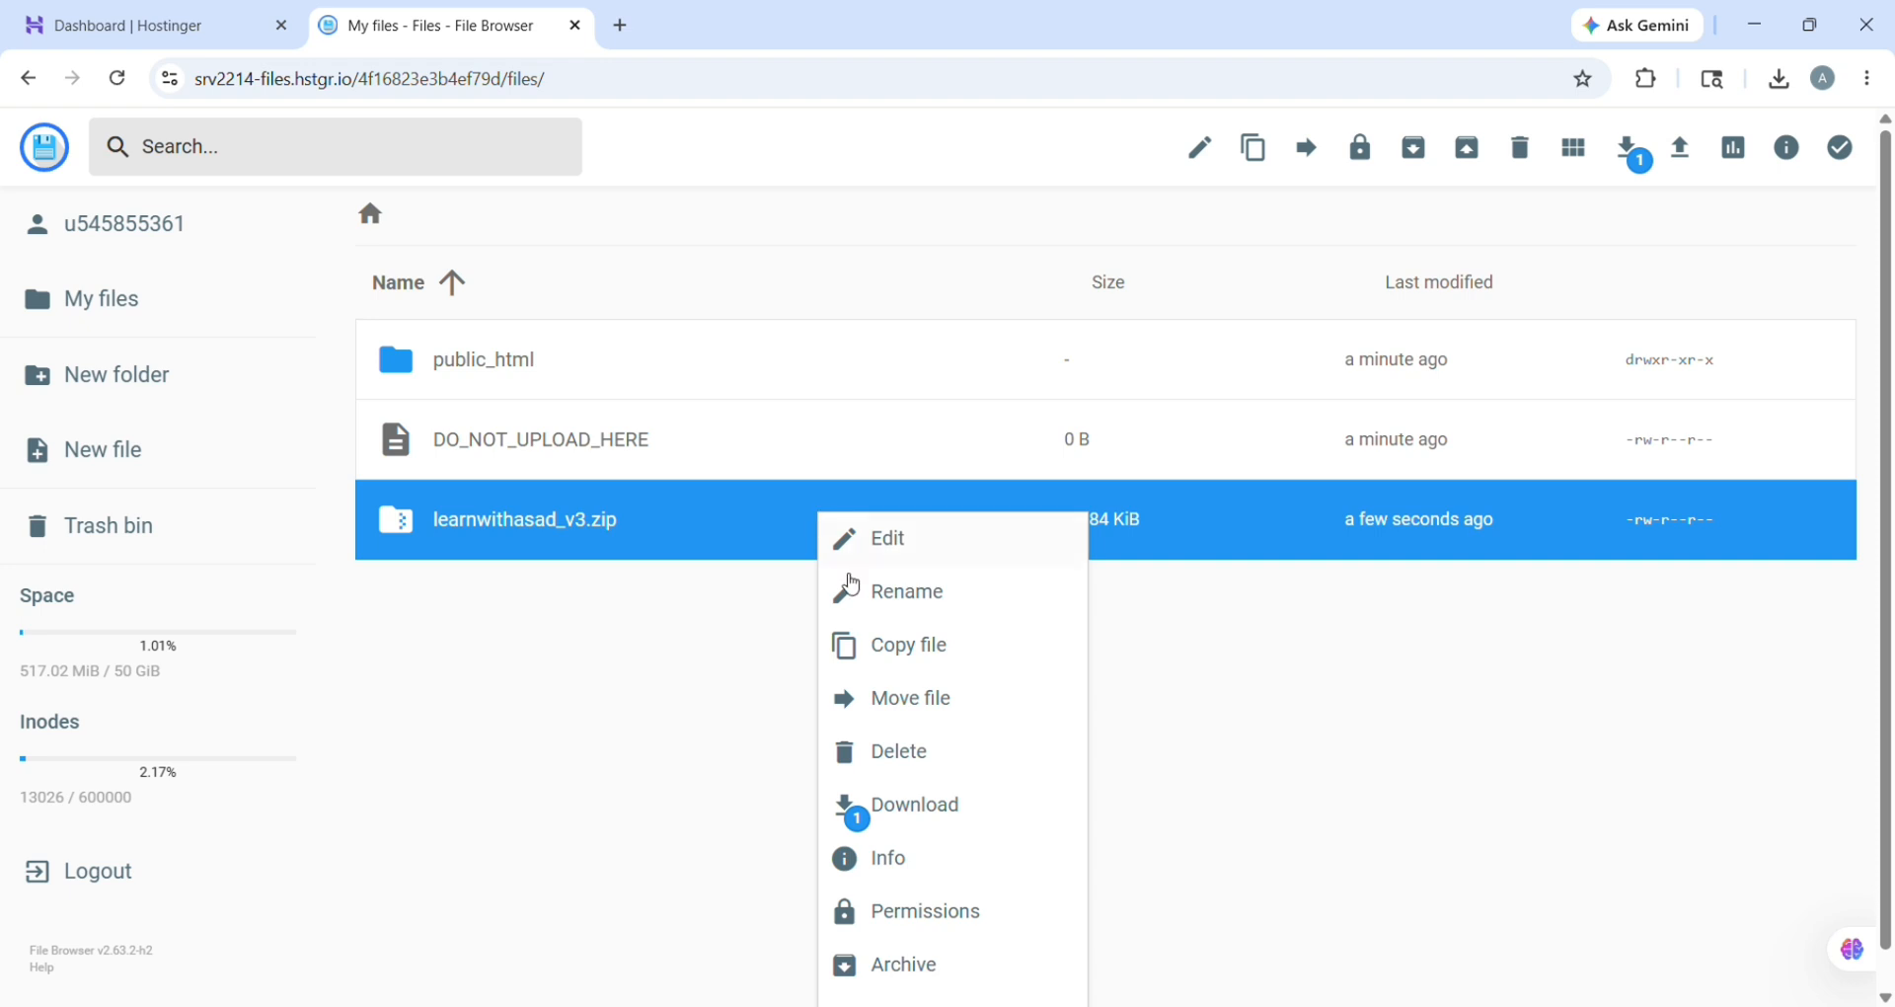
pyautogui.scroll(-1, 928, 854)
pyautogui.click(939, 969)
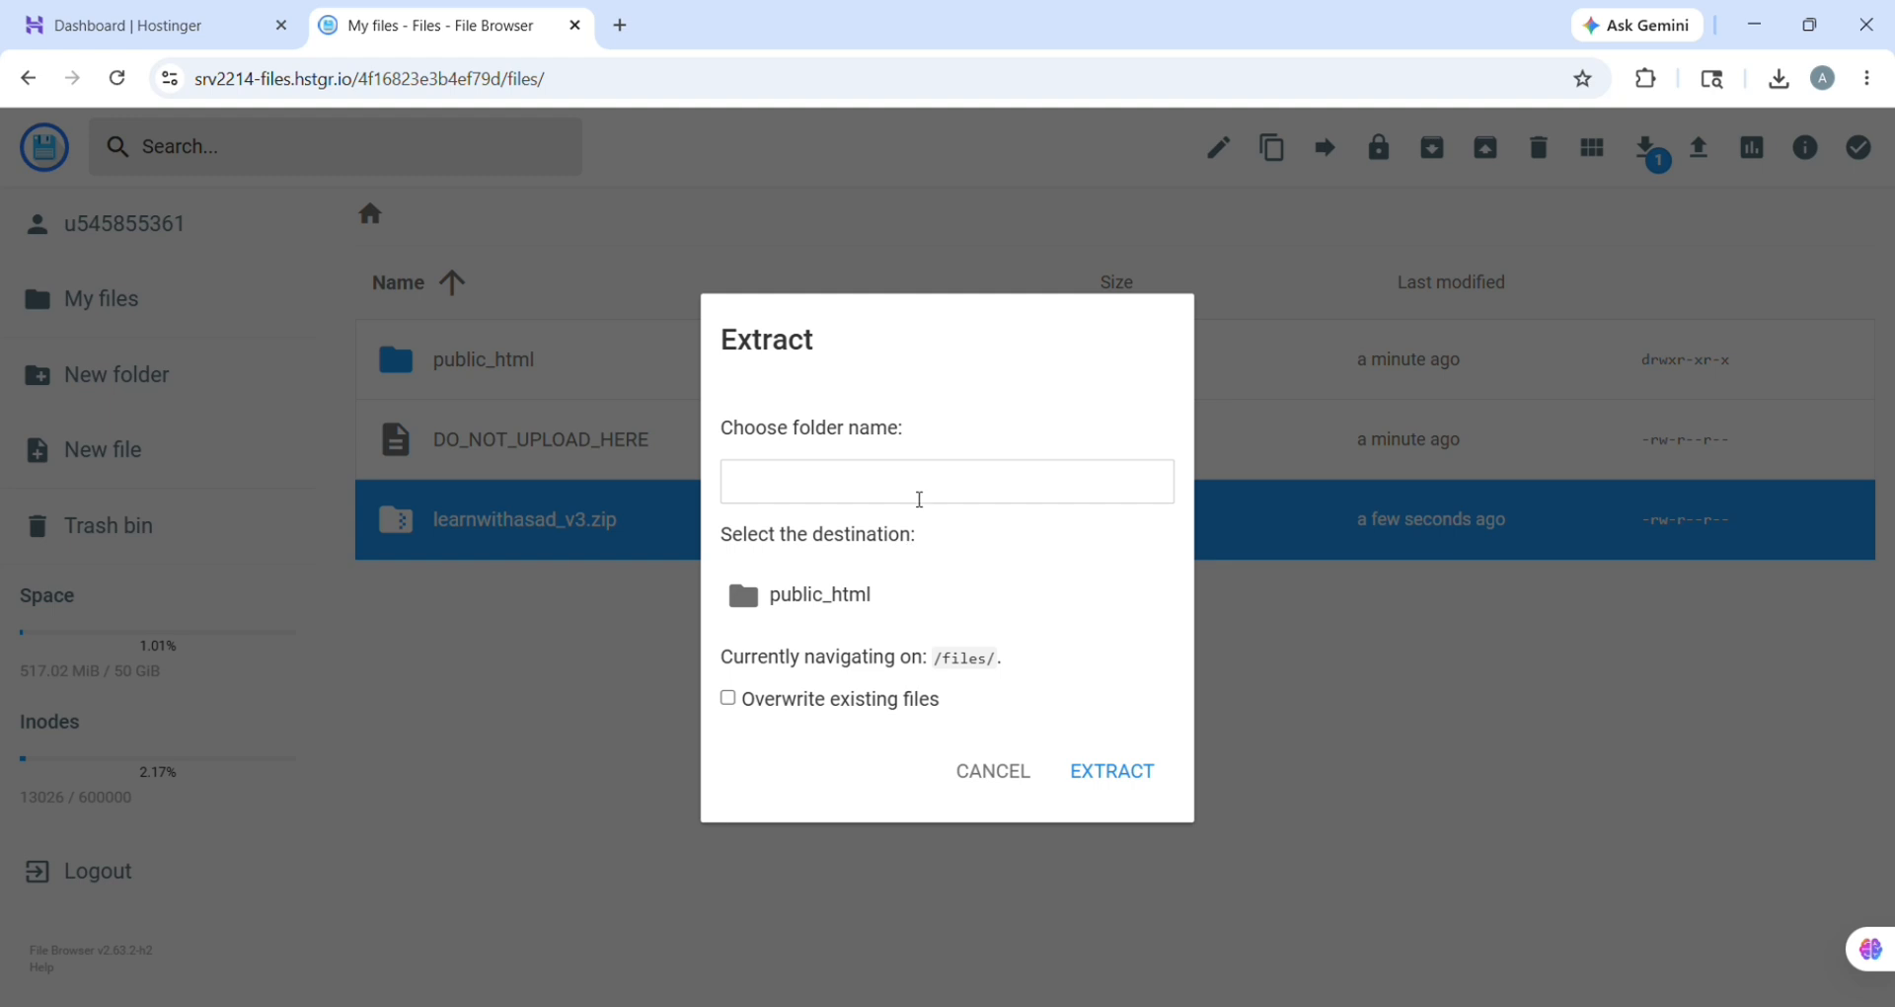
pyautogui.write('LW')
pyautogui.click(877, 588)
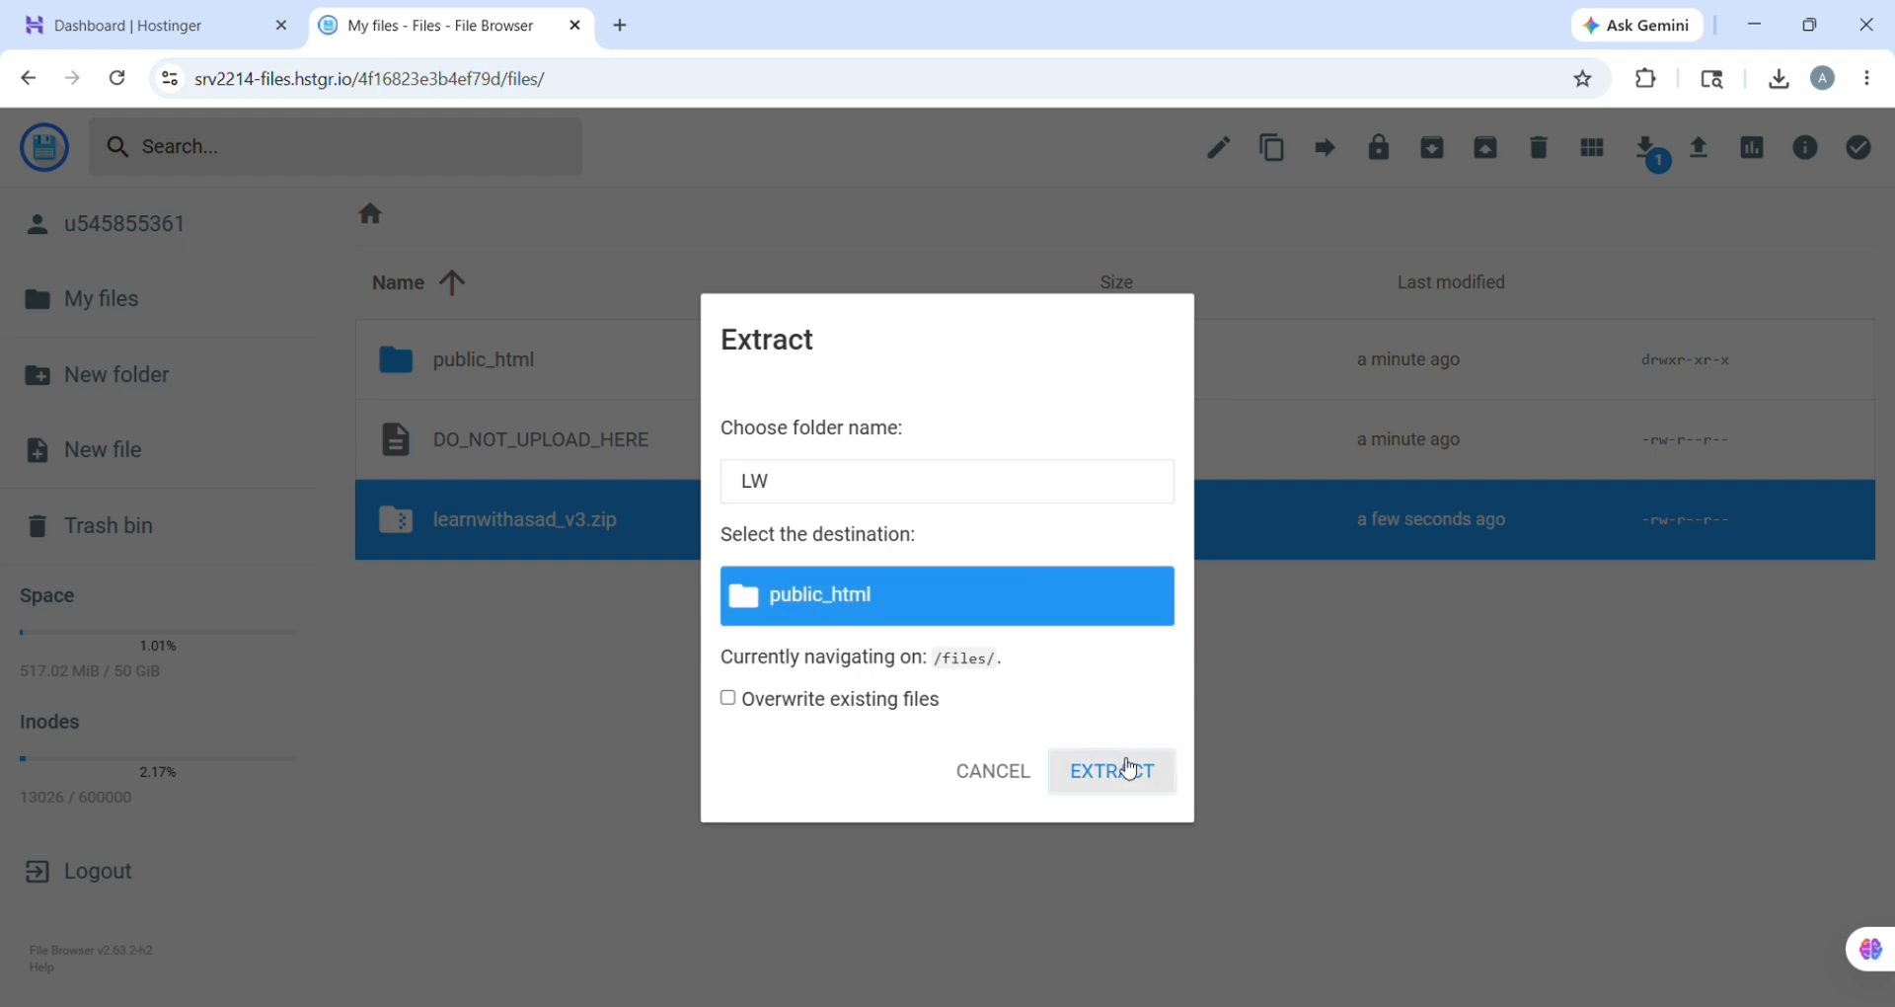
pyautogui.click(1124, 768)
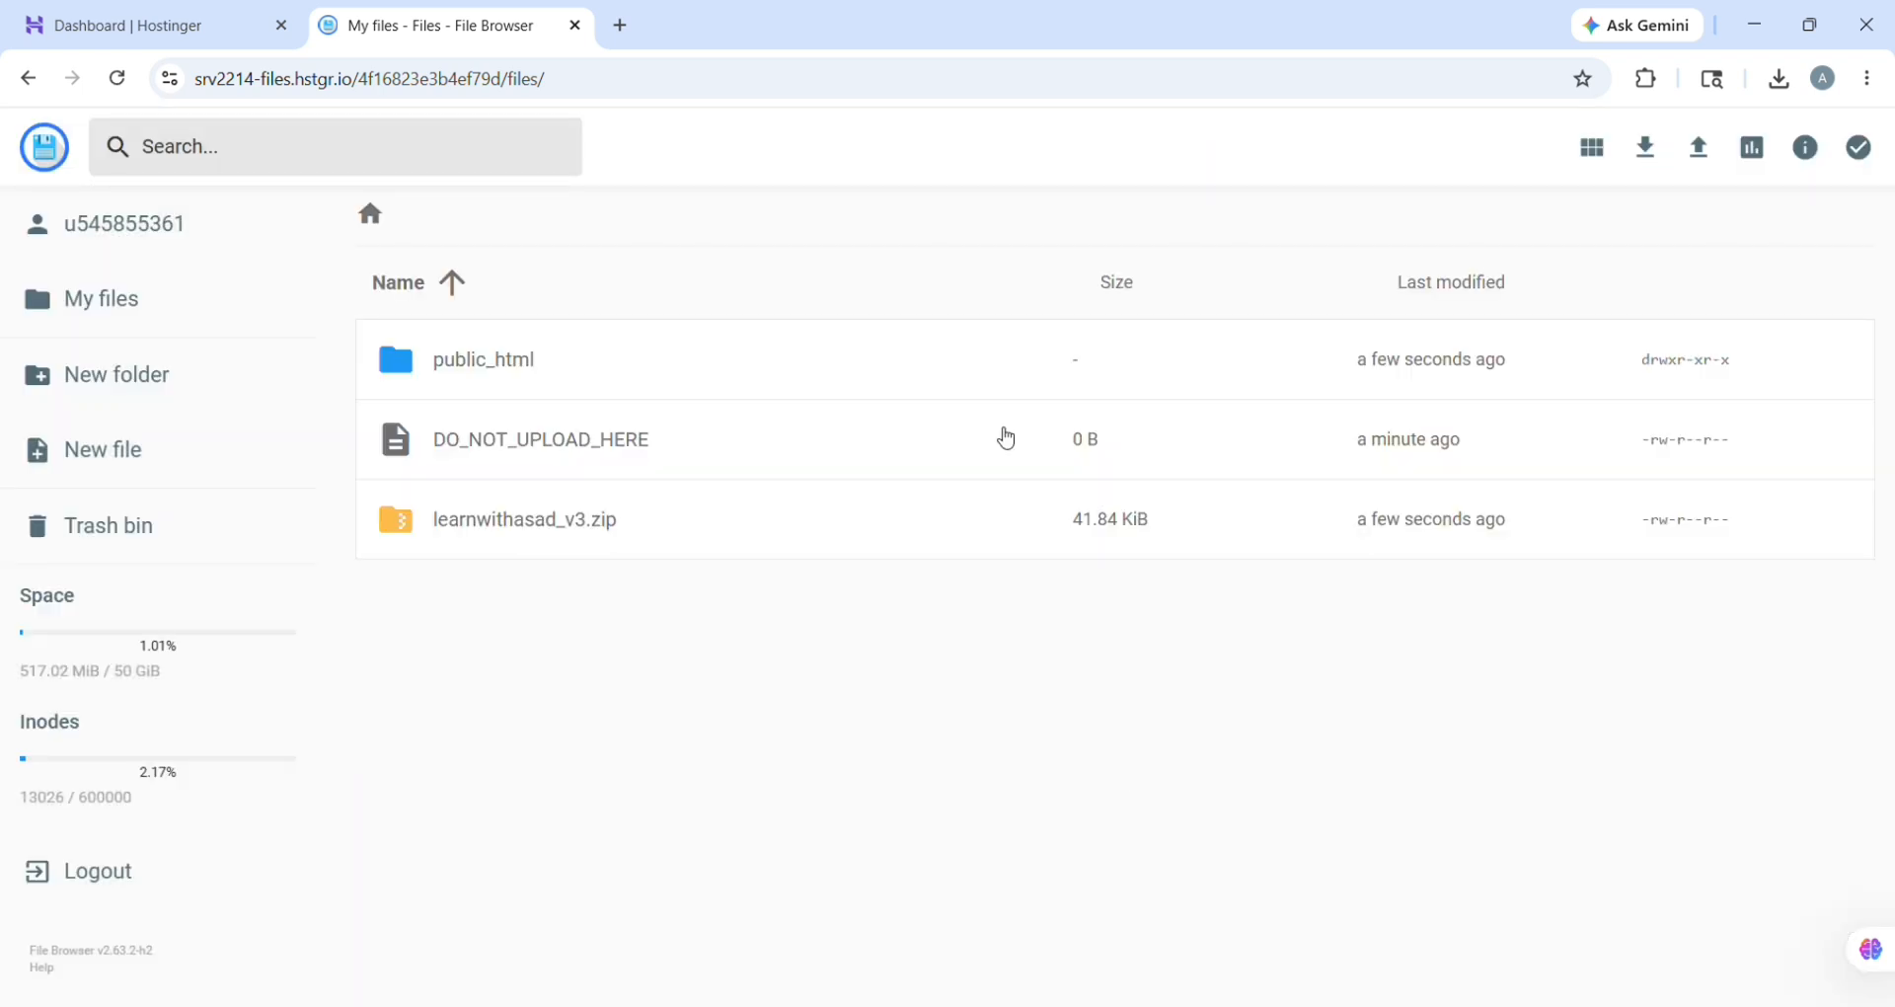
# Step: Move everything in LW/learnwithasad up into public_html, then select the empty LW folder
pyautogui.doubleClick(1002, 394)
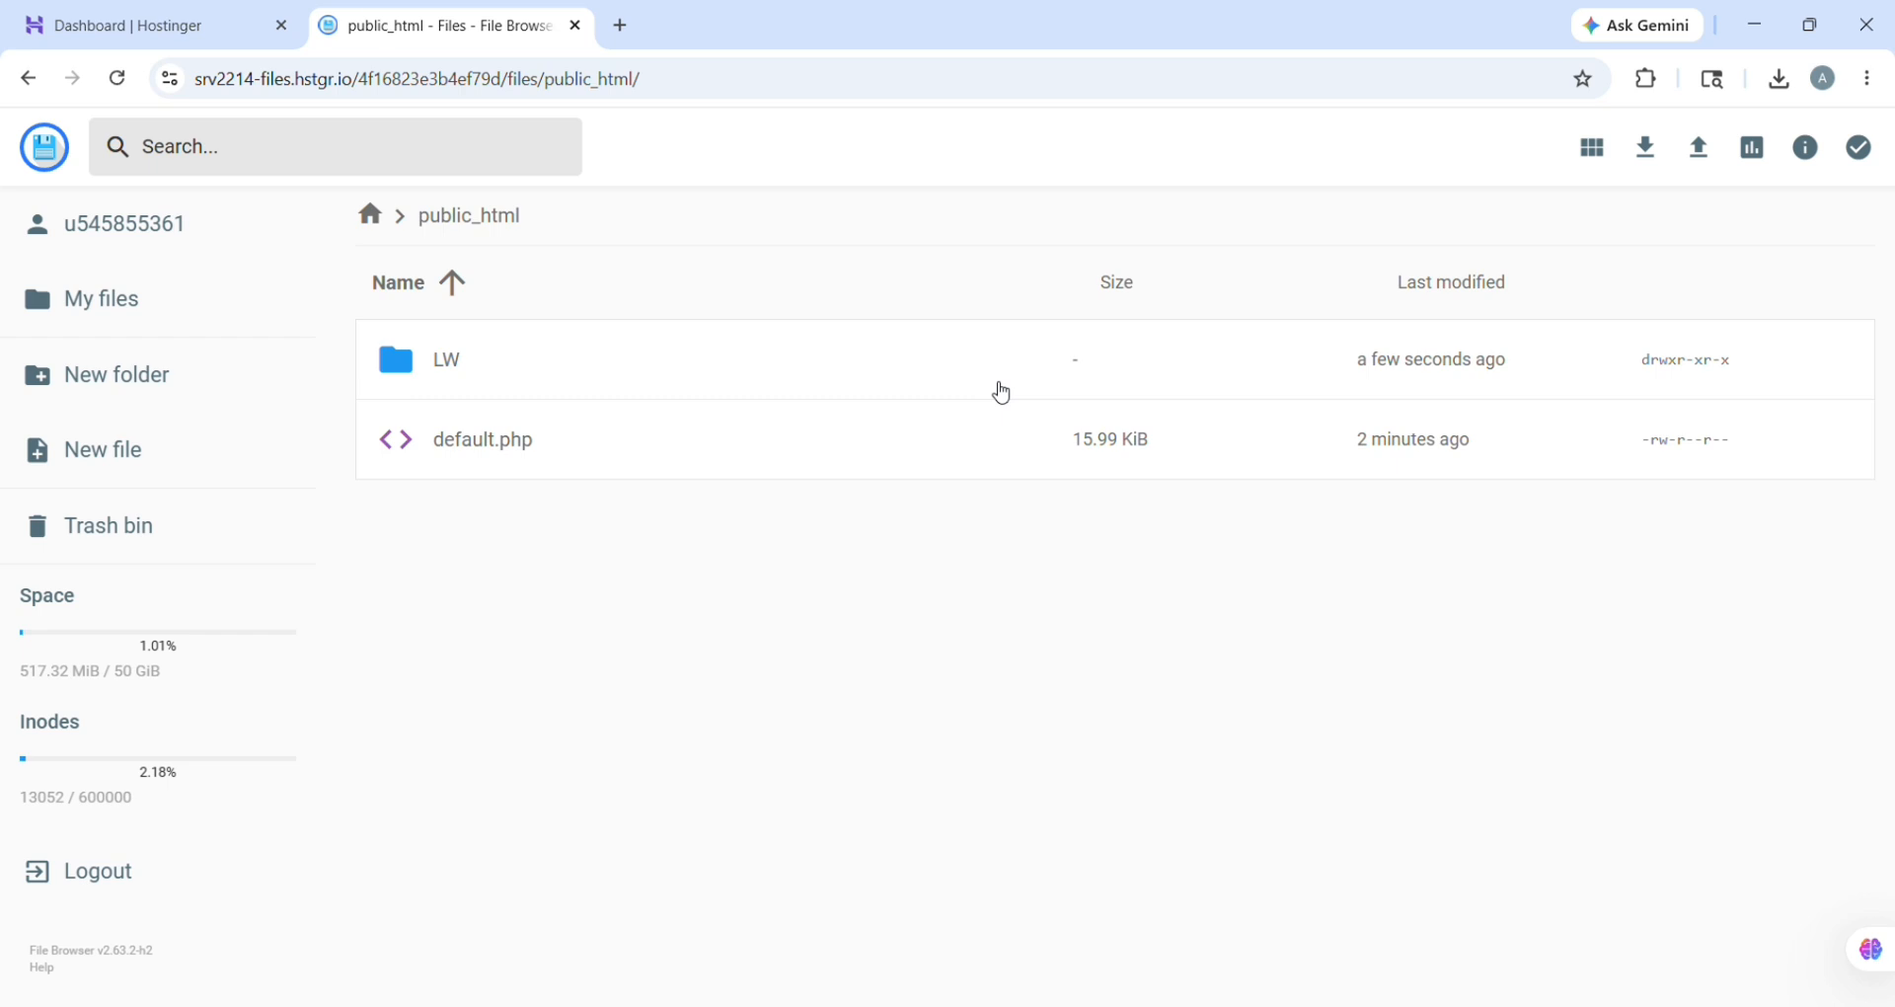
pyautogui.doubleClick(1001, 393)
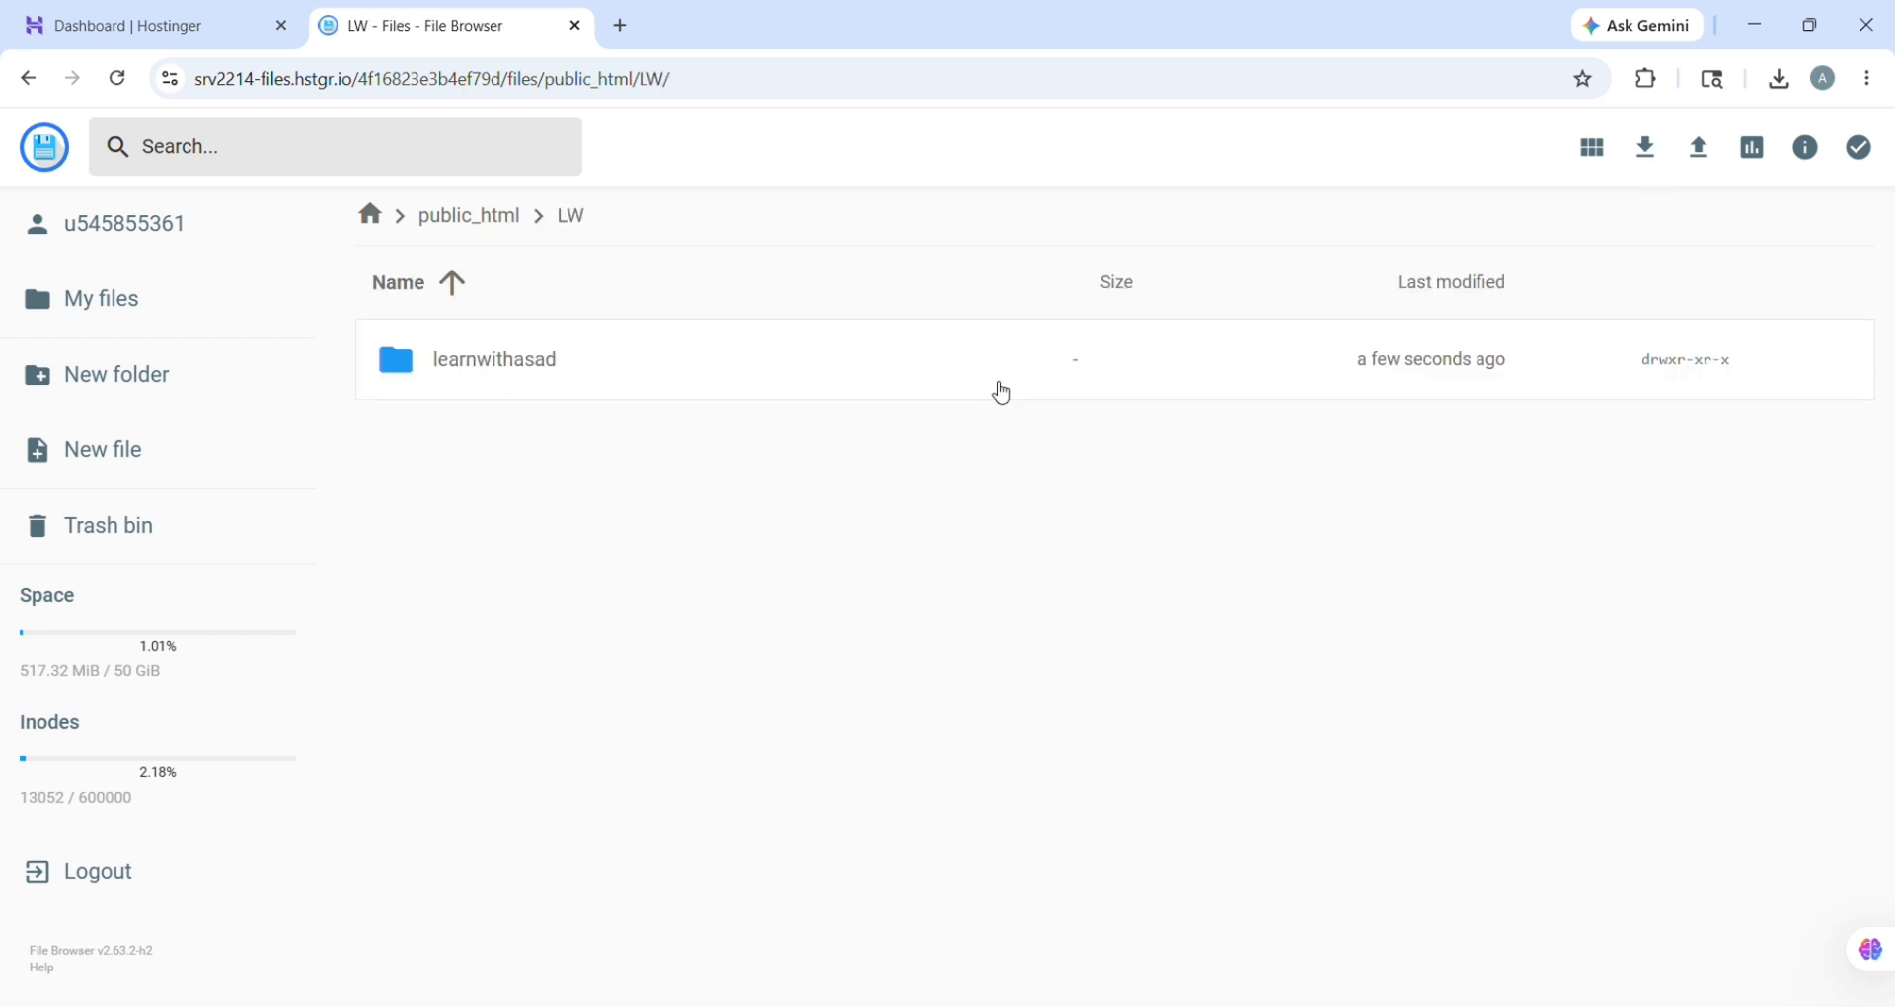
pyautogui.doubleClick(1000, 393)
pyautogui.click(1001, 393)
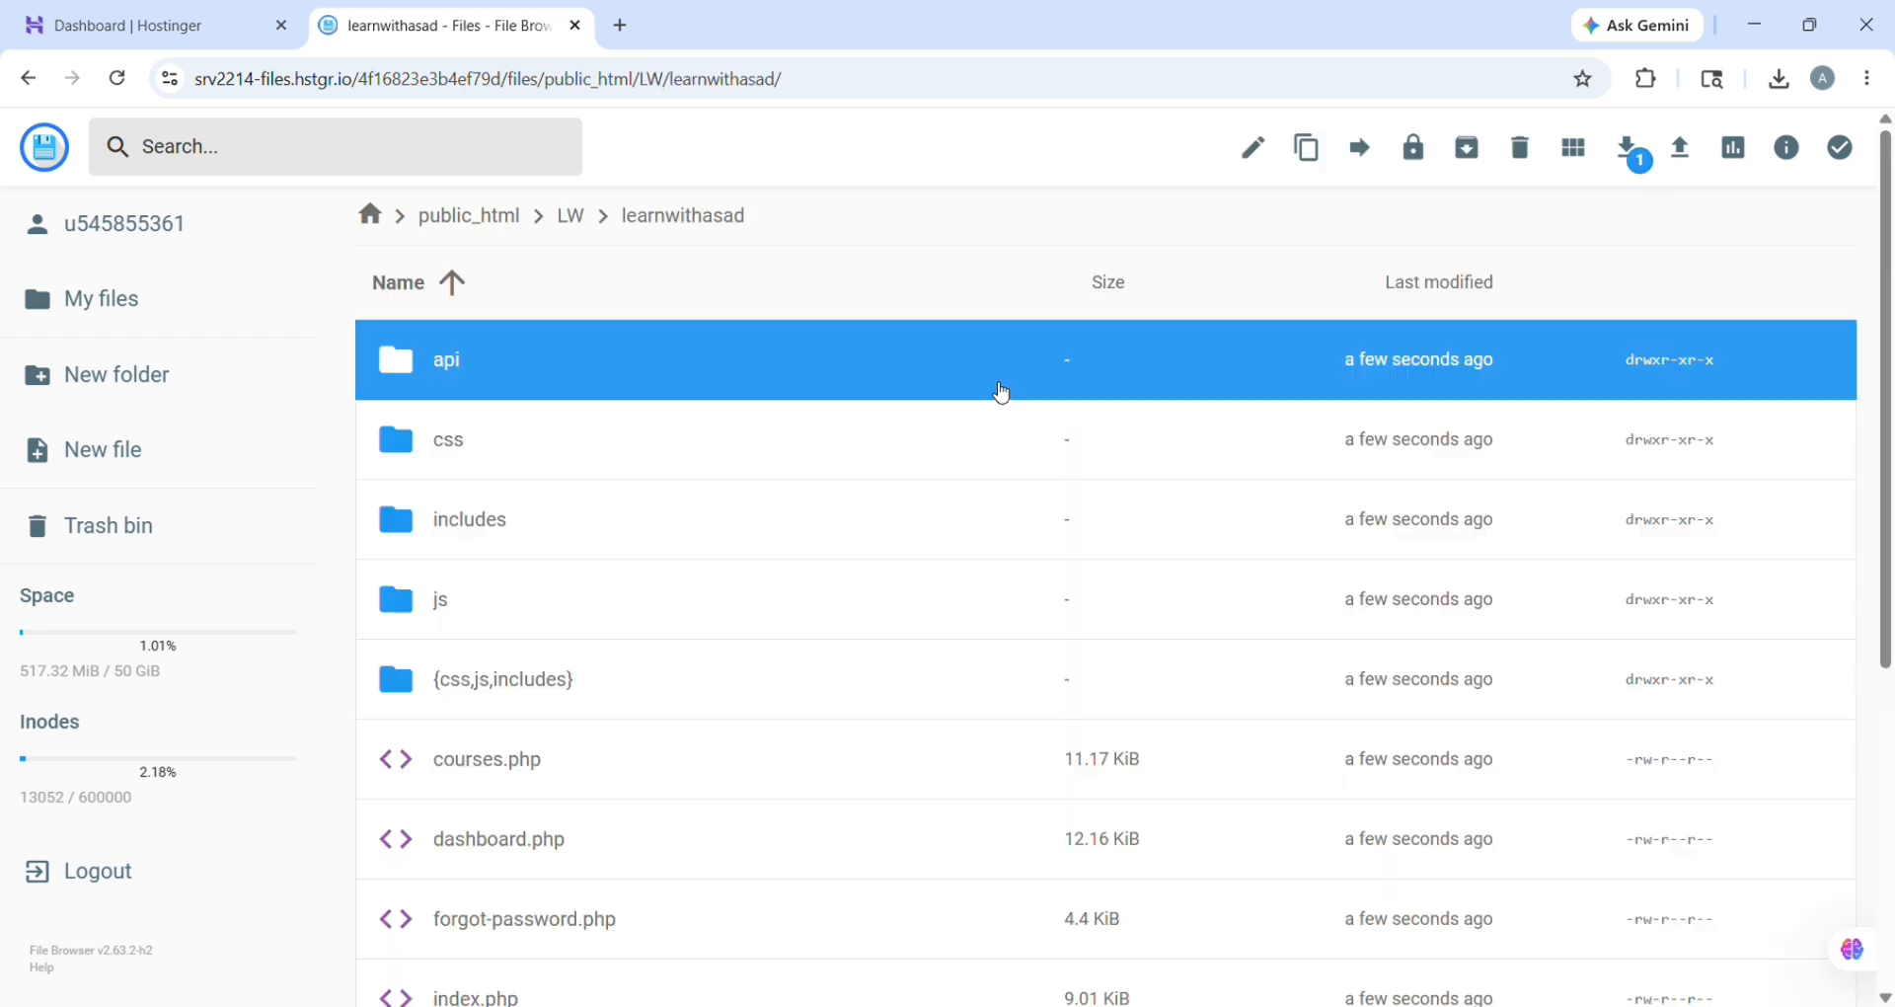
pyautogui.hotkey('ctrl', 'a')
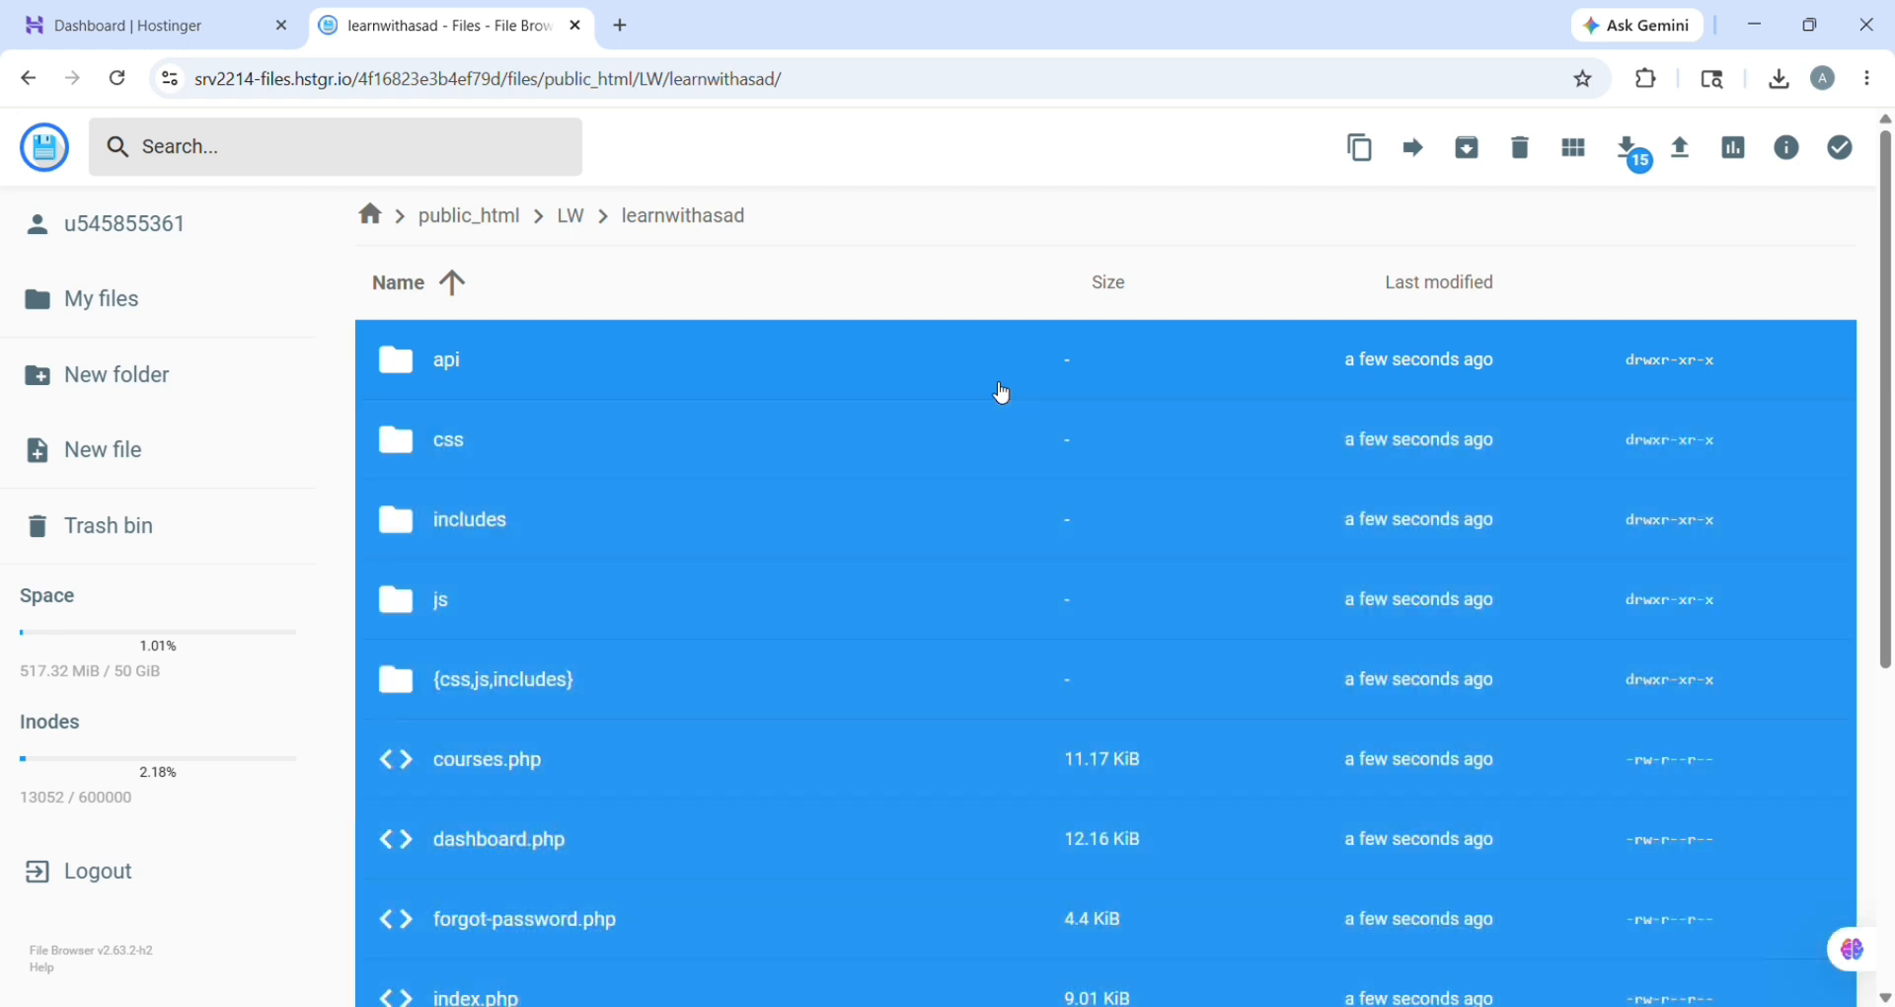
pyautogui.click(475, 214)
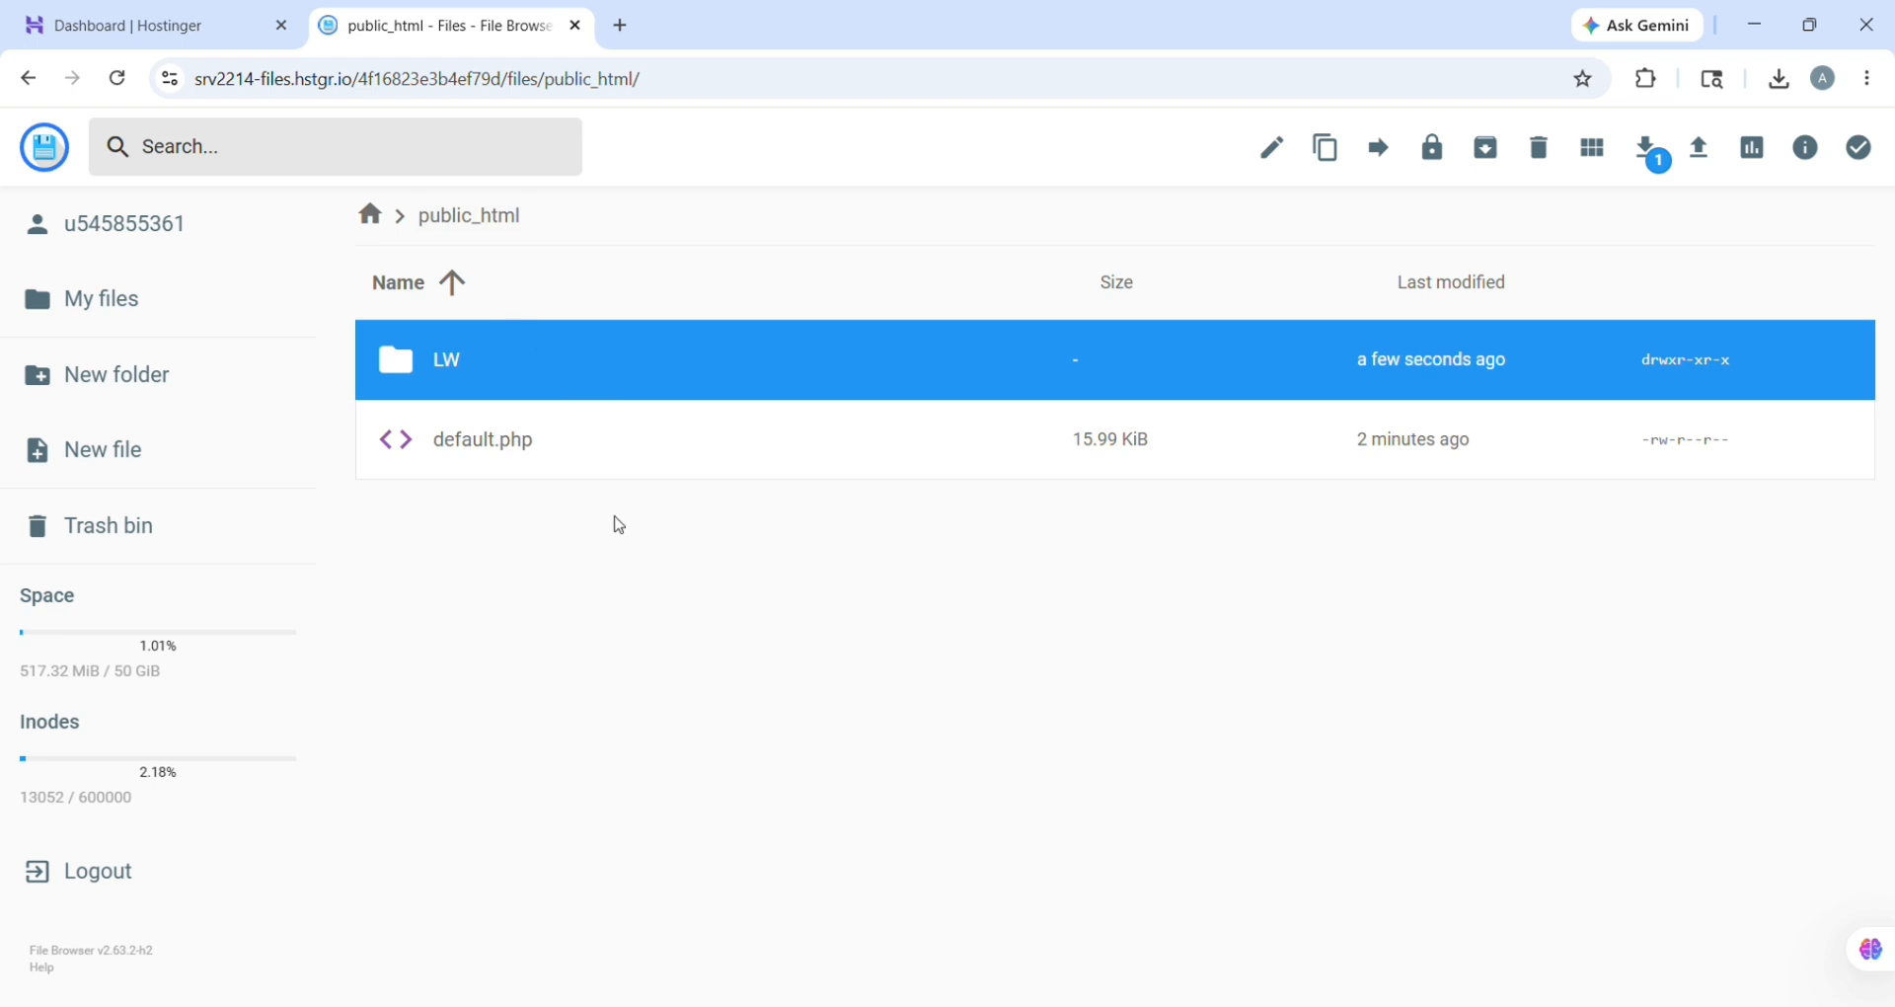
pyautogui.scroll(-2, 624, 527)
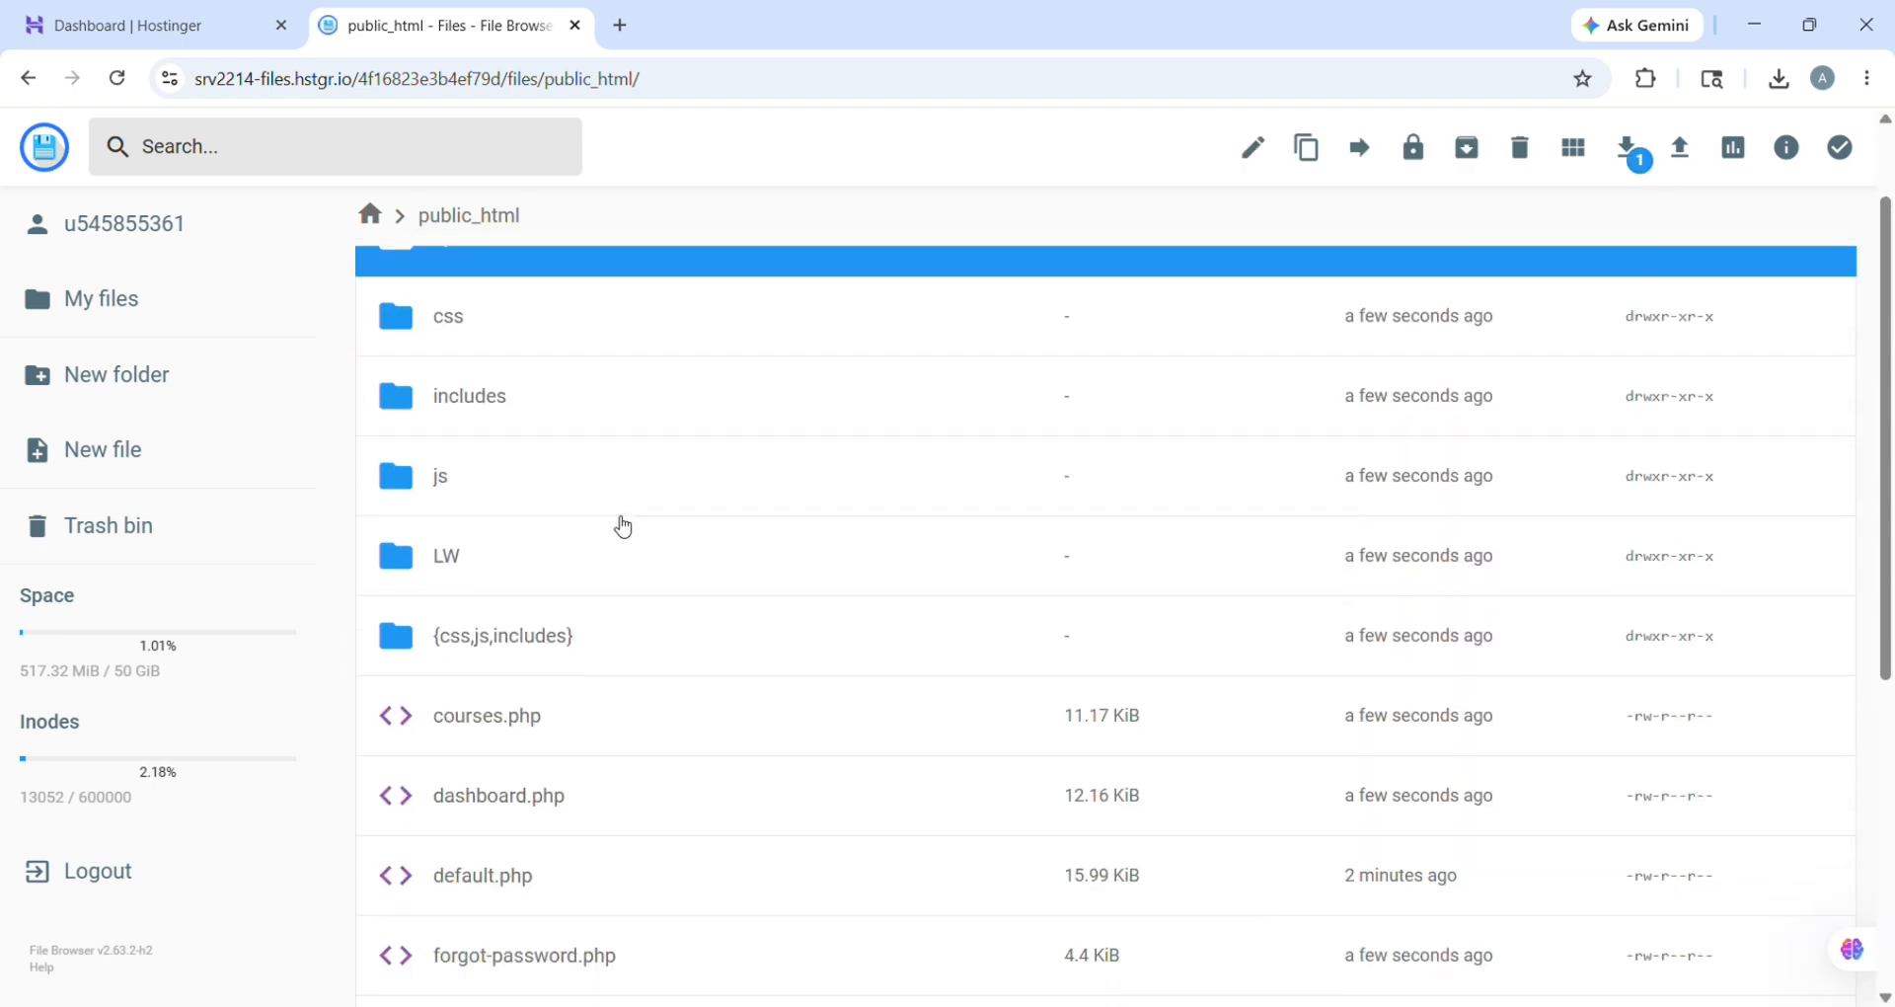
pyautogui.click(624, 527)
# Step: Permanently delete the empty LW folder from public_html
pyautogui.rightClick(624, 527)
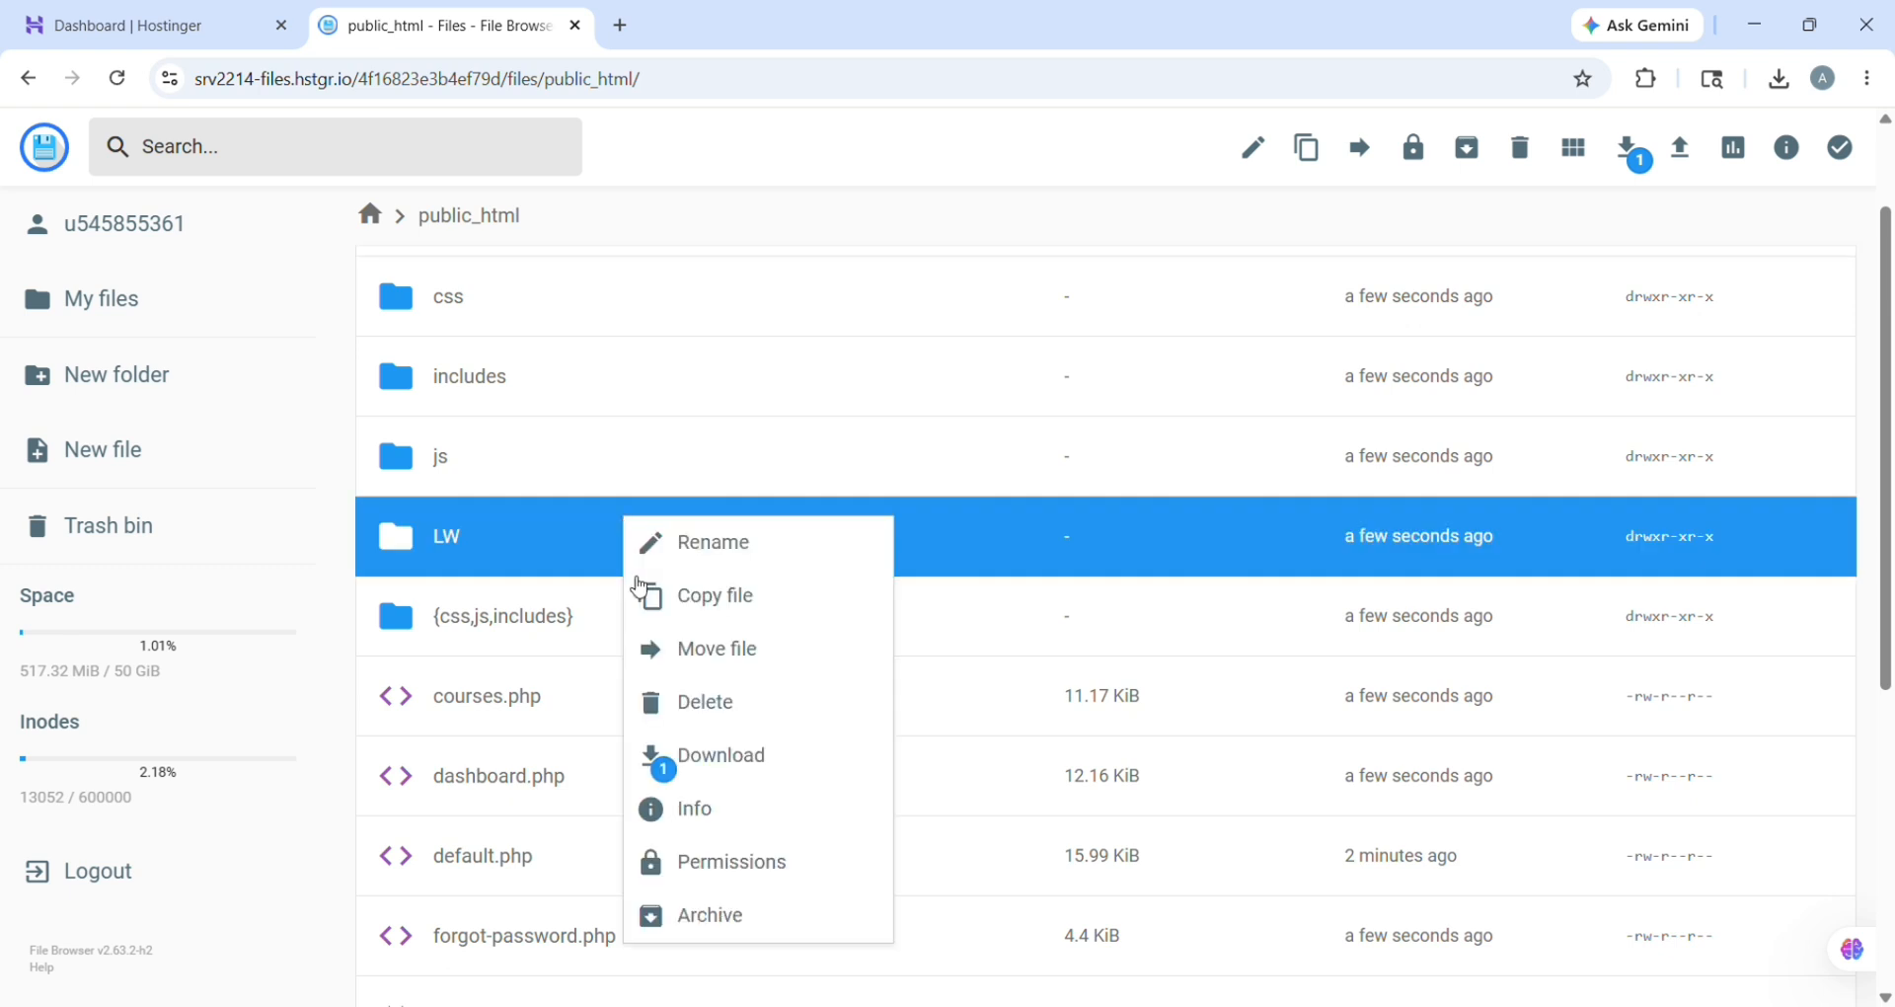
pyautogui.click(718, 700)
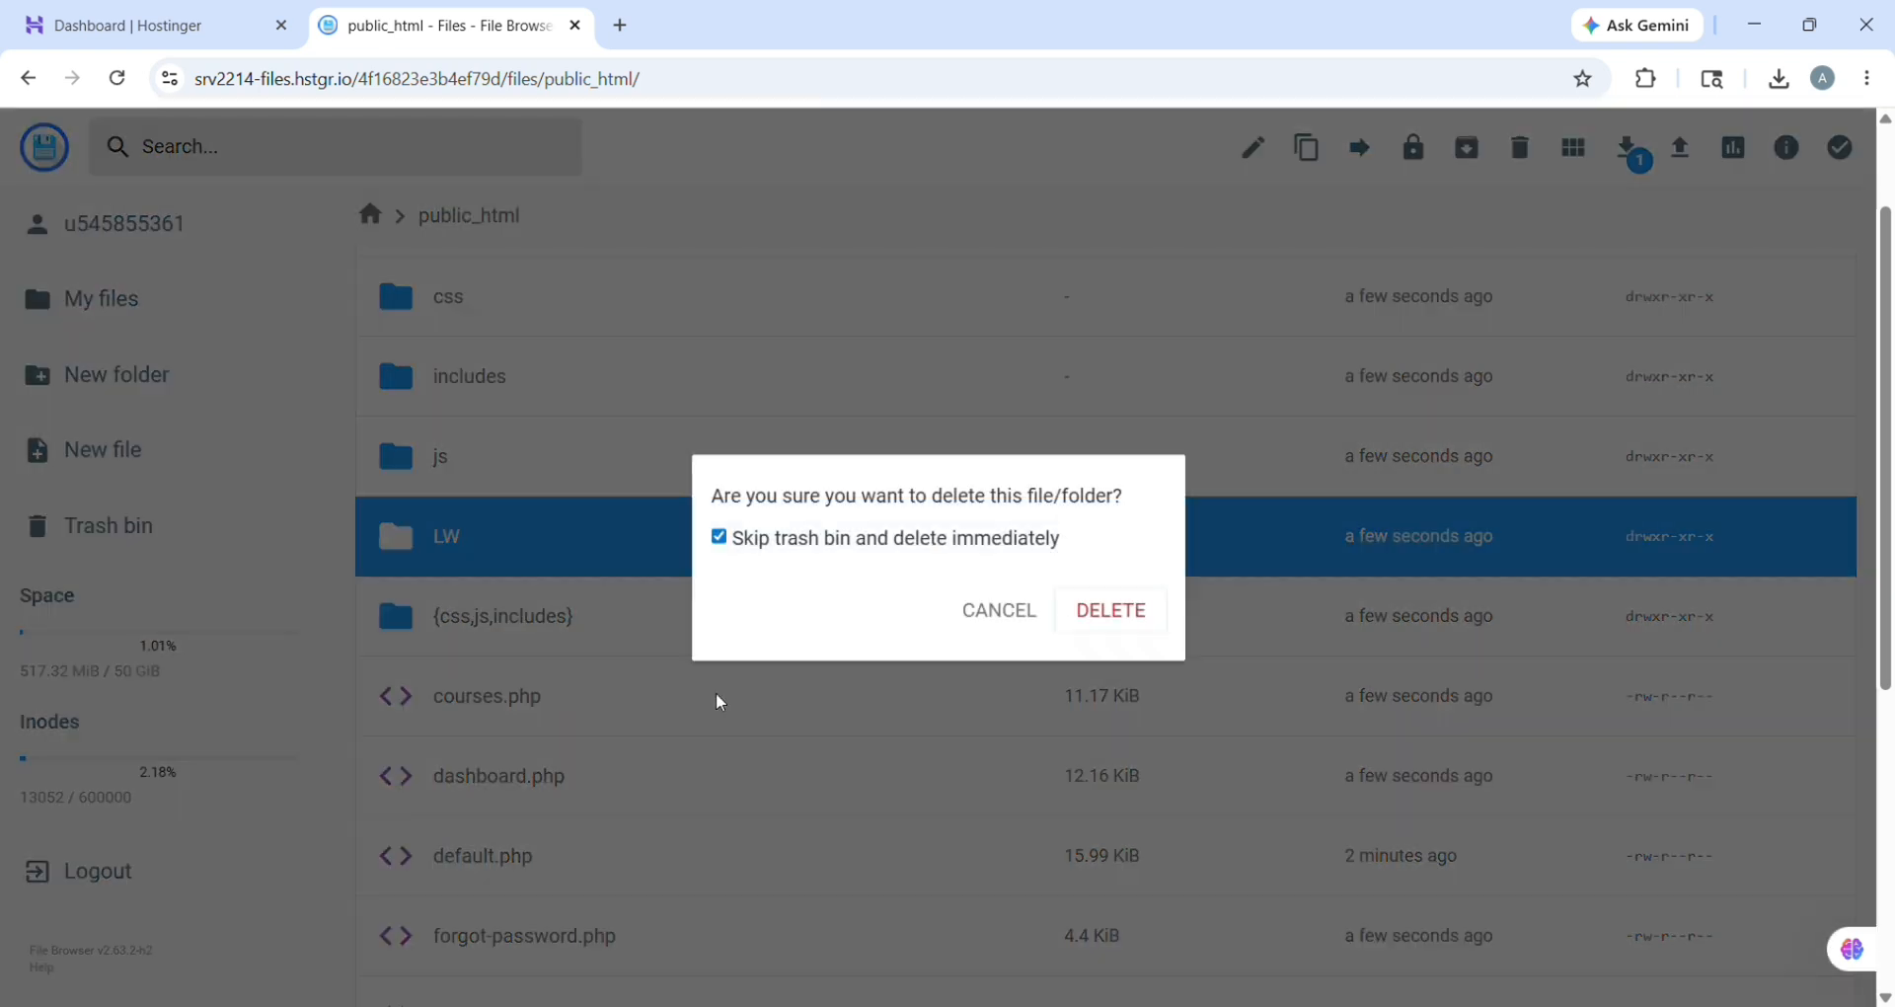
pyautogui.click(1110, 610)
pyautogui.click(1119, 610)
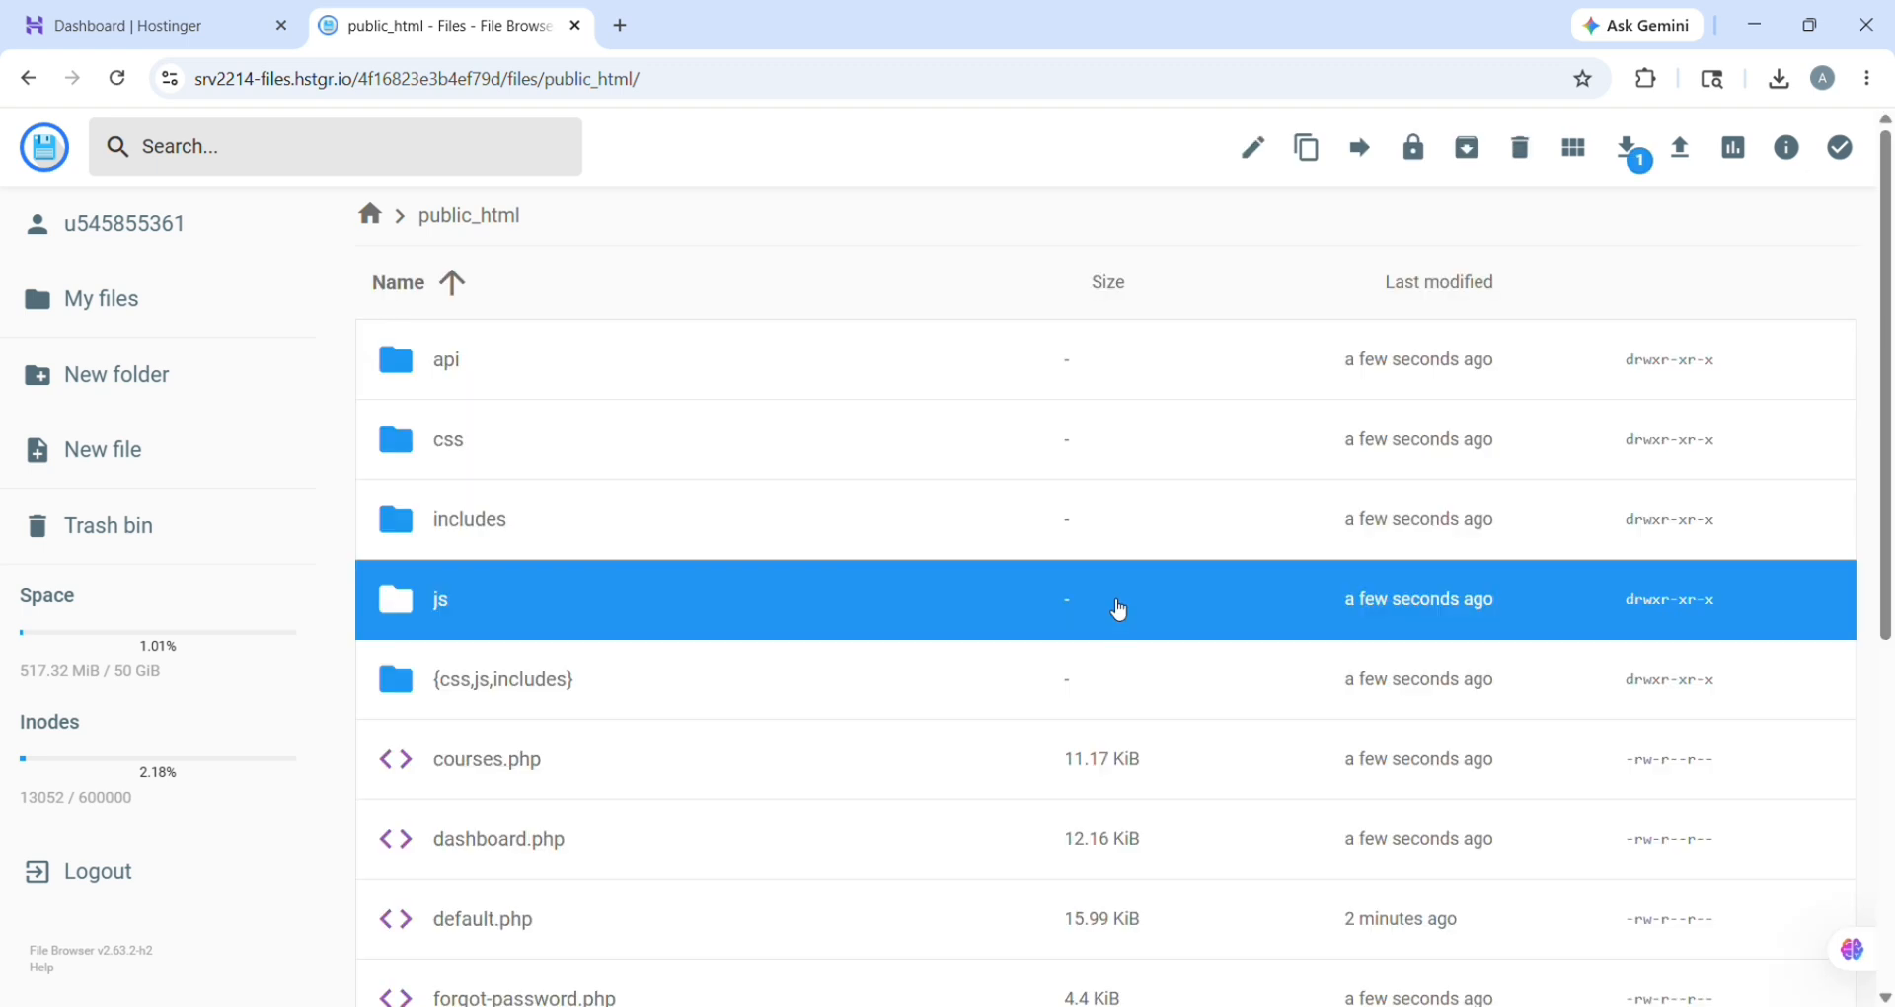
# Step: Review the public_html file list and select index.php
pyautogui.scroll(-5, 1119, 610)
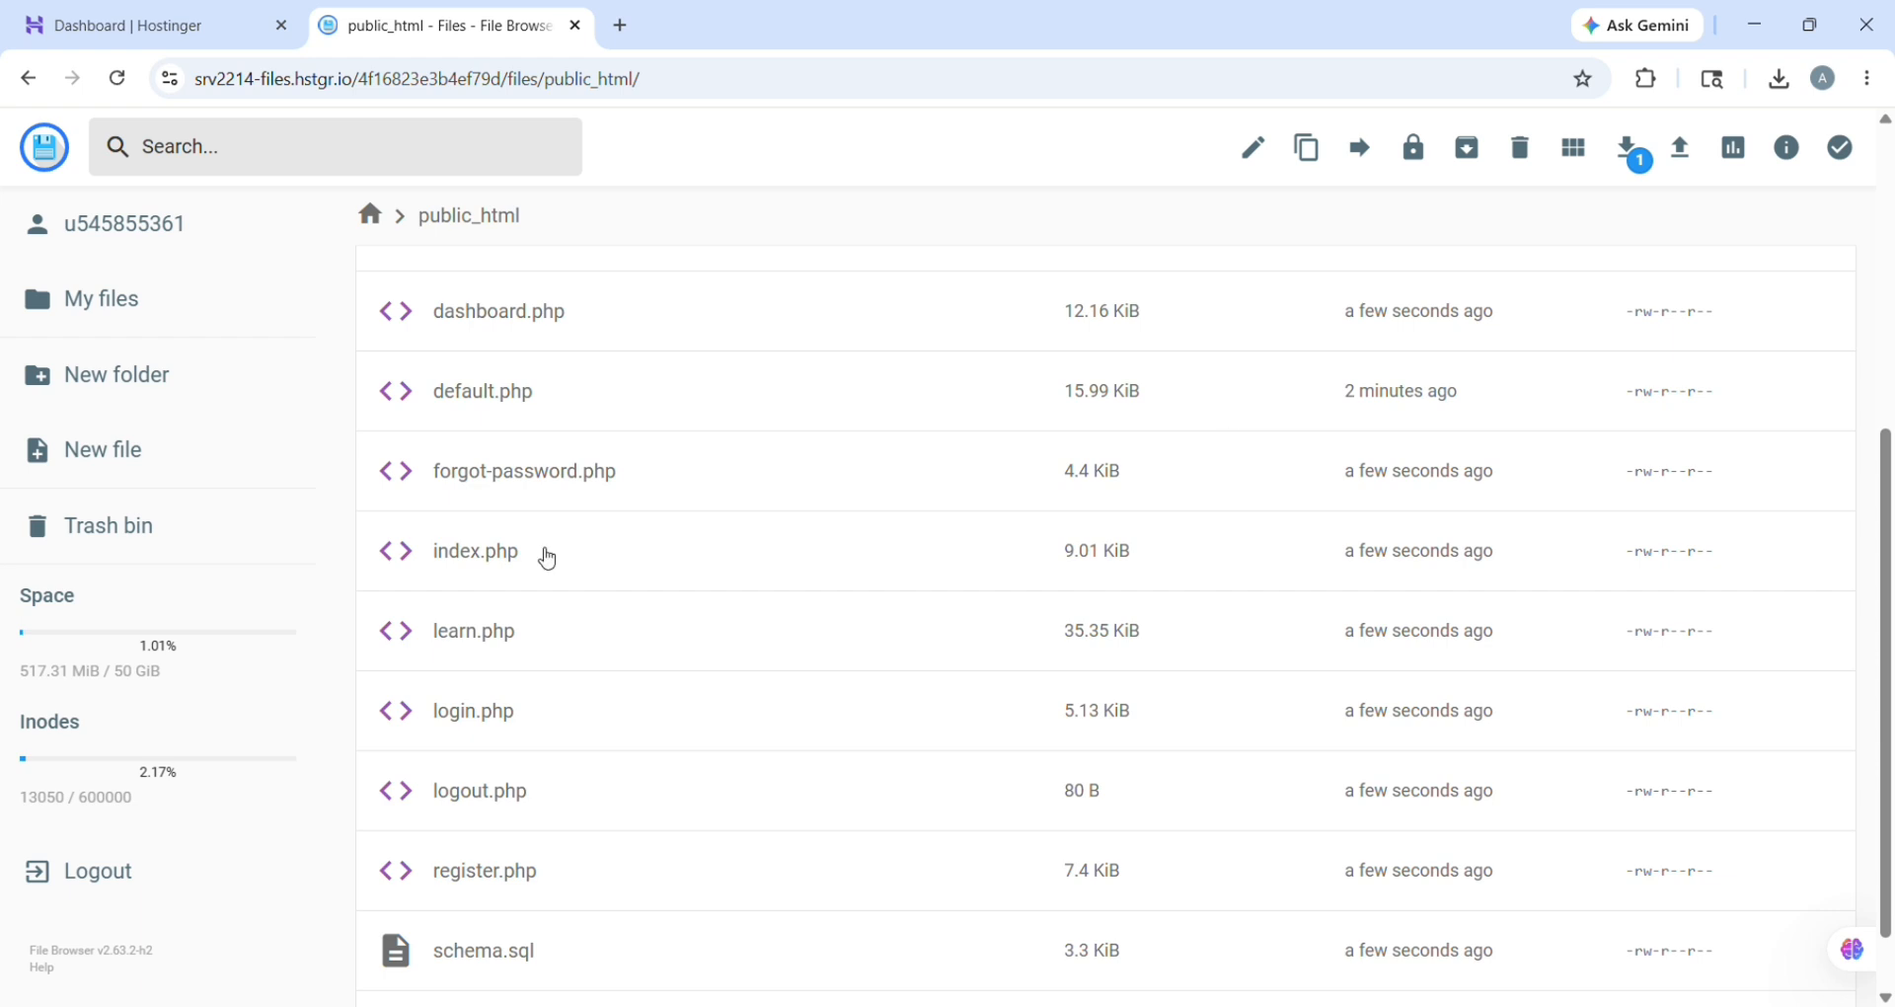
pyautogui.scroll(4, 547, 559)
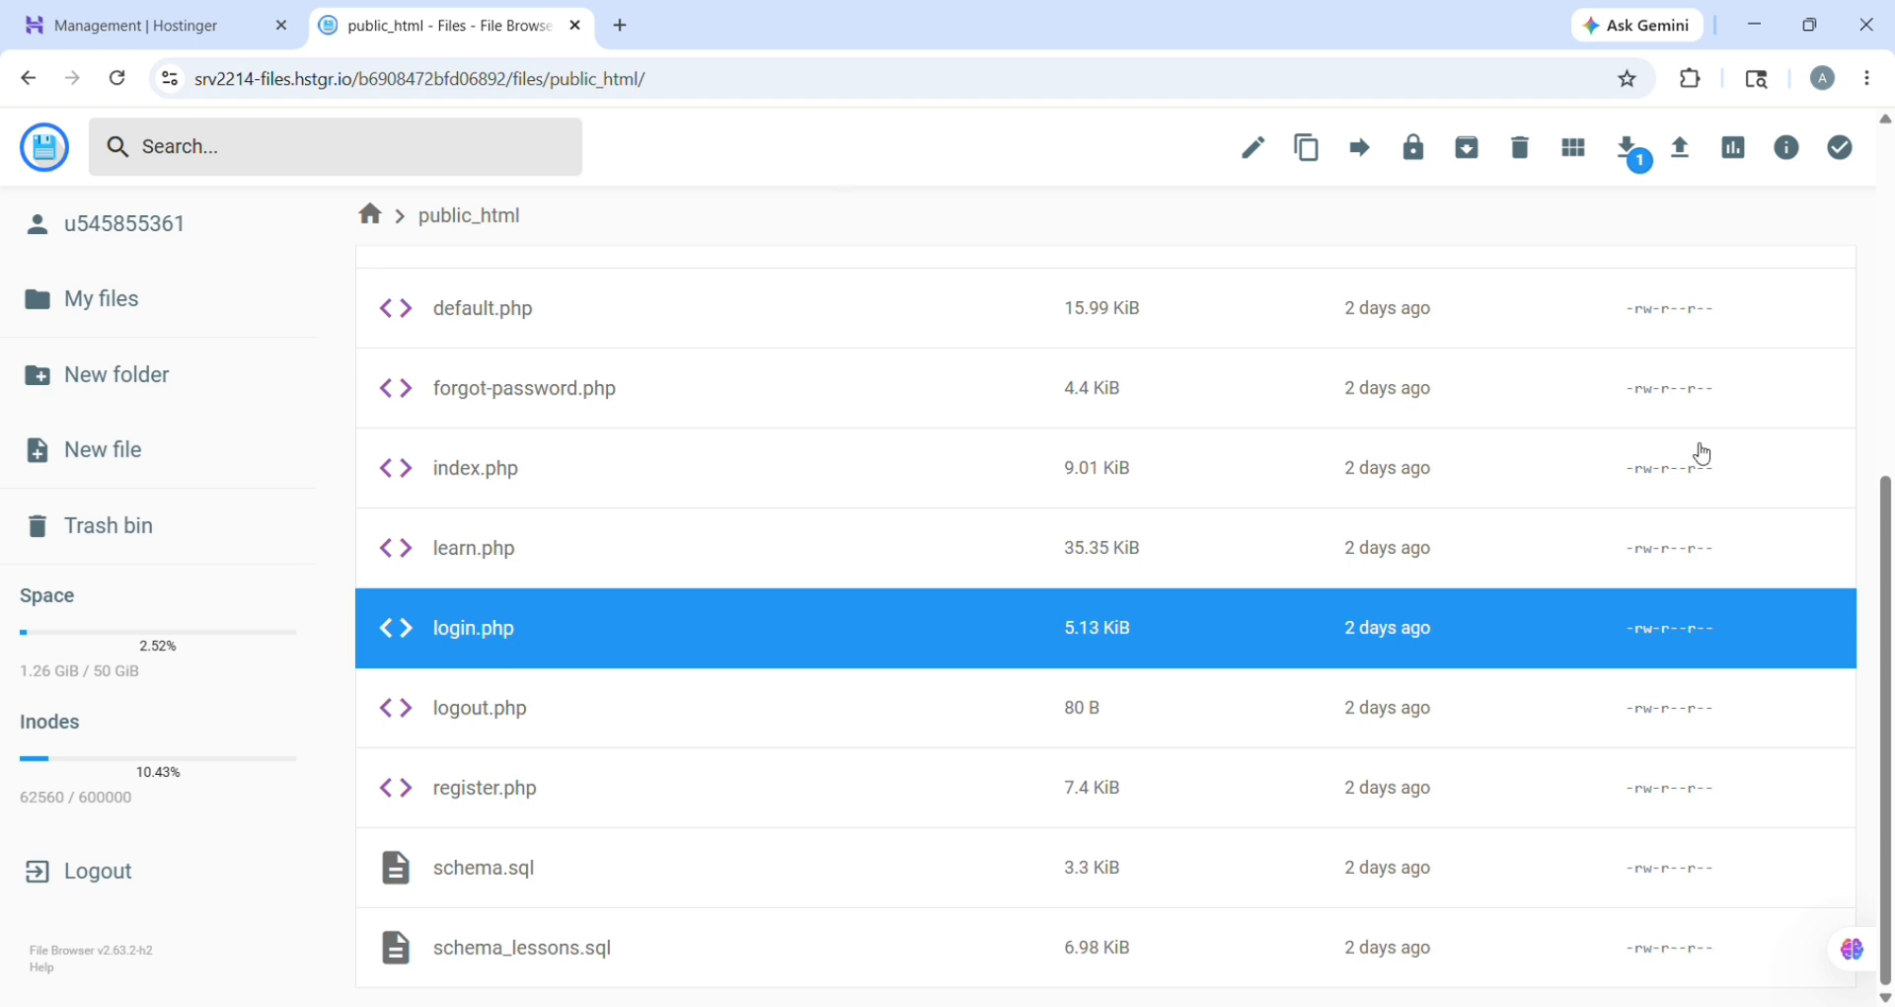
pyautogui.click(1854, 483)
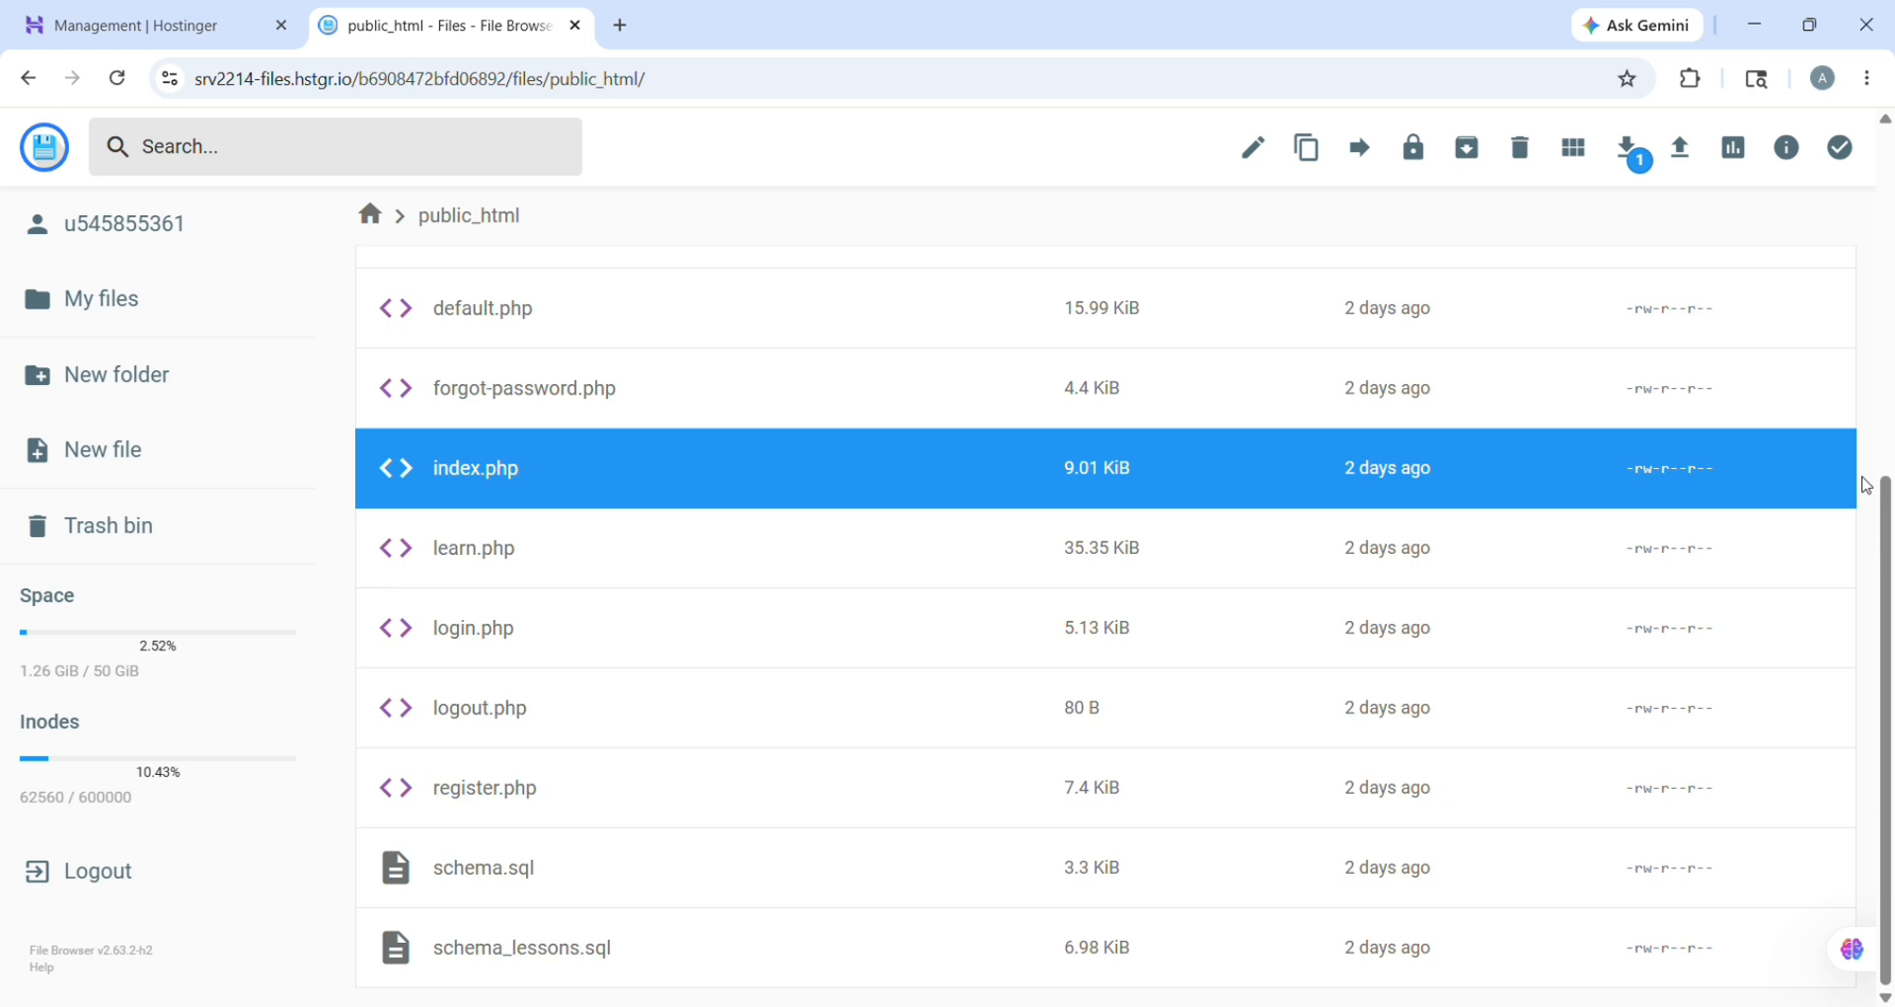
# Step: Return to hPanel's MySQL databases page and paste in the new database name and username
pyautogui.click(133, 28)
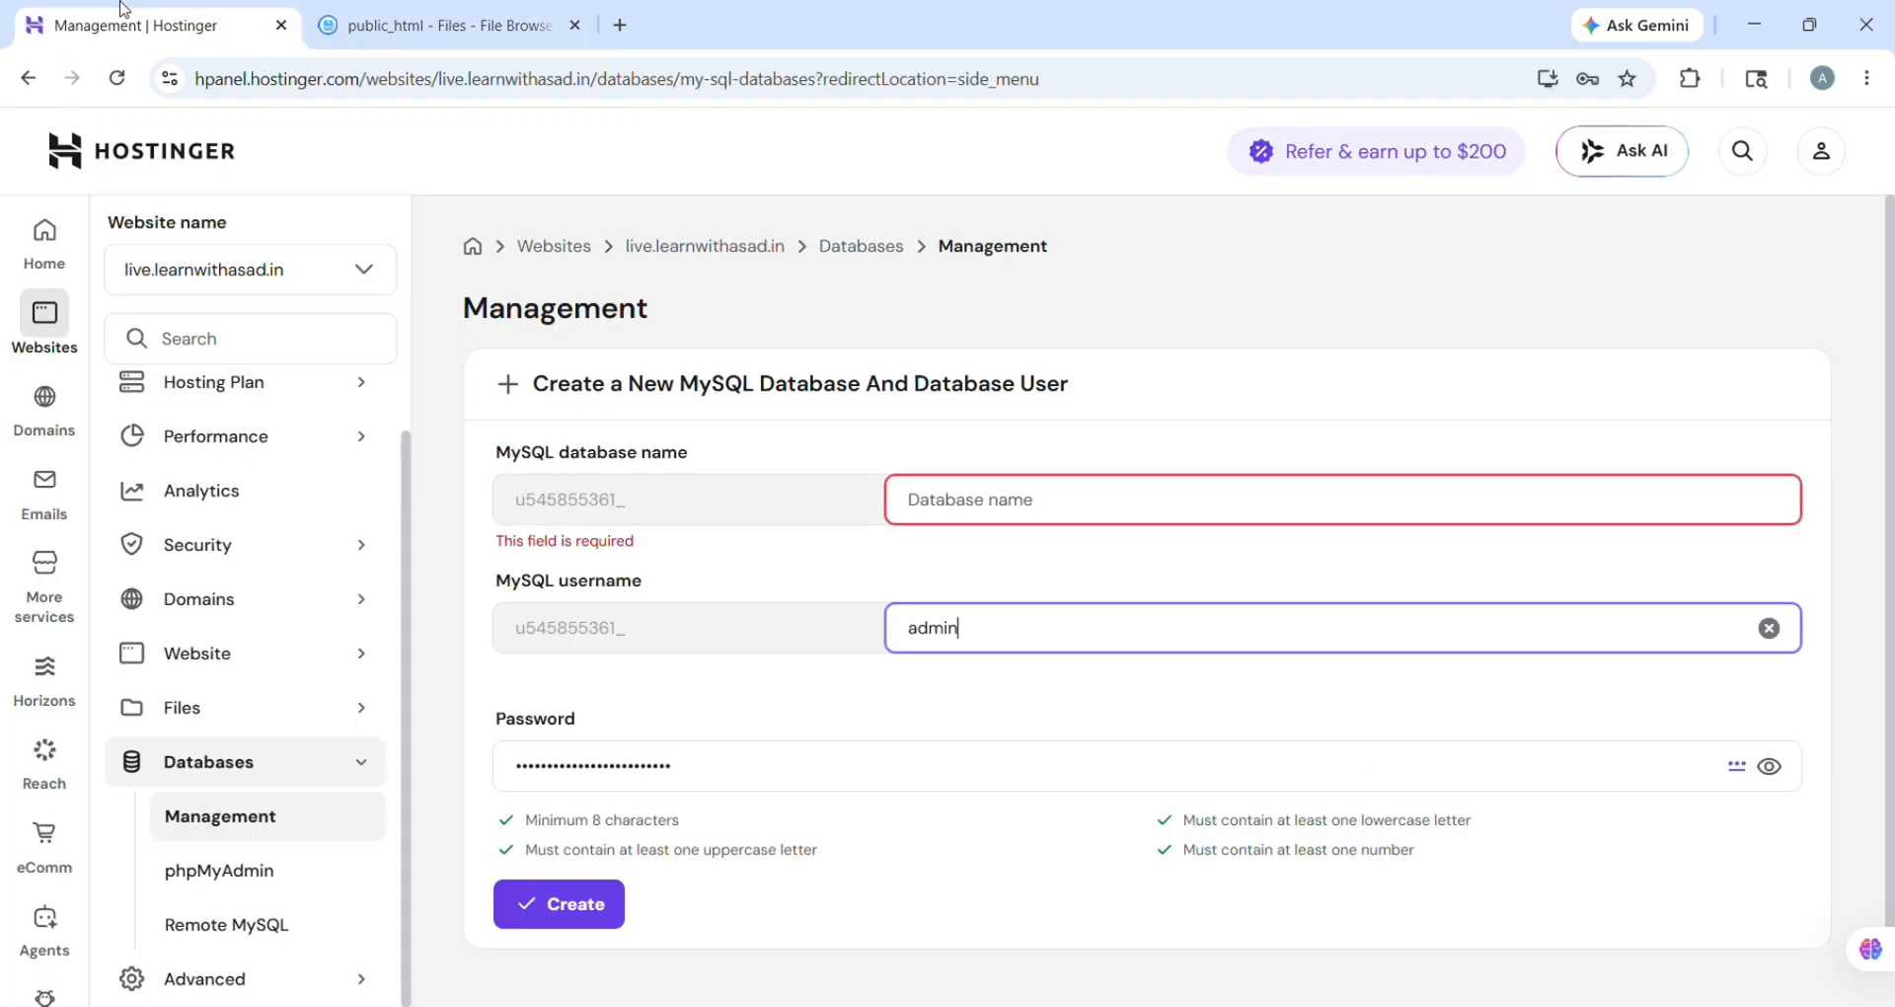
pyautogui.click(232, 770)
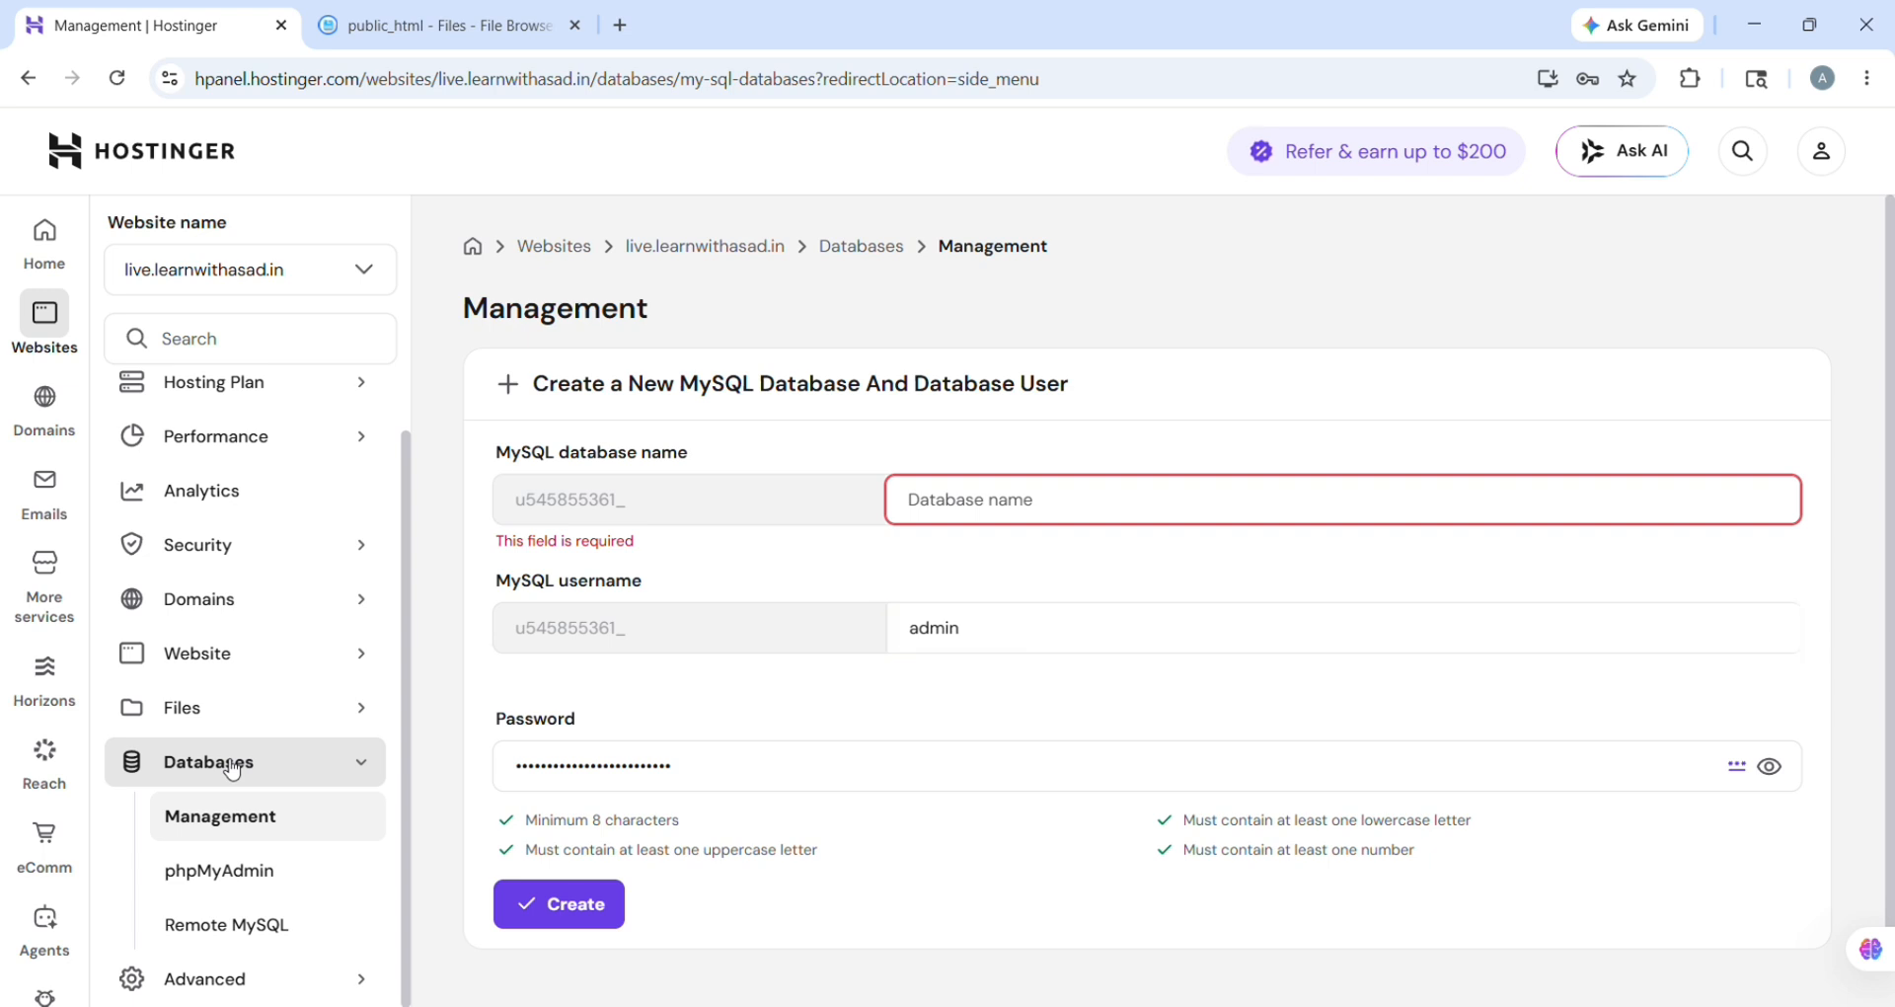
pyautogui.click(1005, 521)
pyautogui.hotkey('ctrl', 'v')
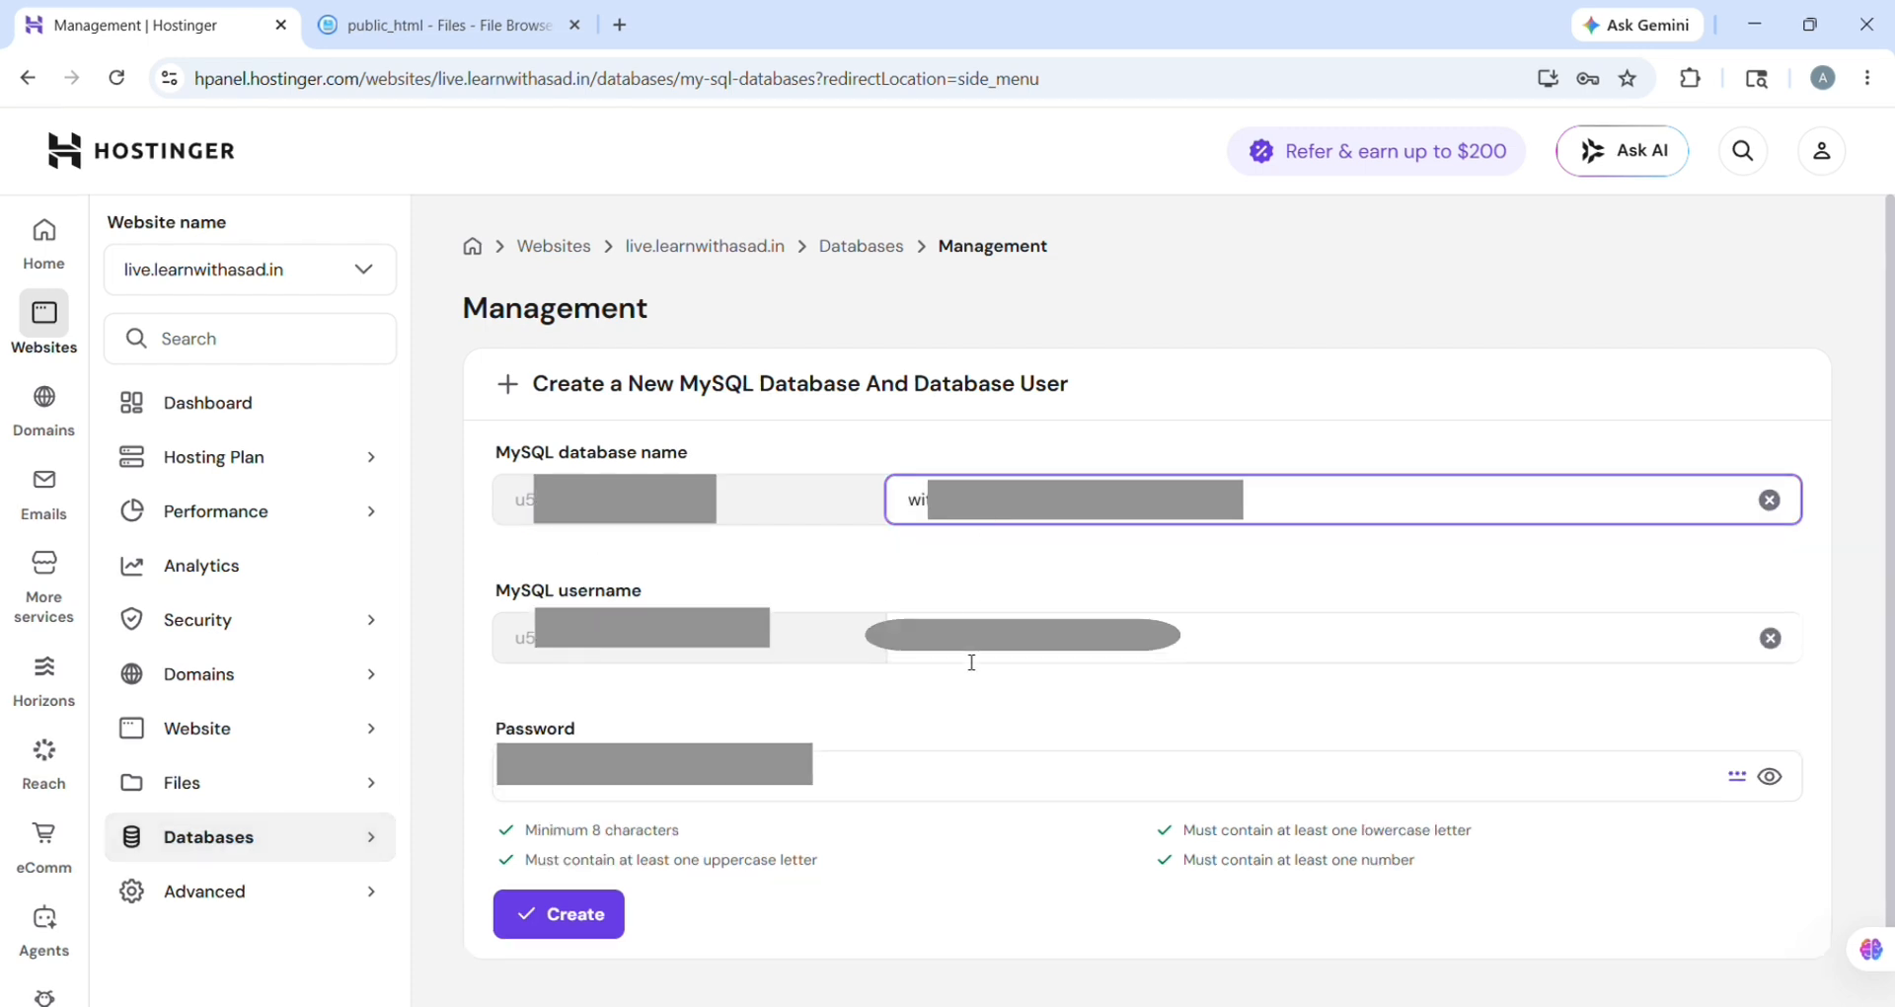
pyautogui.click(971, 659)
pyautogui.hotkey('ctrl', 'a')
pyautogui.press('BackSpace')
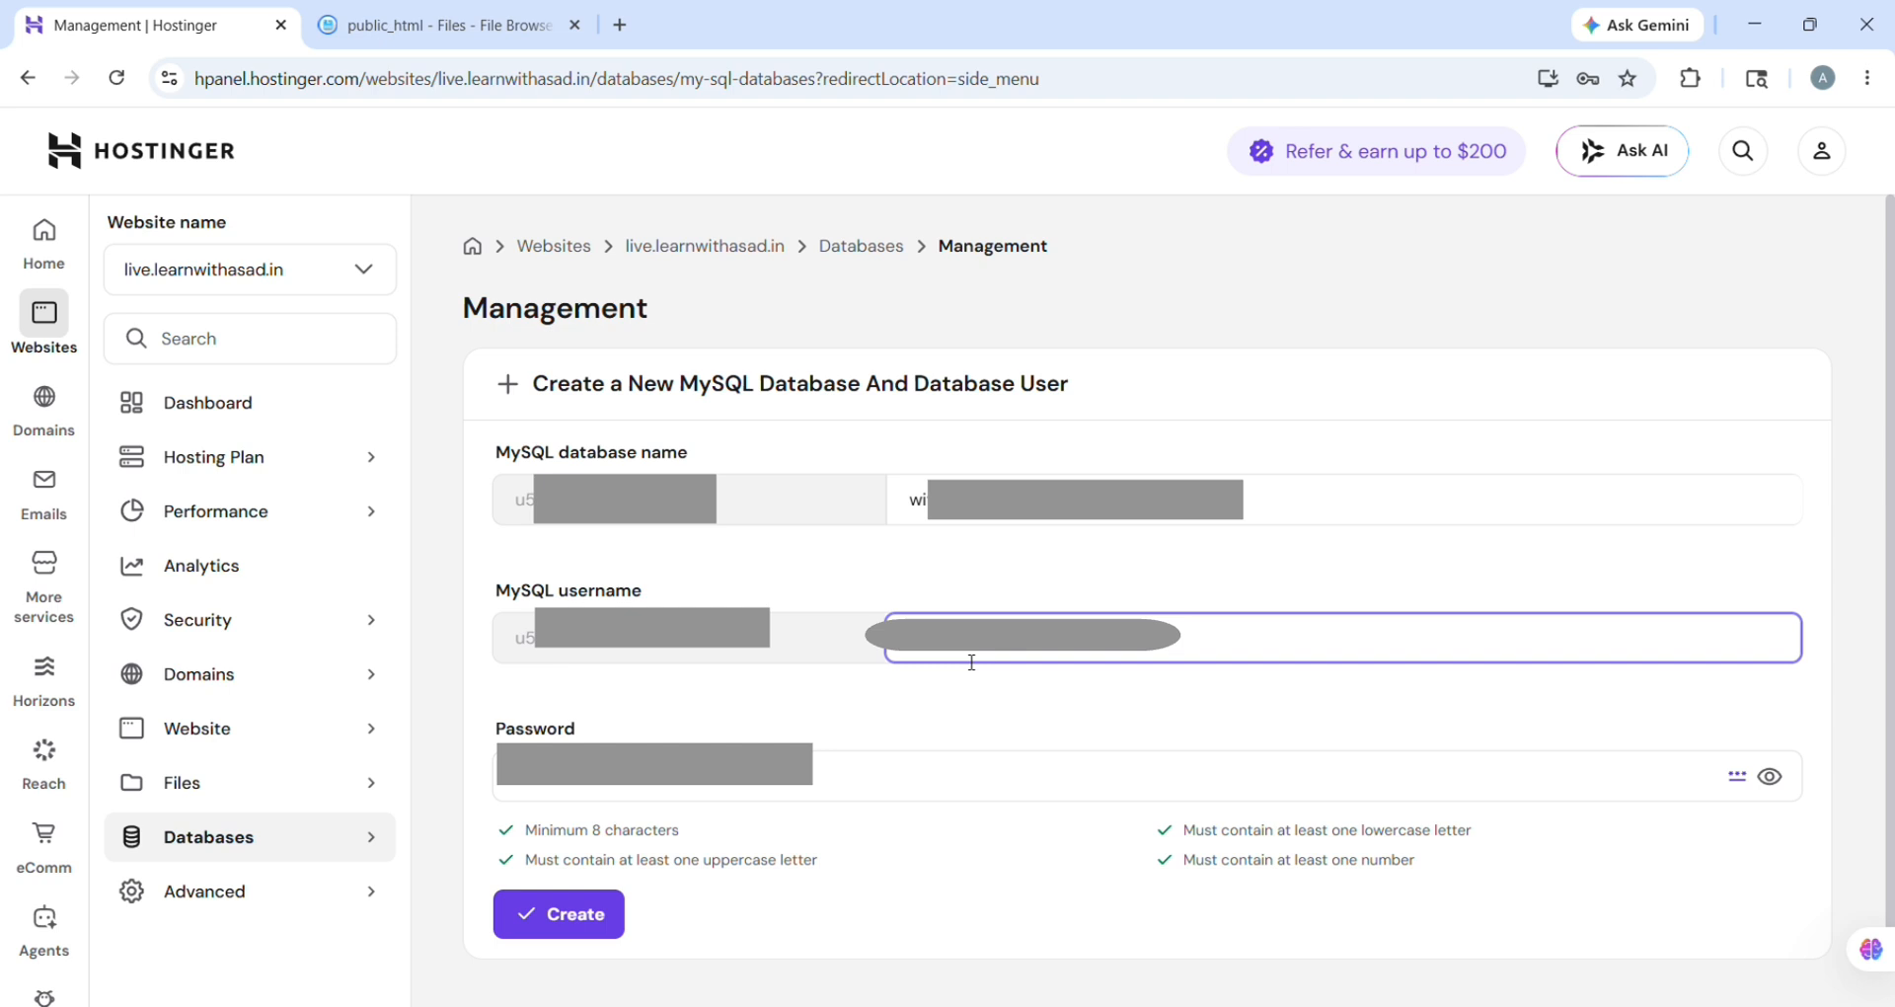
pyautogui.hotkey('ctrl', 'v')
# Step: Shorten the username to 14 characters, set a new password, and create the database
pyautogui.click(995, 785)
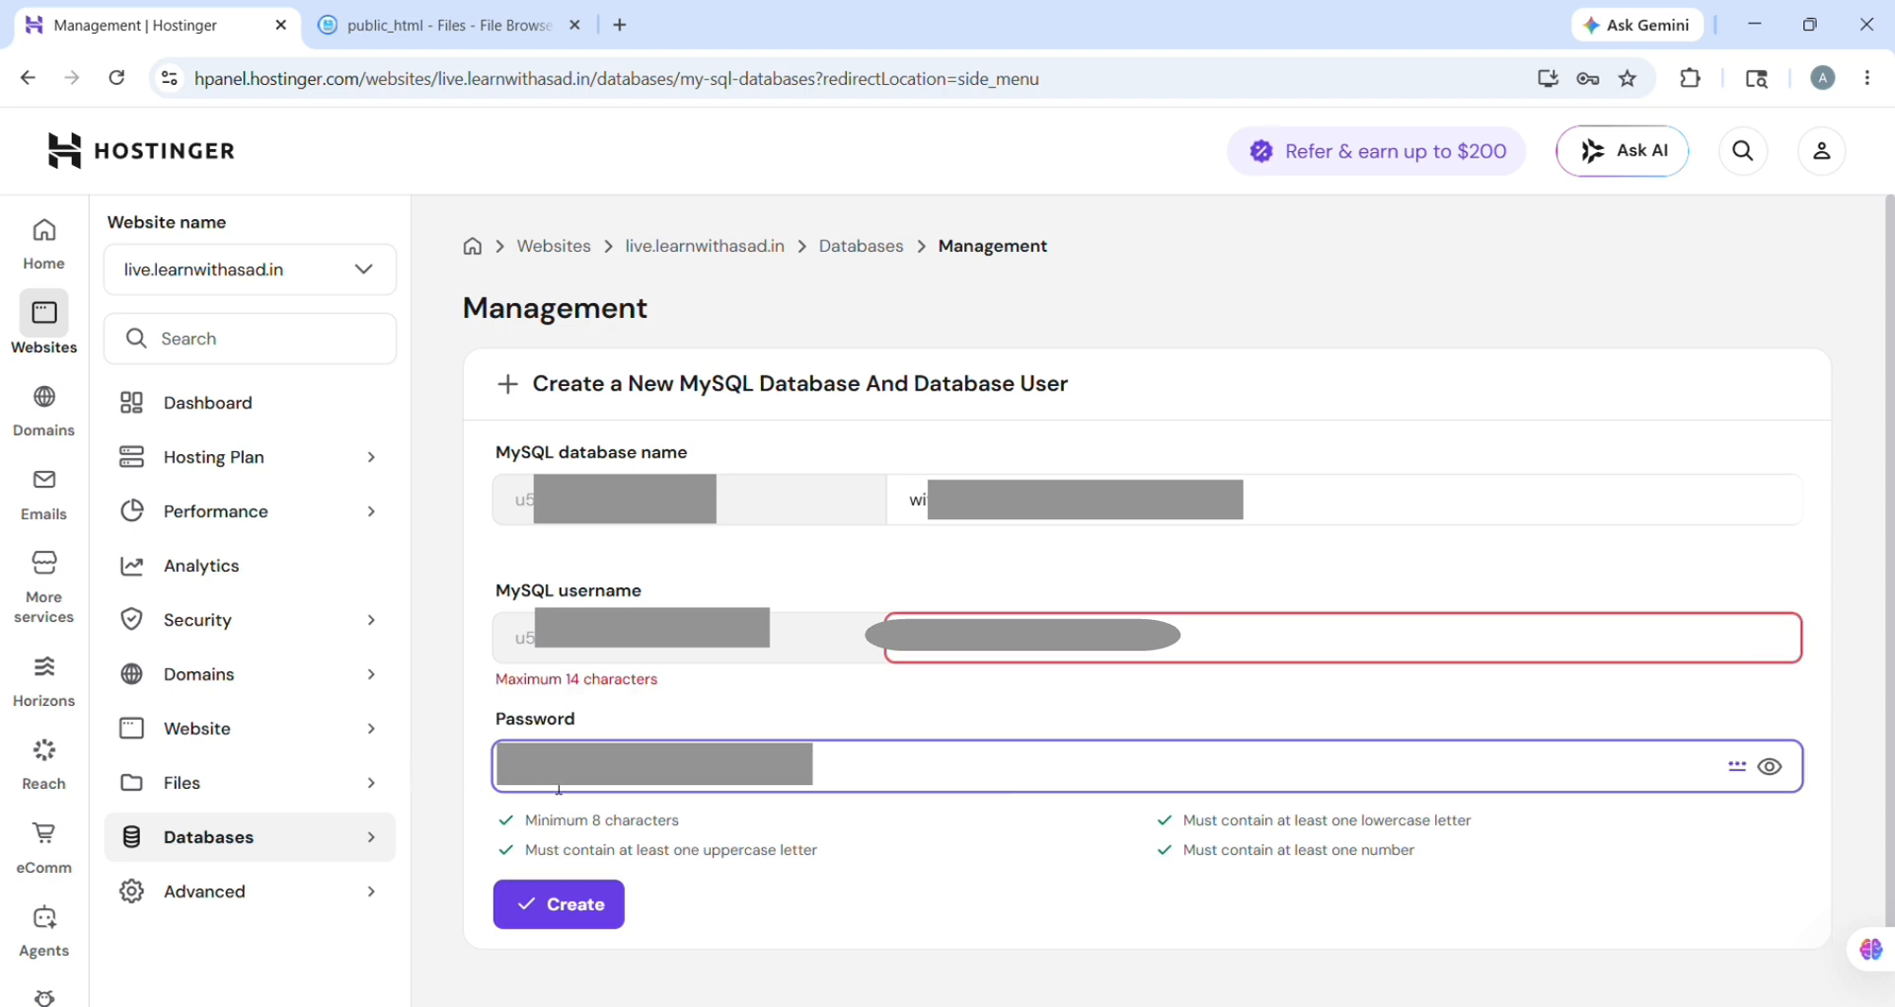
pyautogui.tripleClick(558, 790)
pyautogui.press('BackSpace')
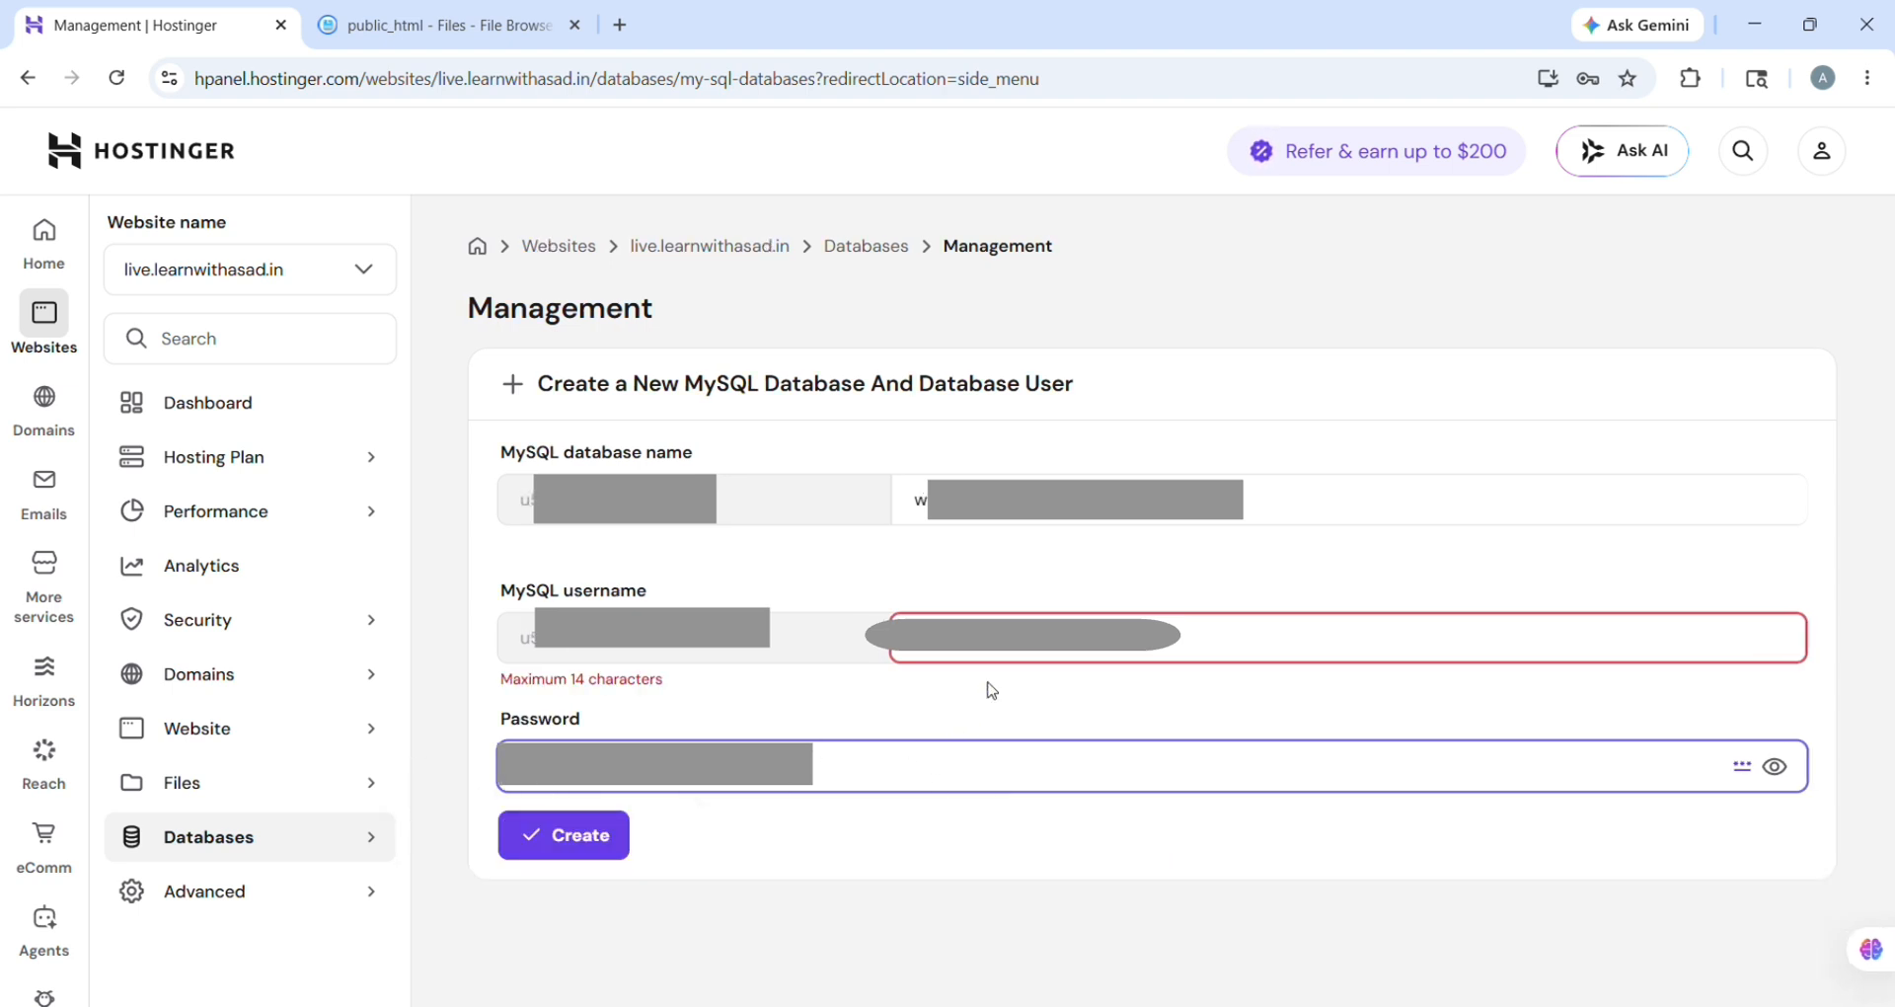
pyautogui.click(1023, 656)
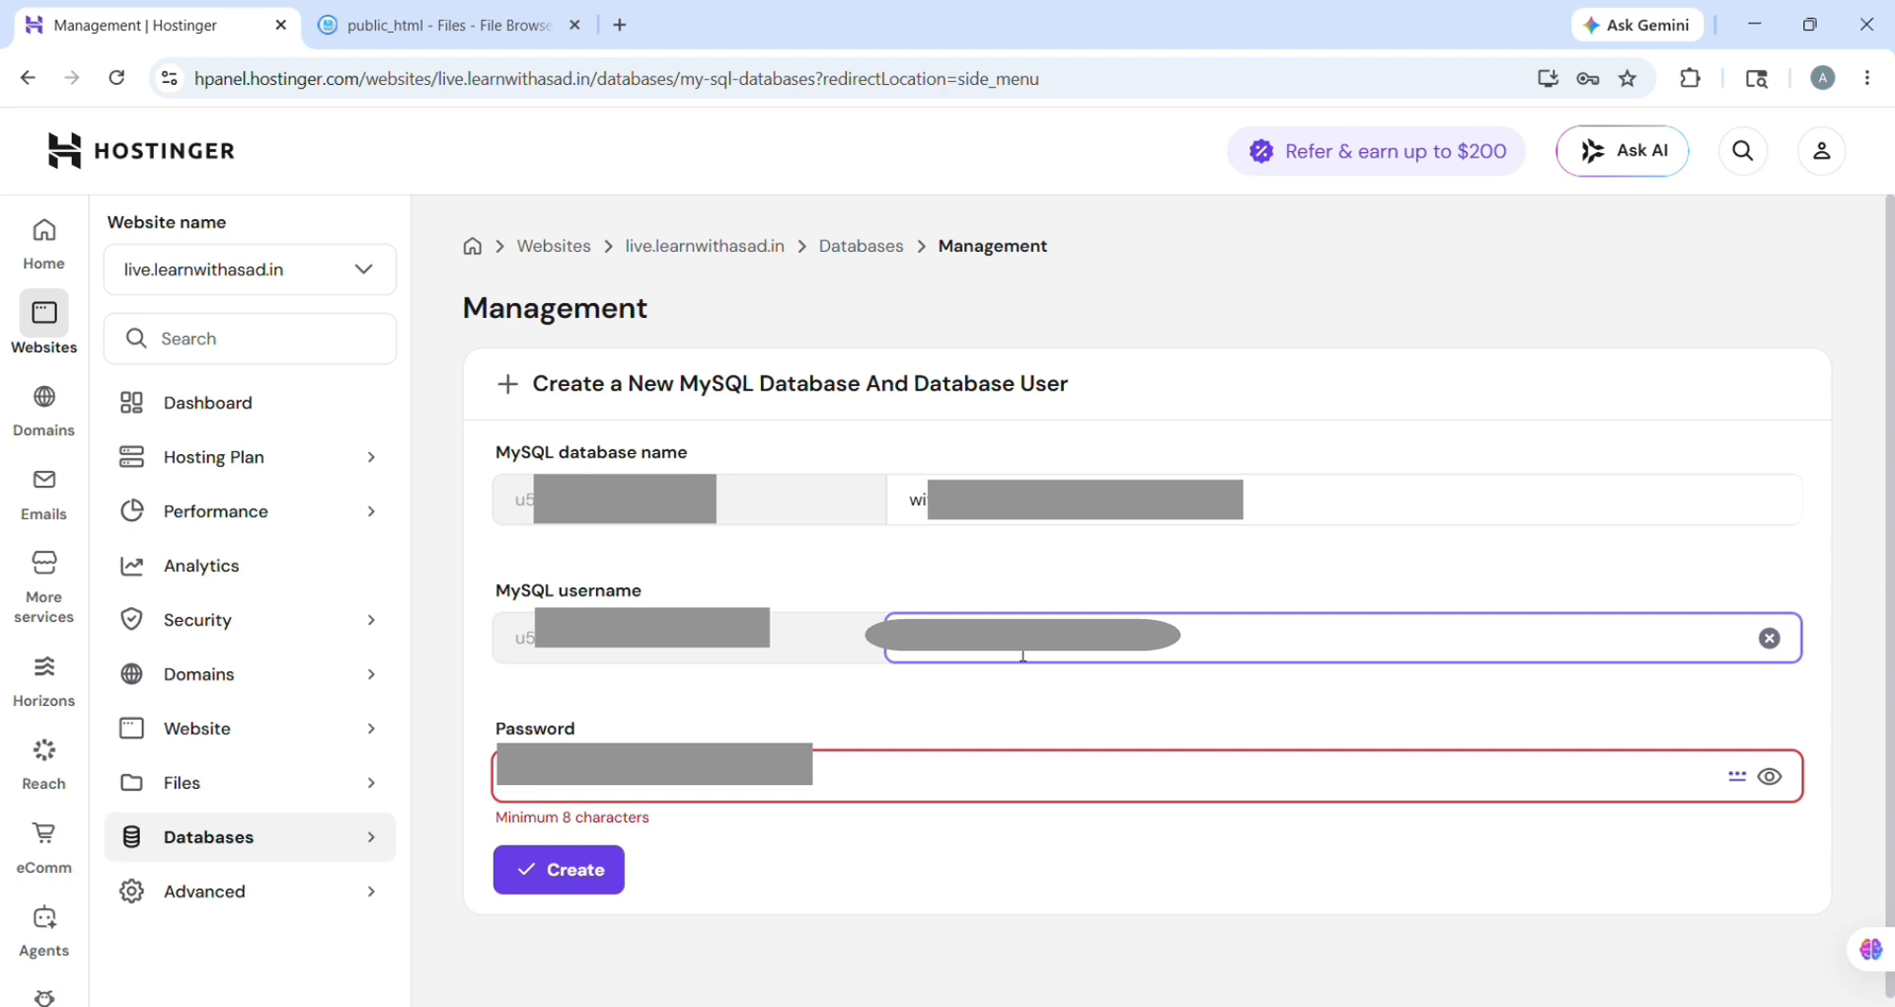
pyautogui.click(940, 781)
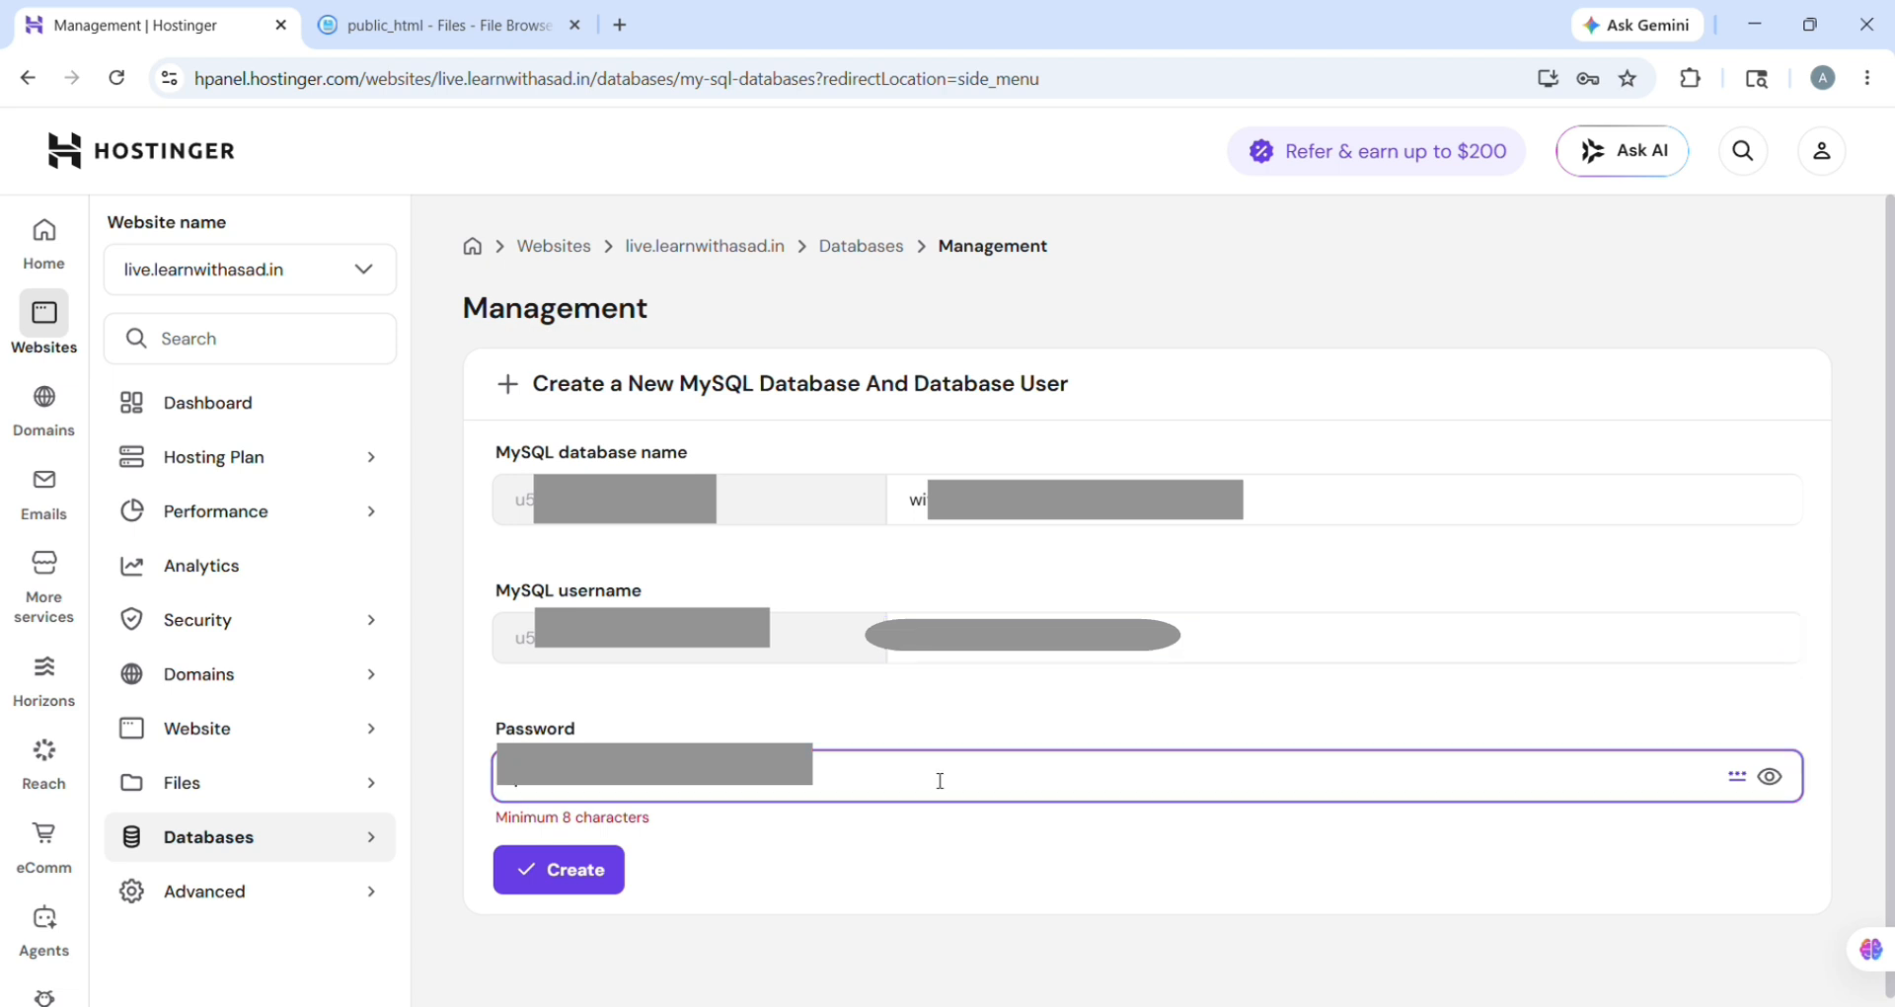
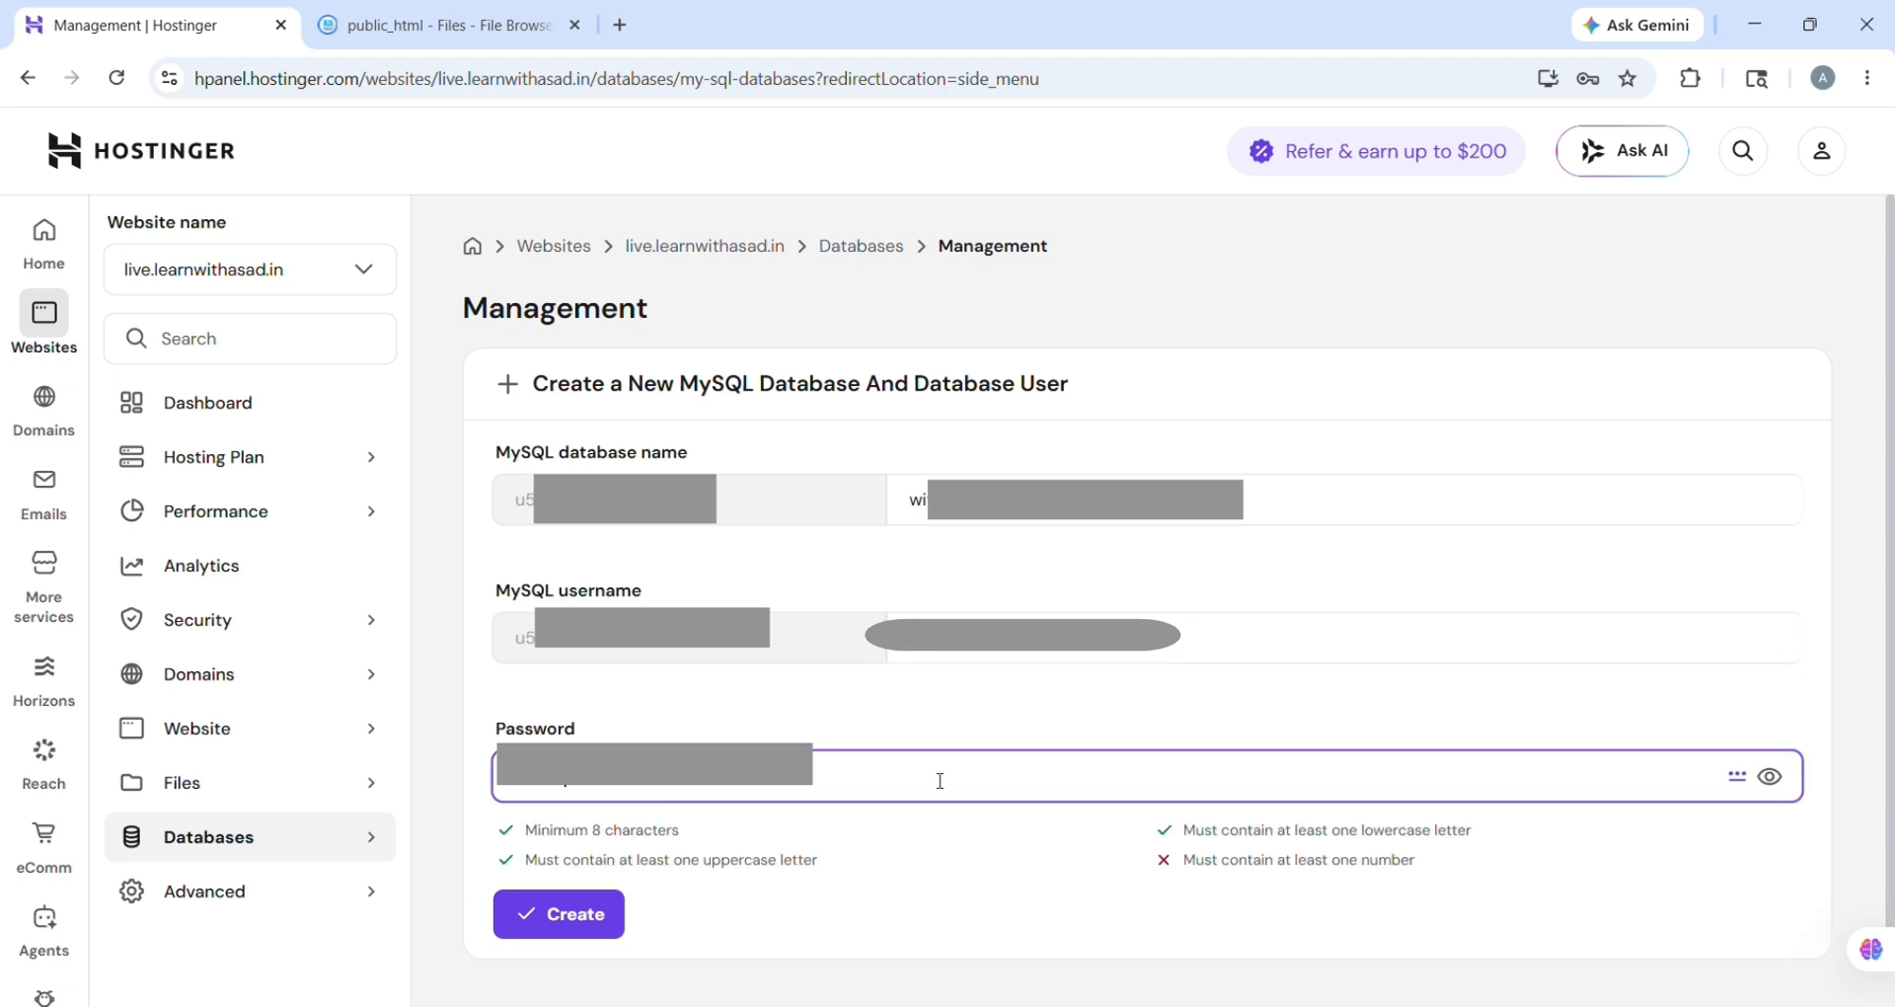
pyautogui.click(572, 923)
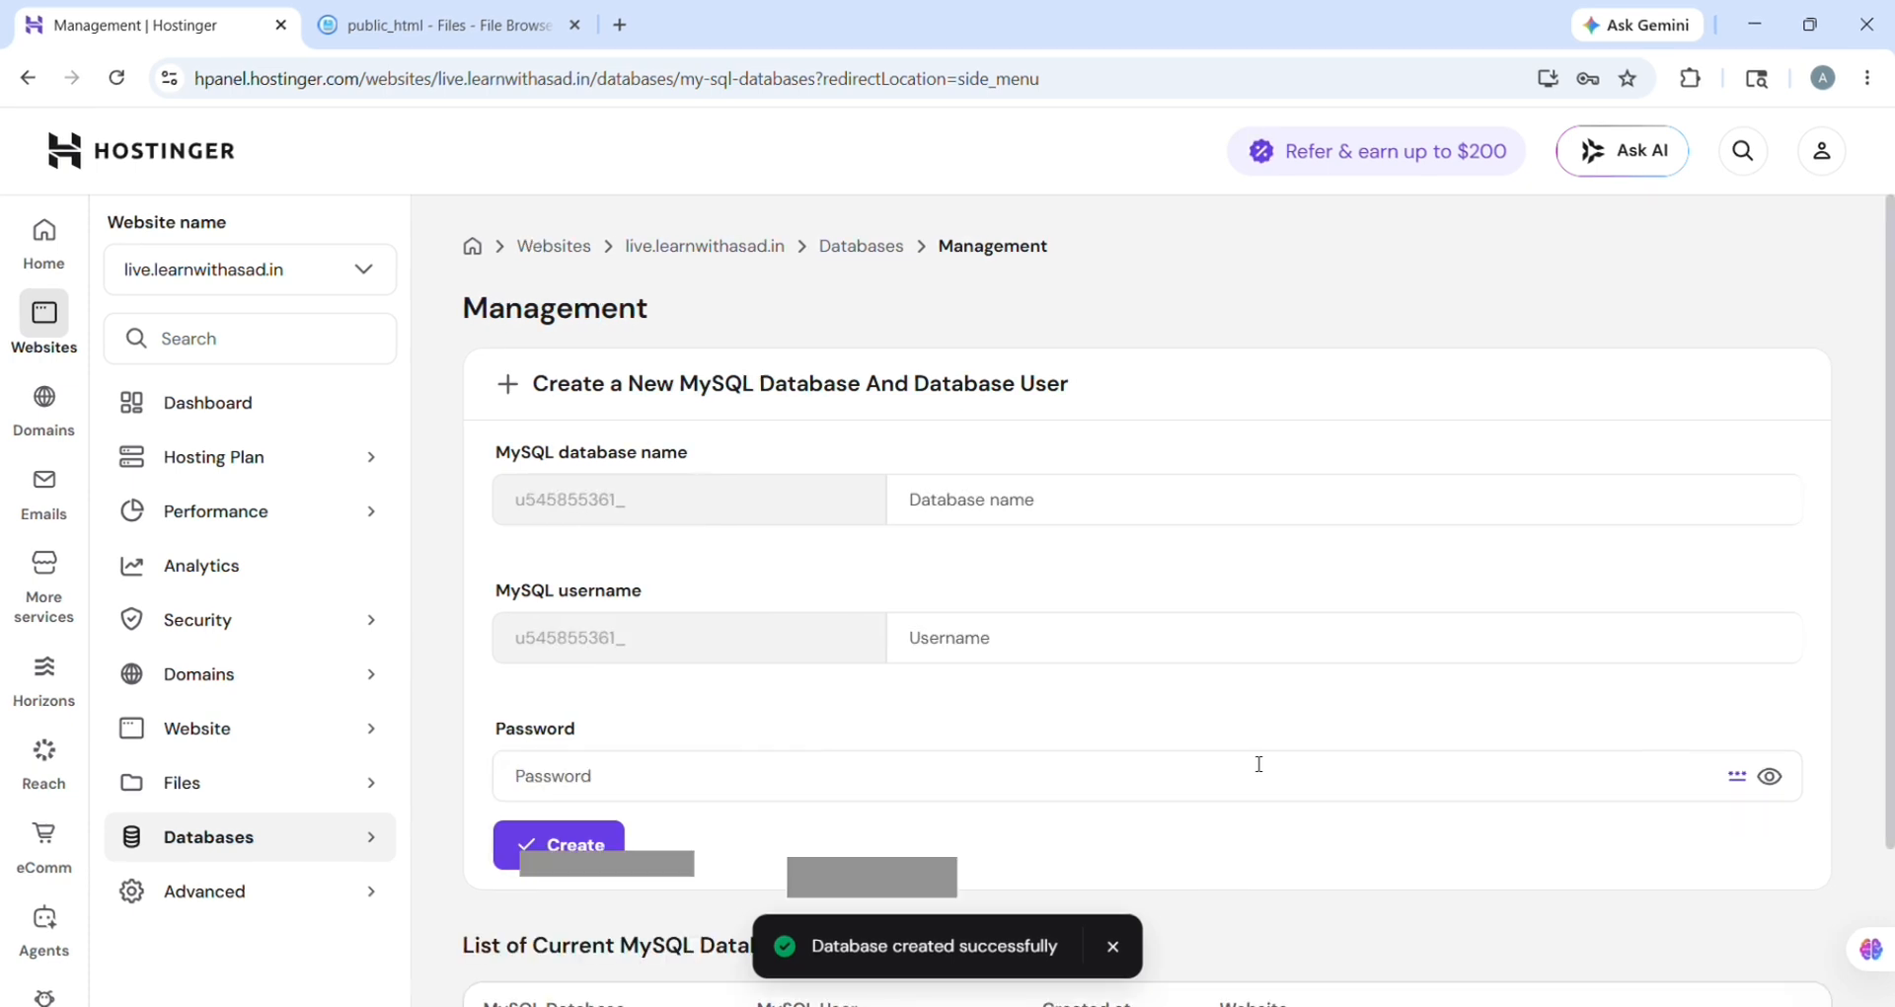
# Step: Copy the database name u545855361_withasad_db and enter phpMyAdmin for that database
pyautogui.scroll(-2, 1258, 762)
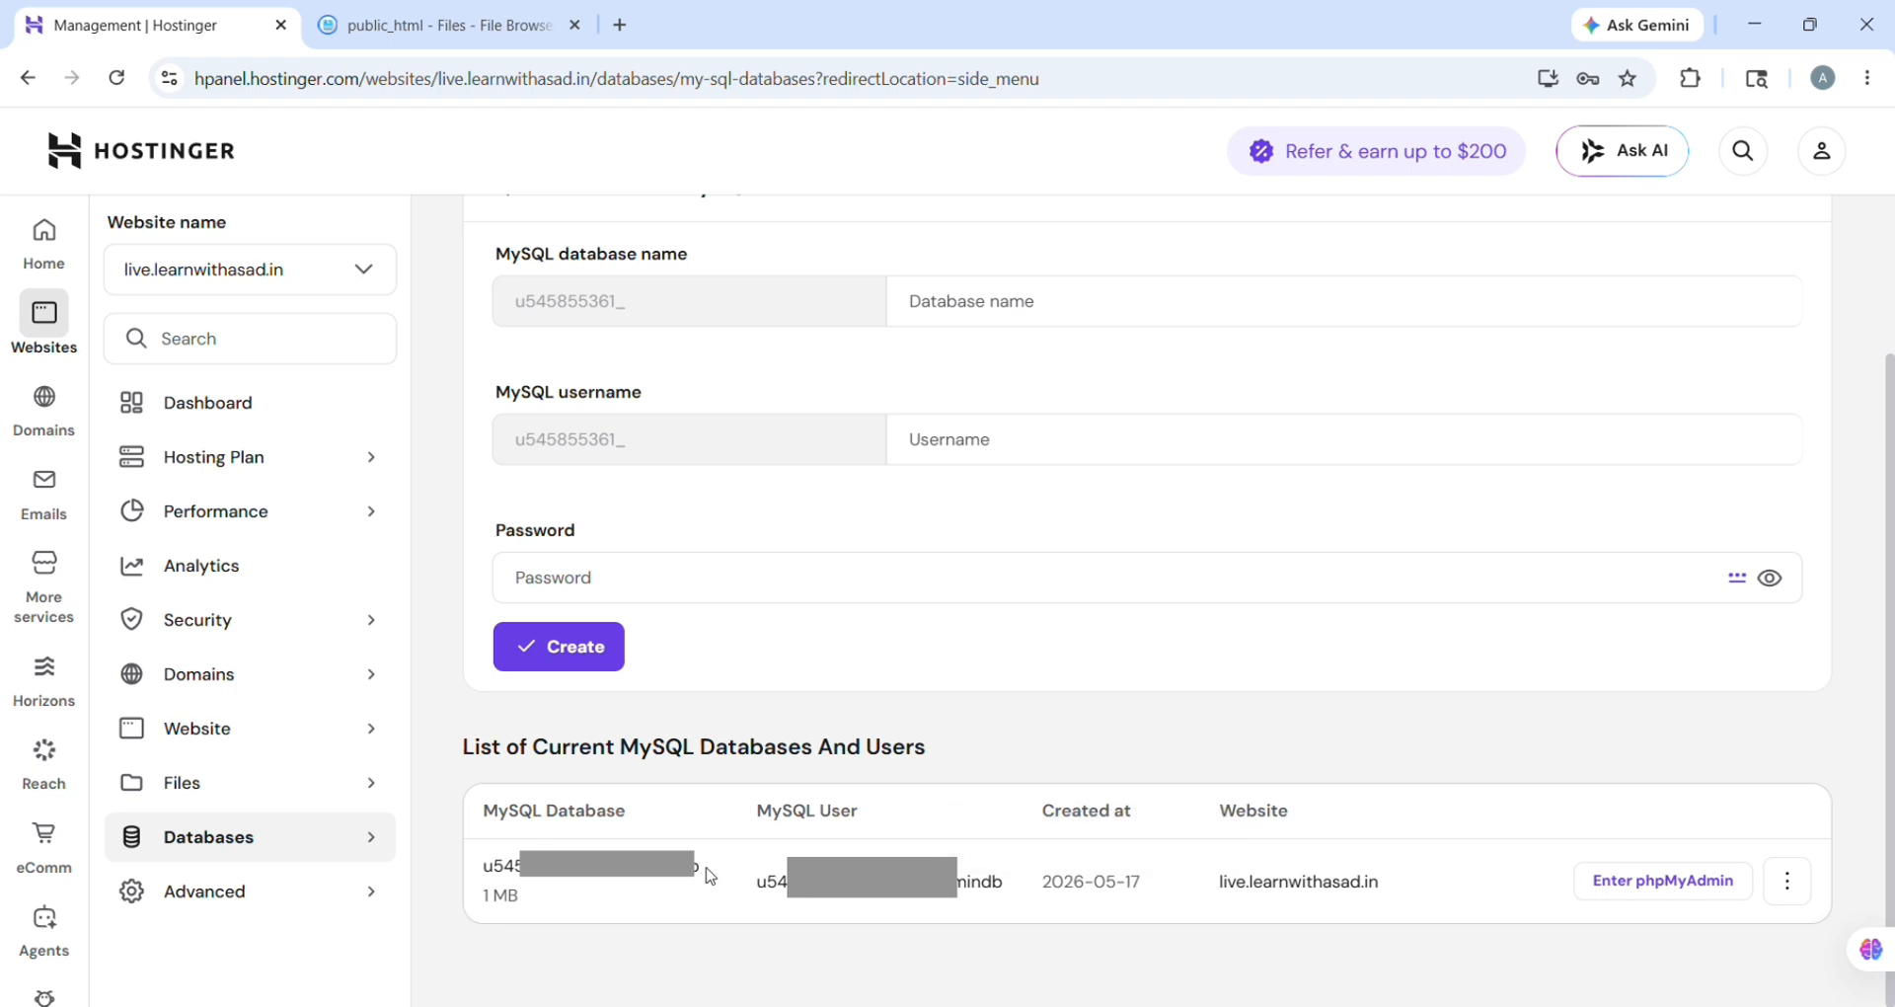
pyautogui.moveTo(707, 879); pyautogui.dragTo(482, 866)
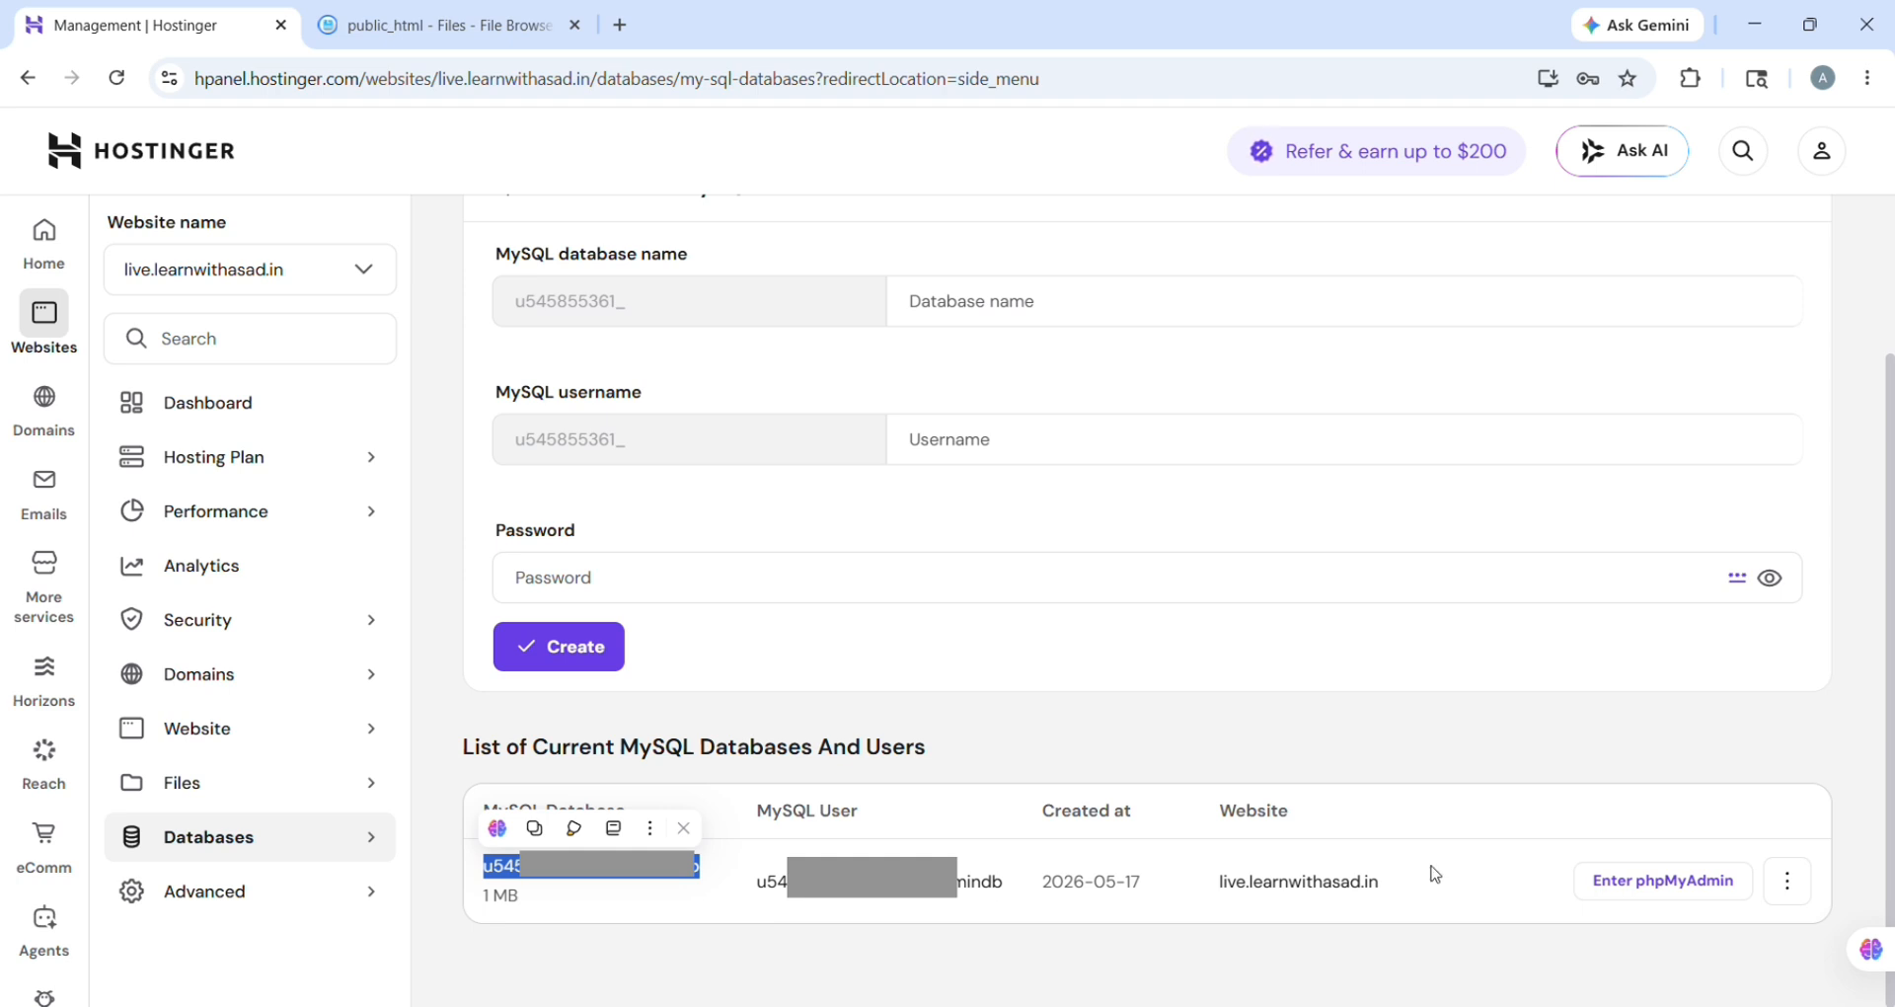
pyautogui.click(1725, 899)
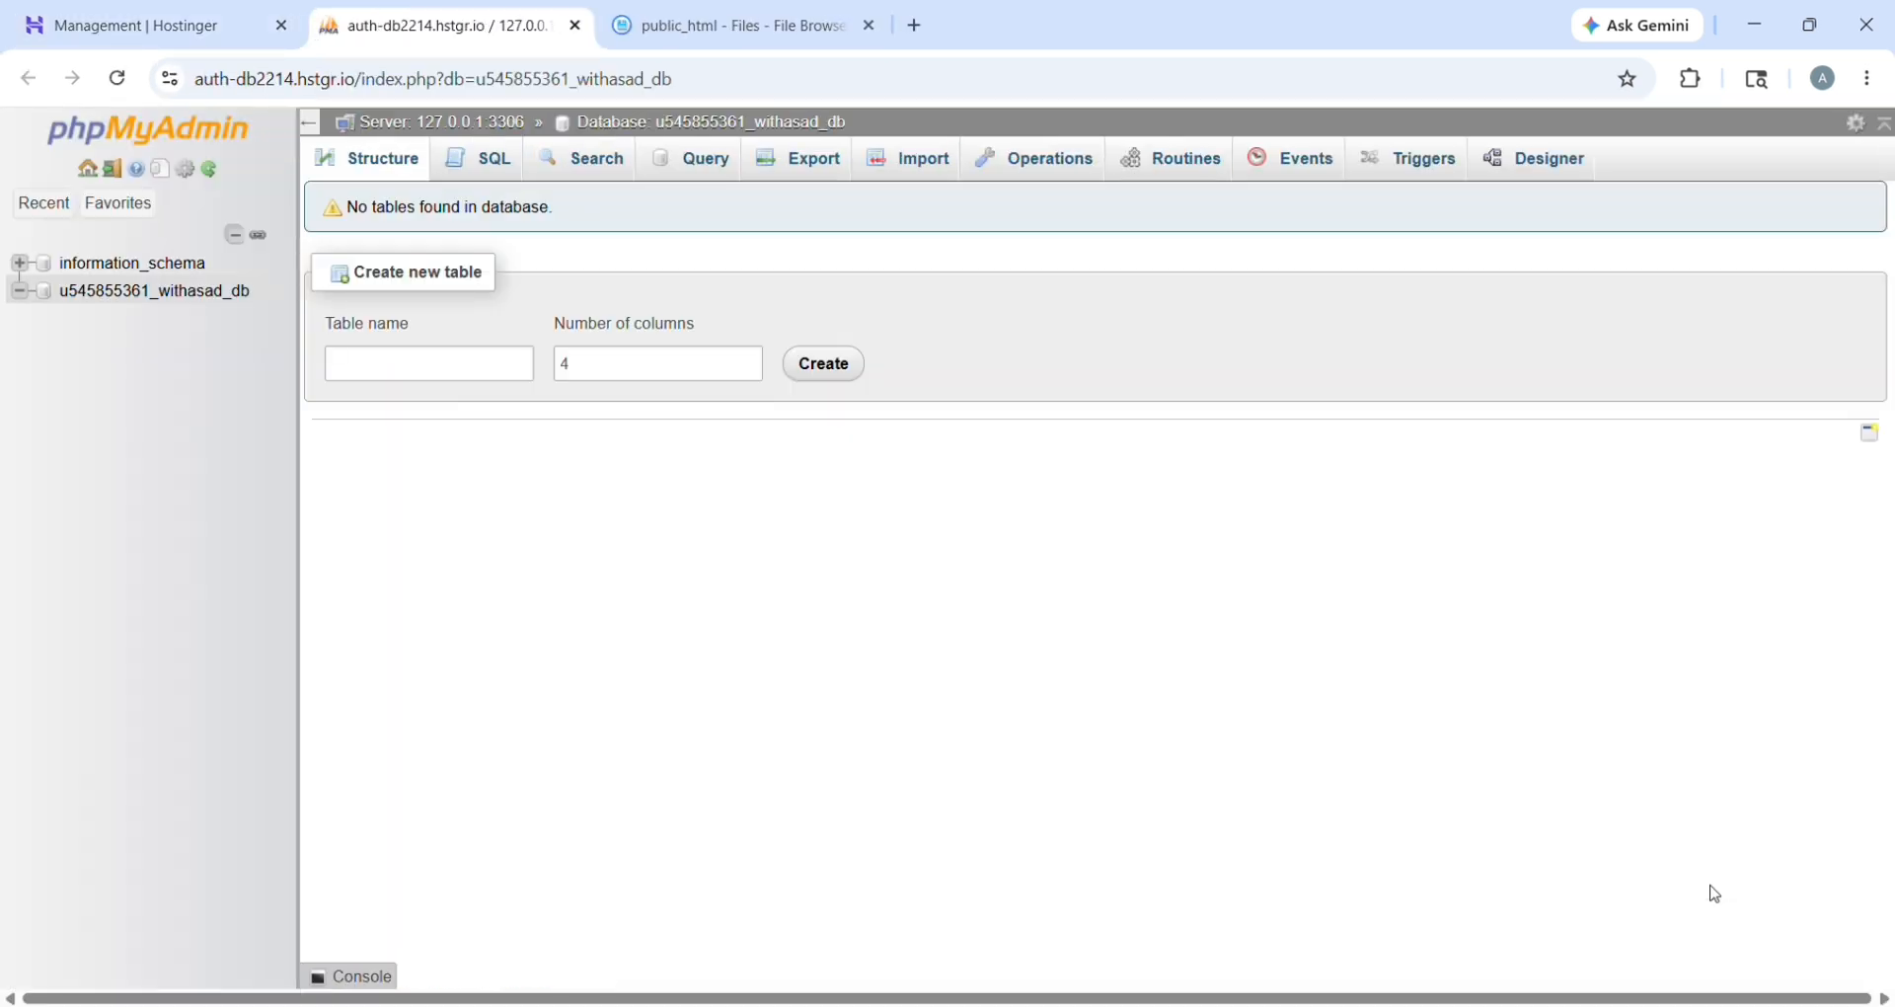
# Step: Paste the schema.sql script into the SQL editor and run it to create the tables
pyautogui.click(504, 180)
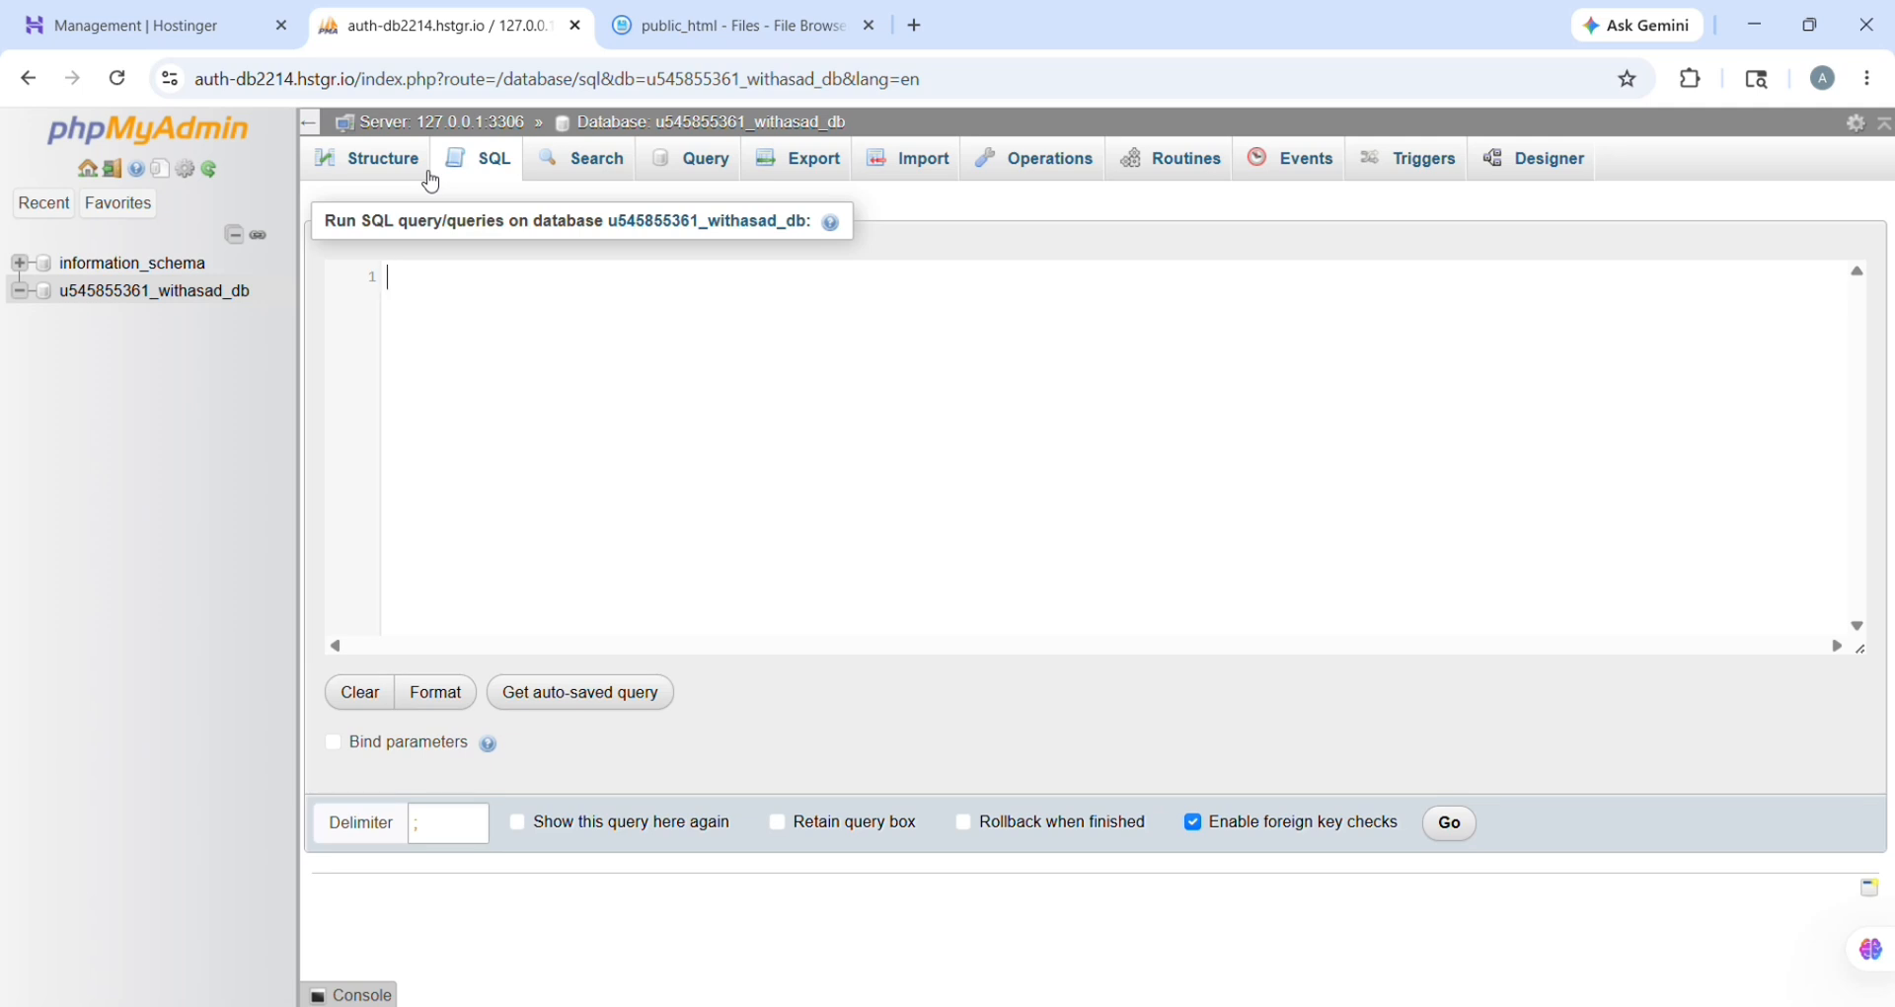
pyautogui.click(574, 316)
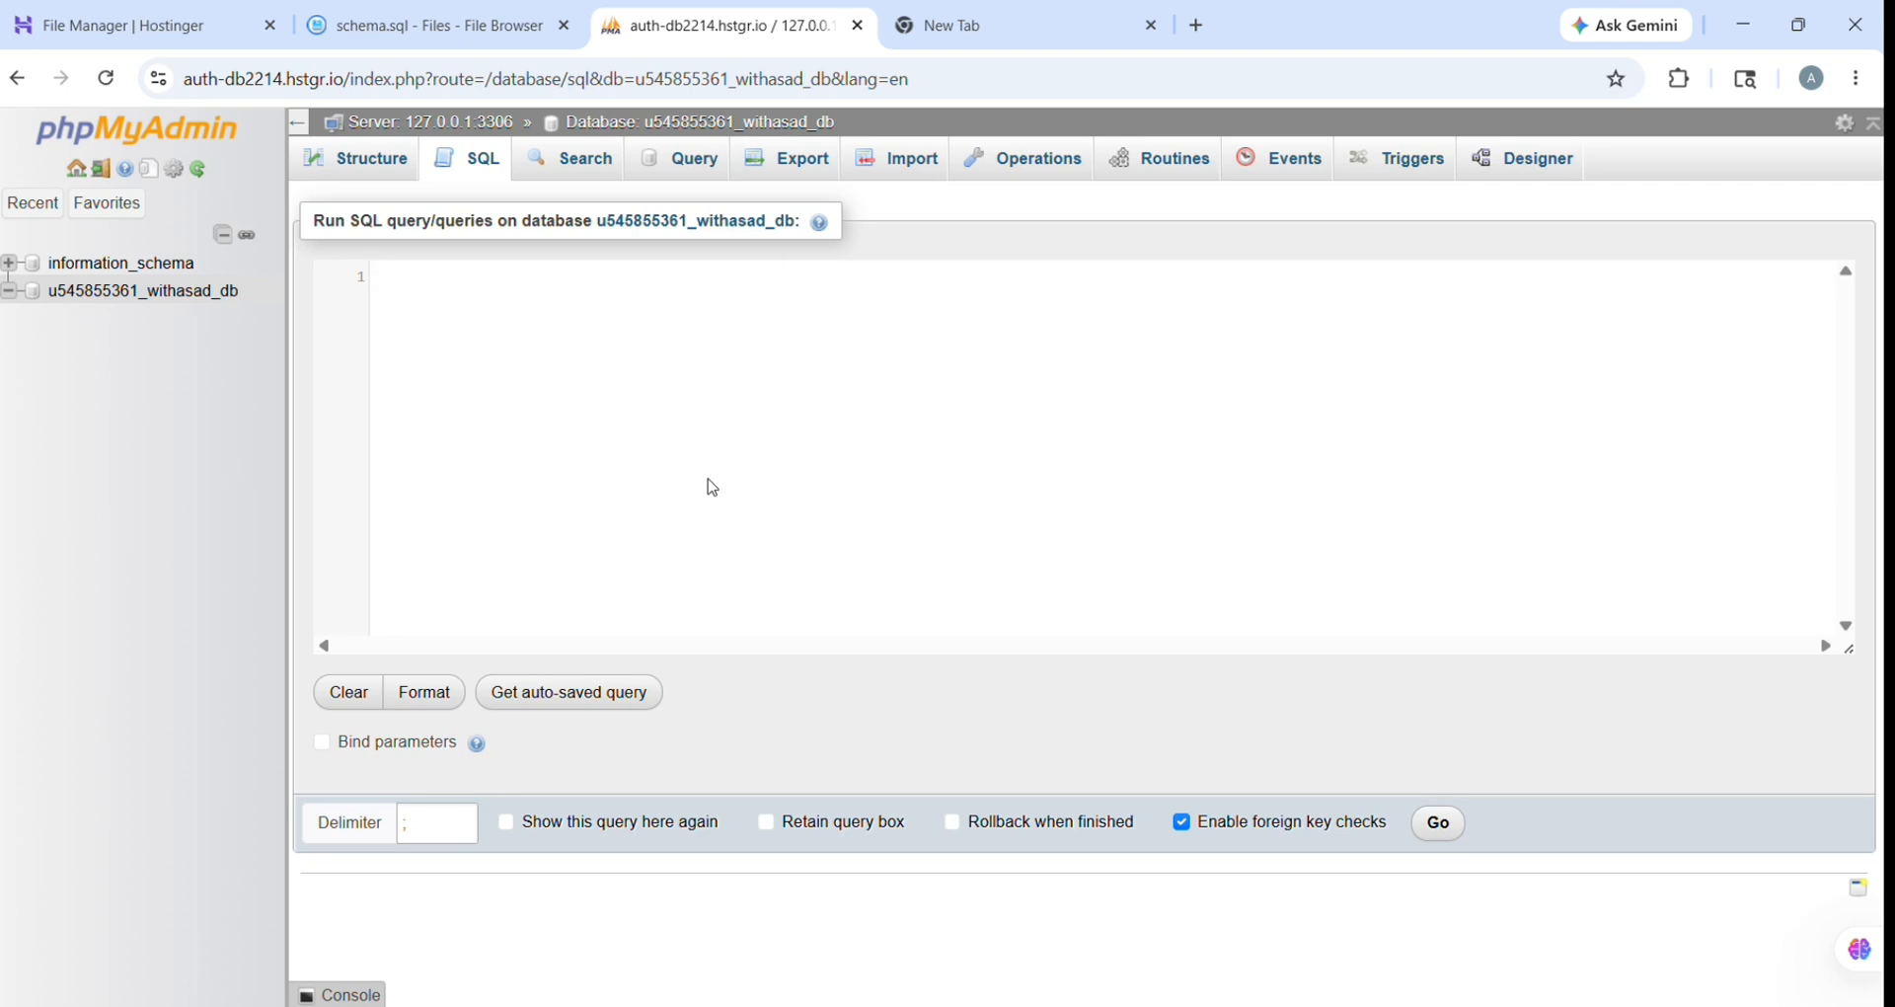
pyautogui.hotkey('ctrl', 'v')
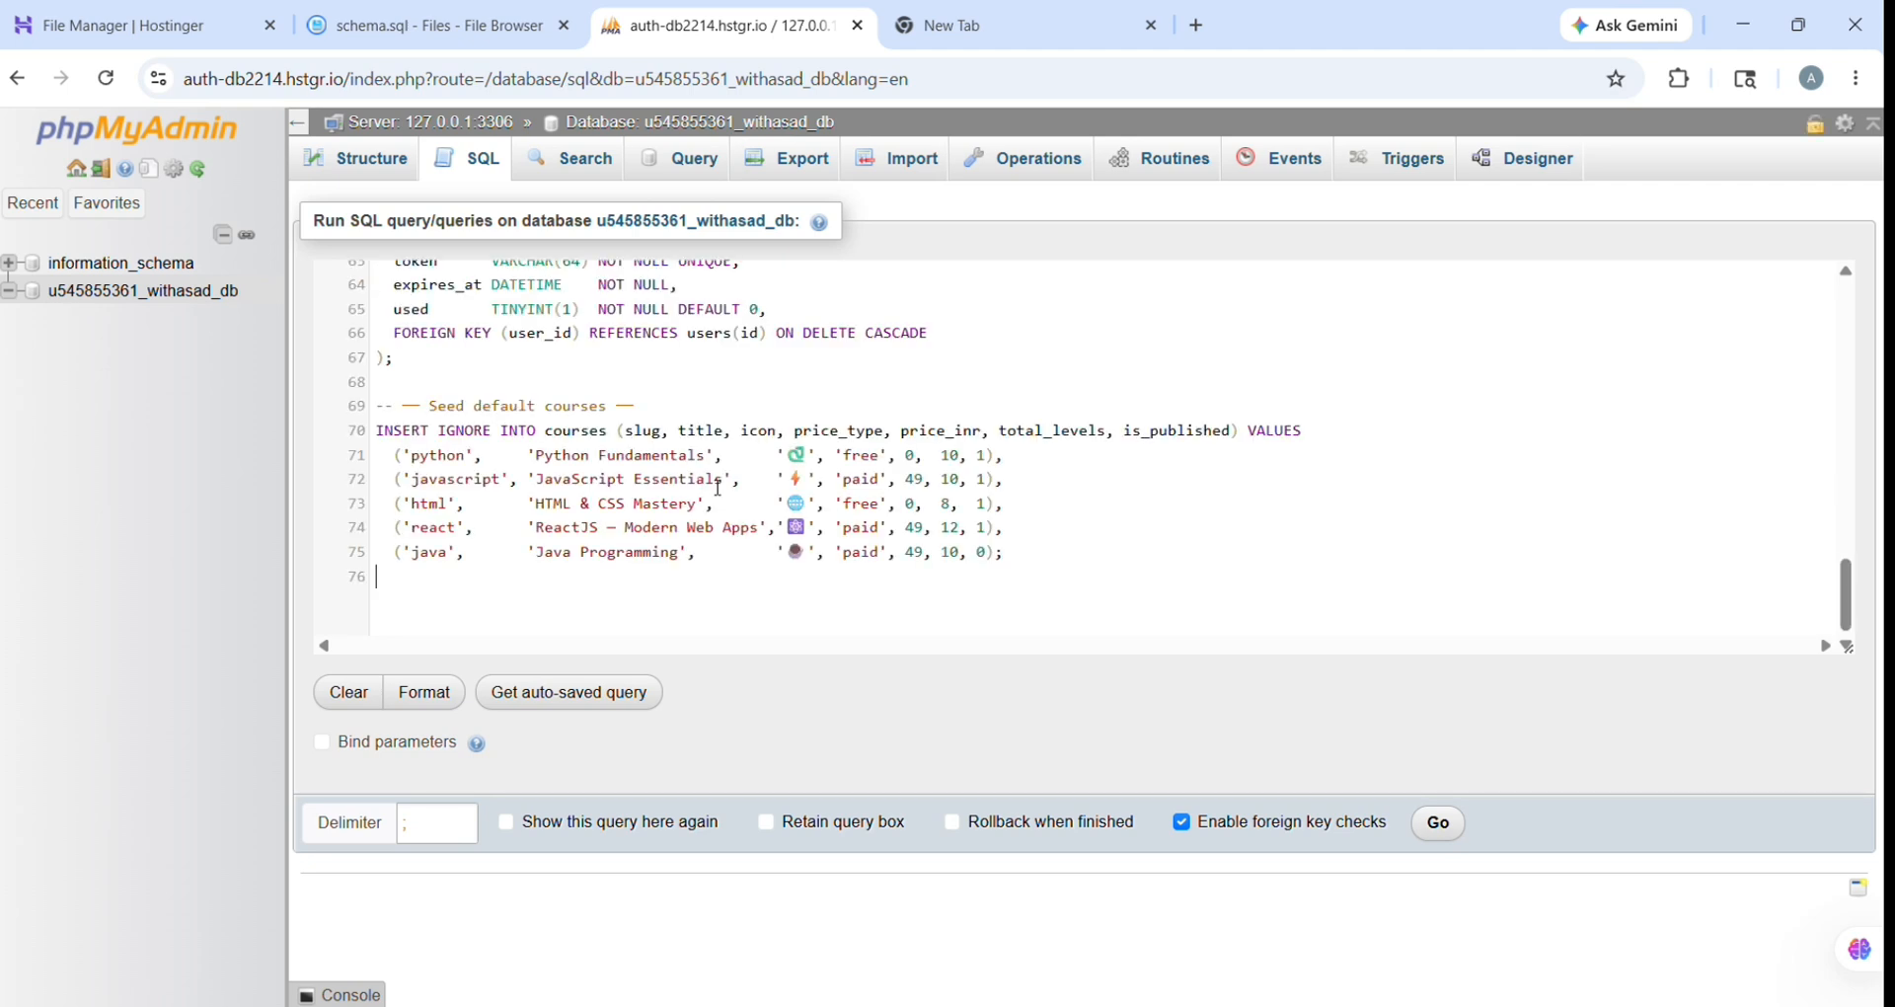
pyautogui.scroll(15, 716, 487)
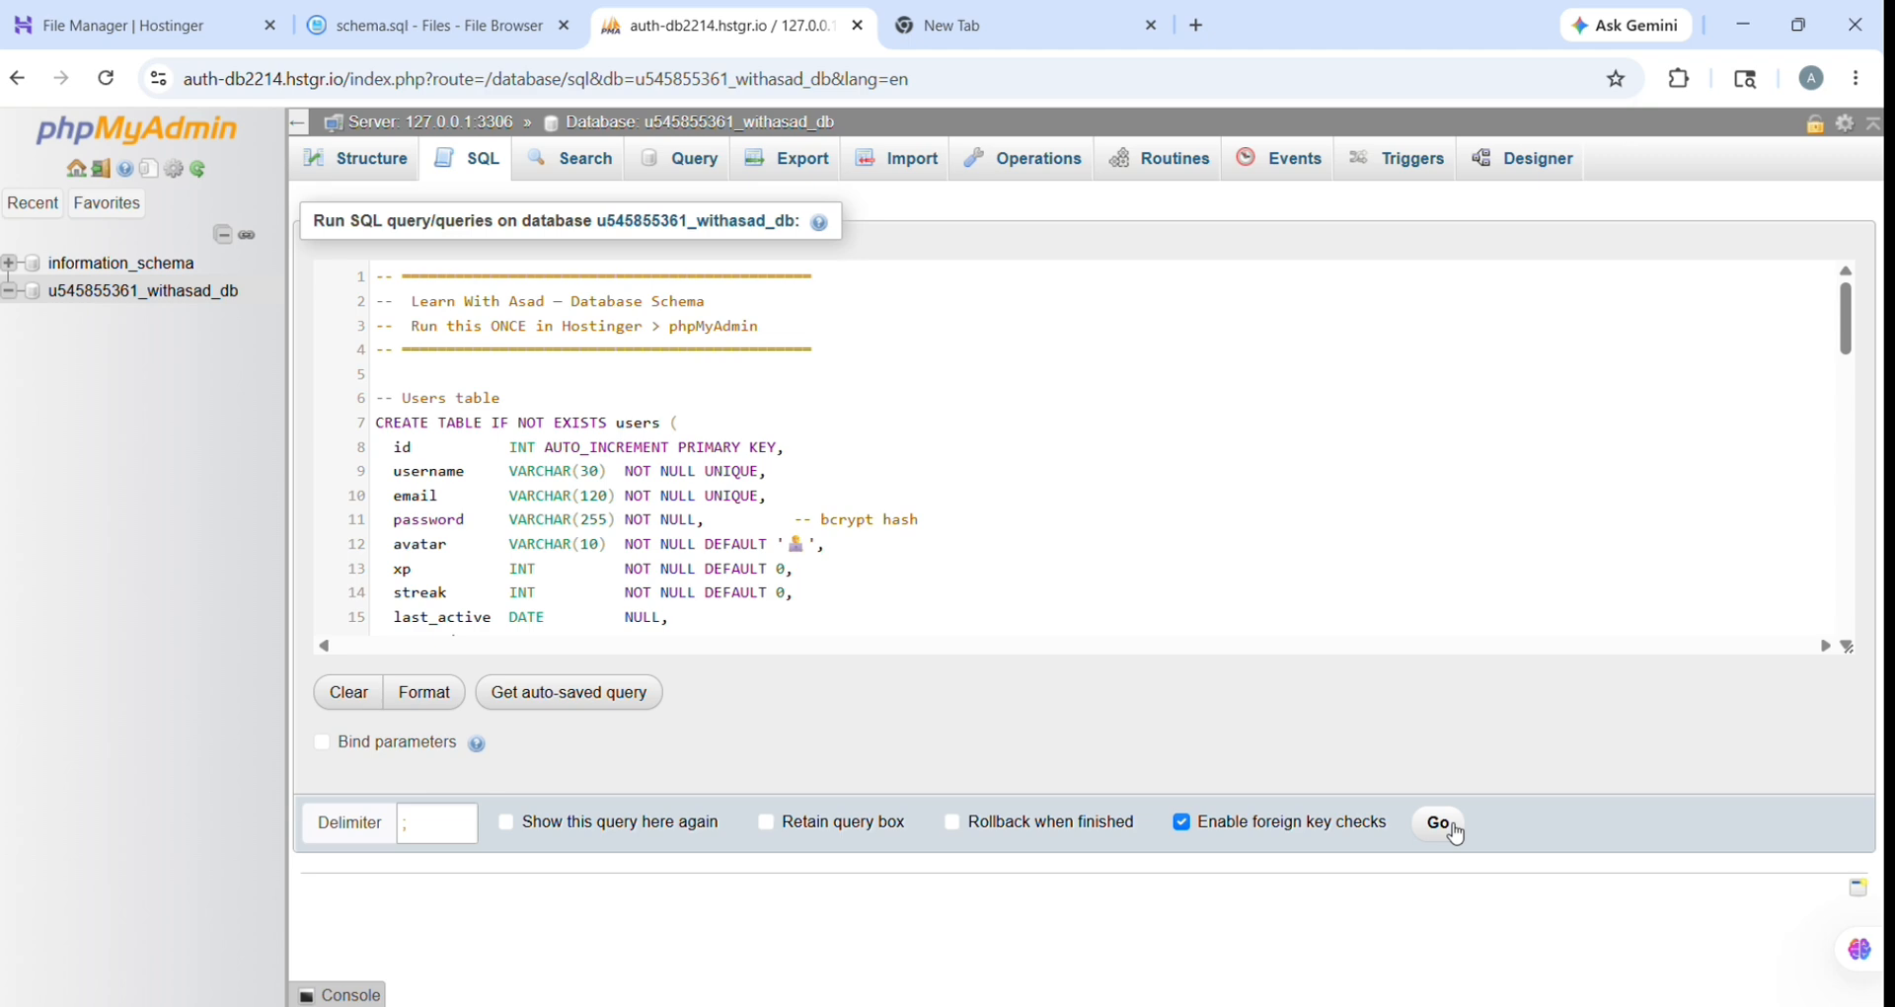
pyautogui.click(1440, 823)
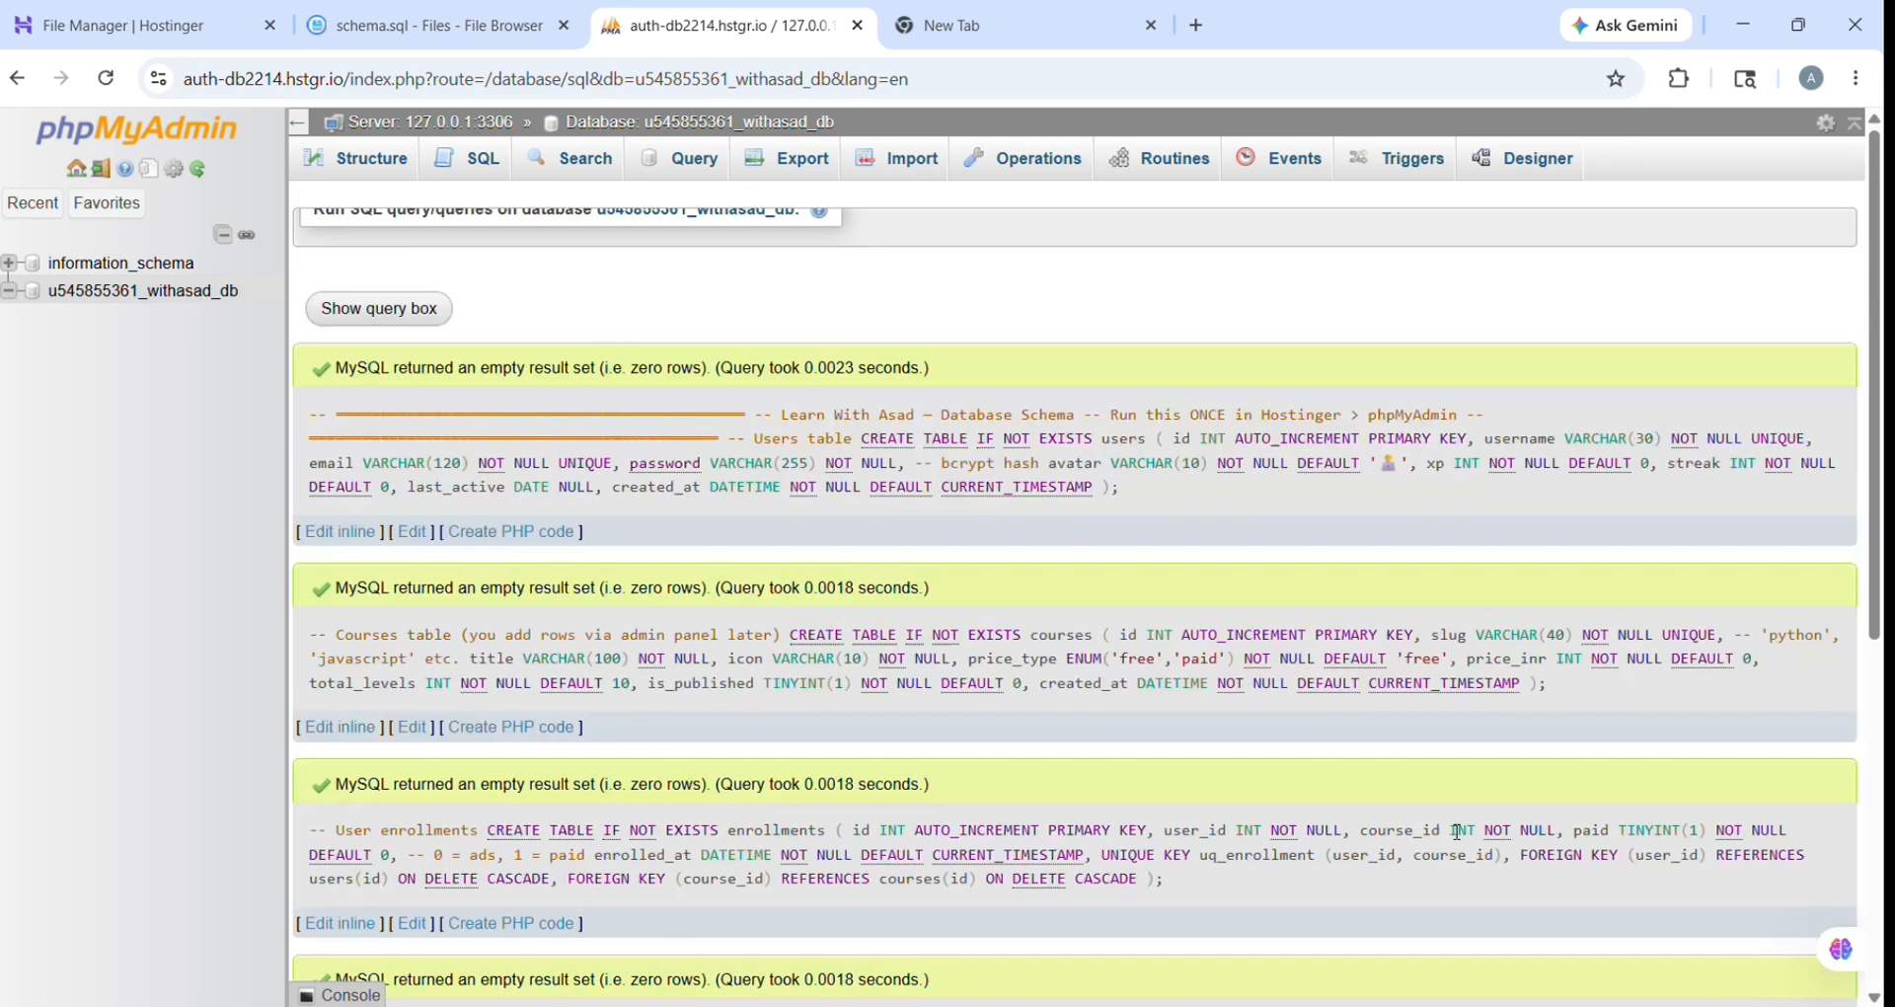
# Step: Review the new tables in Structure, confirm the users table is empty, then return to schema.sql
pyautogui.scroll(-1, 1458, 832)
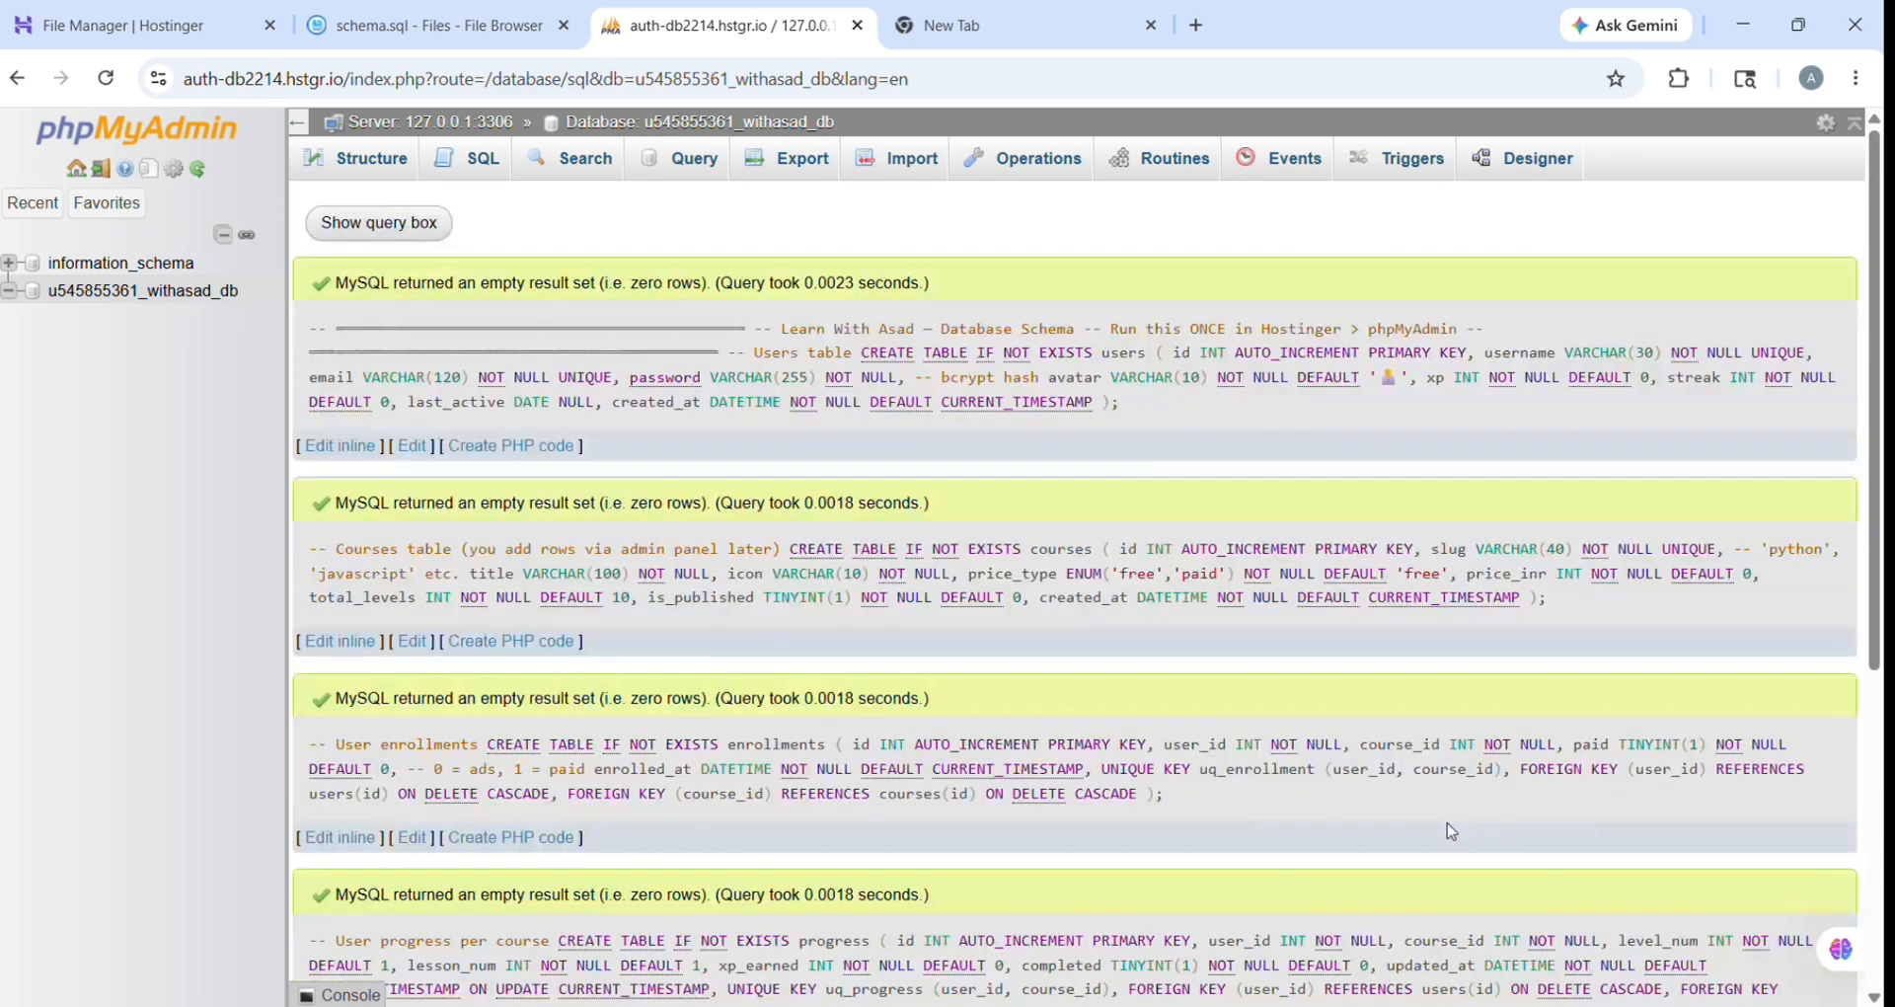
pyautogui.scroll(-5, 1451, 831)
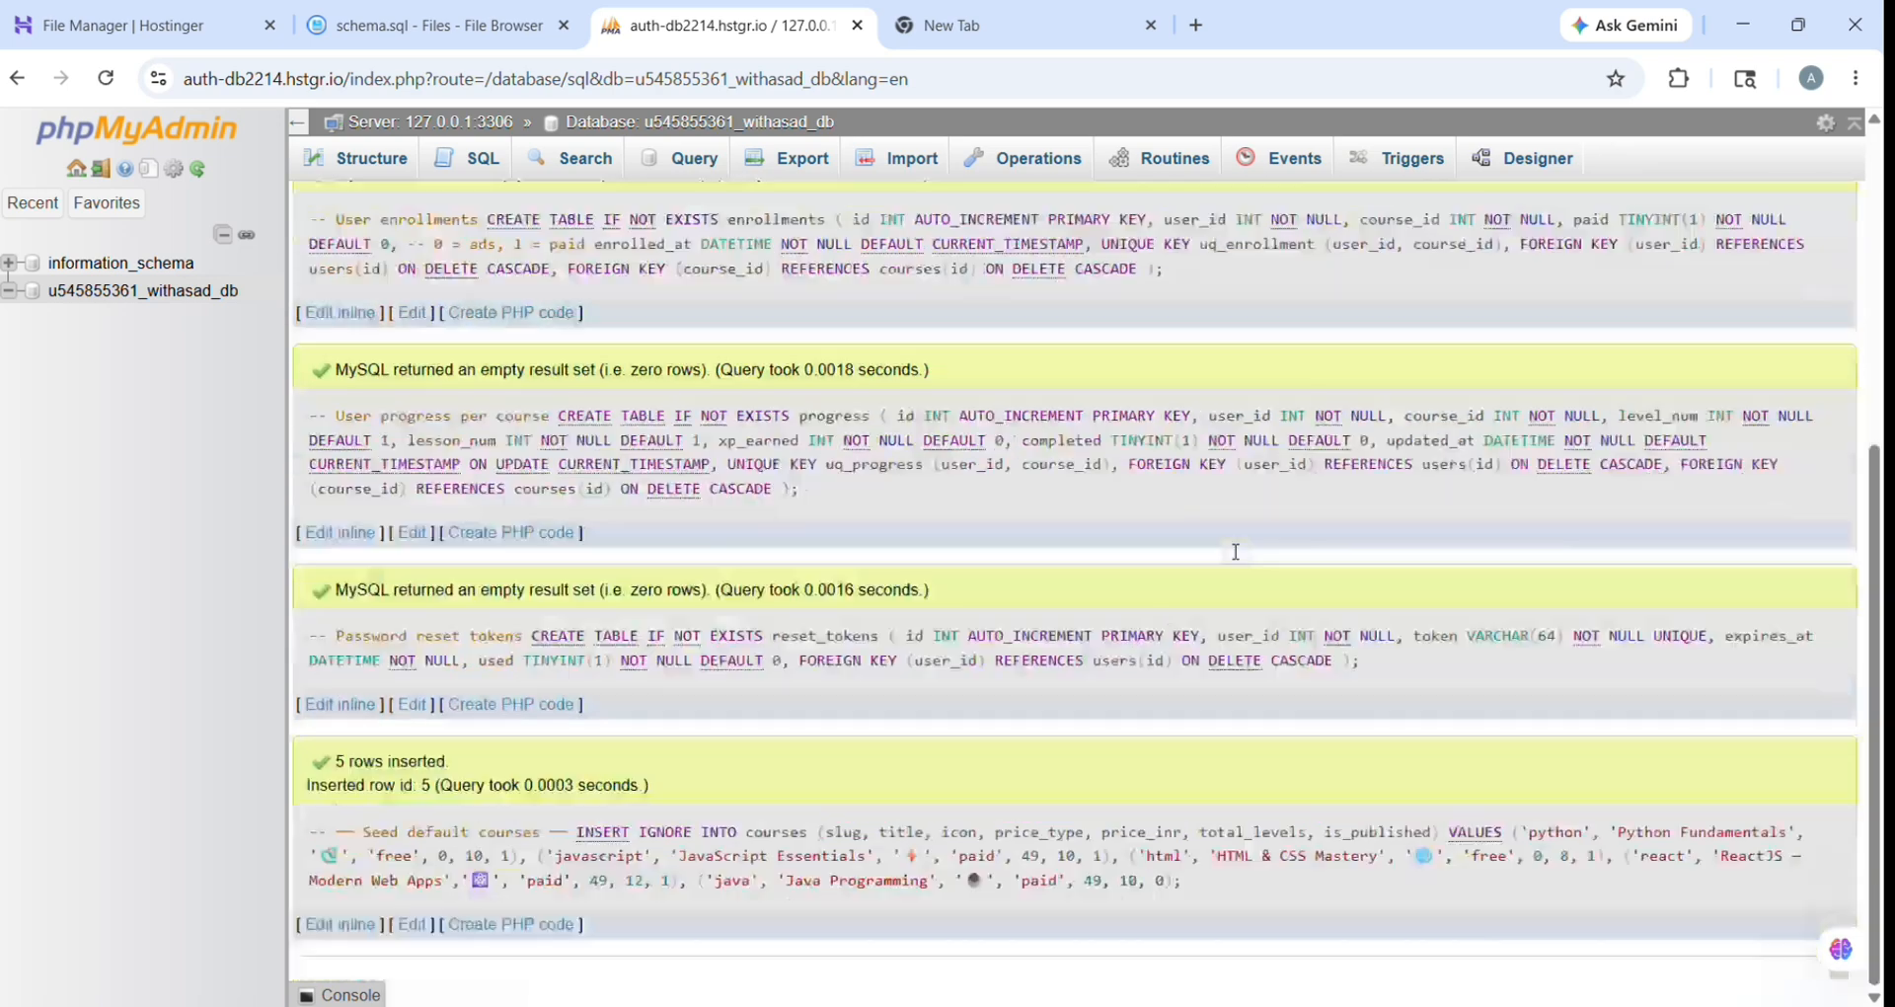
pyautogui.scroll(5, 1234, 551)
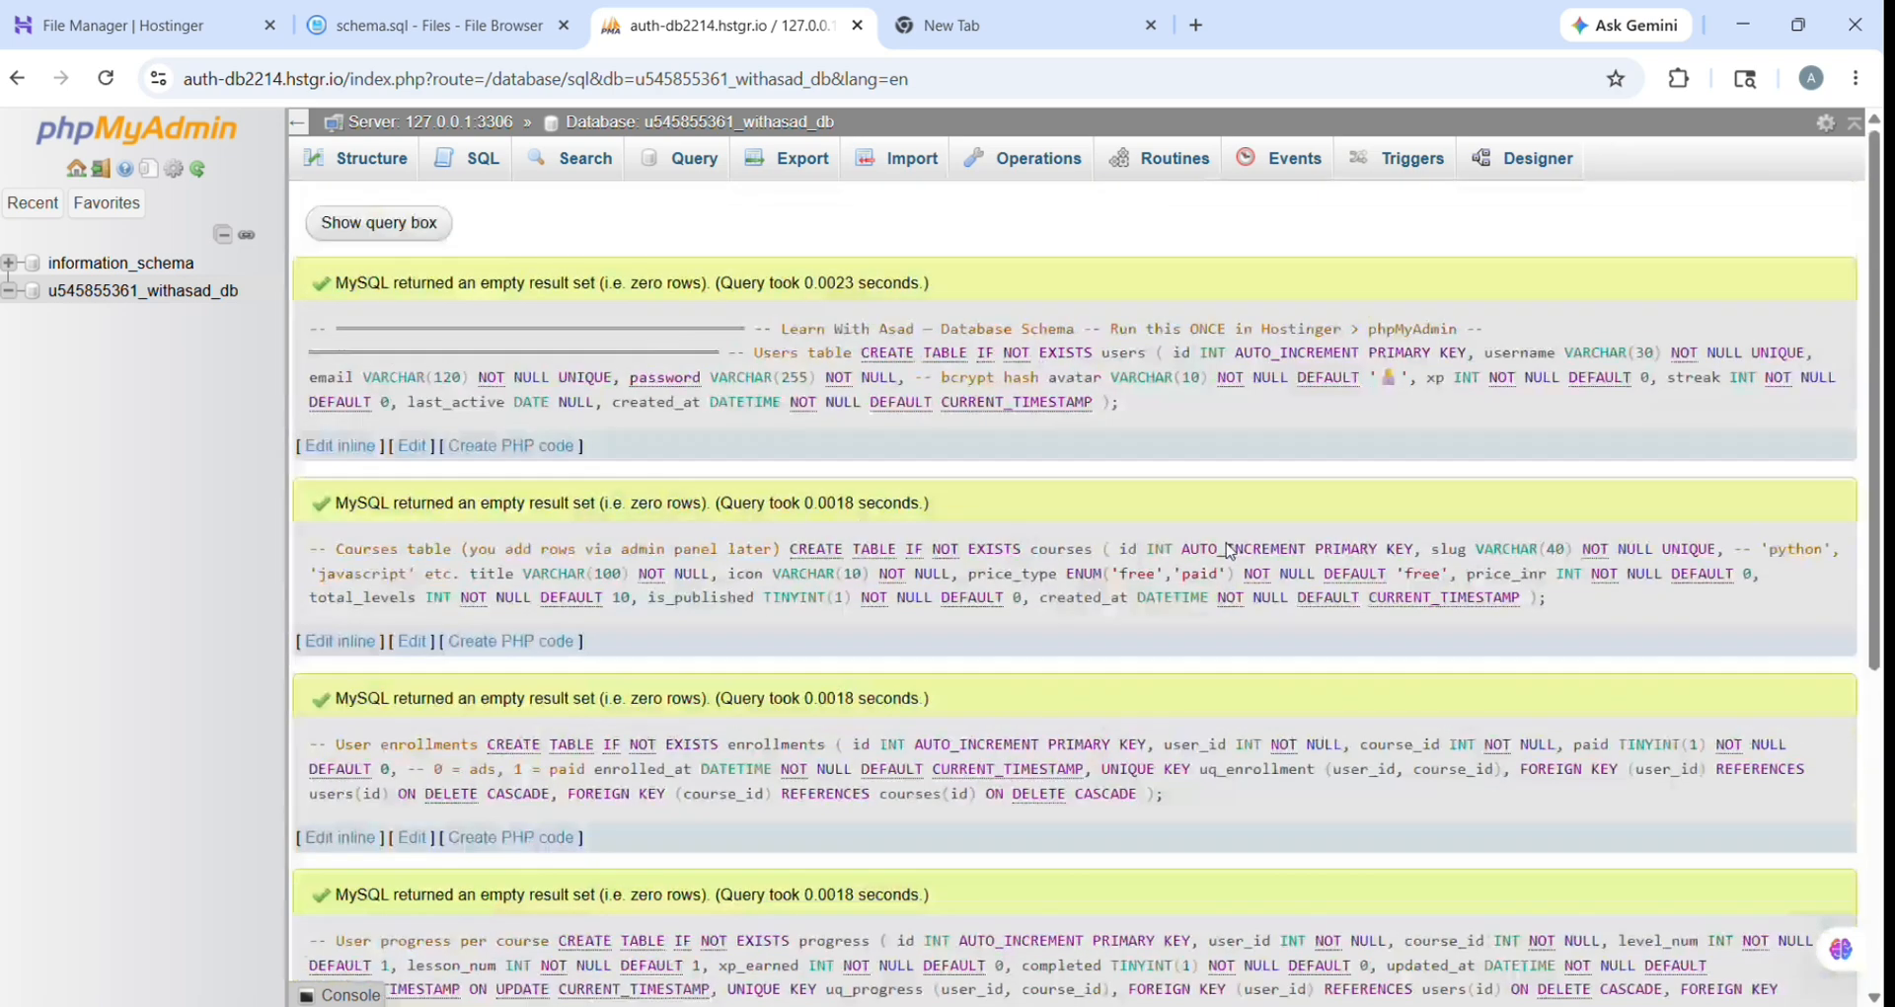
pyautogui.click(381, 175)
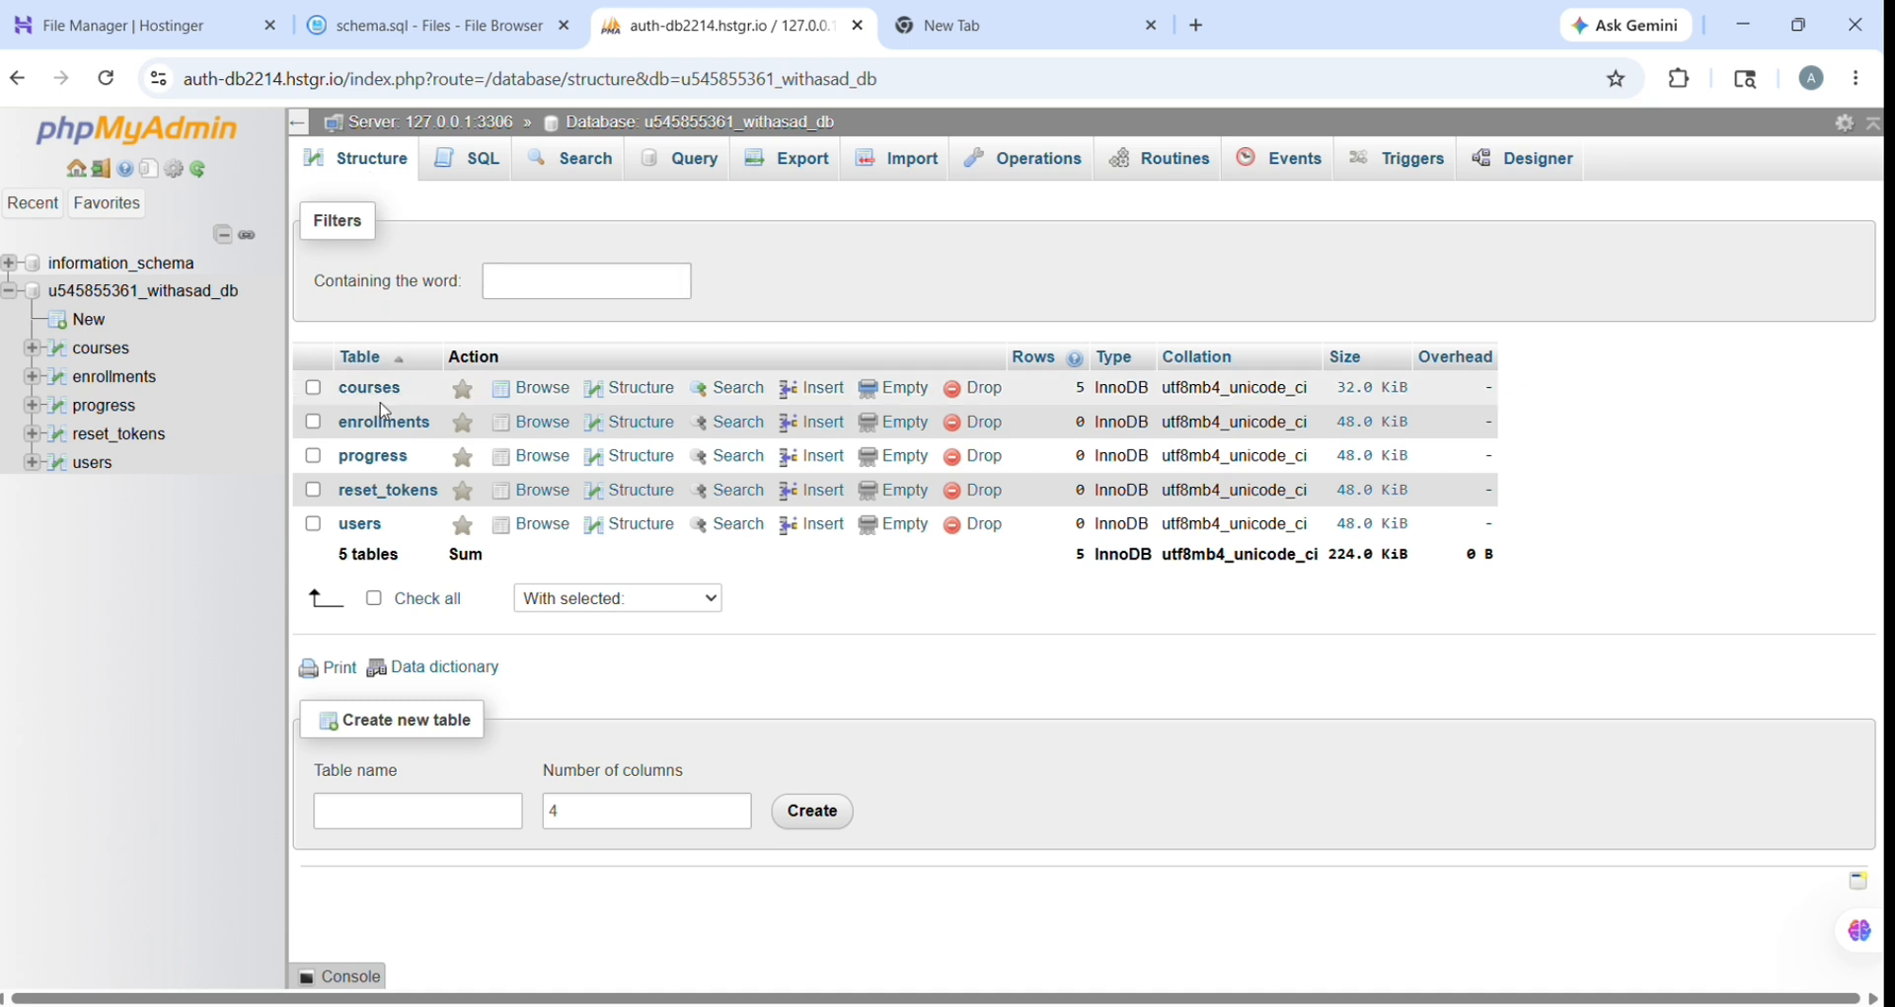
pyautogui.click(365, 524)
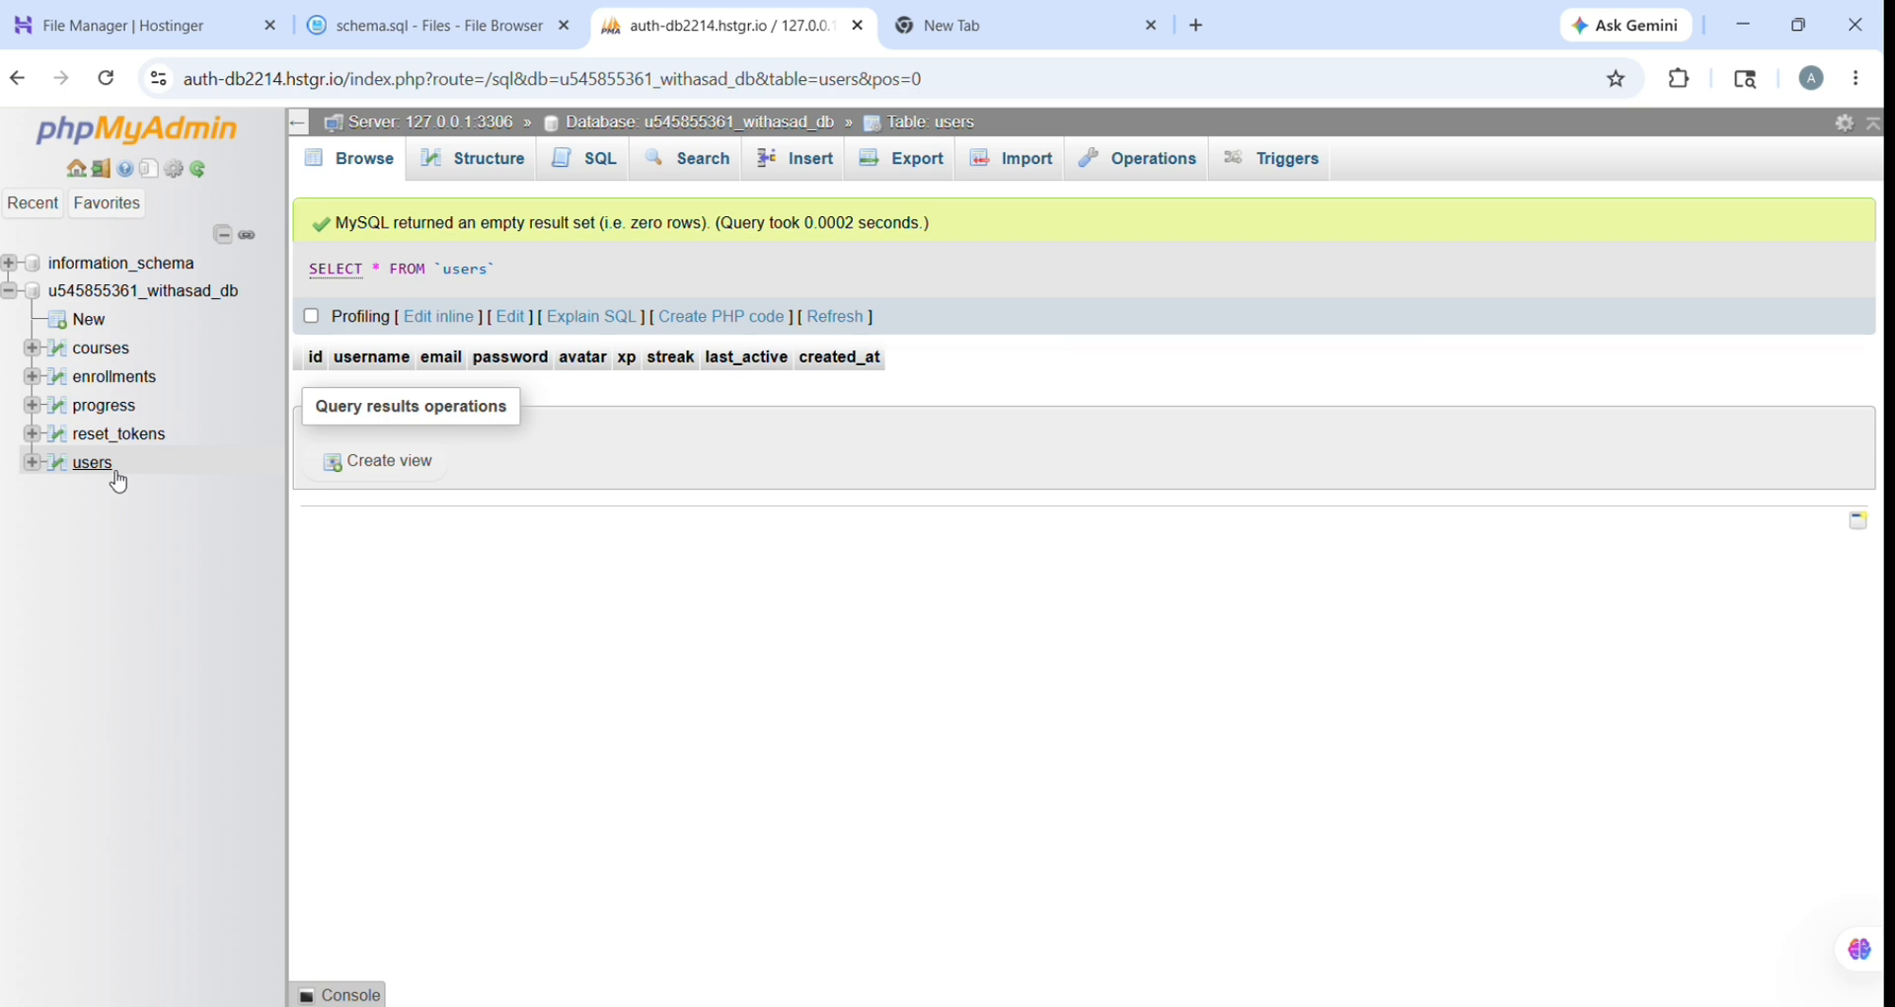
pyautogui.click(395, 20)
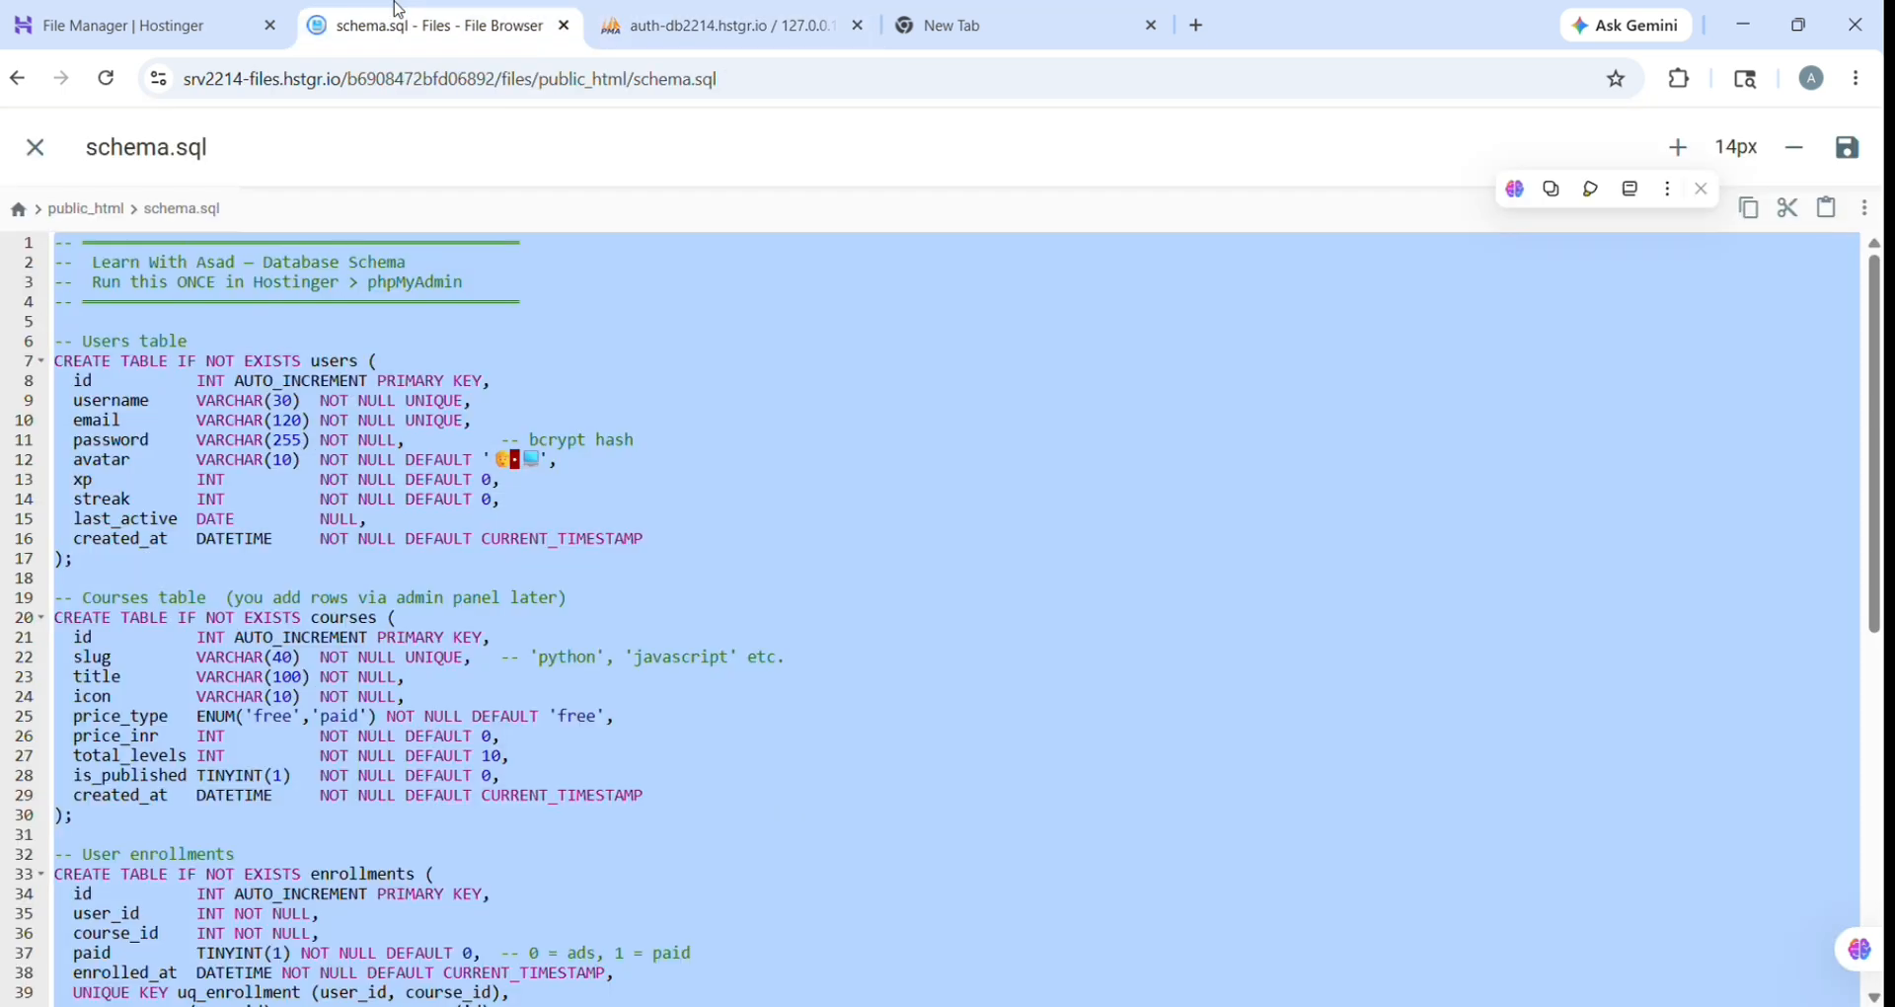
# Step: Close schema.sql, open includes/db.php for editing, and go back to the Hostinger panel
pyautogui.click(36, 148)
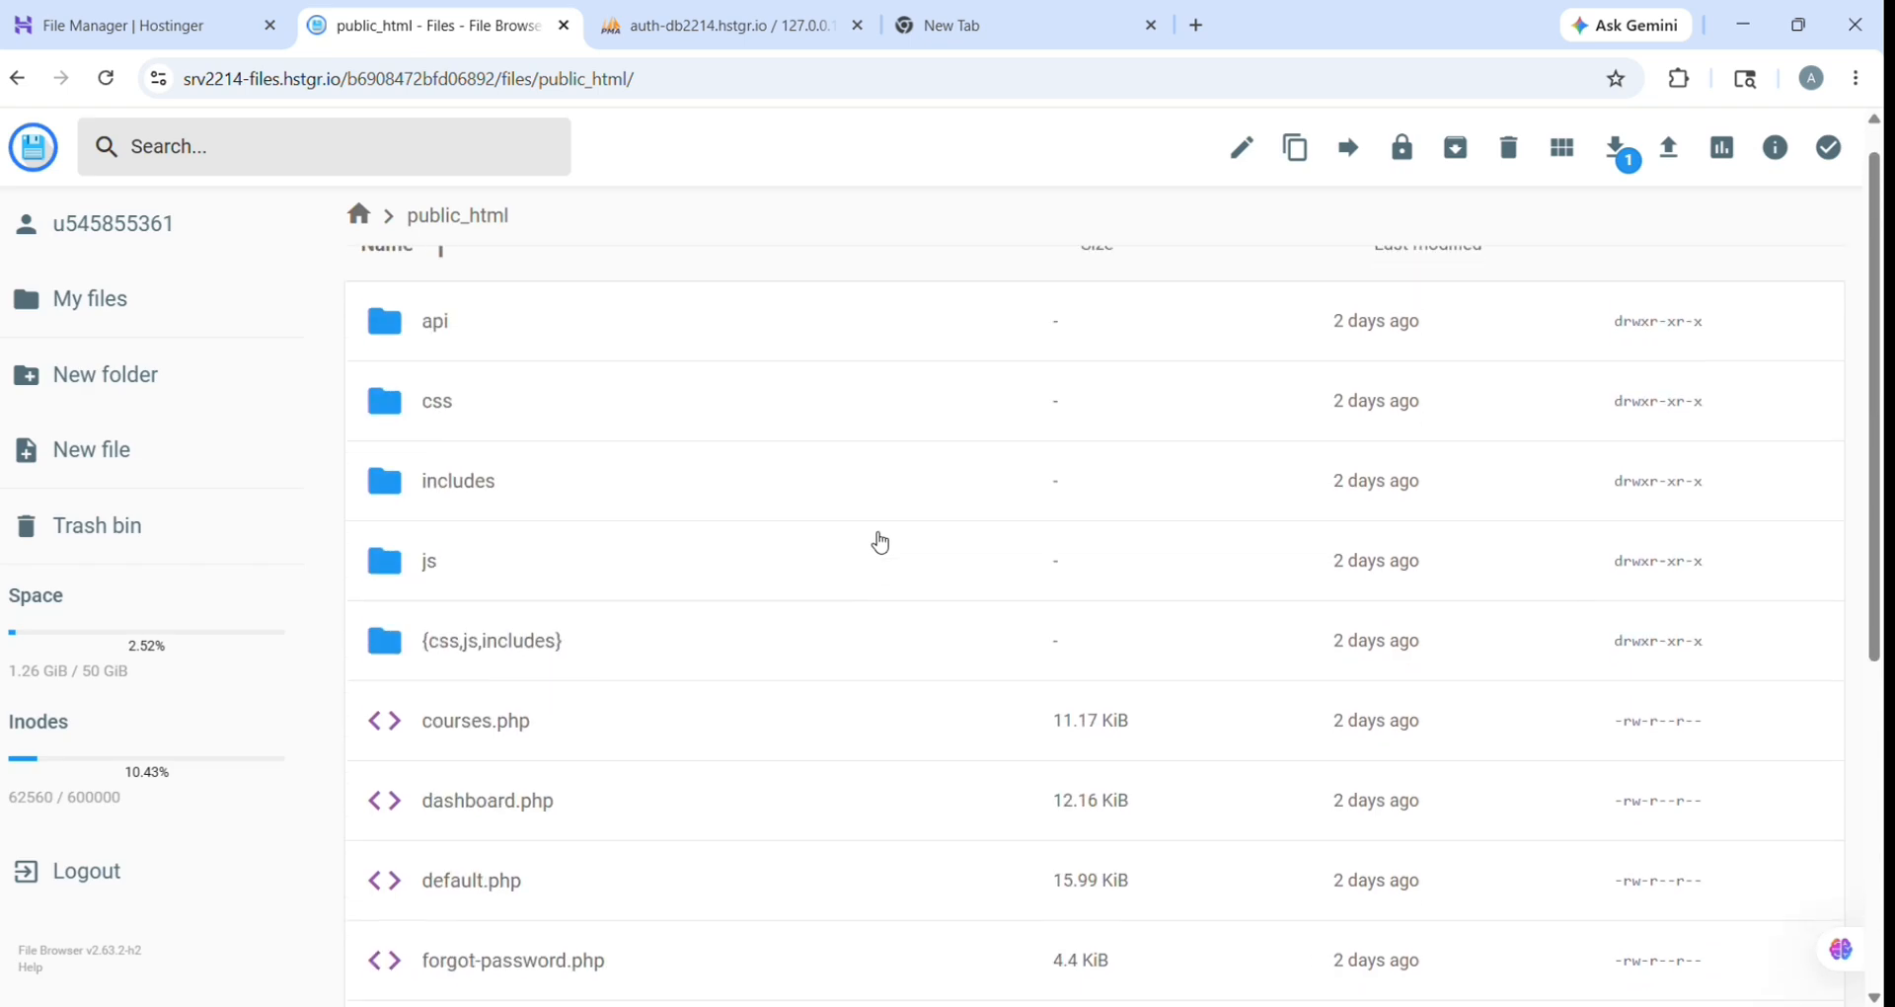
pyautogui.scroll(1, 880, 543)
pyautogui.doubleClick(880, 543)
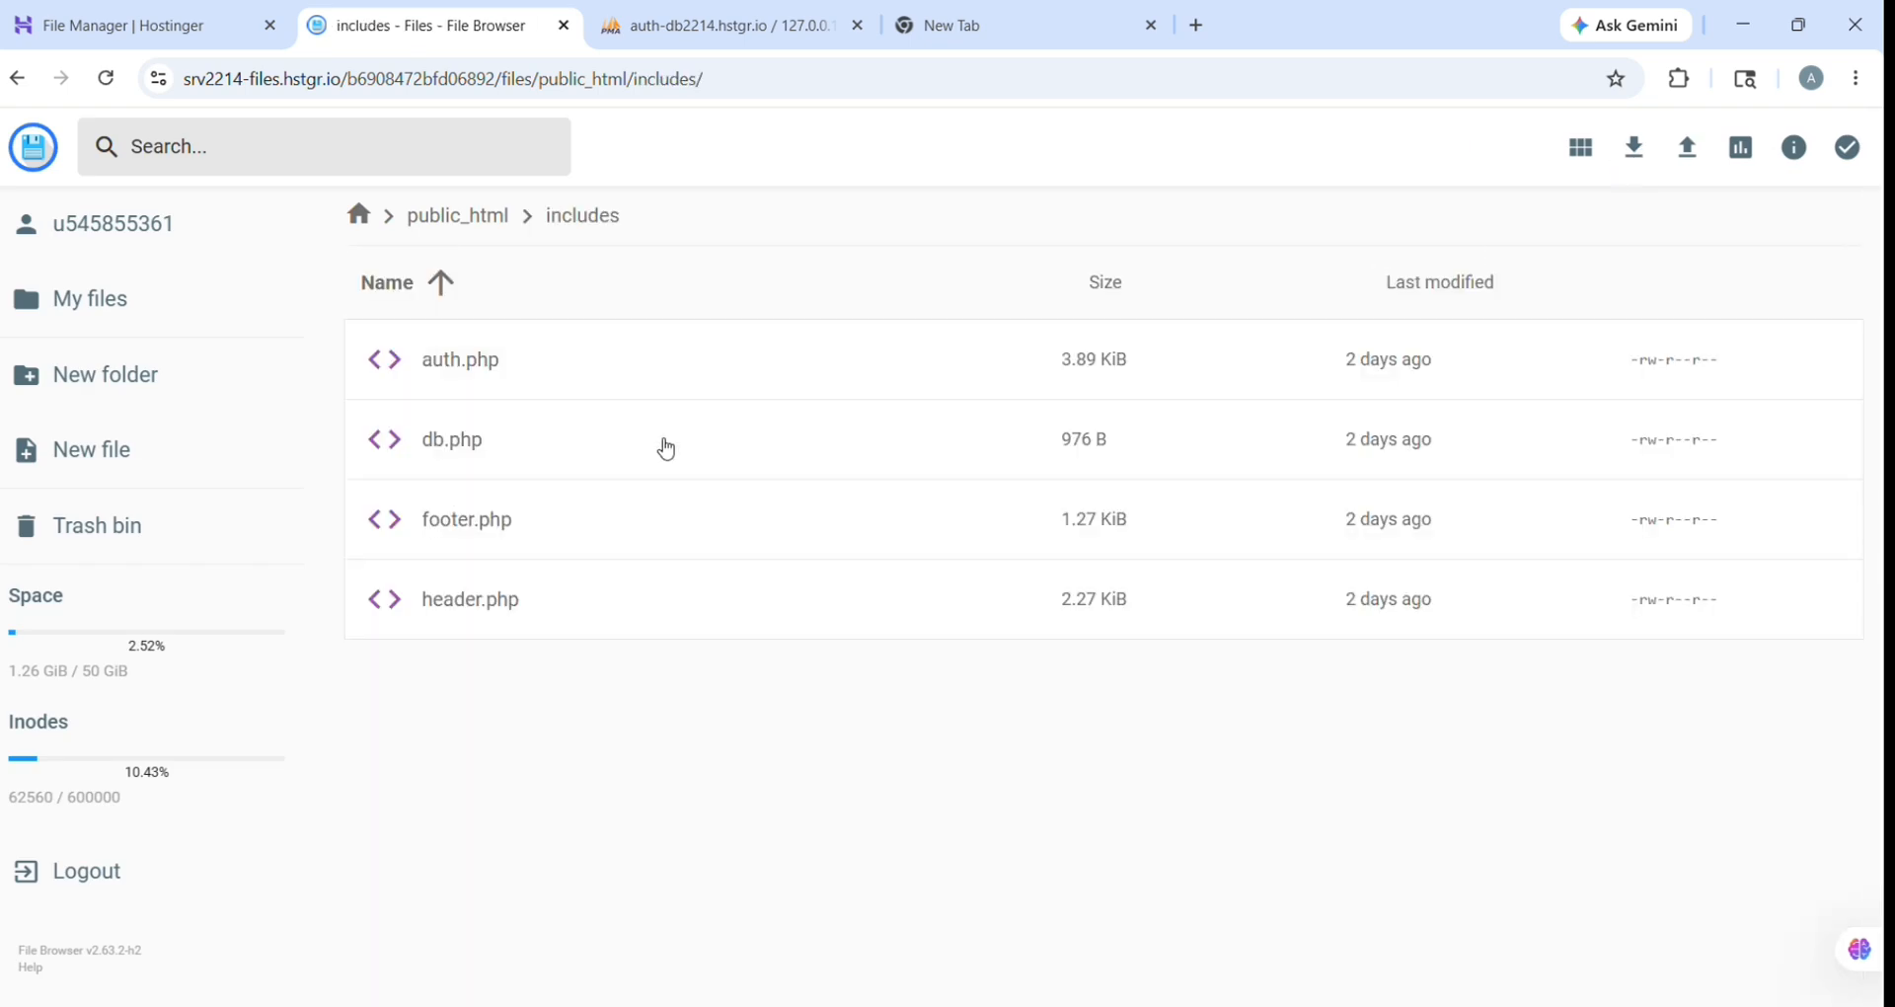
pyautogui.doubleClick(666, 449)
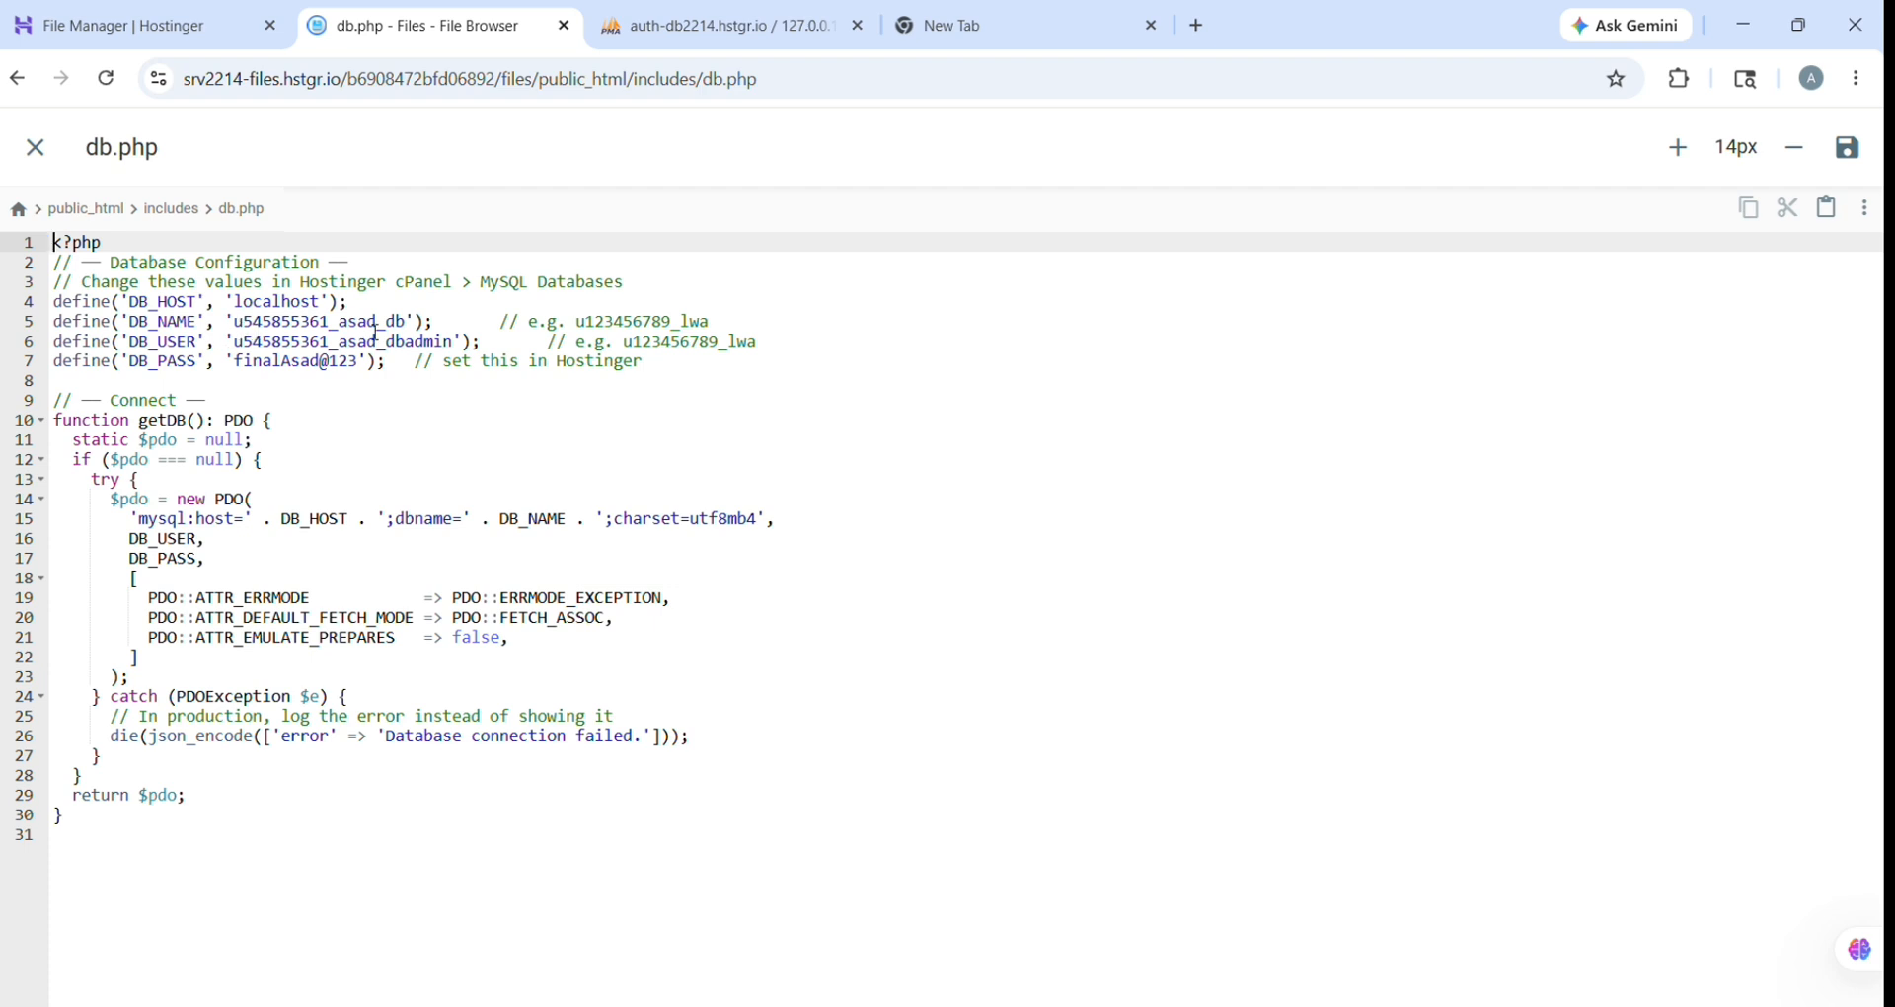
pyautogui.click(174, 20)
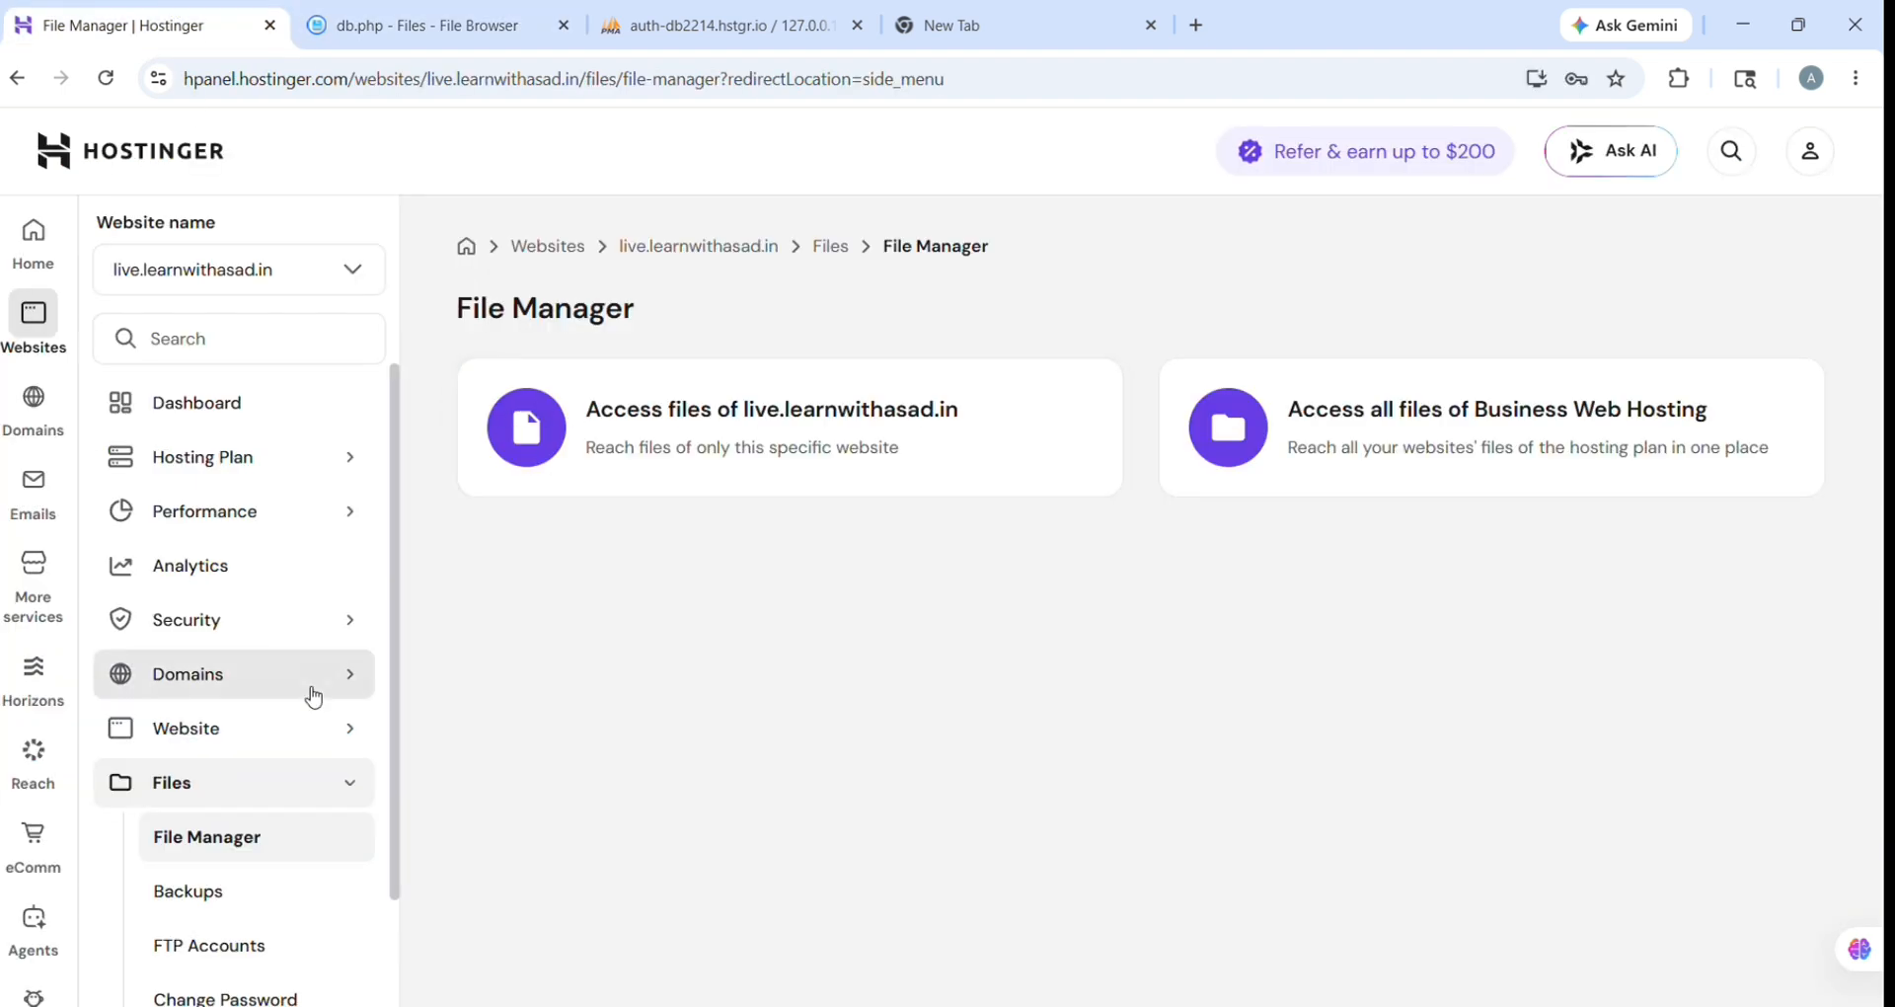
# Step: Copy the database name from Databases Management into db.php's DB_NAME value
pyautogui.scroll(-1, 312, 696)
pyautogui.click(228, 923)
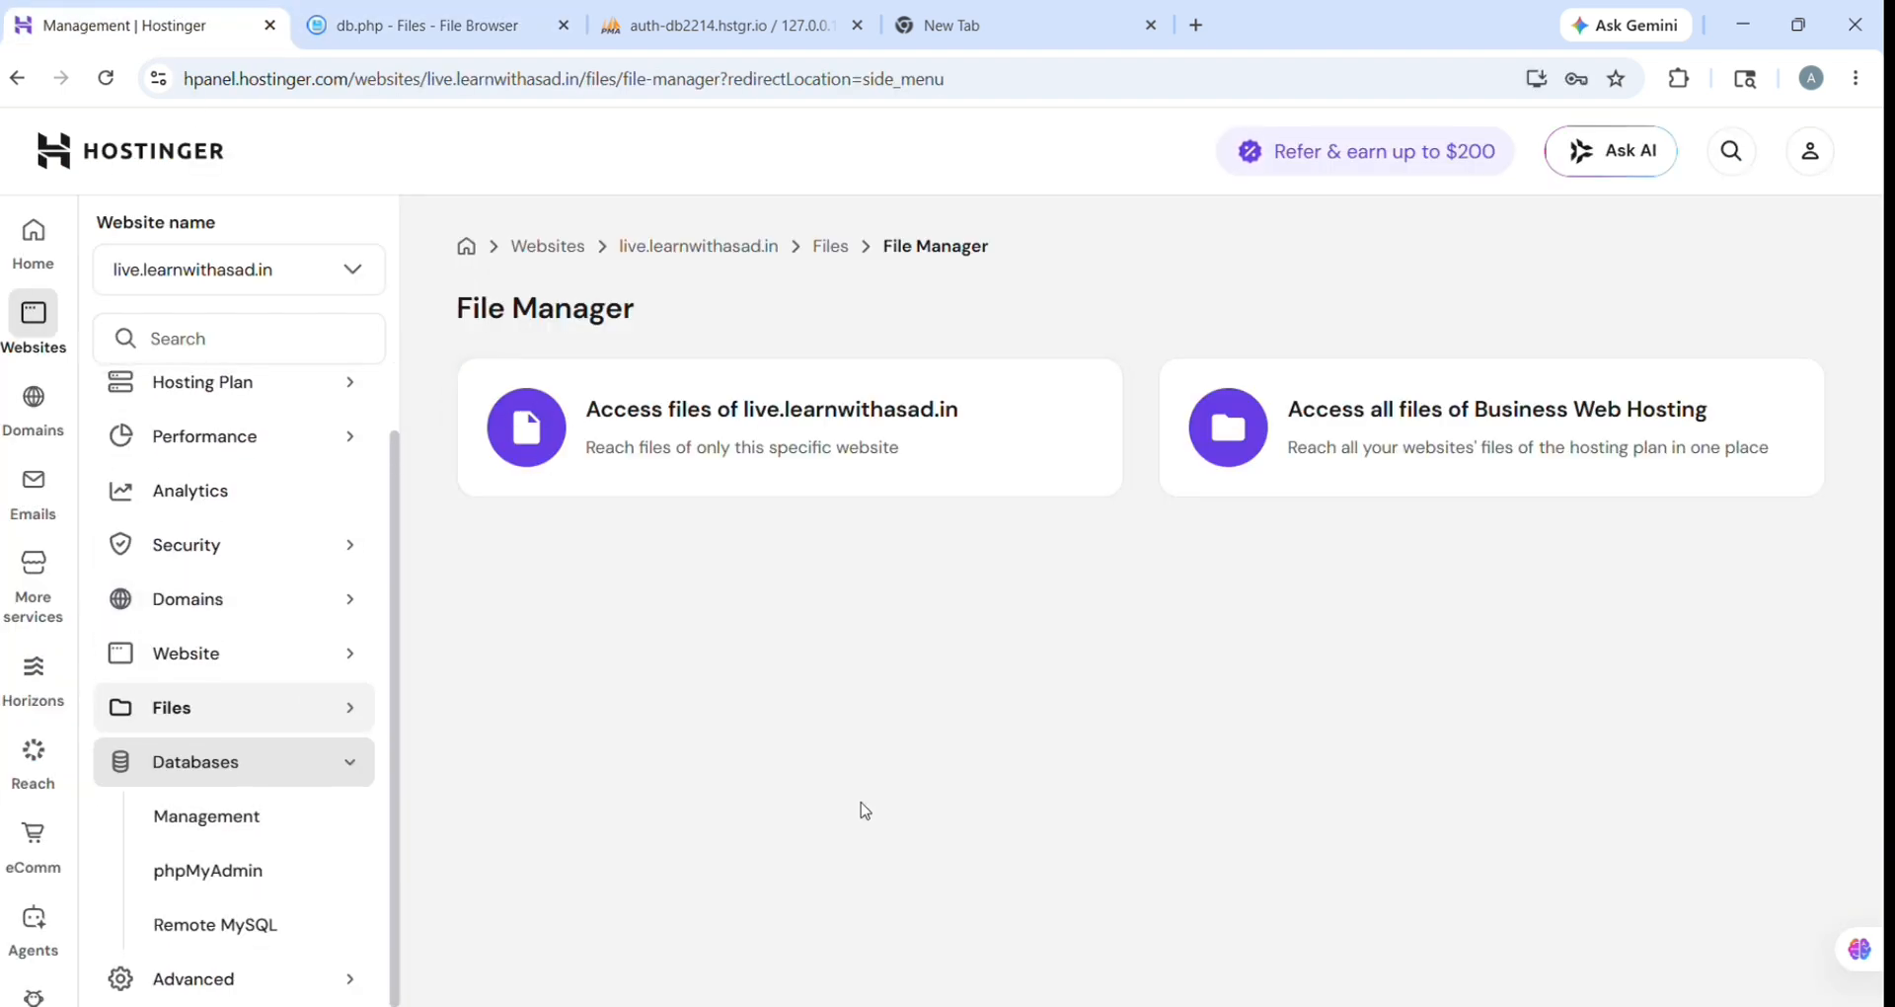
pyautogui.scroll(-7, 865, 810)
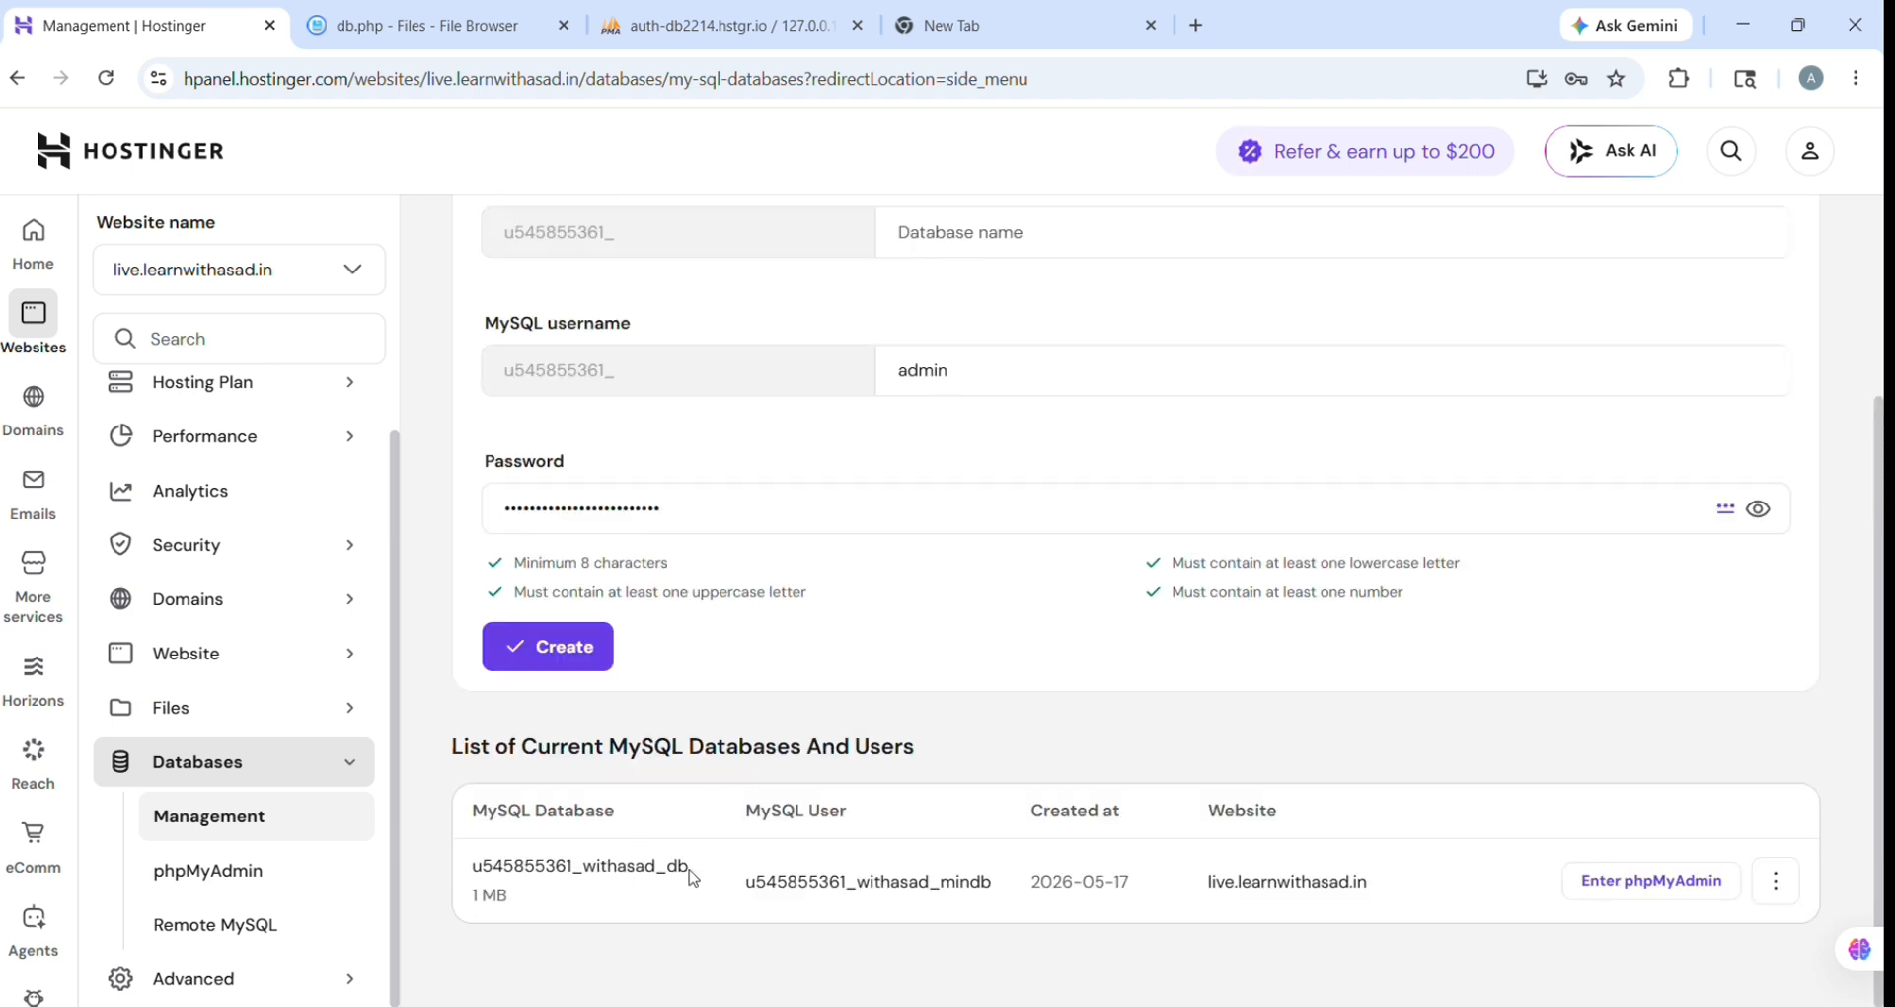
pyautogui.moveTo(687, 868); pyautogui.dragTo(468, 879)
pyautogui.hotkey('ctrl', 'c')
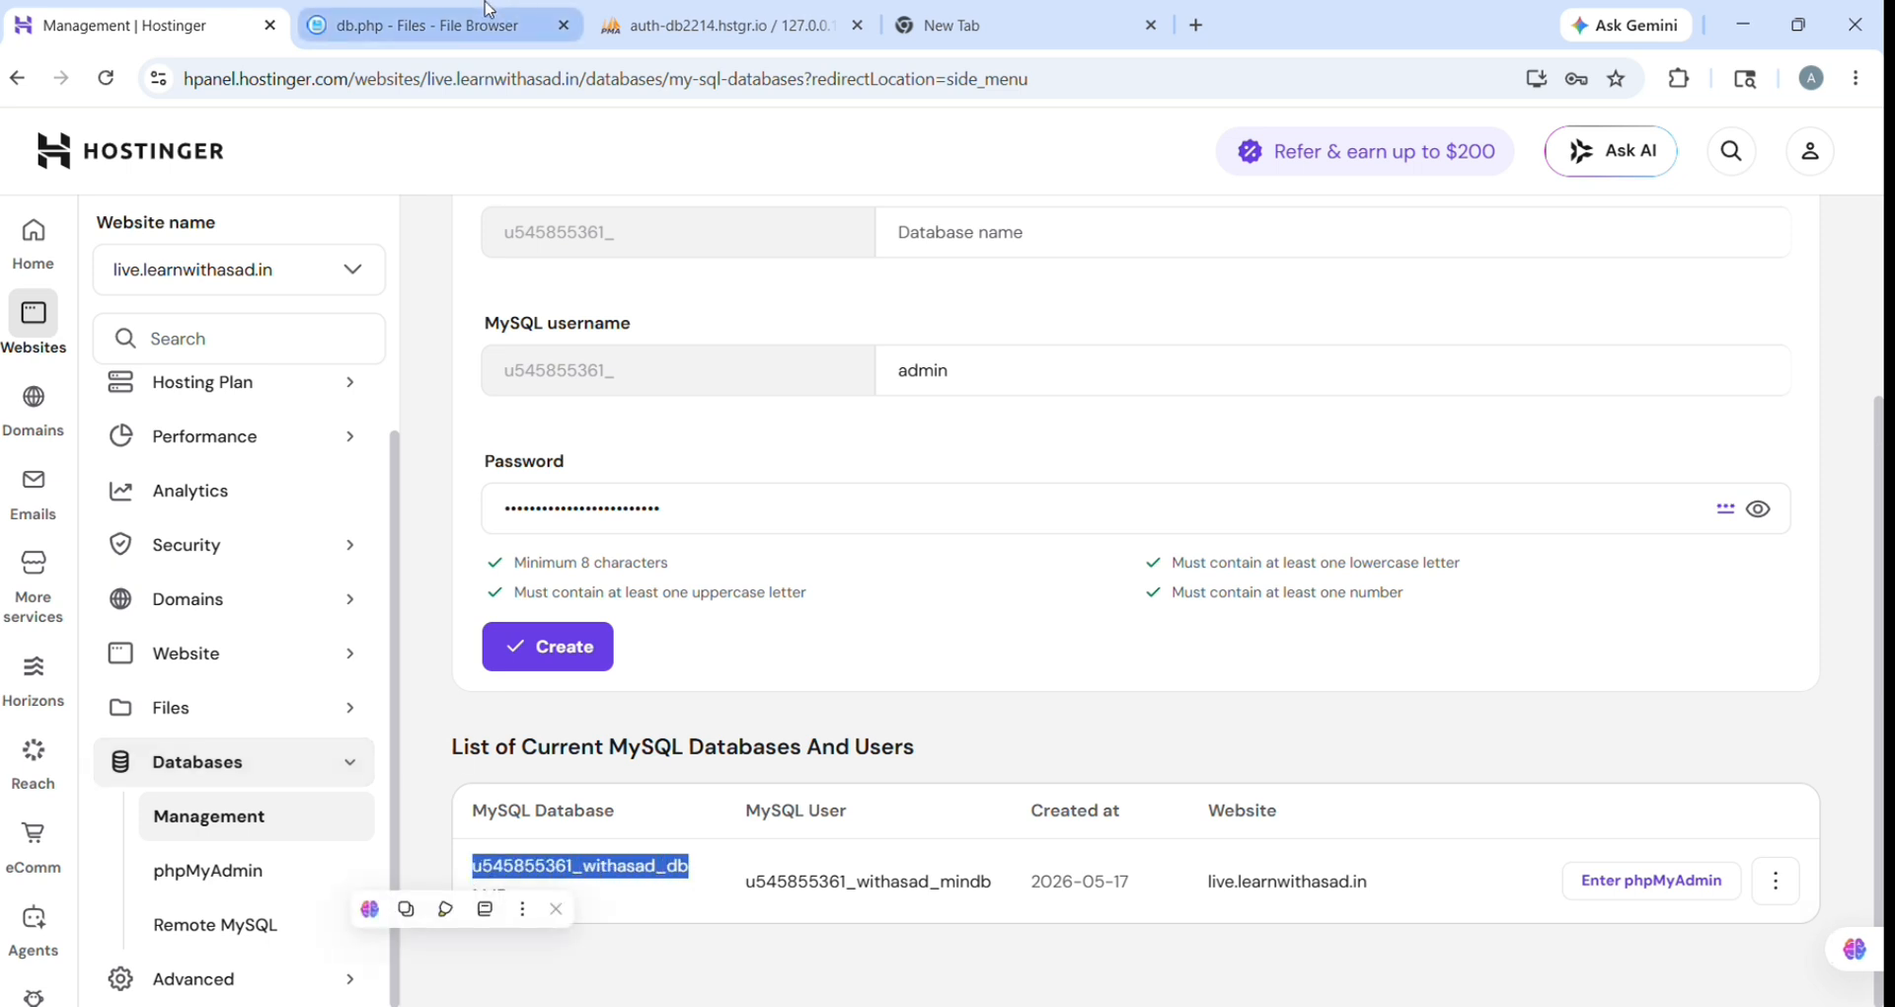
pyautogui.click(422, 14)
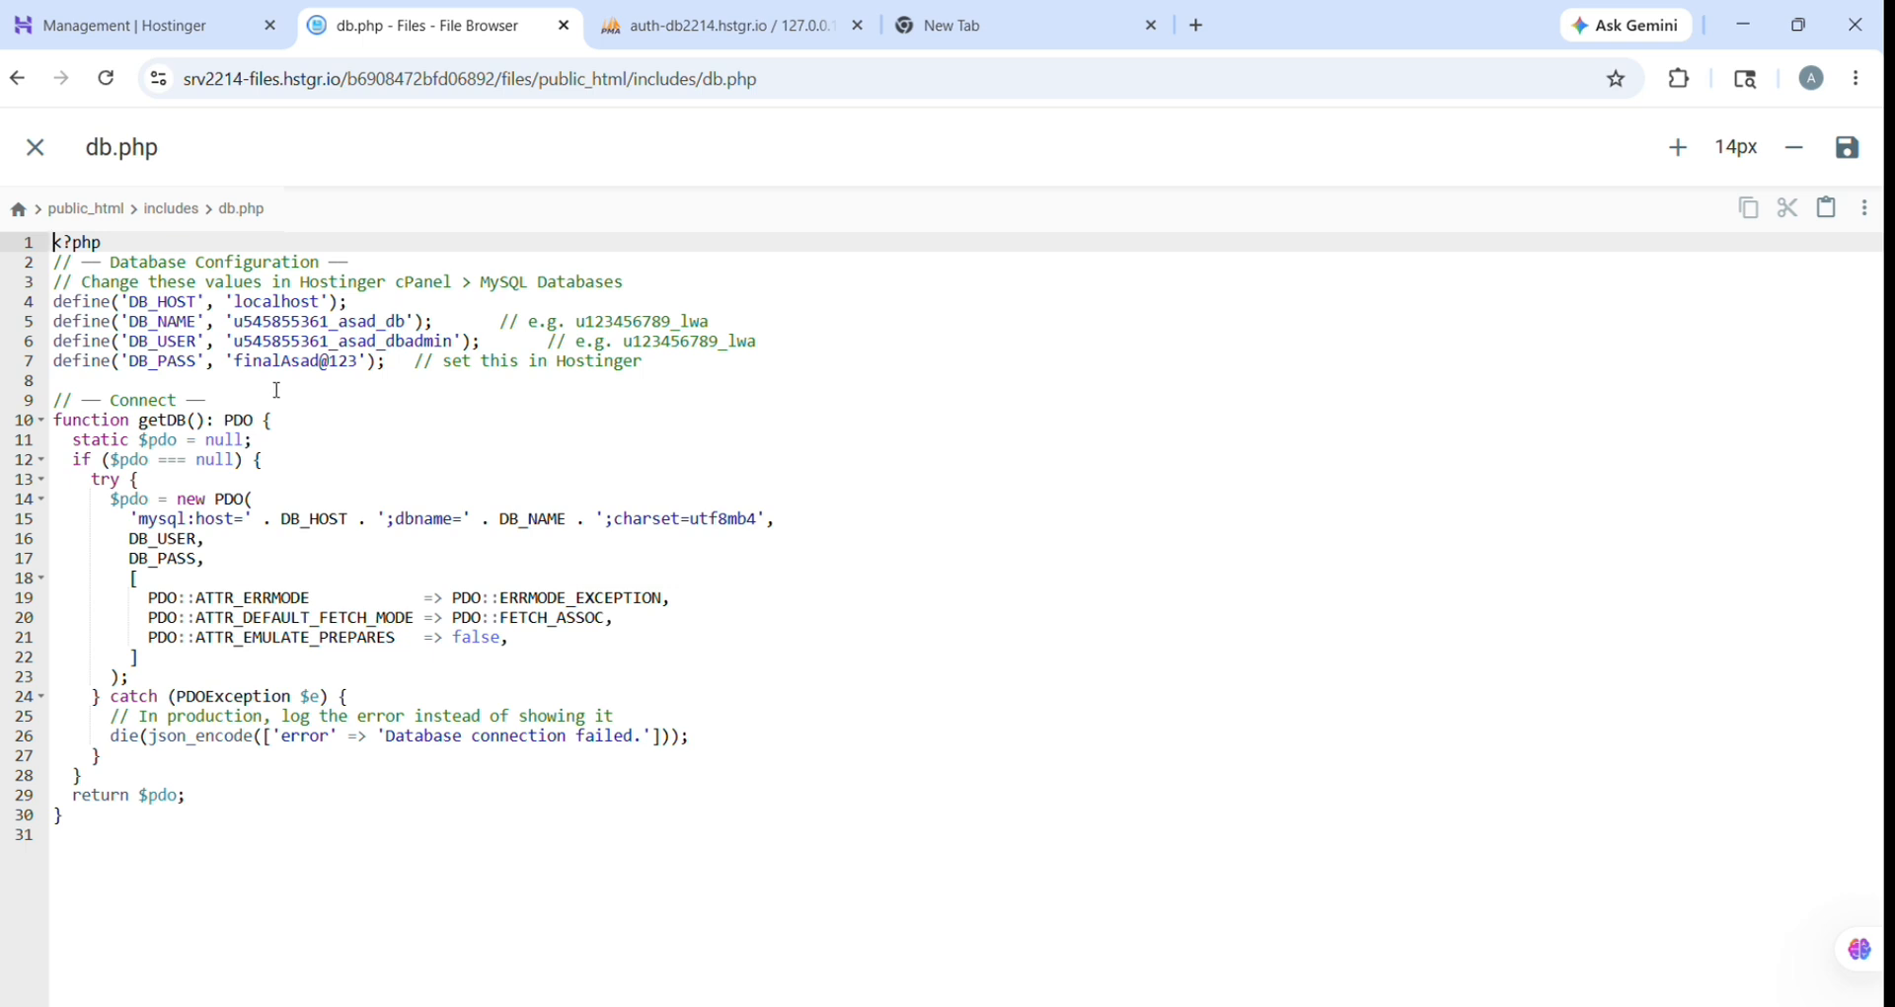
pyautogui.moveTo(233, 322); pyautogui.dragTo(419, 325)
pyautogui.hotkey('ctrl', 'v')
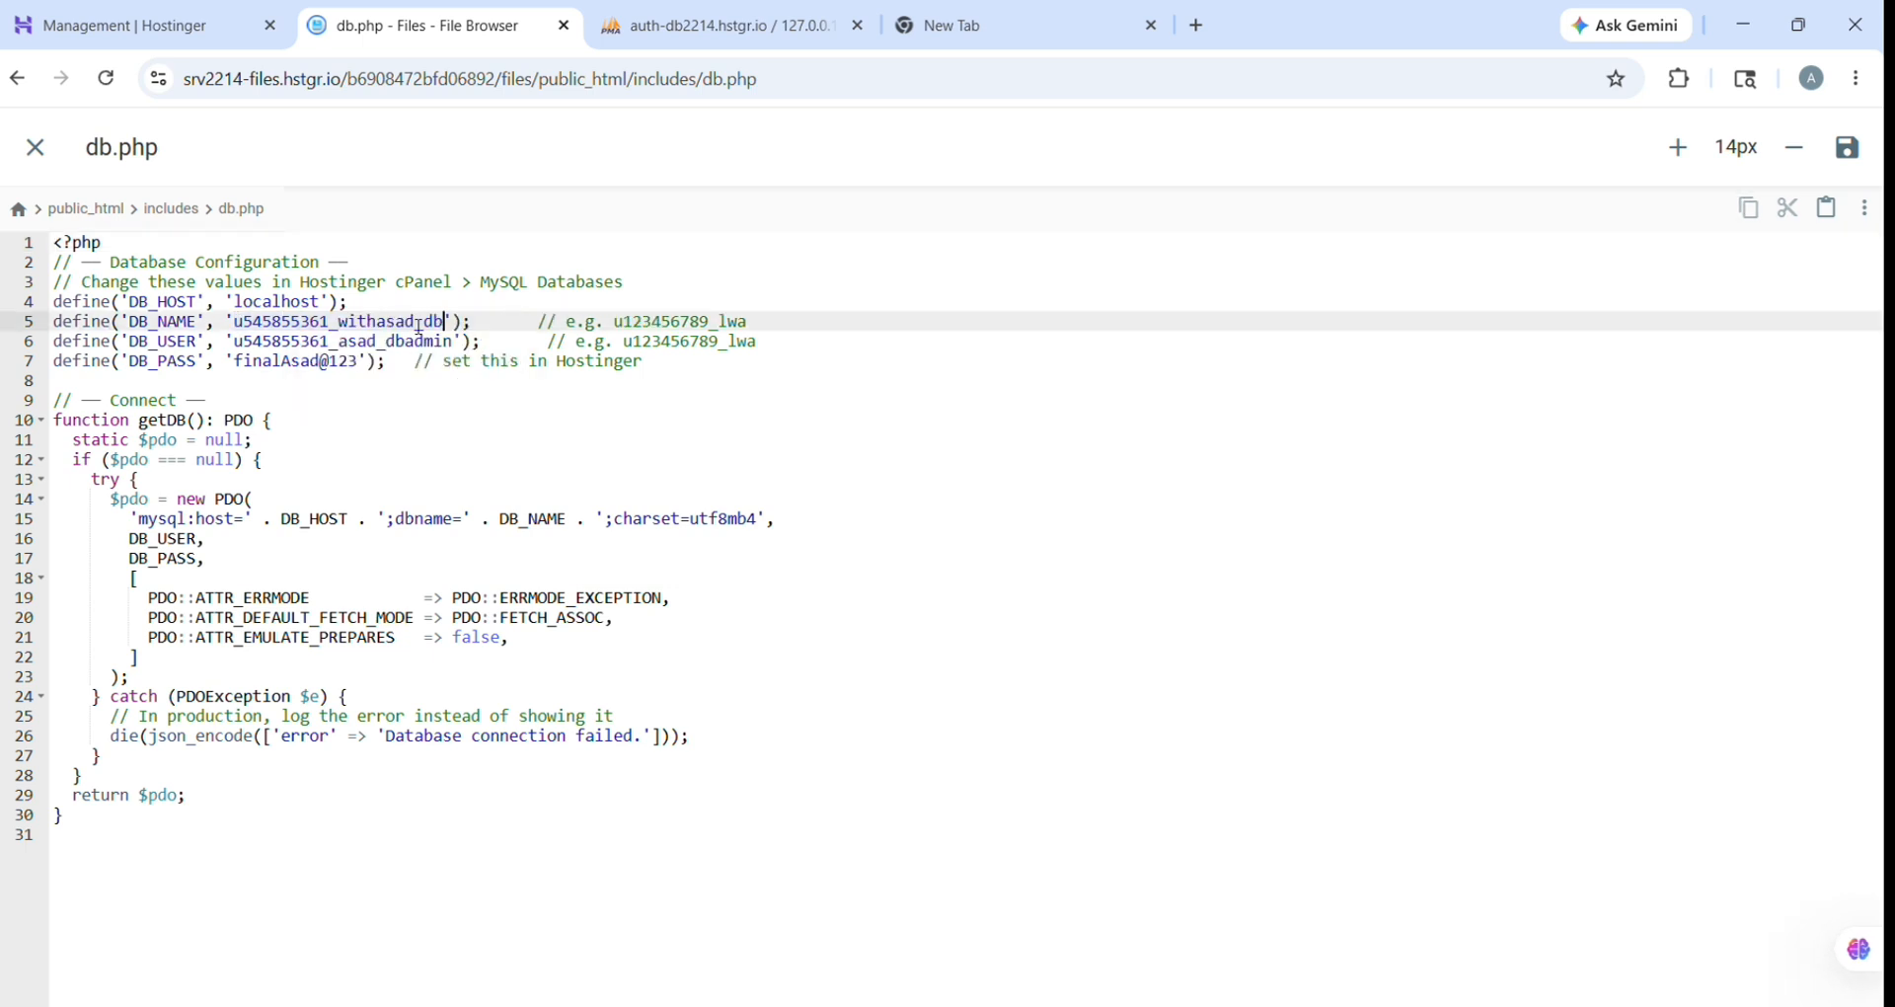
# Step: Paste the MySQL user into db.php's DB_USER, then save and close the file
pyautogui.click(158, 22)
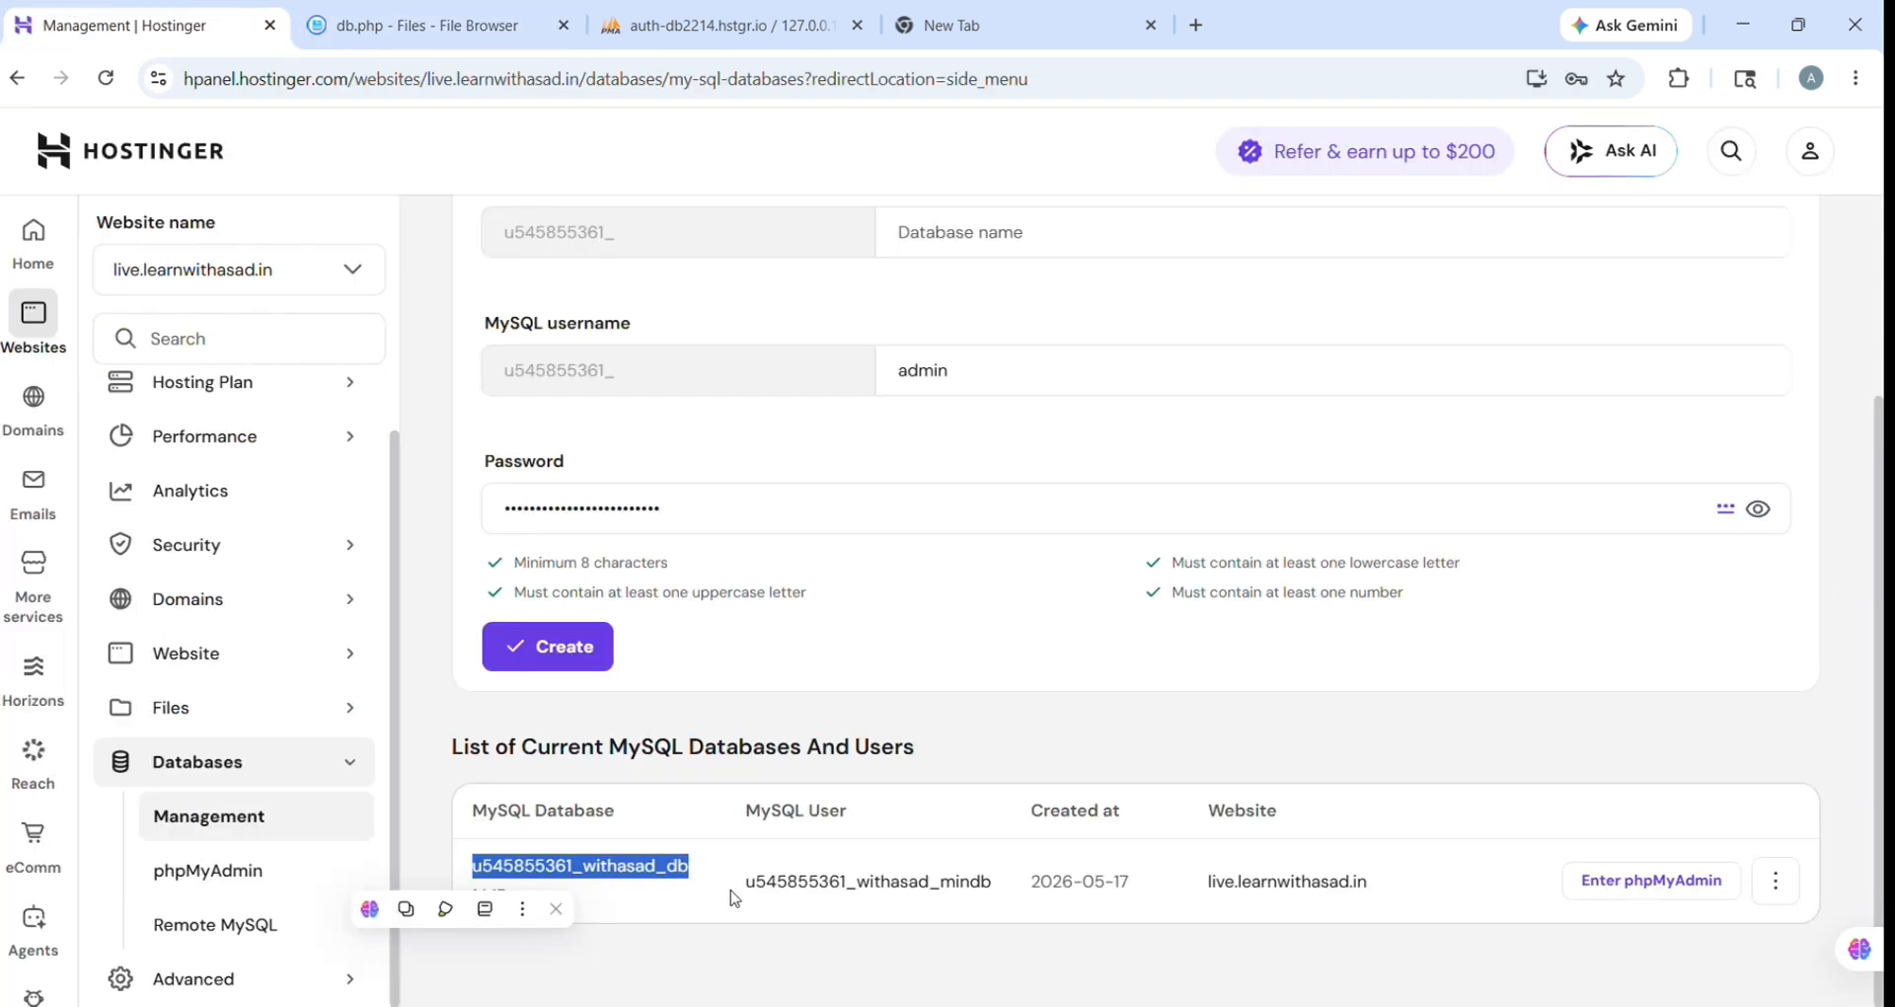
pyautogui.moveTo(757, 891); pyautogui.dragTo(997, 898)
pyautogui.hotkey('ctrl', 'c')
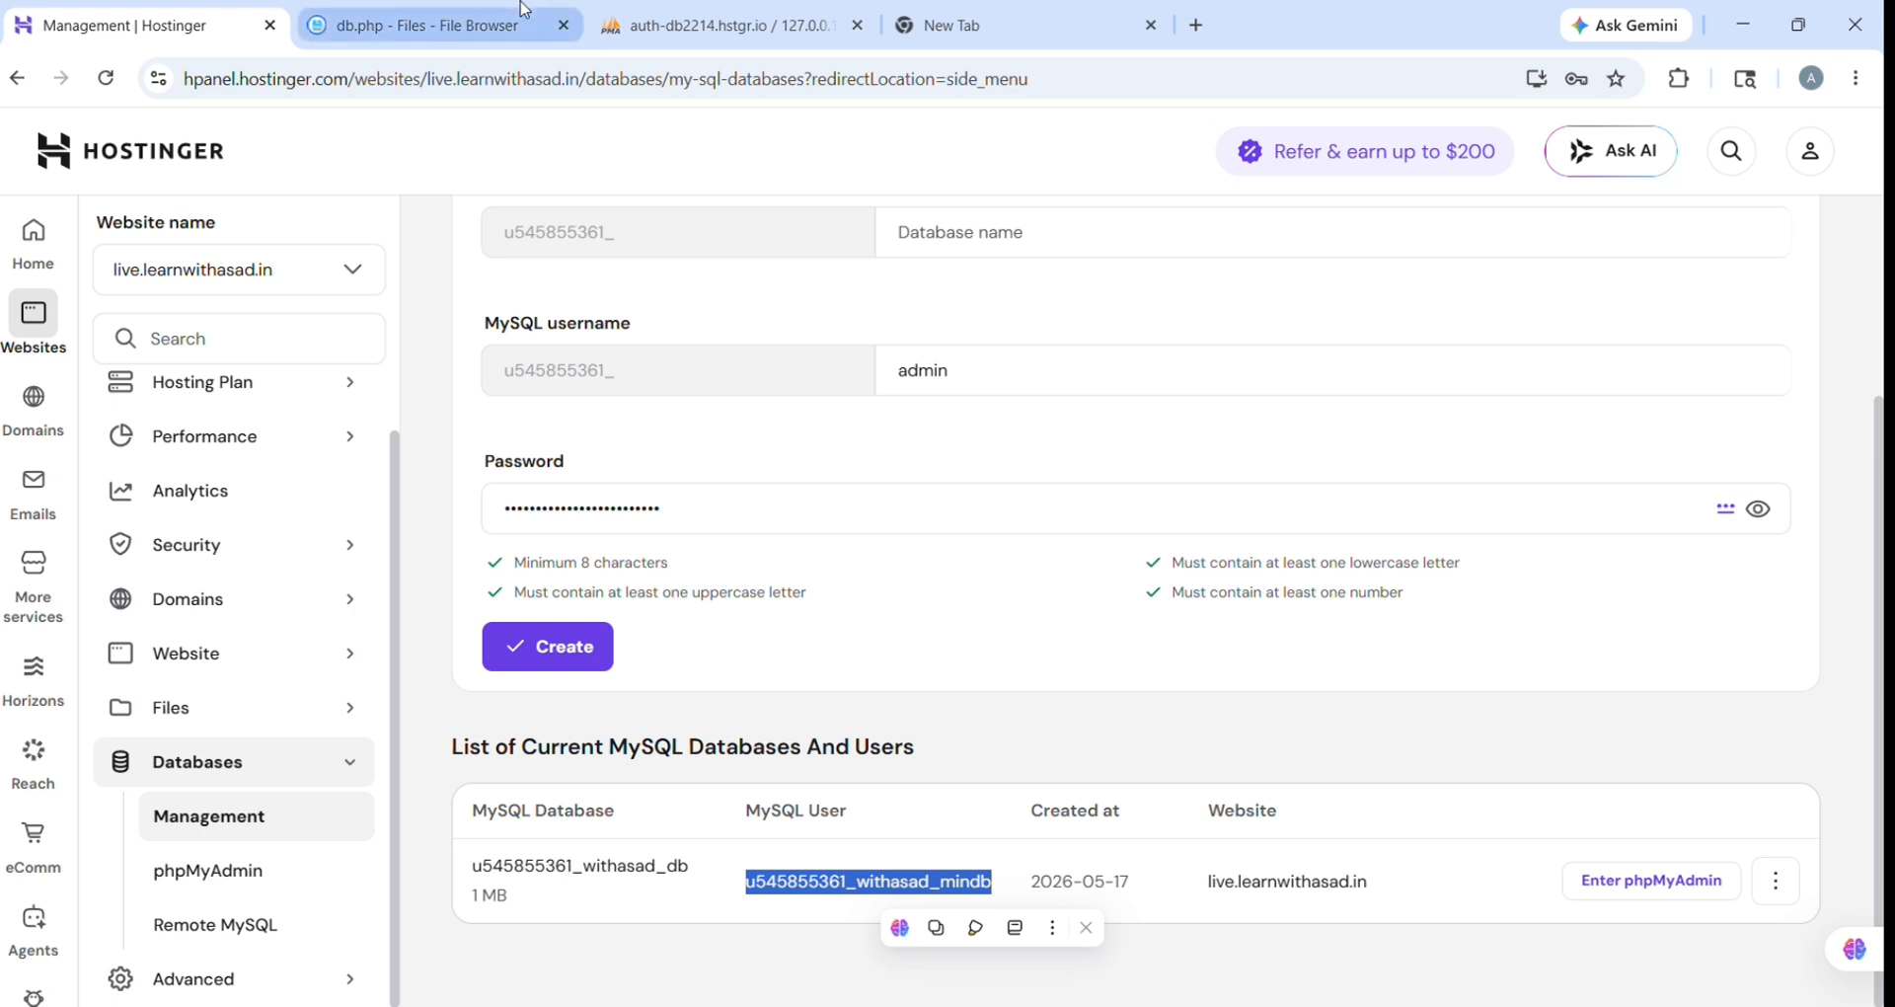
pyautogui.click(439, 14)
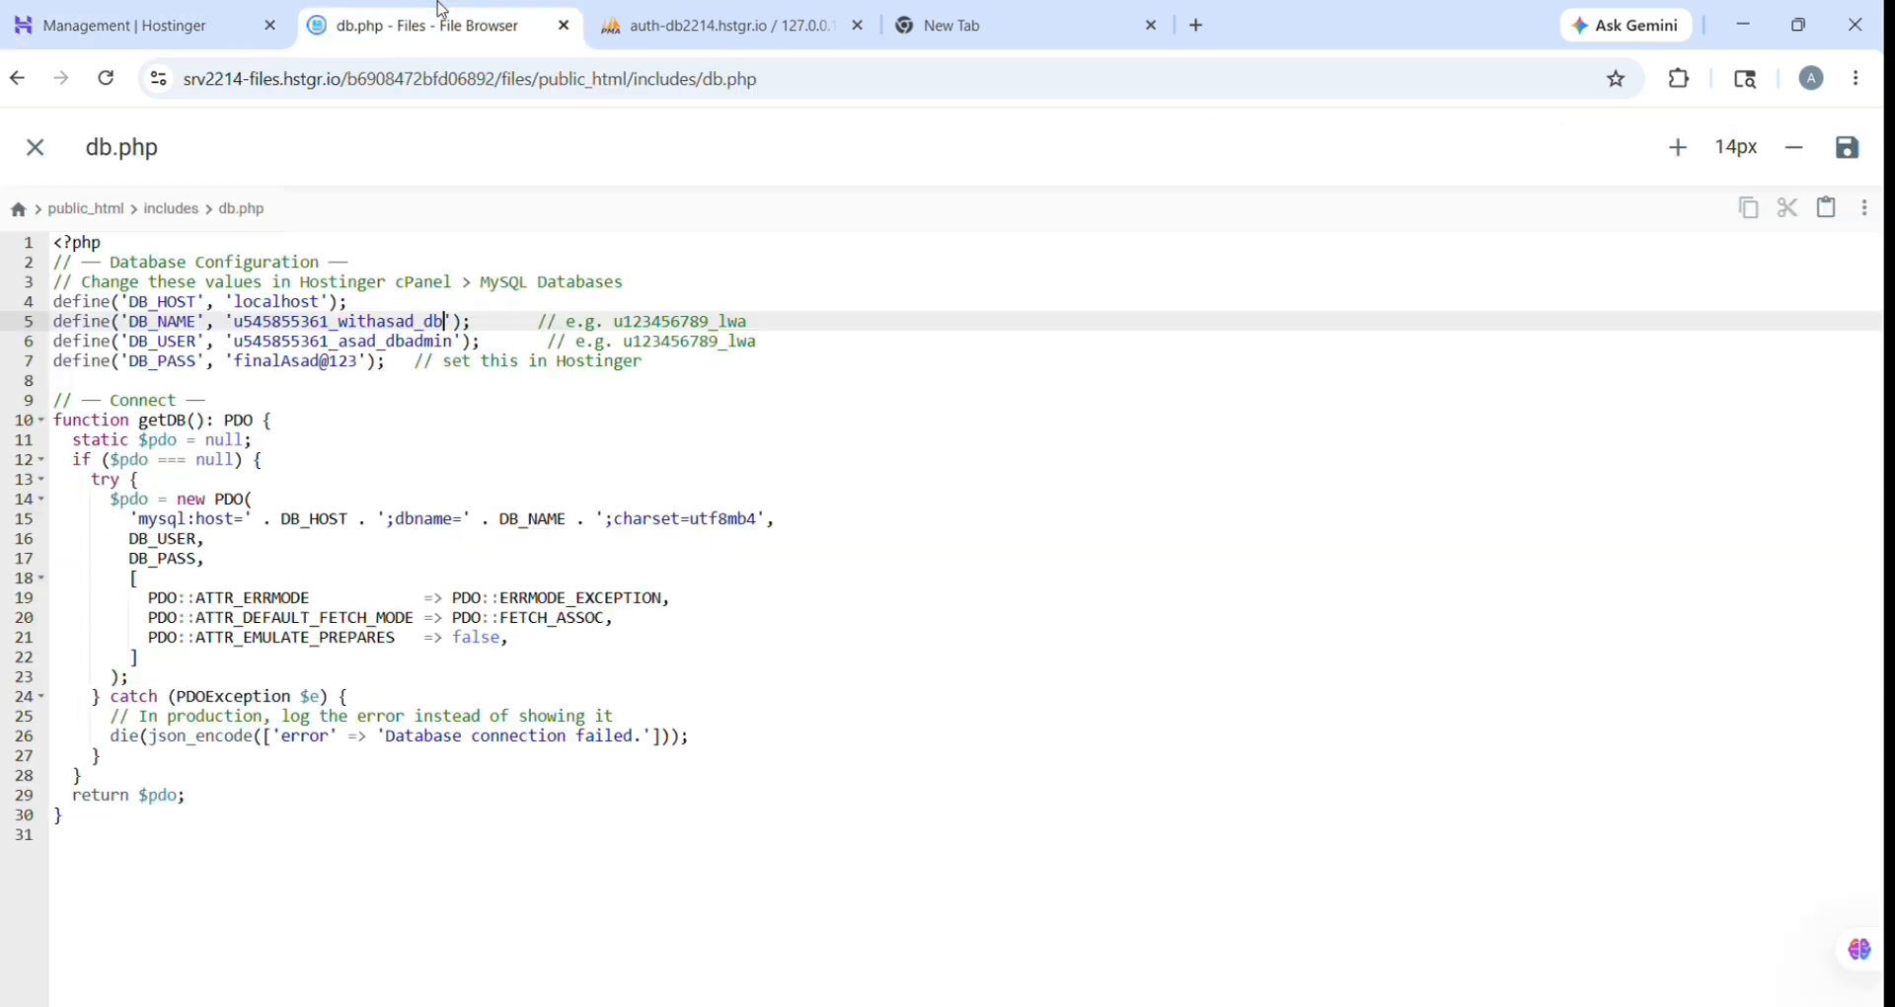
pyautogui.click(361, 661)
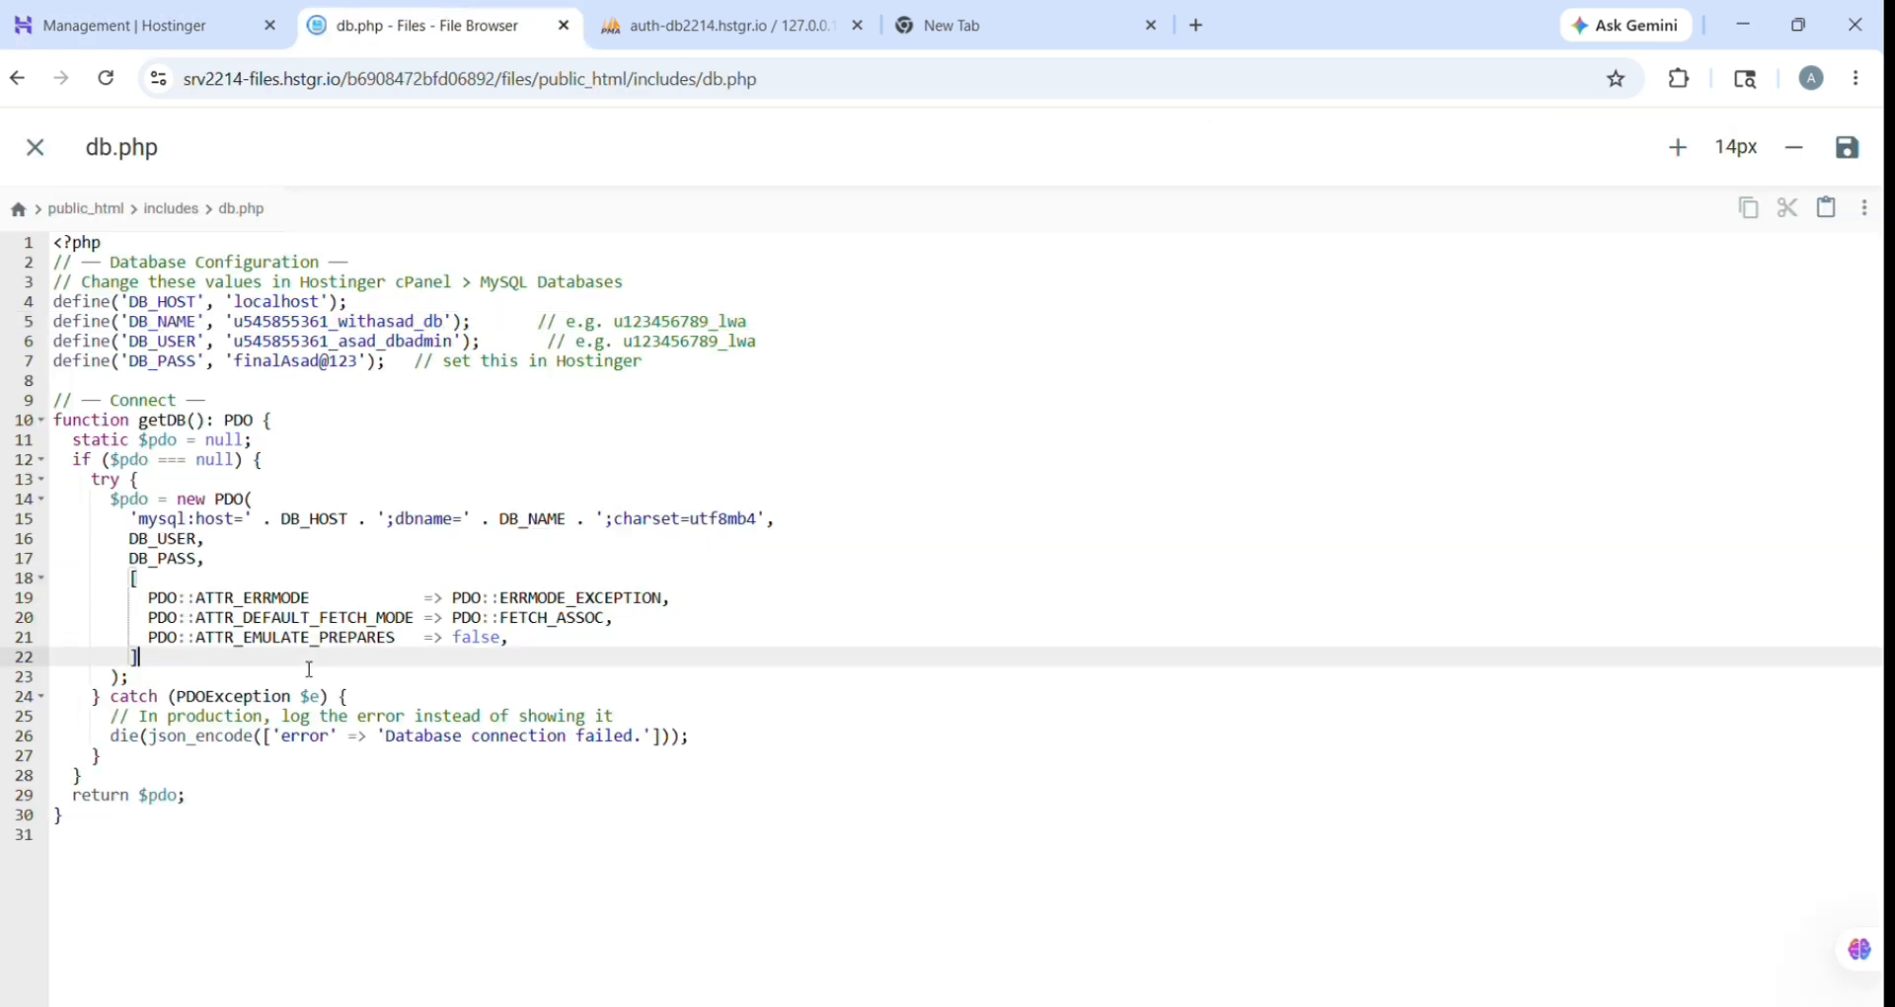
pyautogui.click(310, 446)
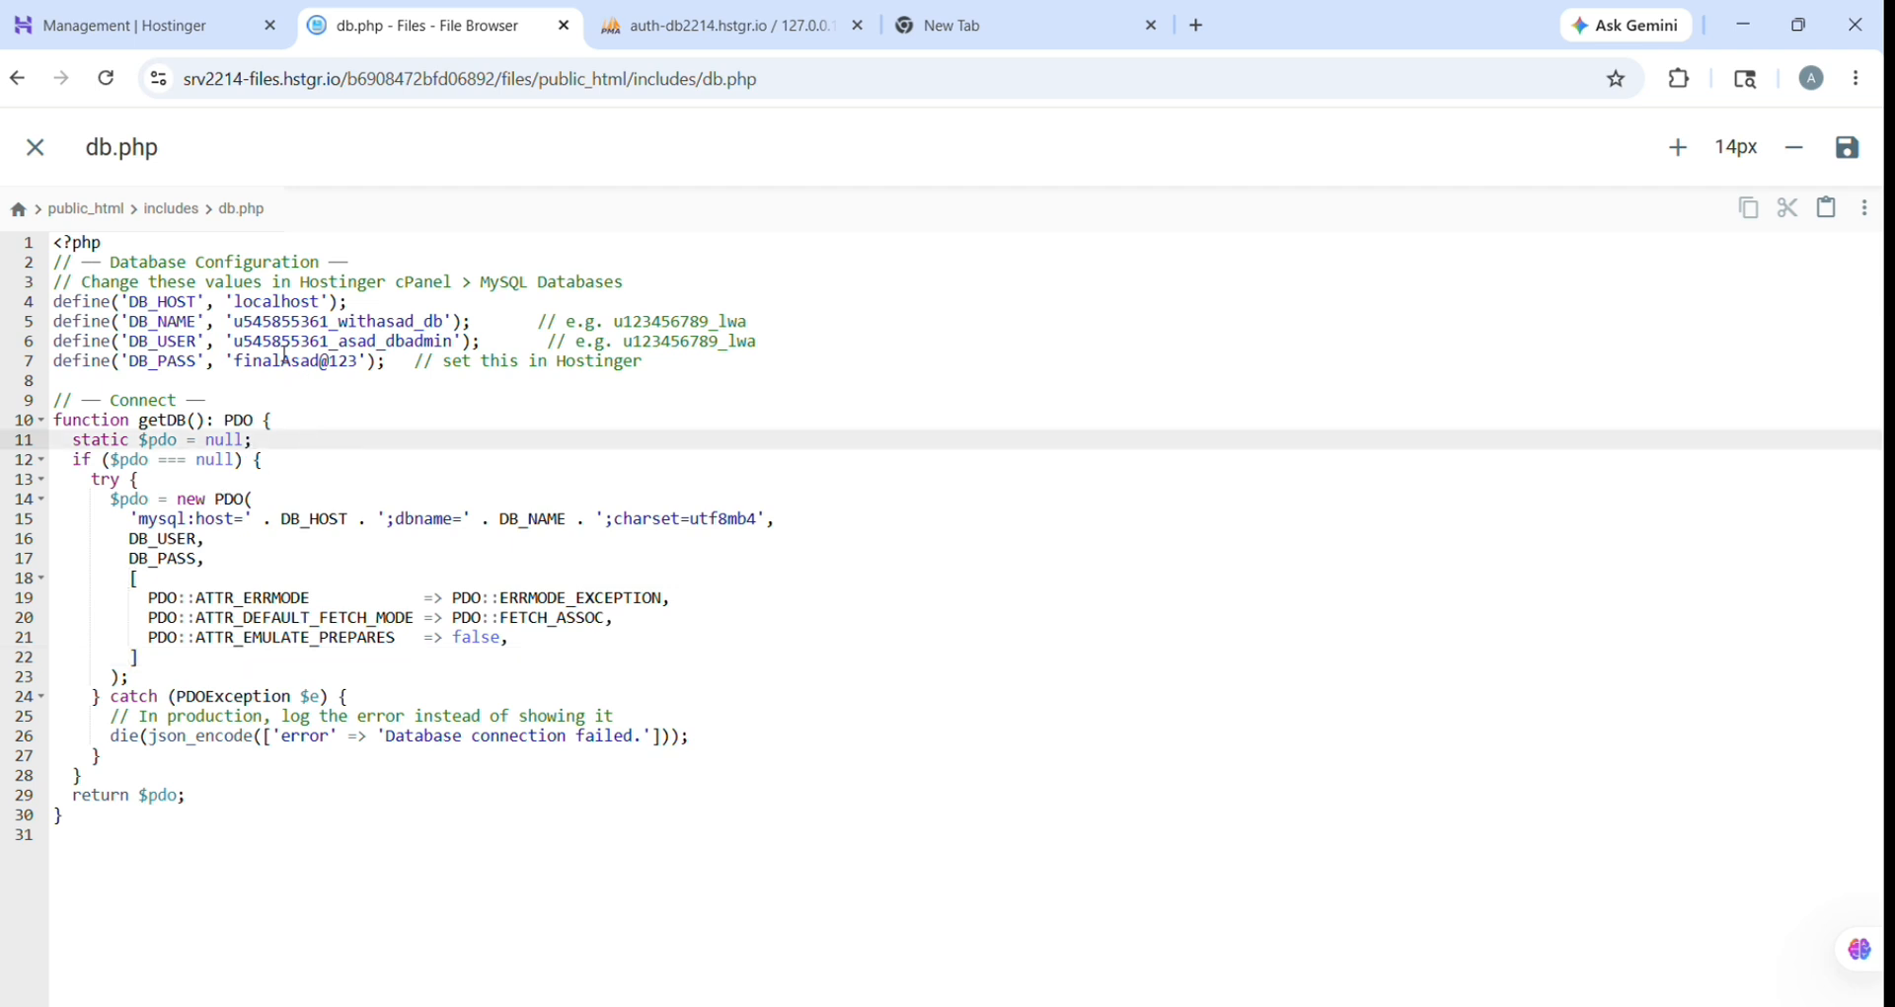
pyautogui.moveTo(234, 342); pyautogui.dragTo(463, 355)
pyautogui.hotkey('ctrl', 'v')
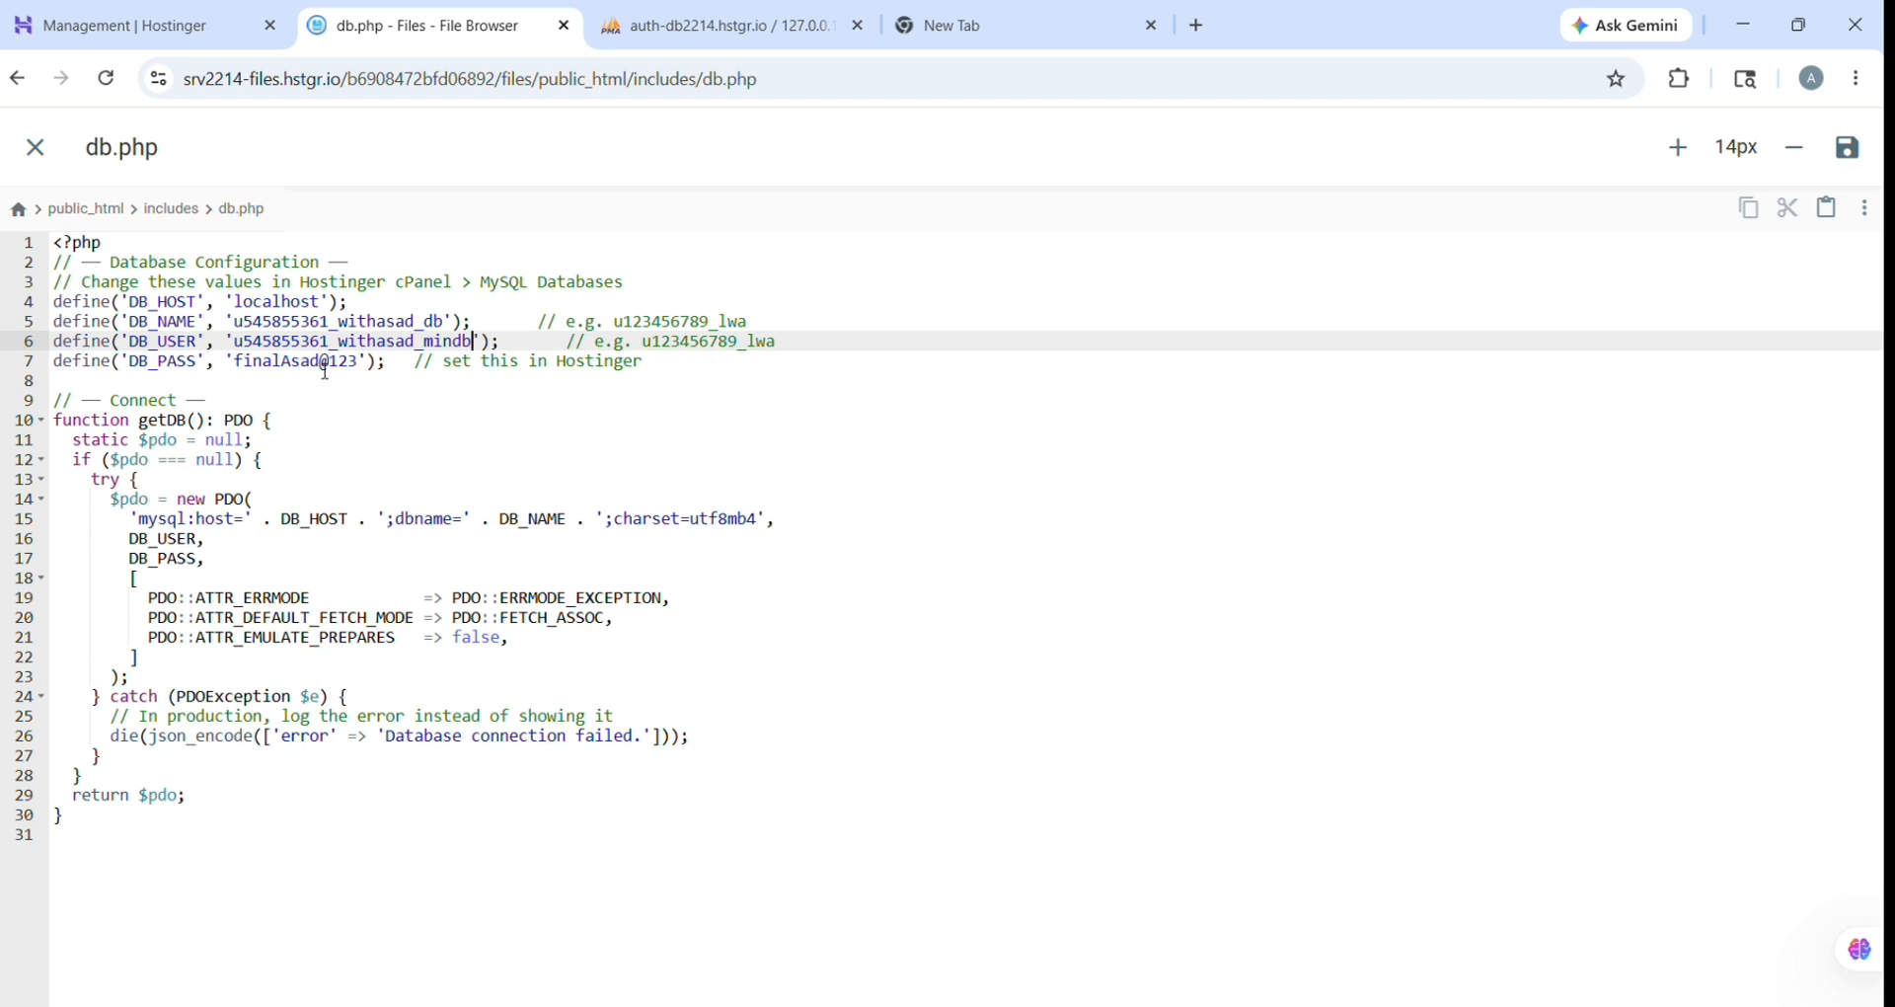
pyautogui.hotkey('ctrl', 's')
pyautogui.click(35, 148)
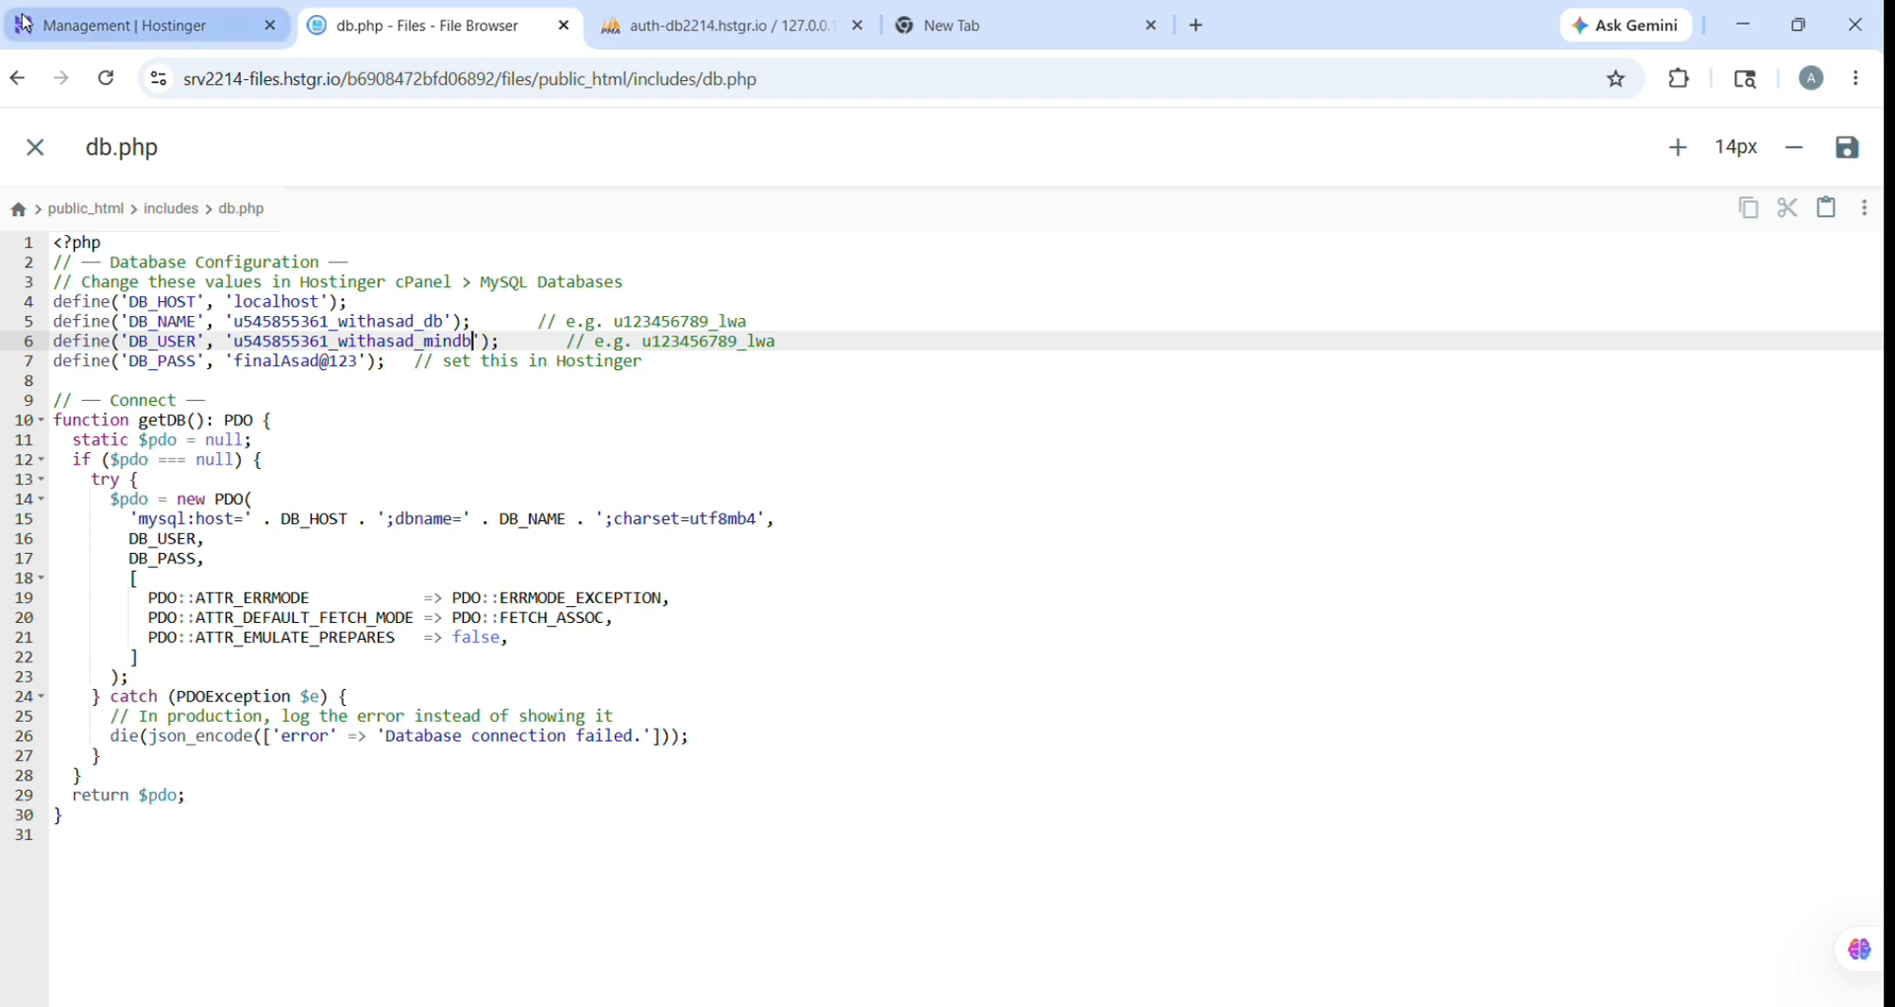
pyautogui.click(194, 12)
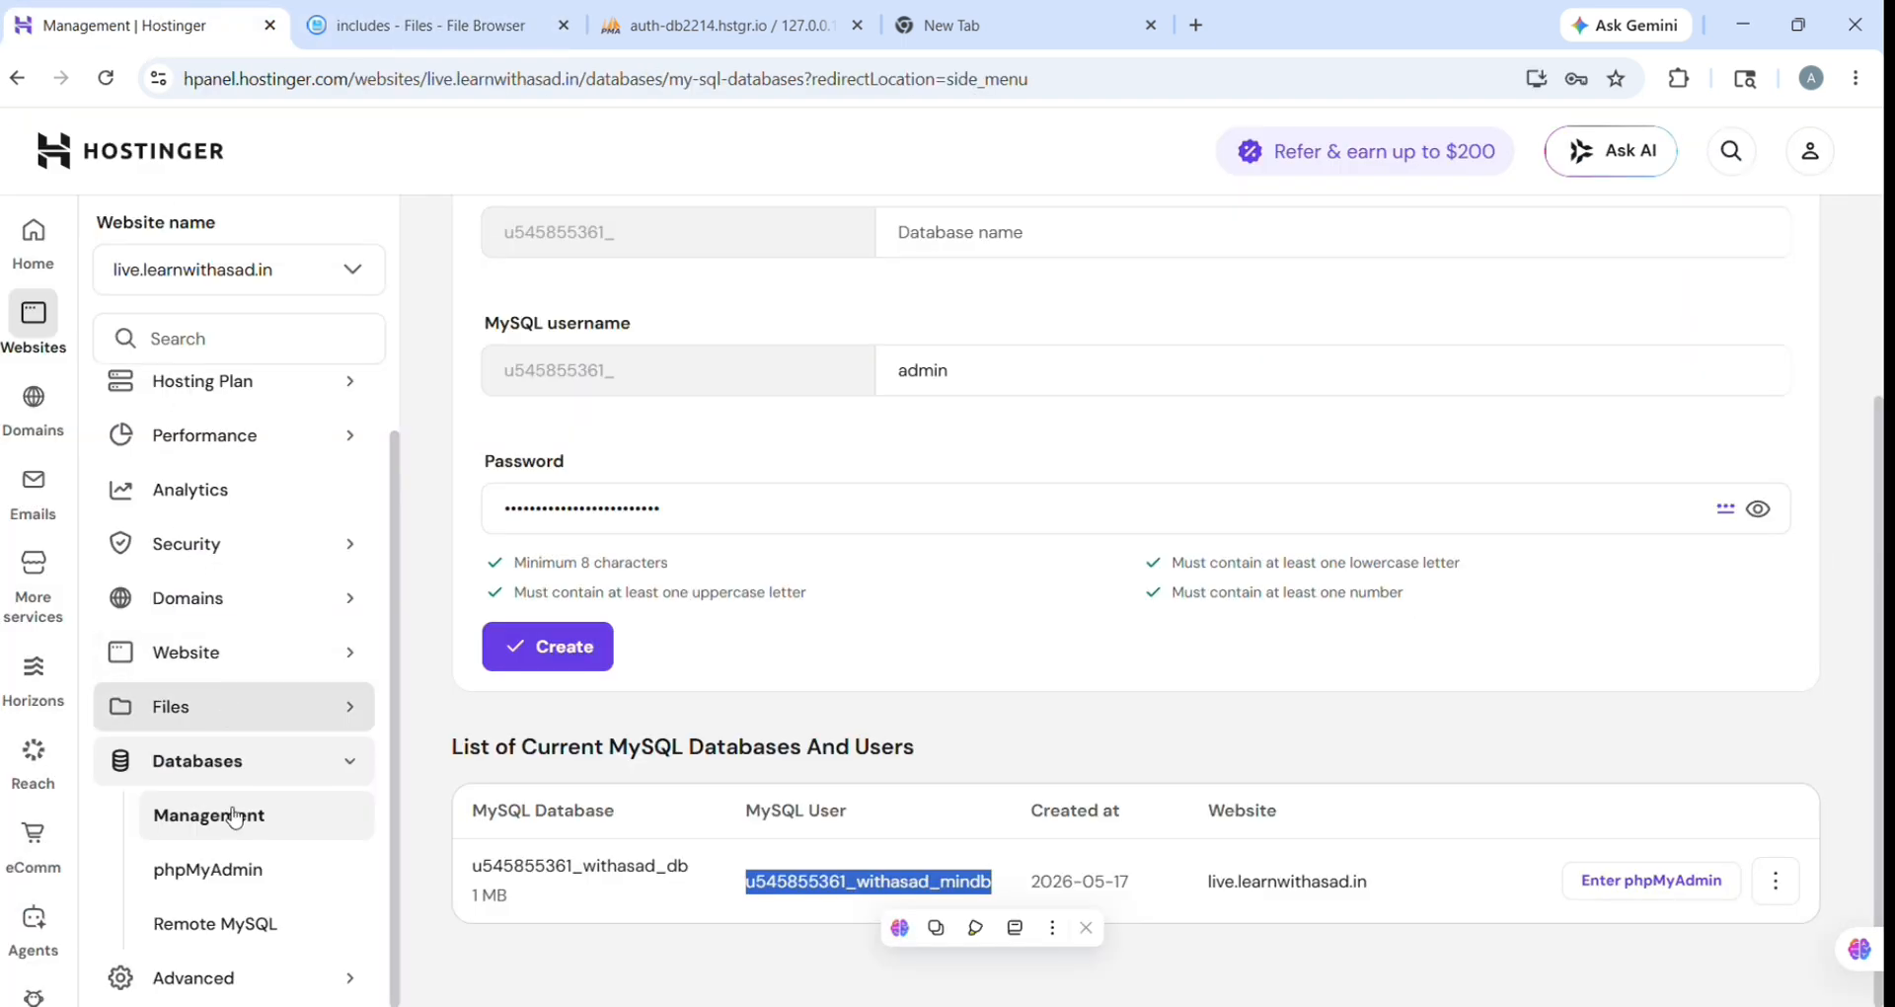
# Step: Open the Advanced > PHP Configuration page, showing PHP 8.3 as the active version
pyautogui.click(260, 983)
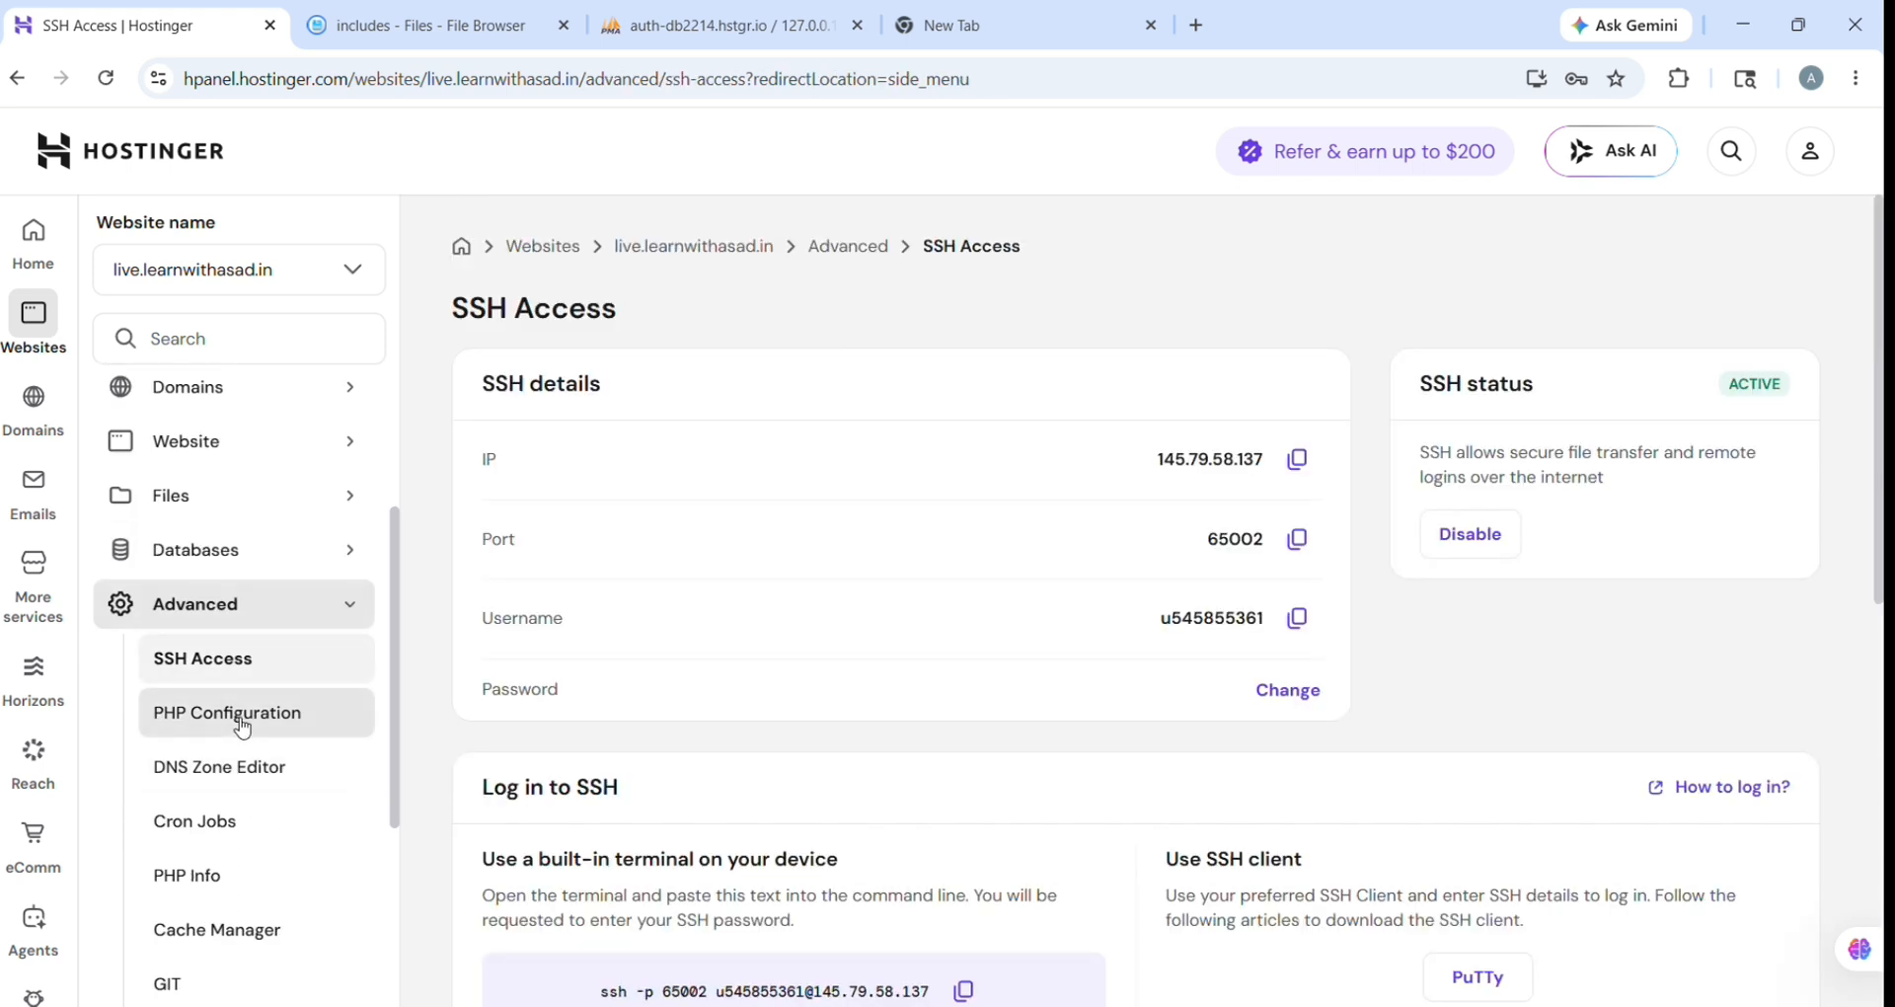
pyautogui.click(242, 726)
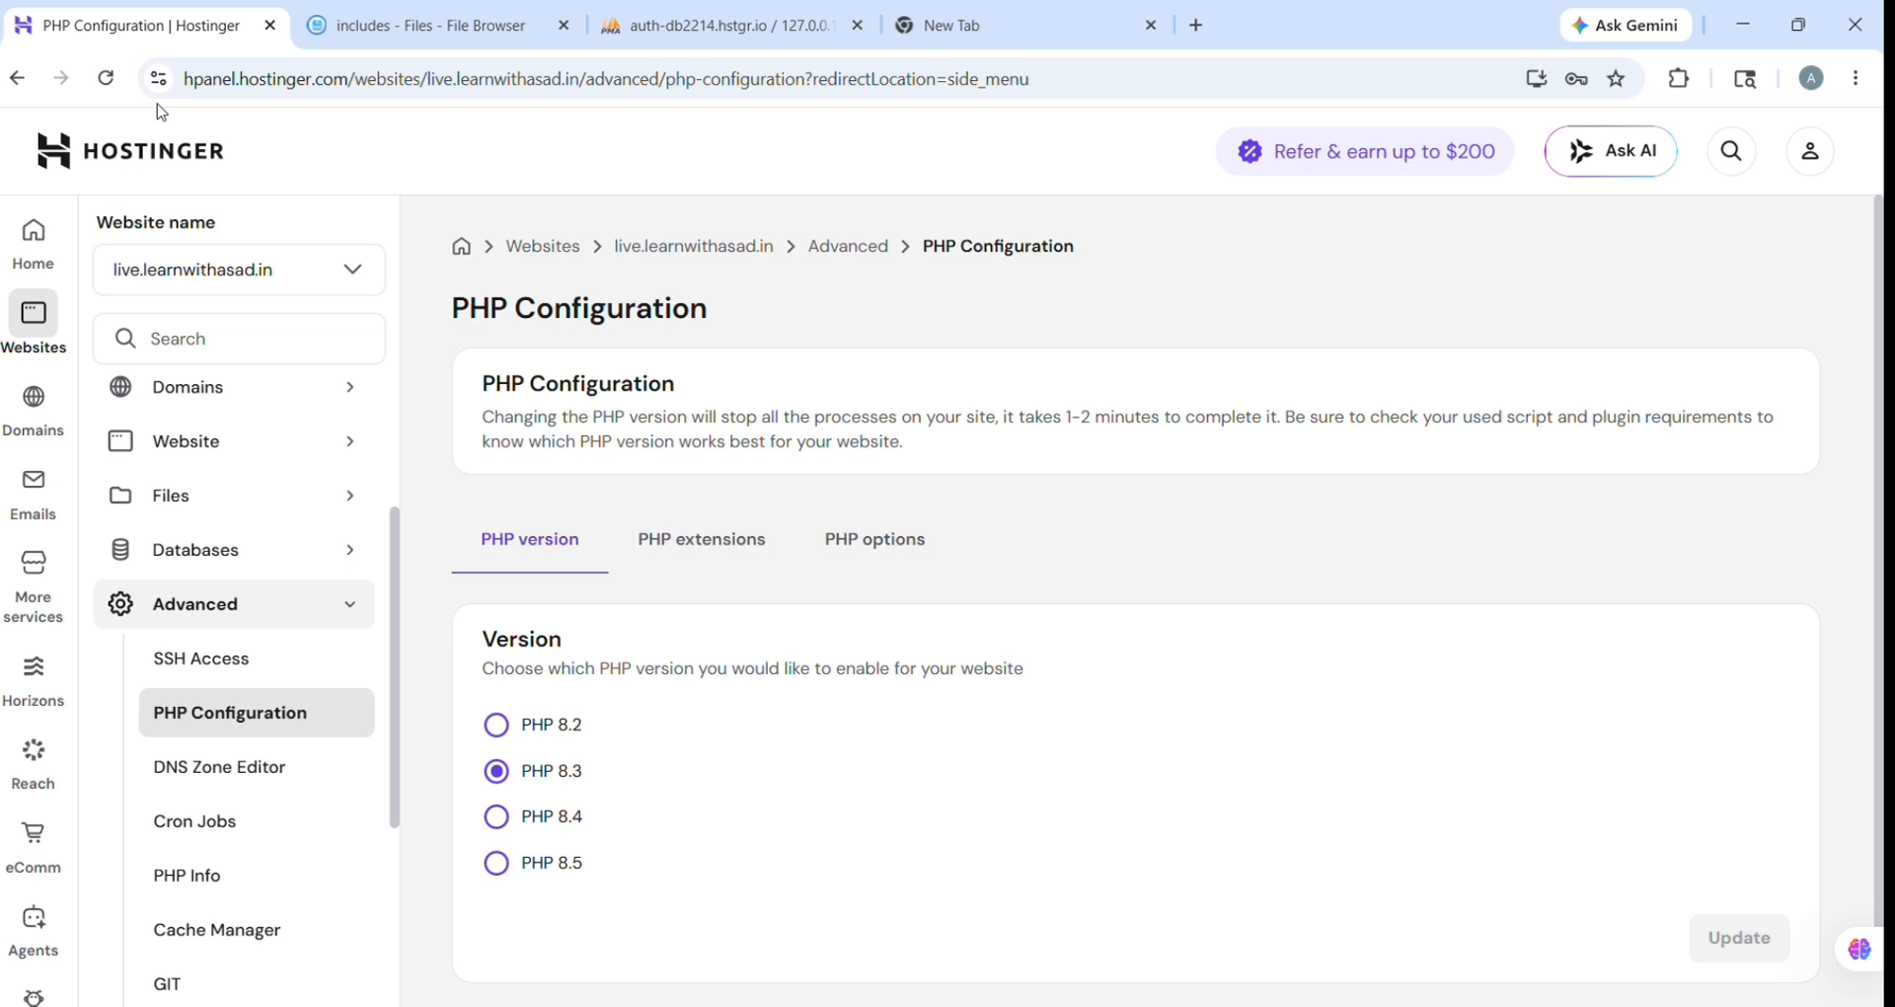
# Step: Check the site's Lifetime SSL via the sidebar search, then clear the 'SSL' search term
pyautogui.click(203, 346)
pyautogui.write('ss')
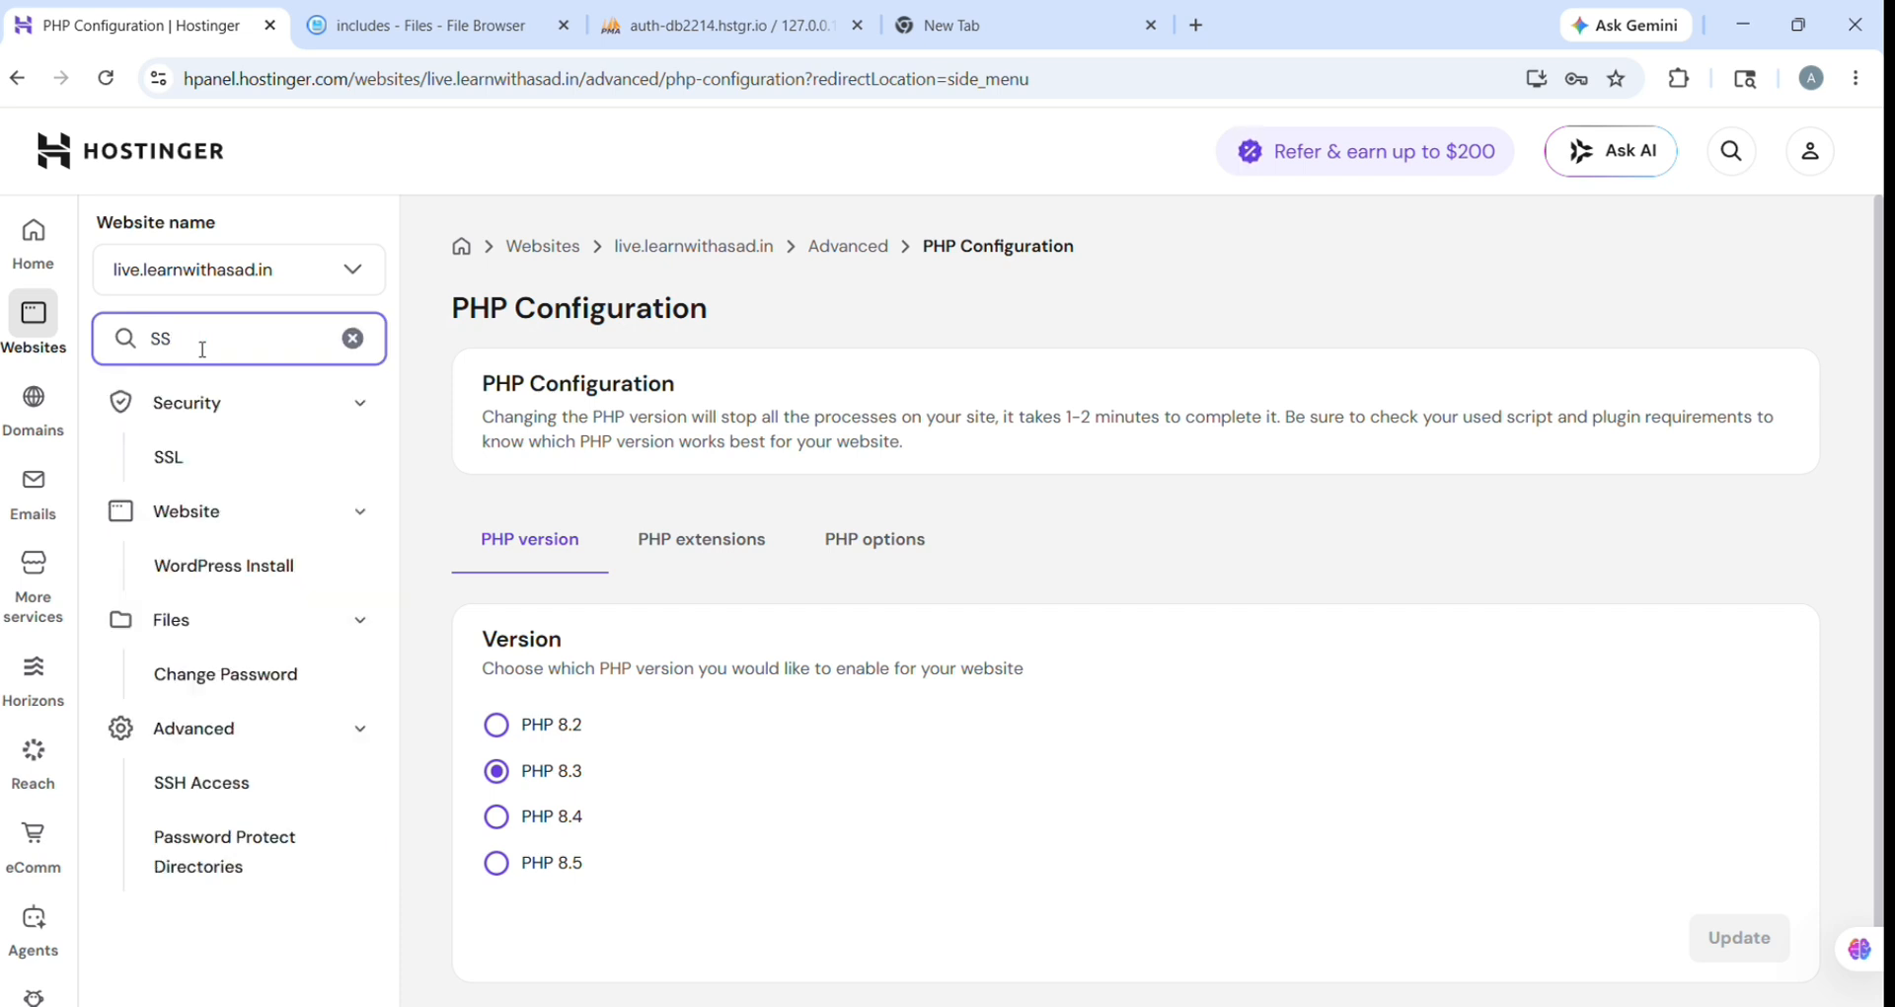
pyautogui.write('L')
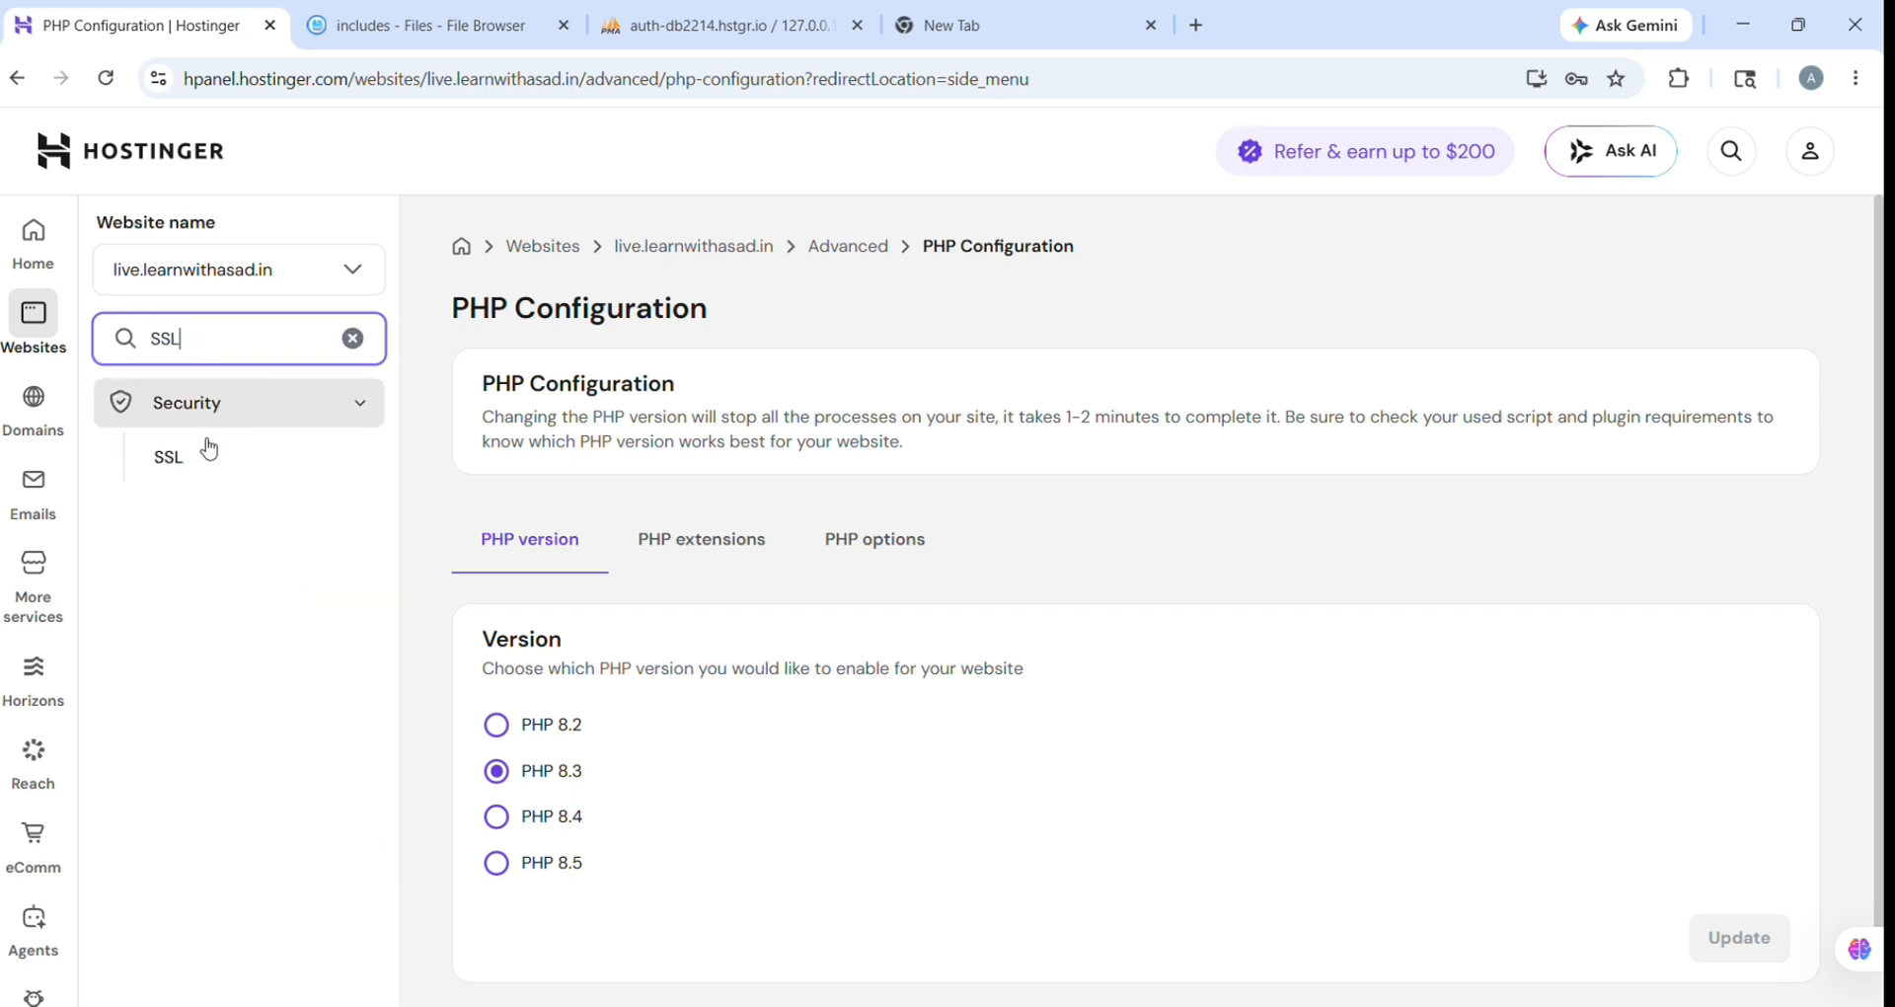
pyautogui.click(207, 464)
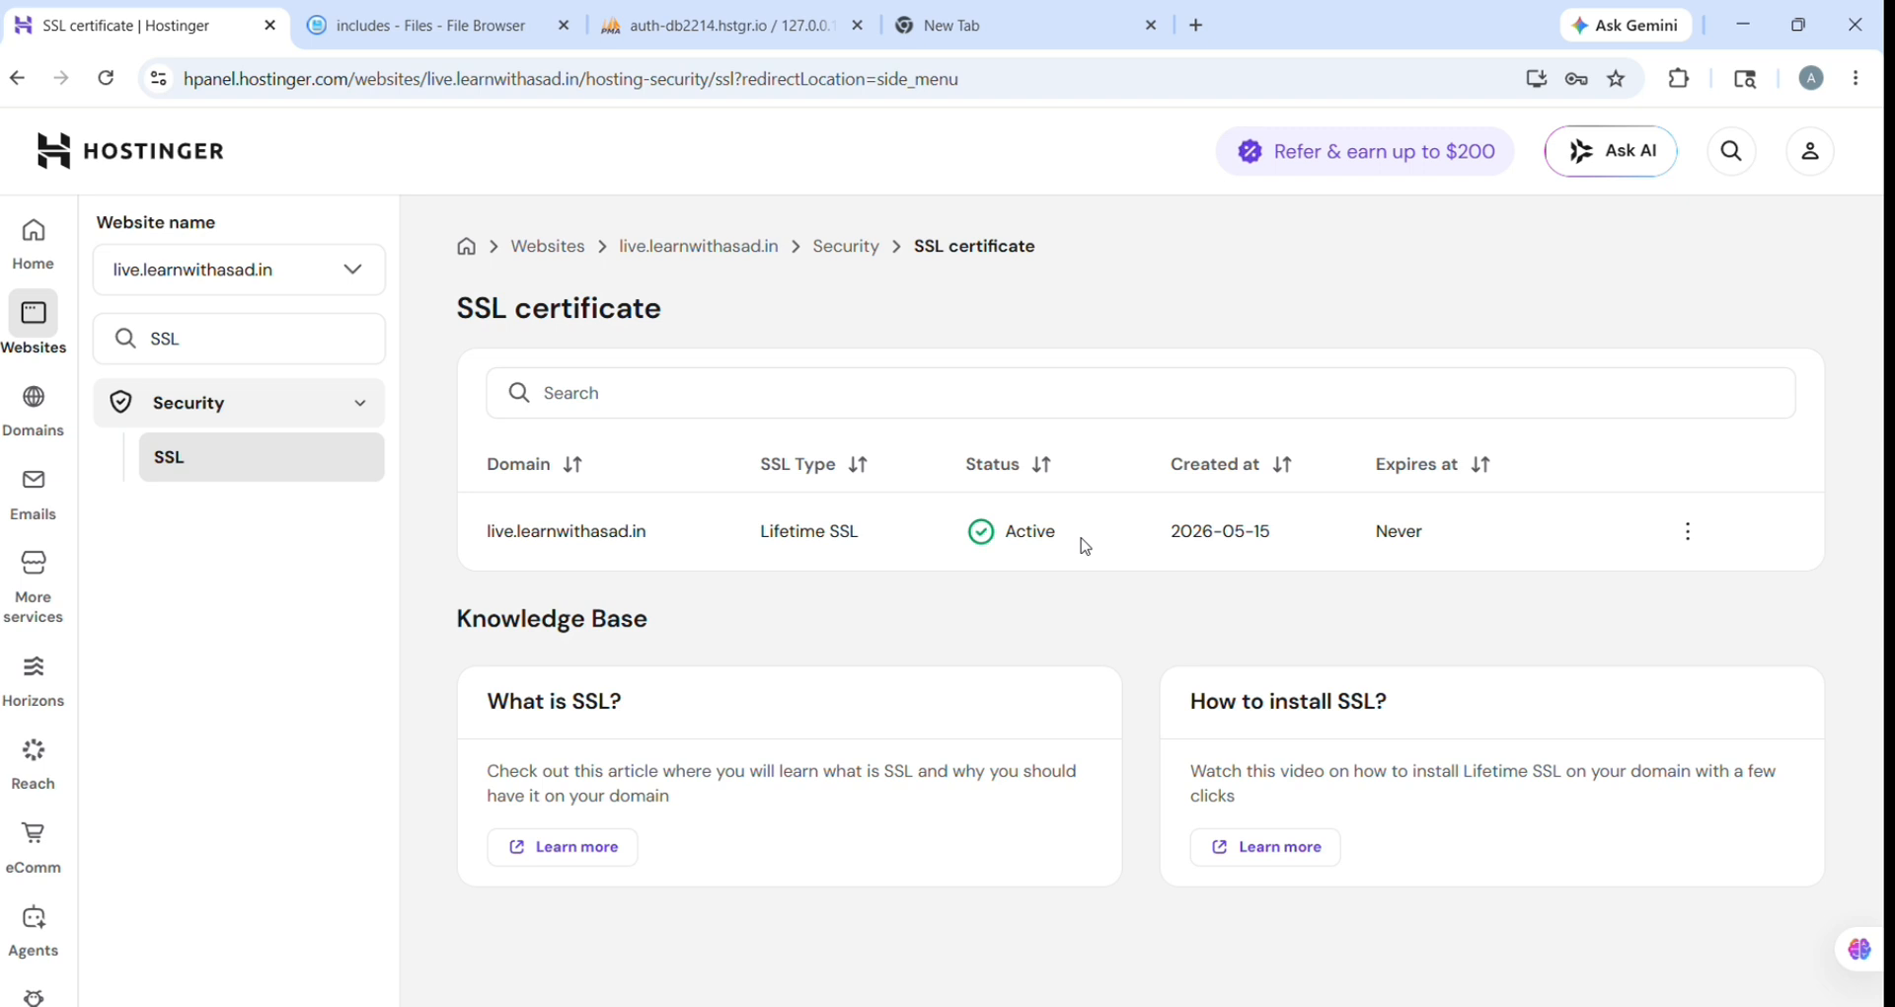
pyautogui.click(301, 352)
pyautogui.press('BackSpace')
pyautogui.press('BackSpace')
pyautogui.press('BackSpace')
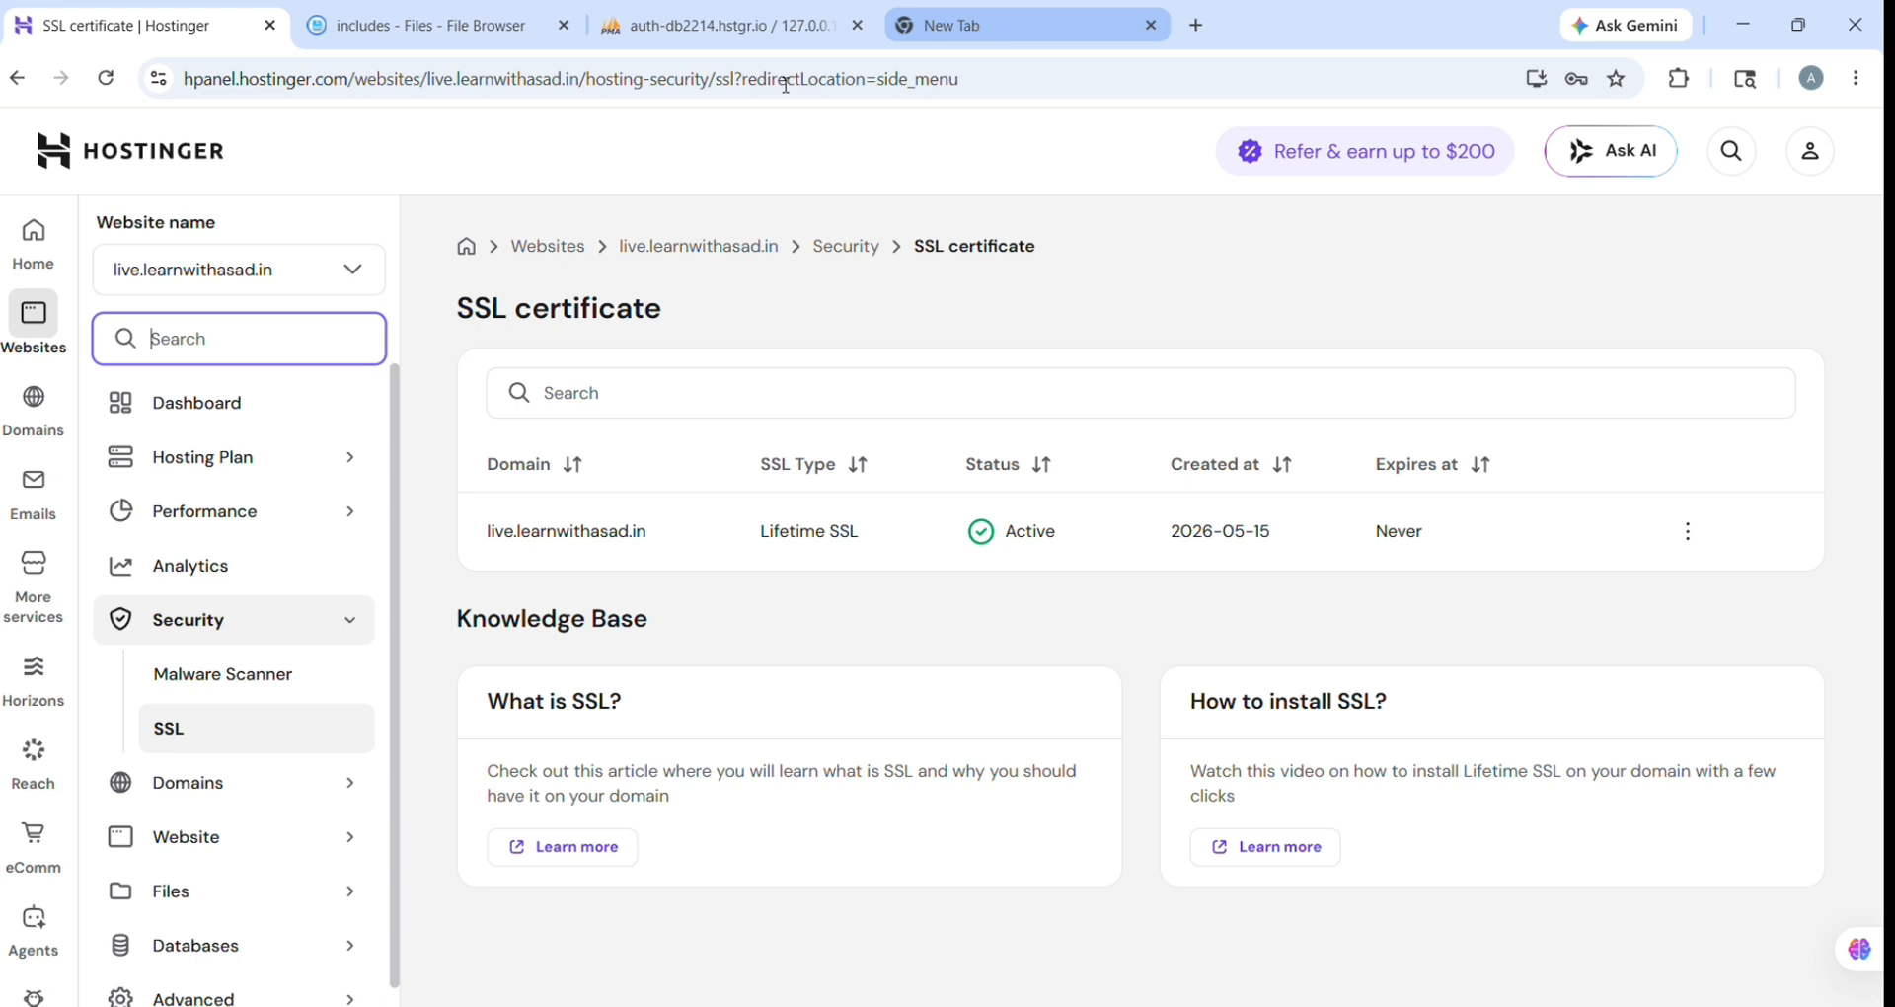
# Step: Load live.learnwithasad.in in the empty Chrome tab
pyautogui.click(977, 27)
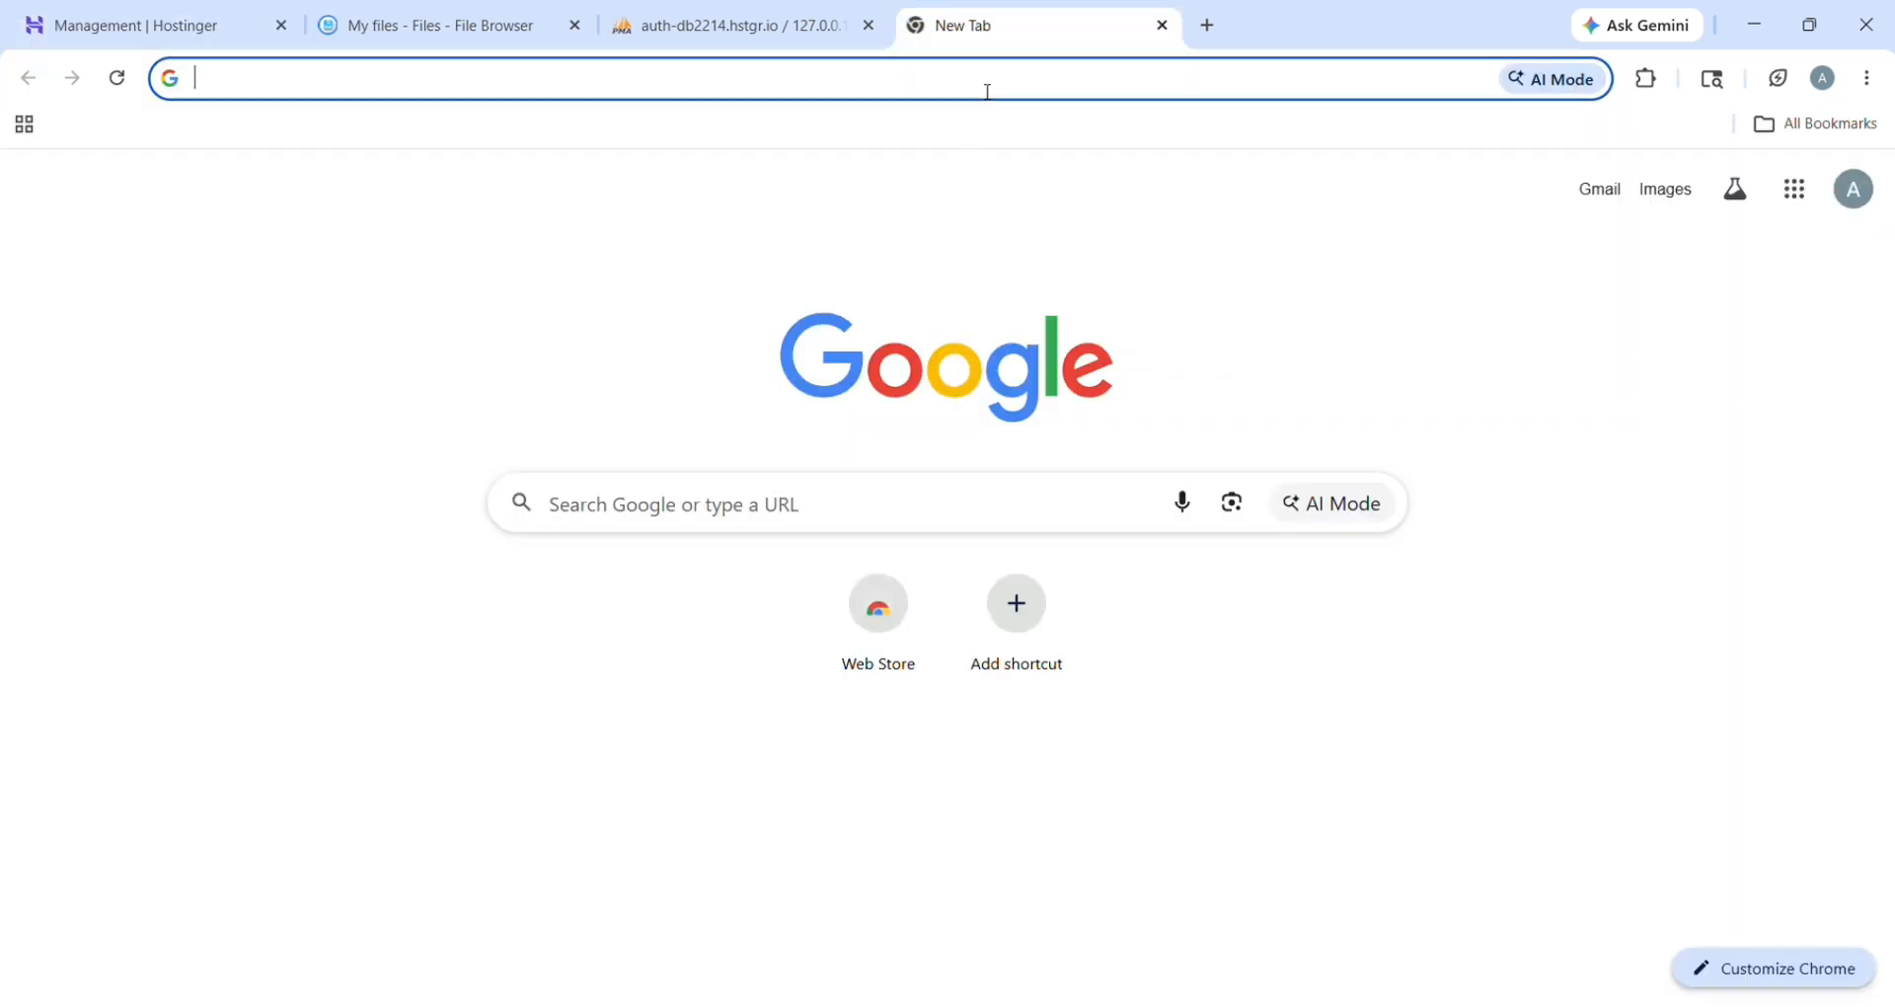
pyautogui.write('live')
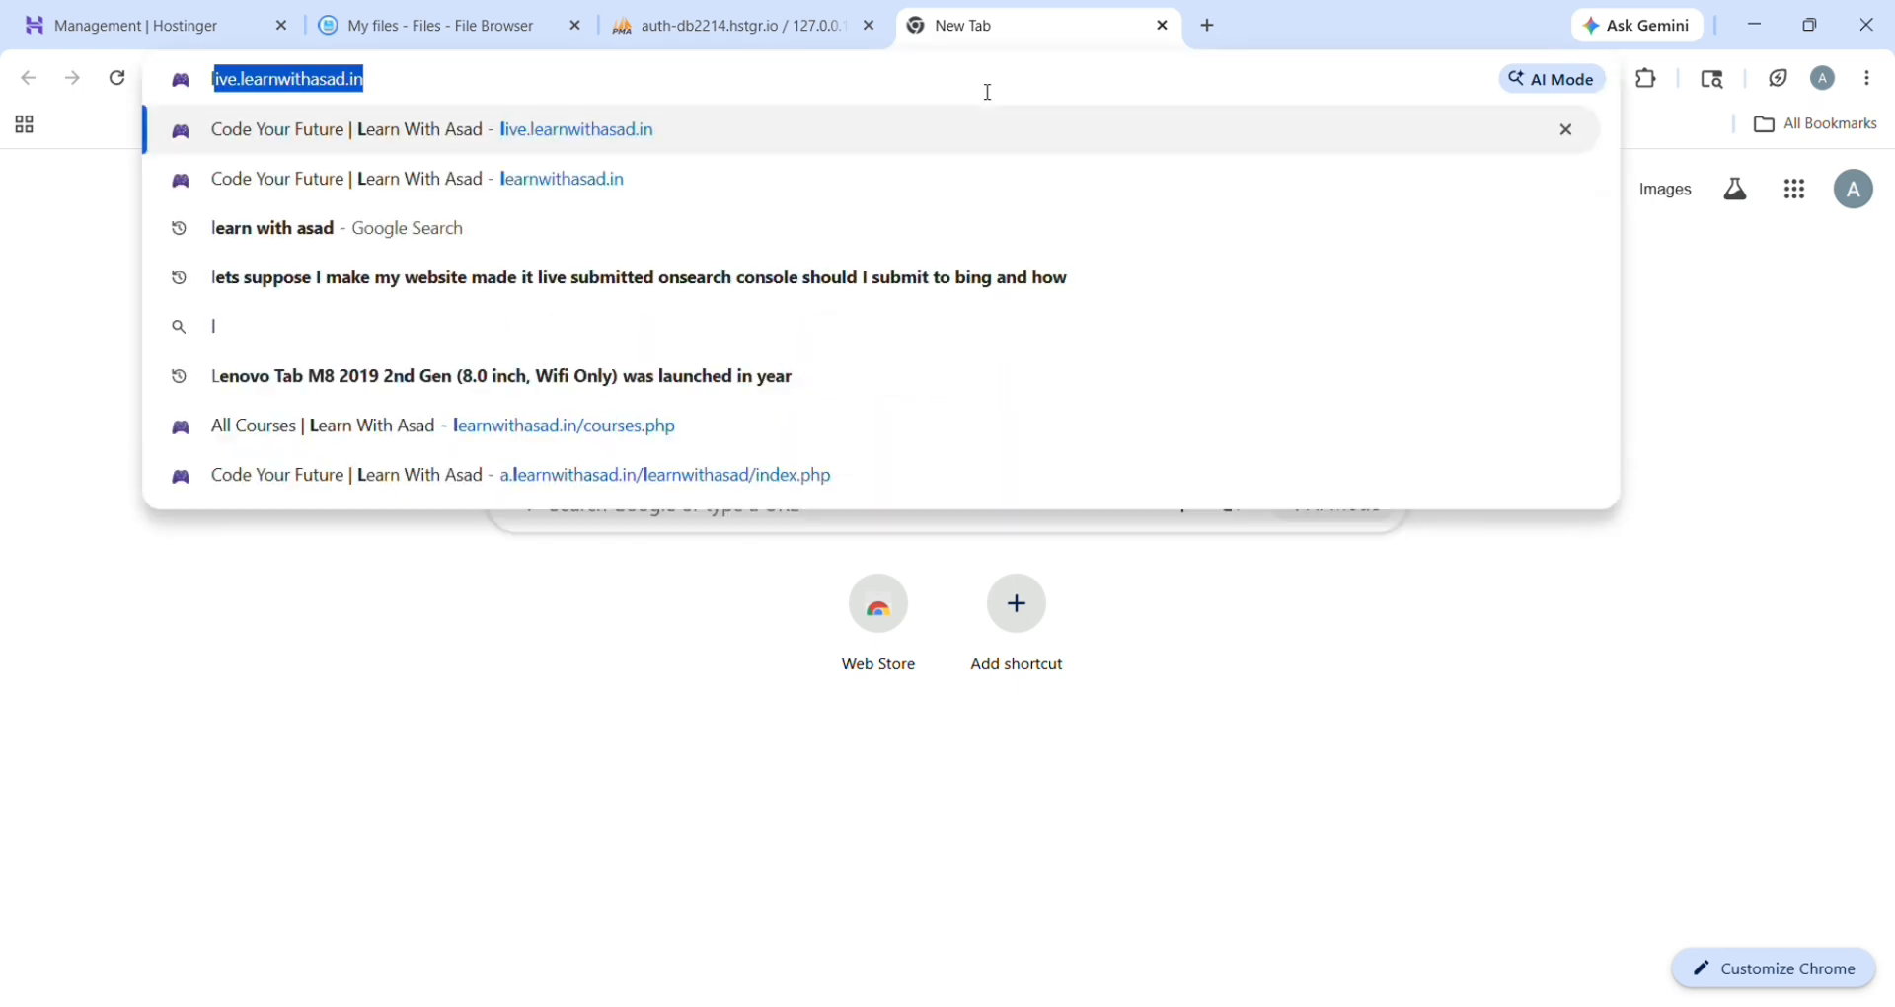
pyautogui.write('.learn')
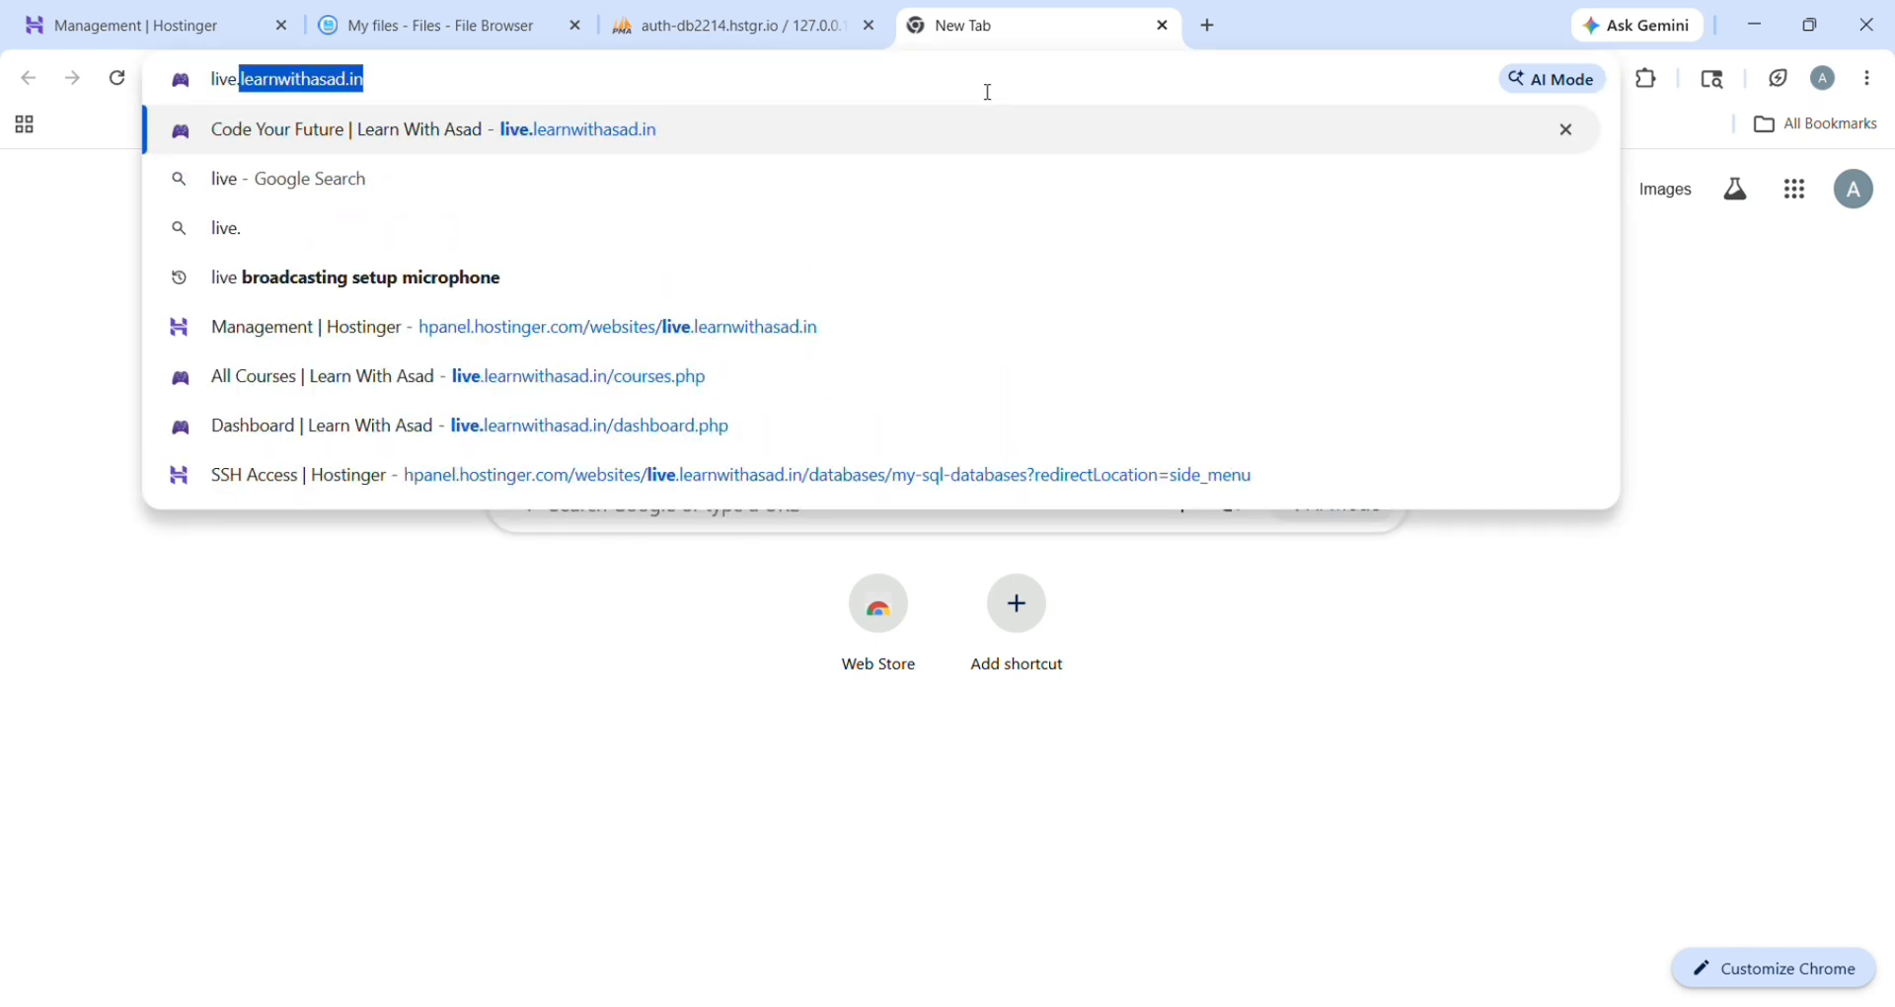
pyautogui.write('wit')
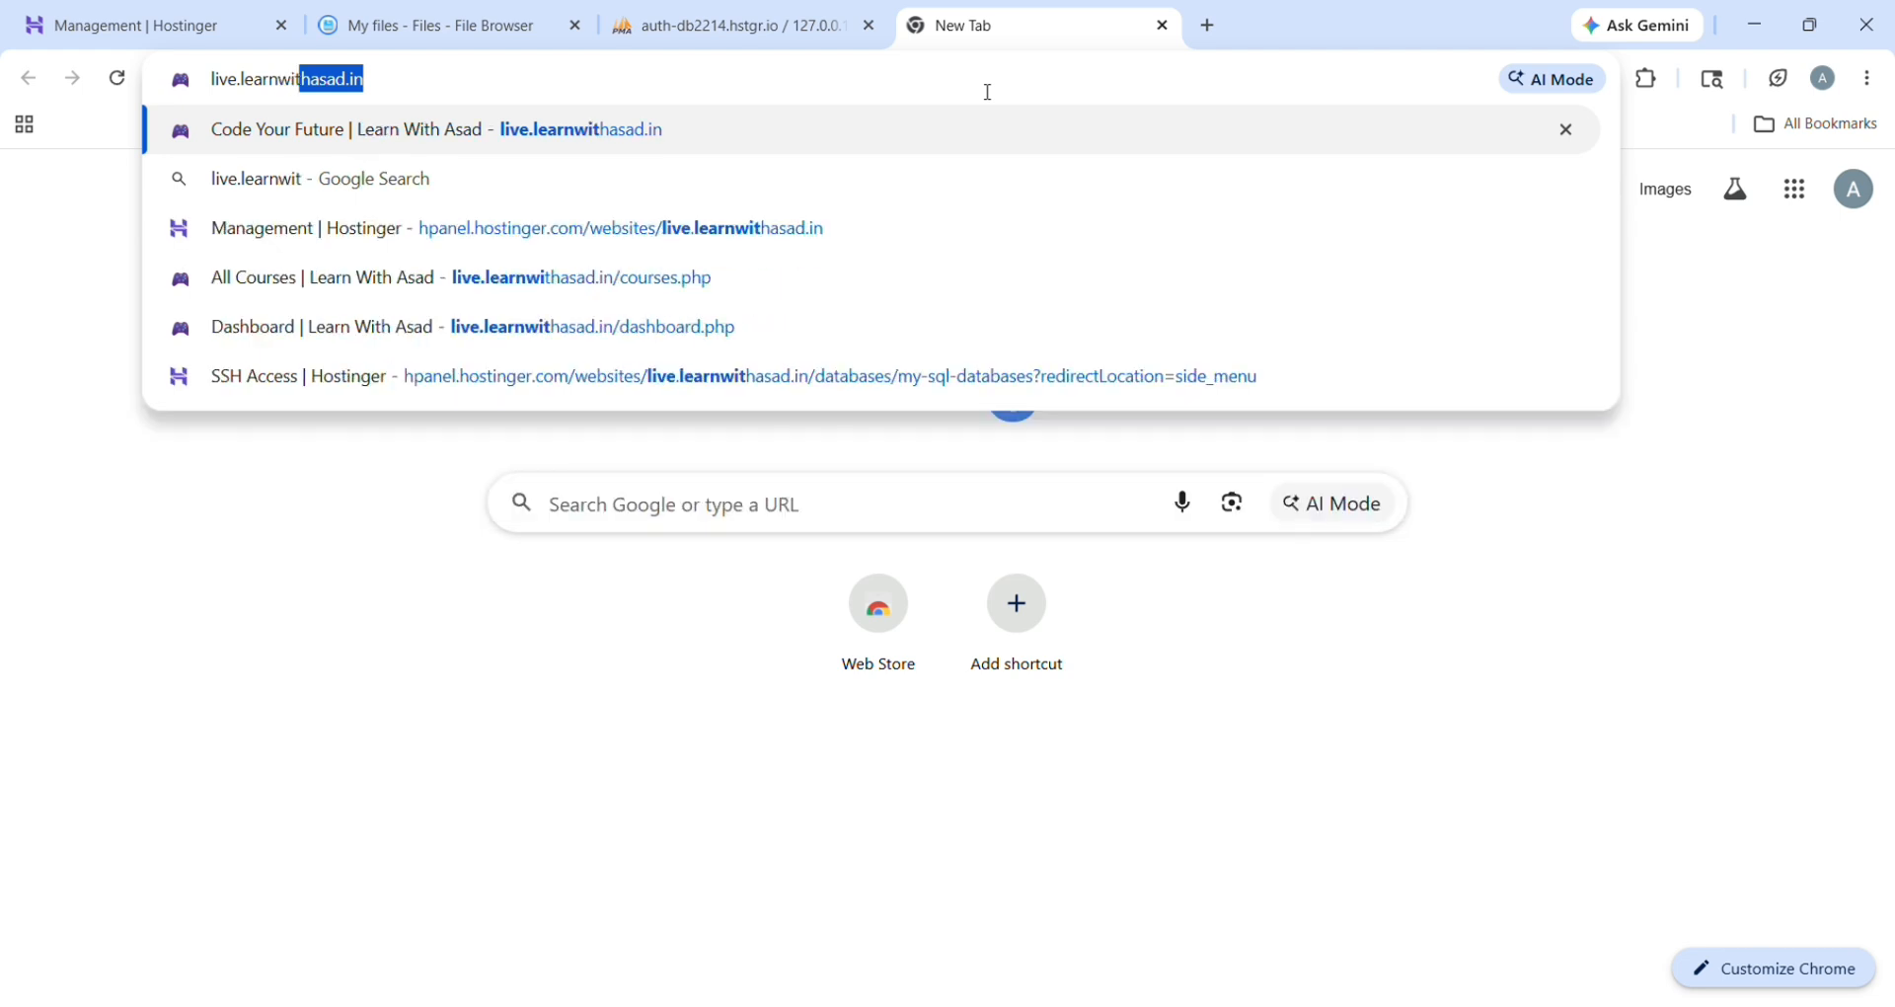
pyautogui.write('hasad.in')
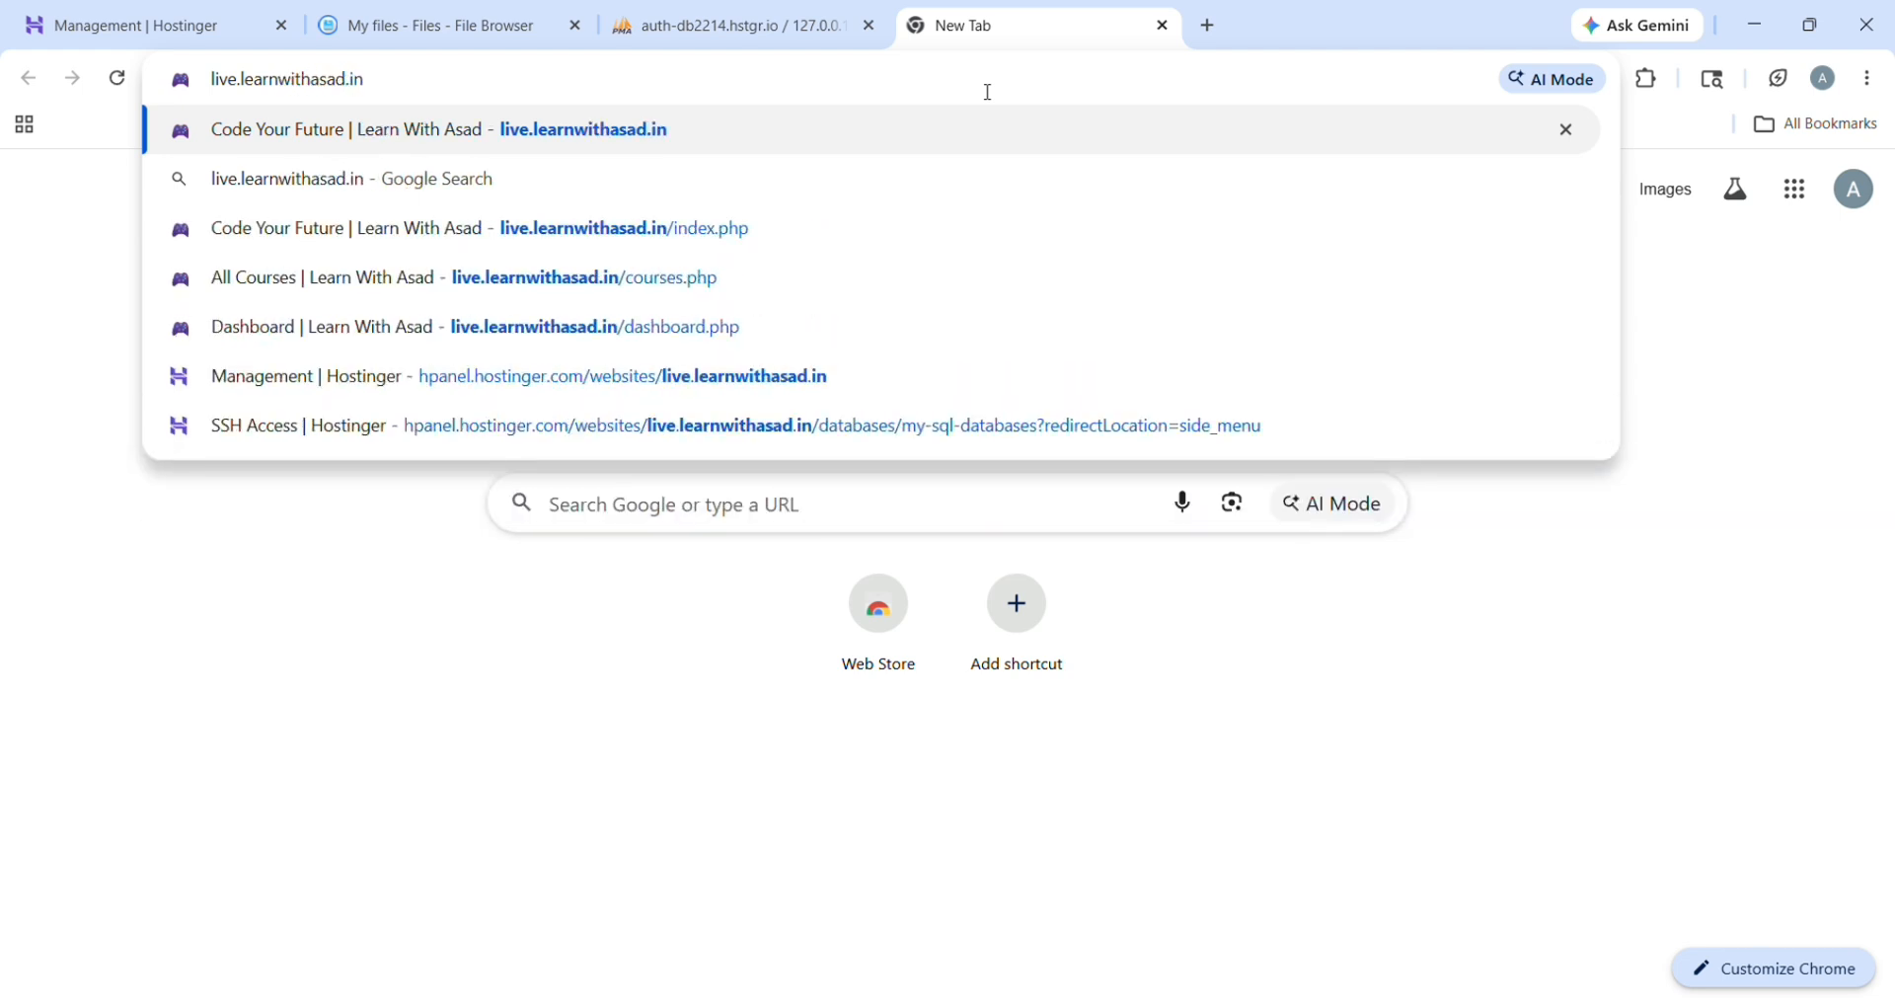
pyautogui.press('Return')
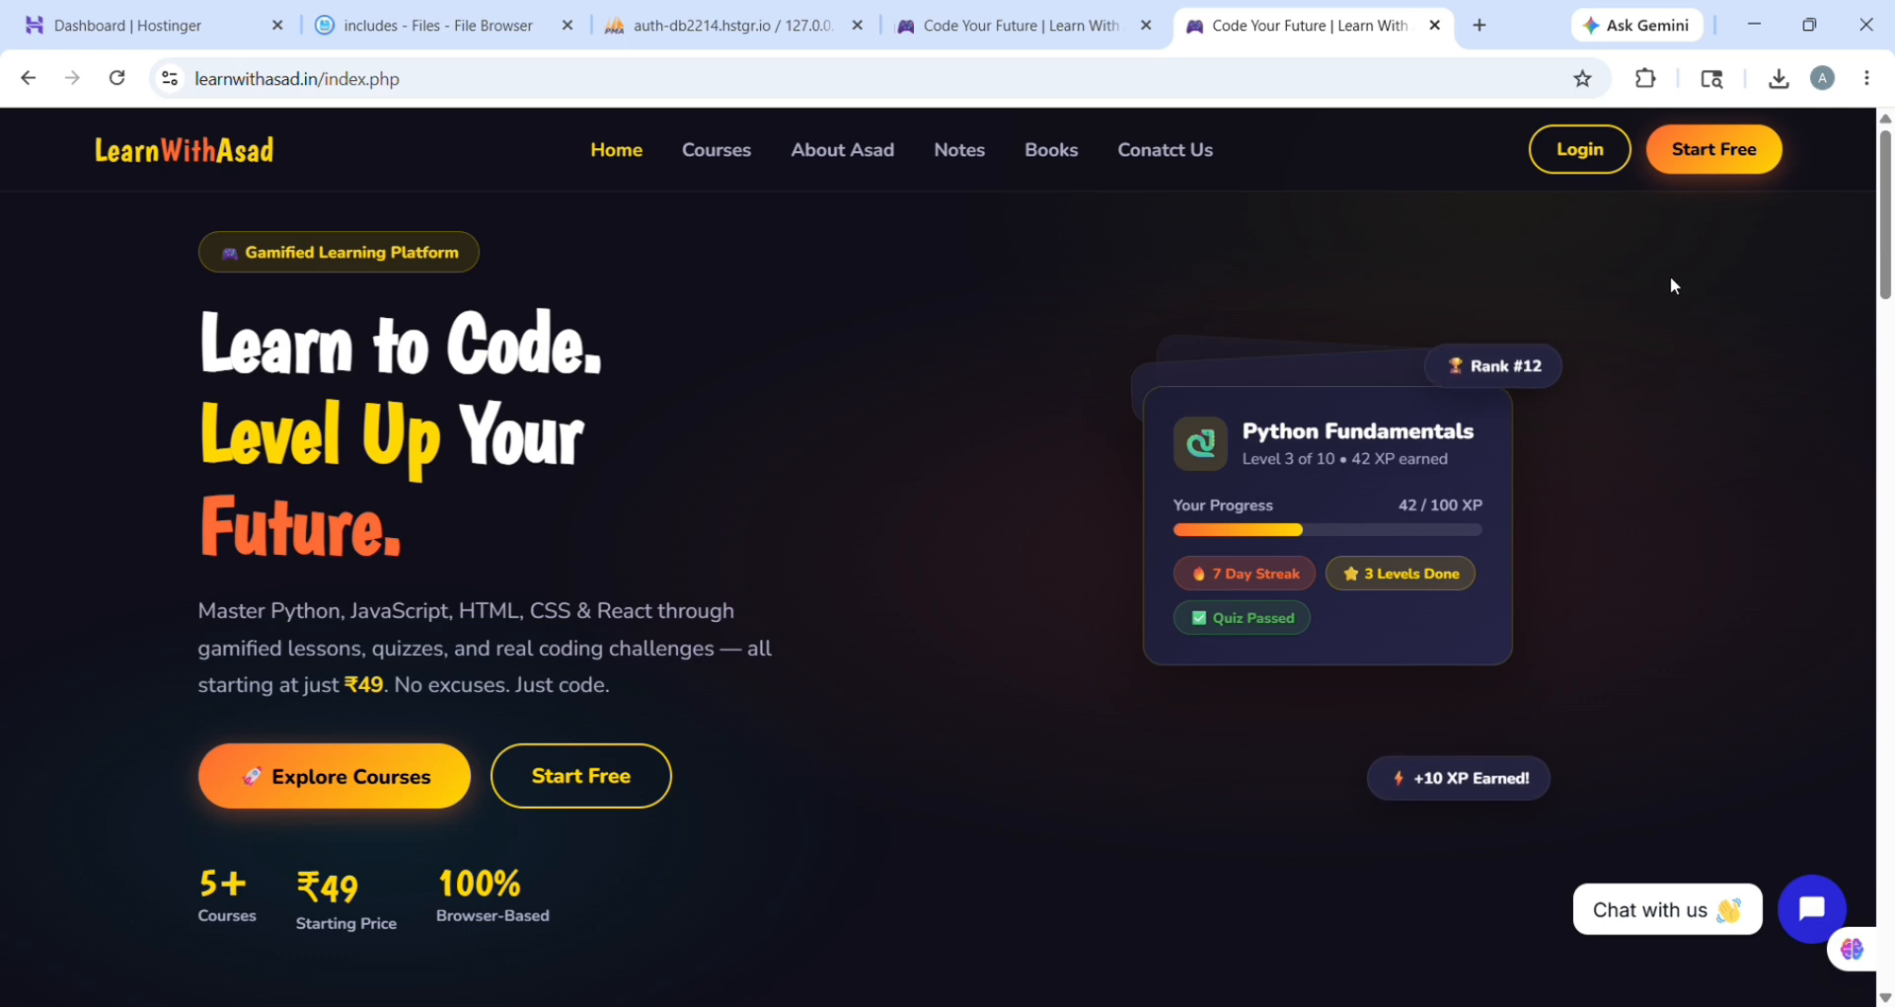
# Step: Browse the homepage and Courses list, then open the register.php Create Account form
pyautogui.click(1742, 174)
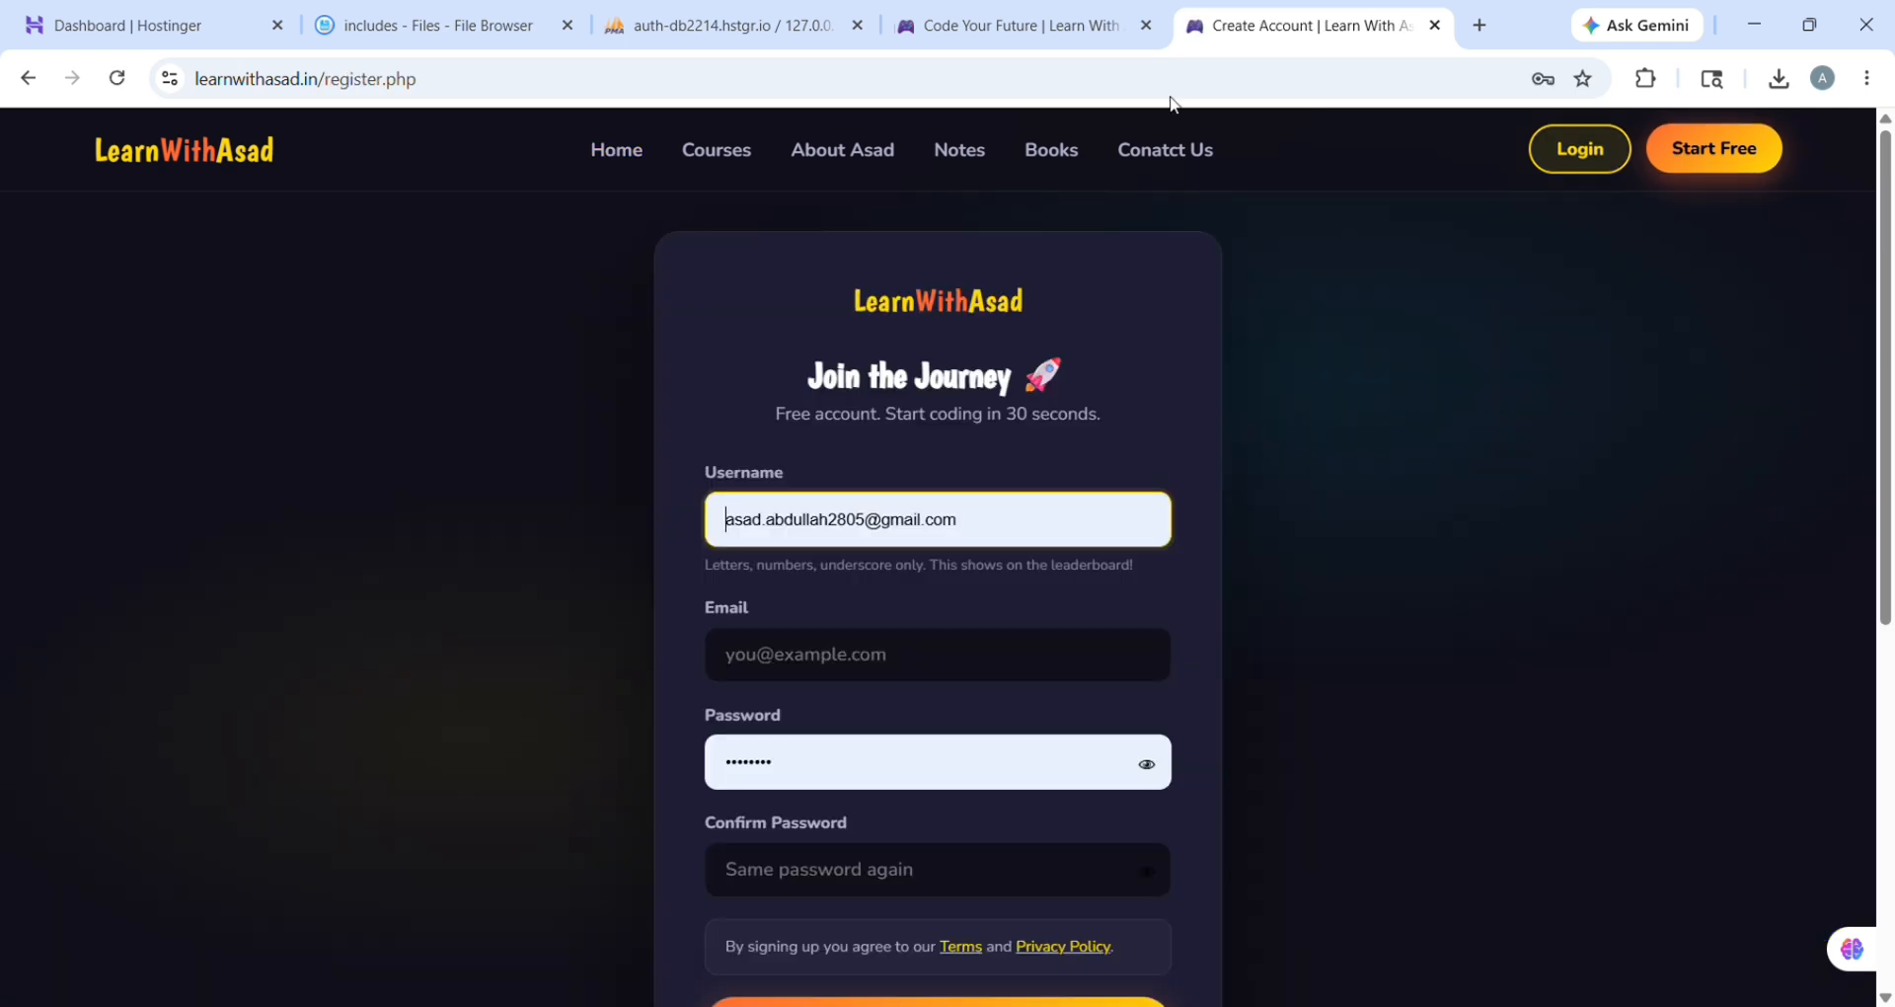
pyautogui.click(28, 78)
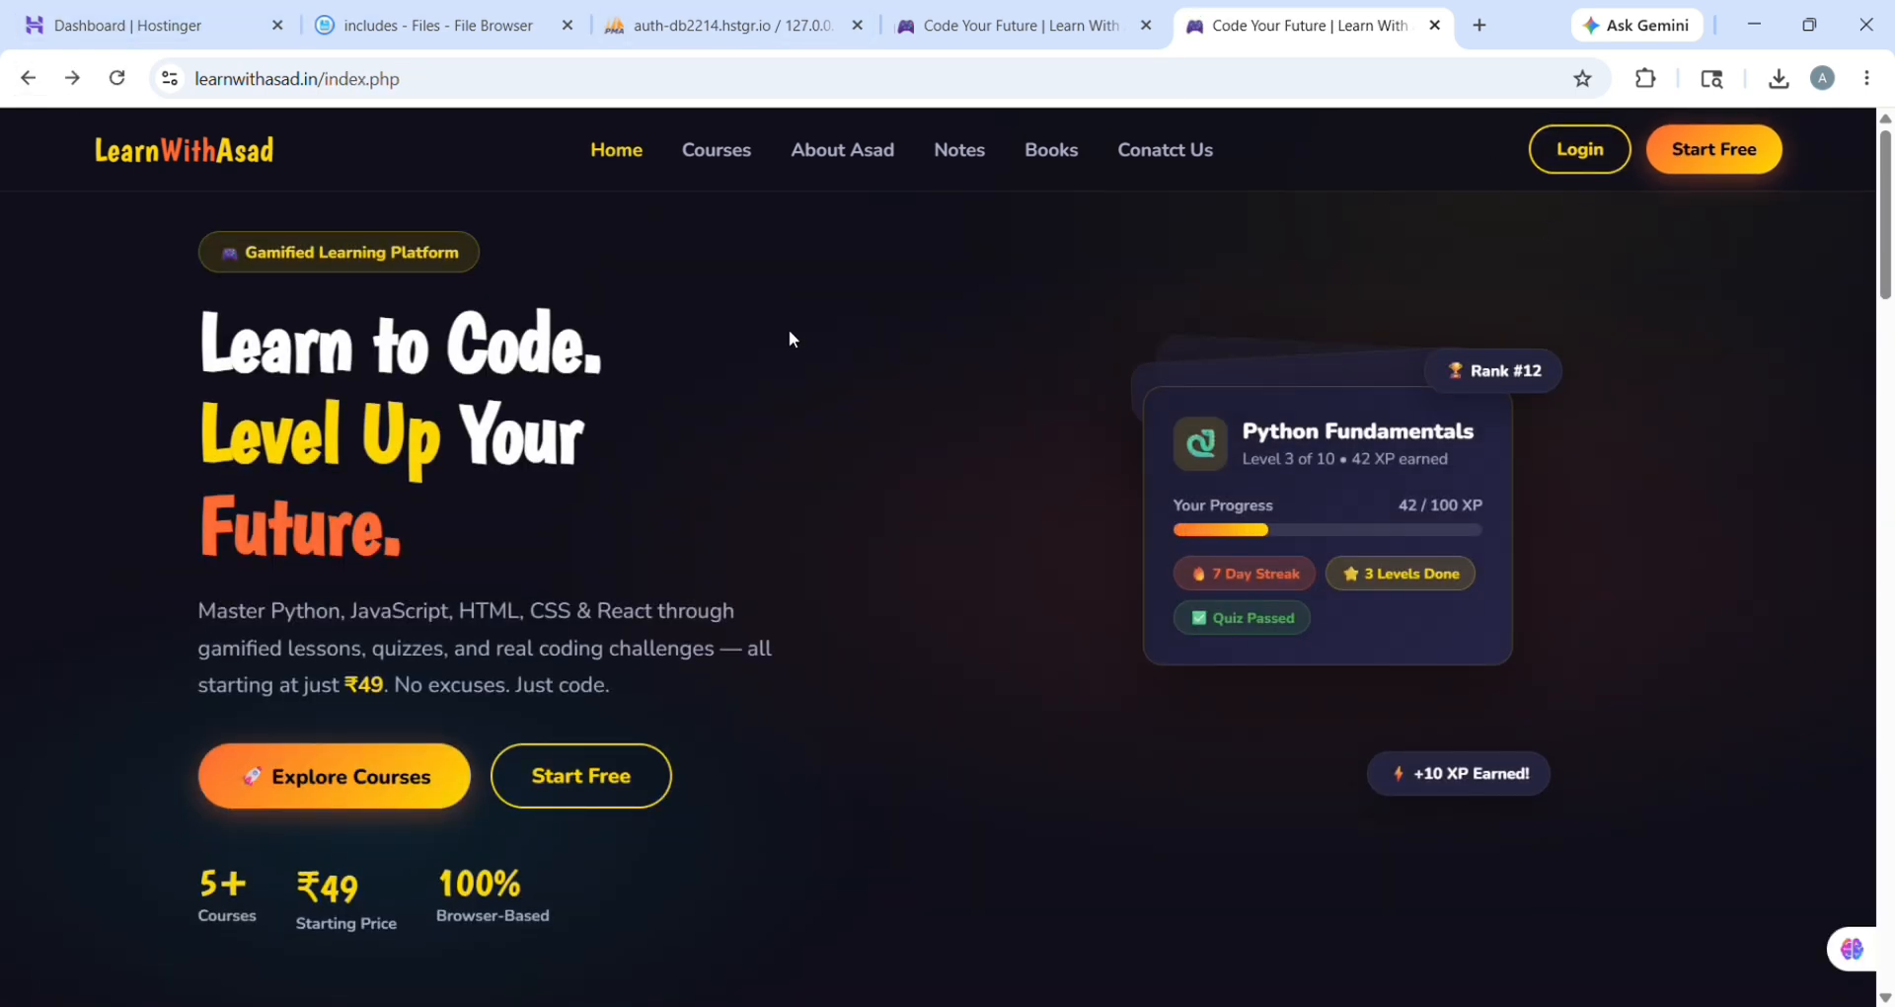
pyautogui.scroll(-18, 788, 301)
pyautogui.scroll(-20, 790, 338)
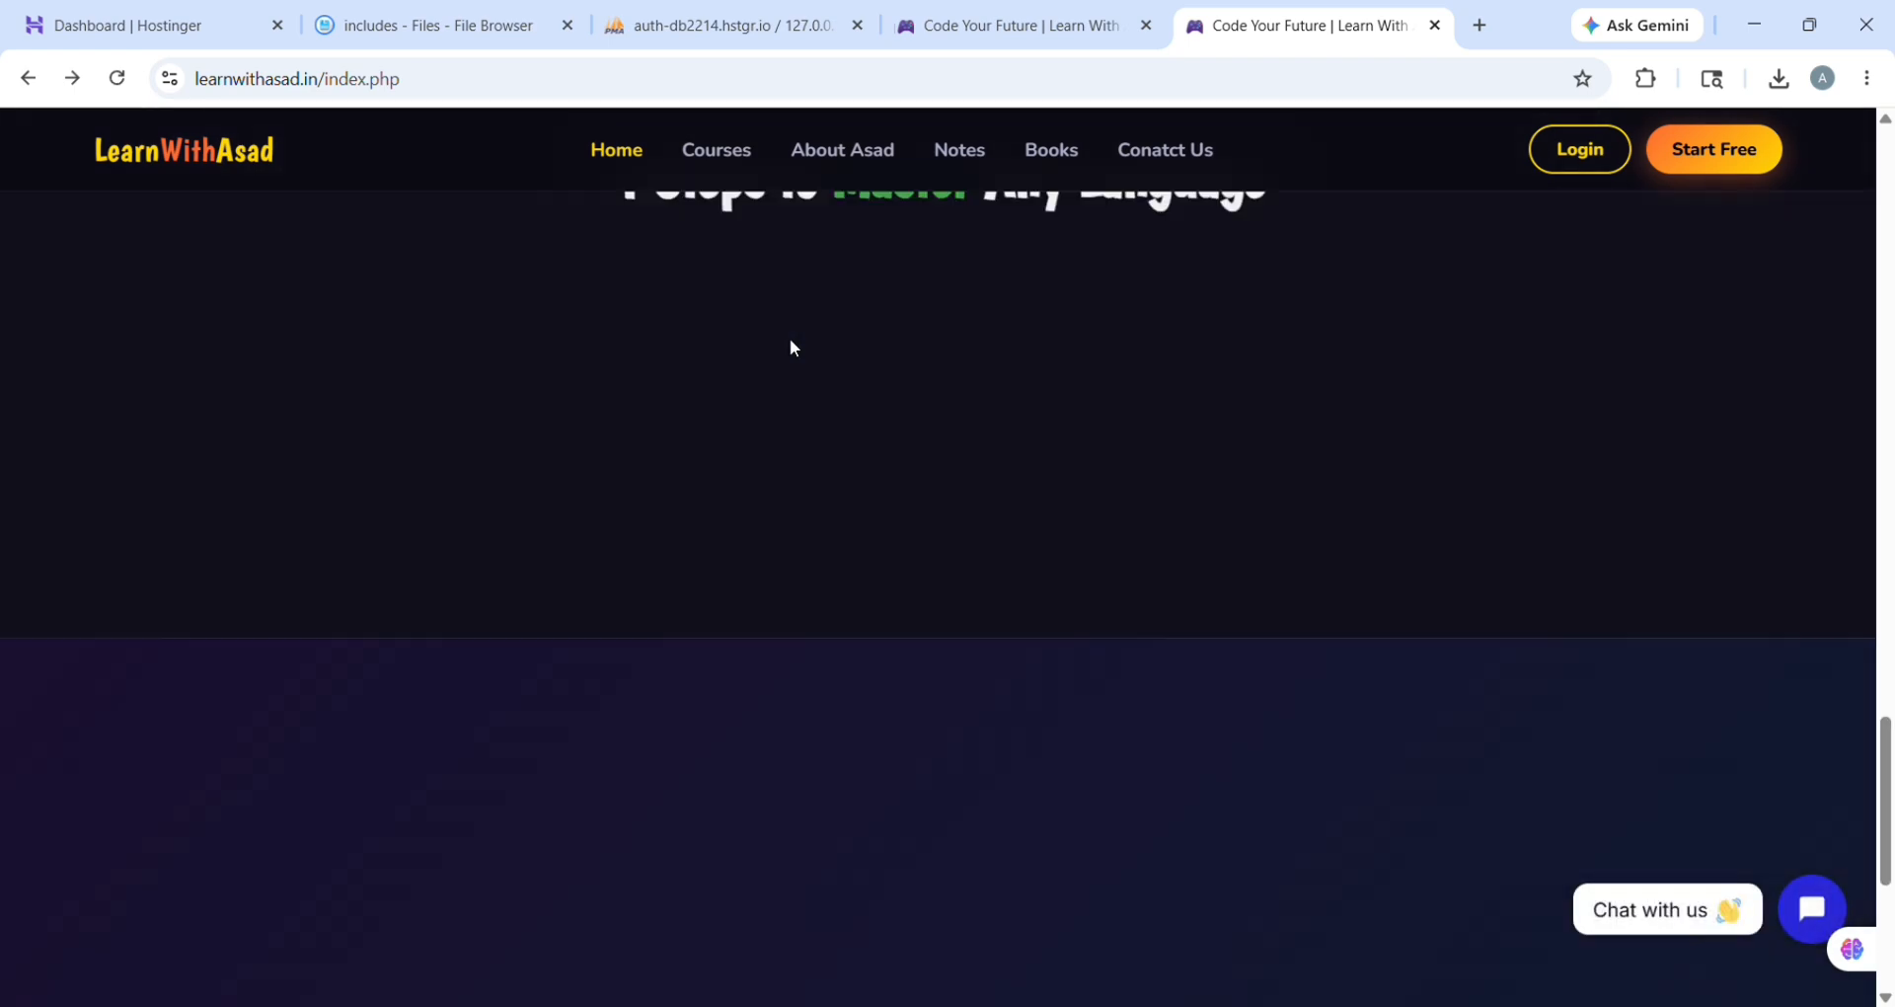
pyautogui.scroll(13, 789, 340)
pyautogui.click(716, 161)
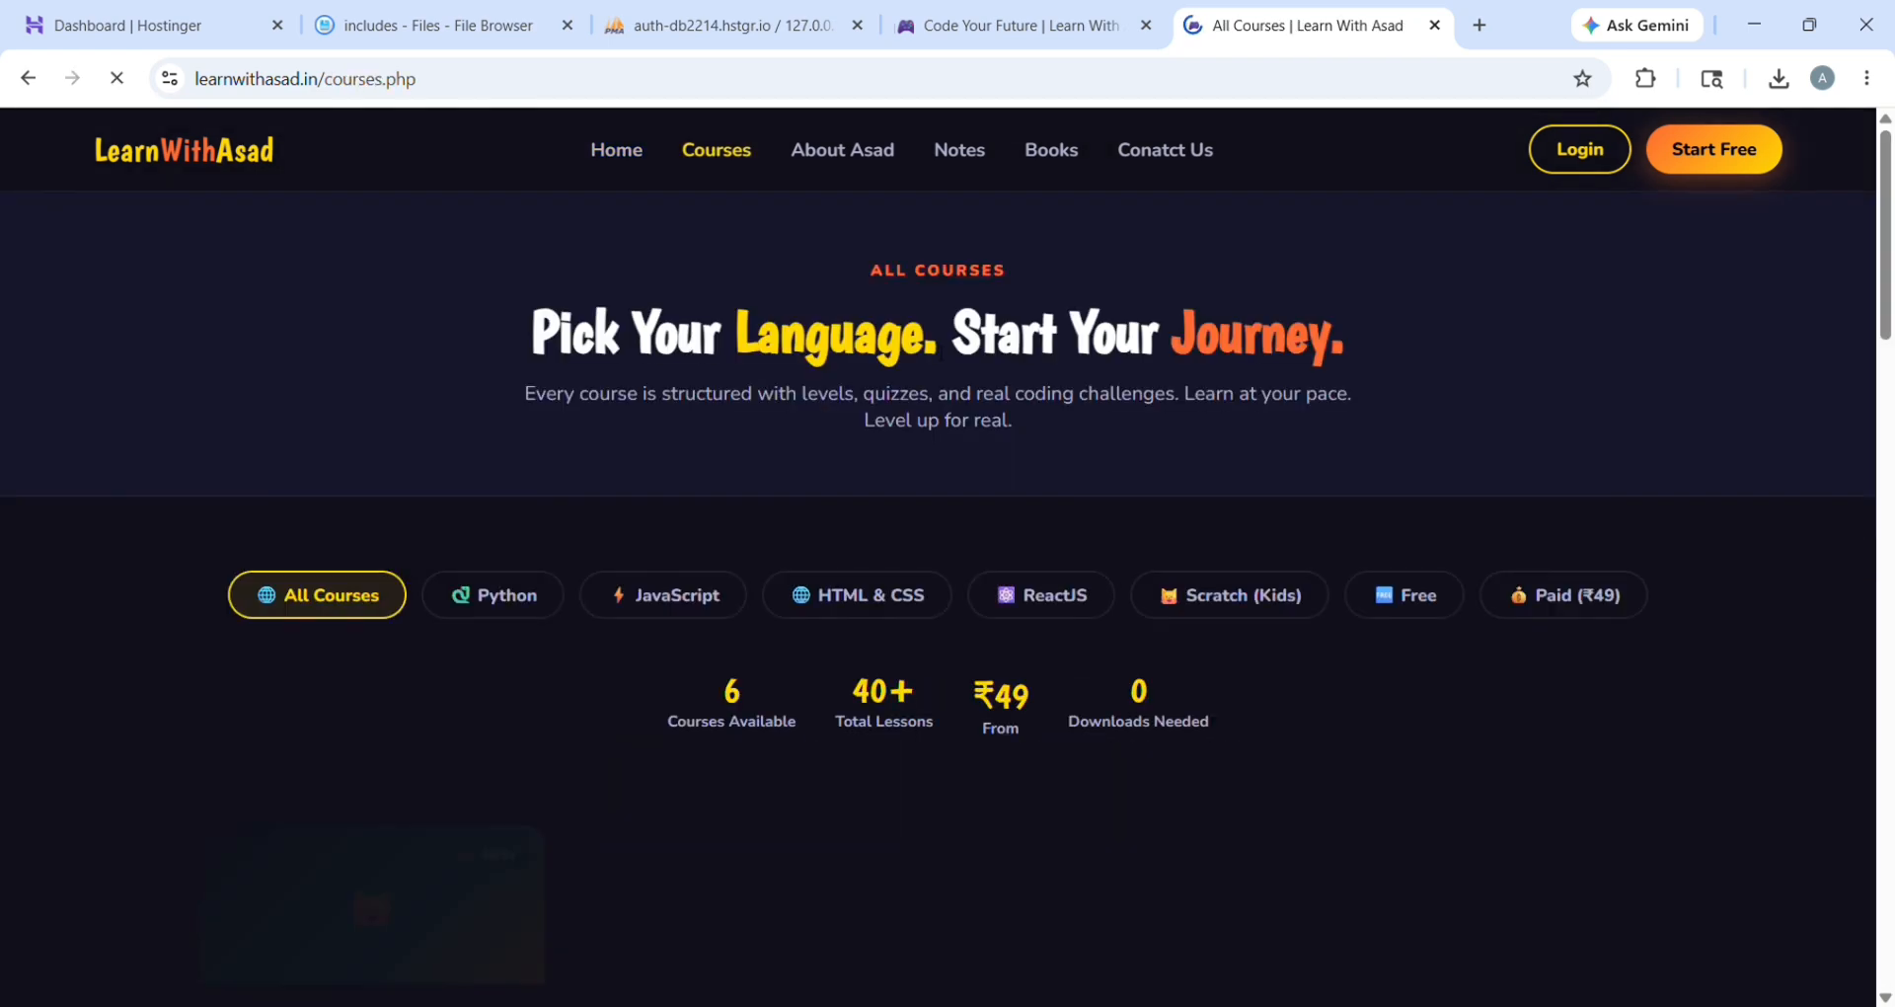
pyautogui.scroll(-15, 1044, 407)
pyautogui.scroll(5, 1344, 391)
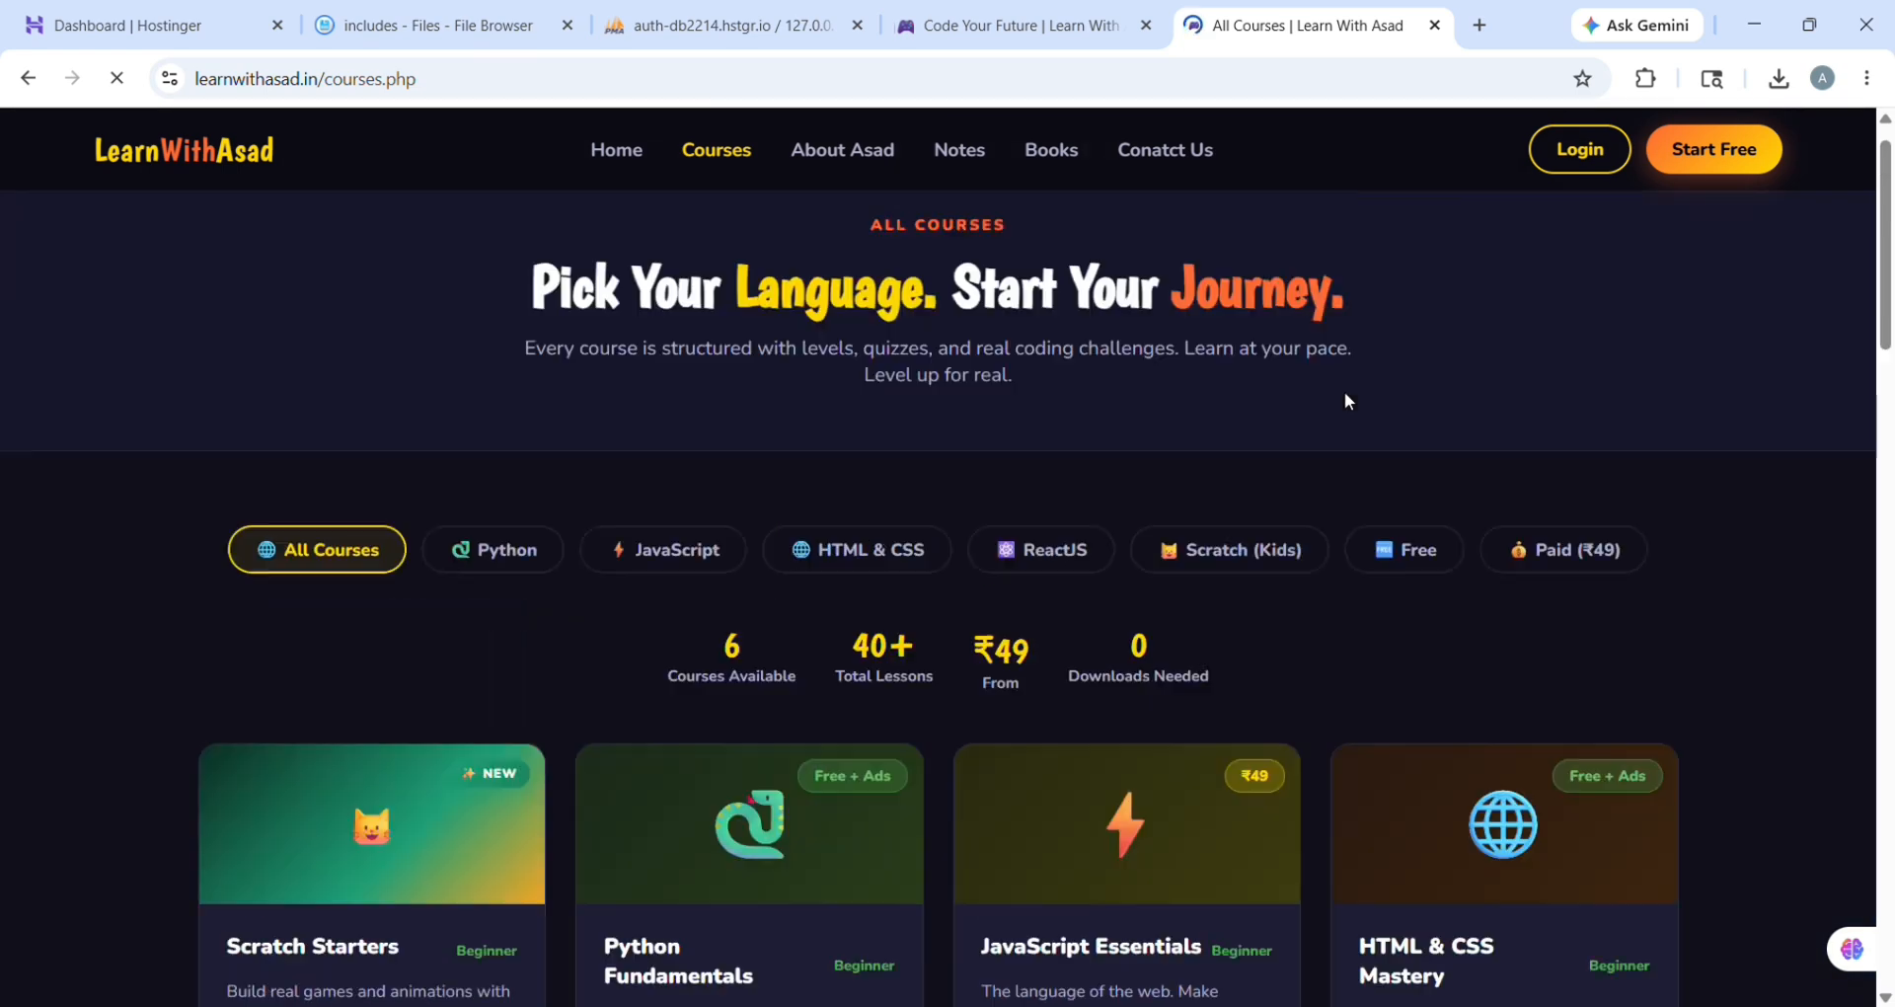
pyautogui.click(1737, 176)
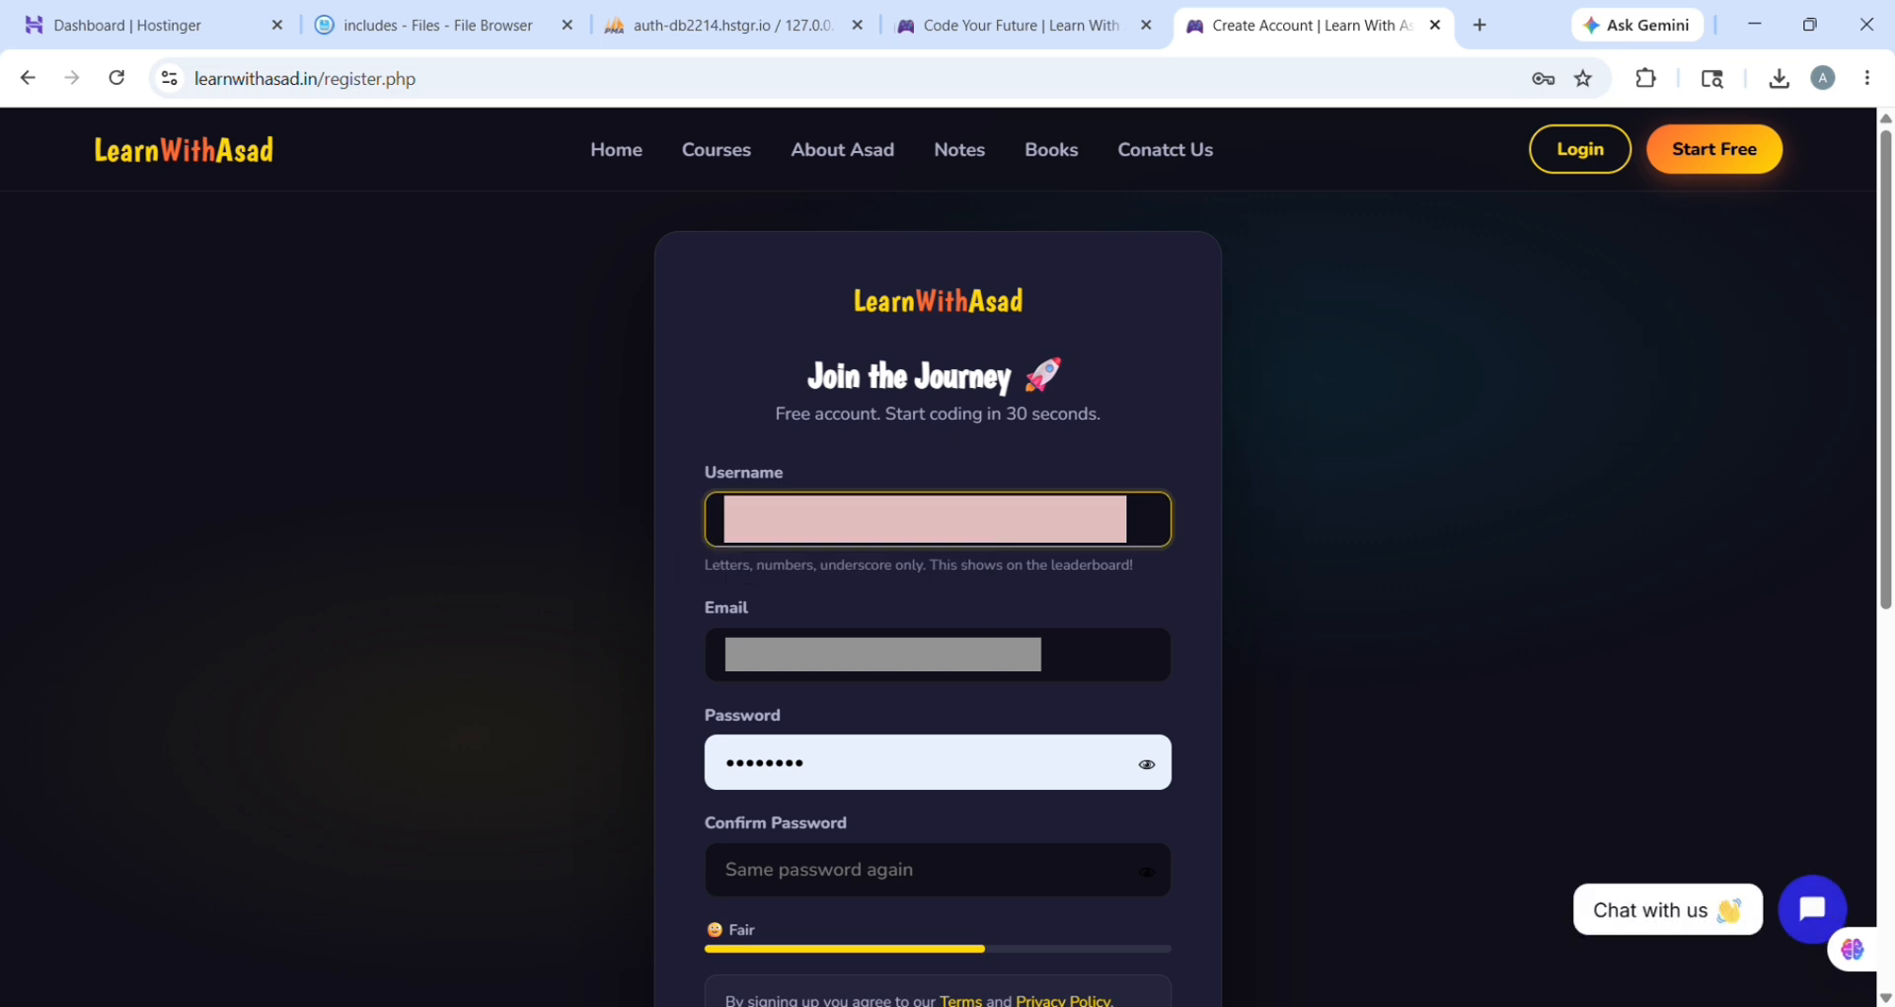
# Step: Fill in the email, set and confirm the account password, and submit Create Free Account
pyautogui.click(821, 679)
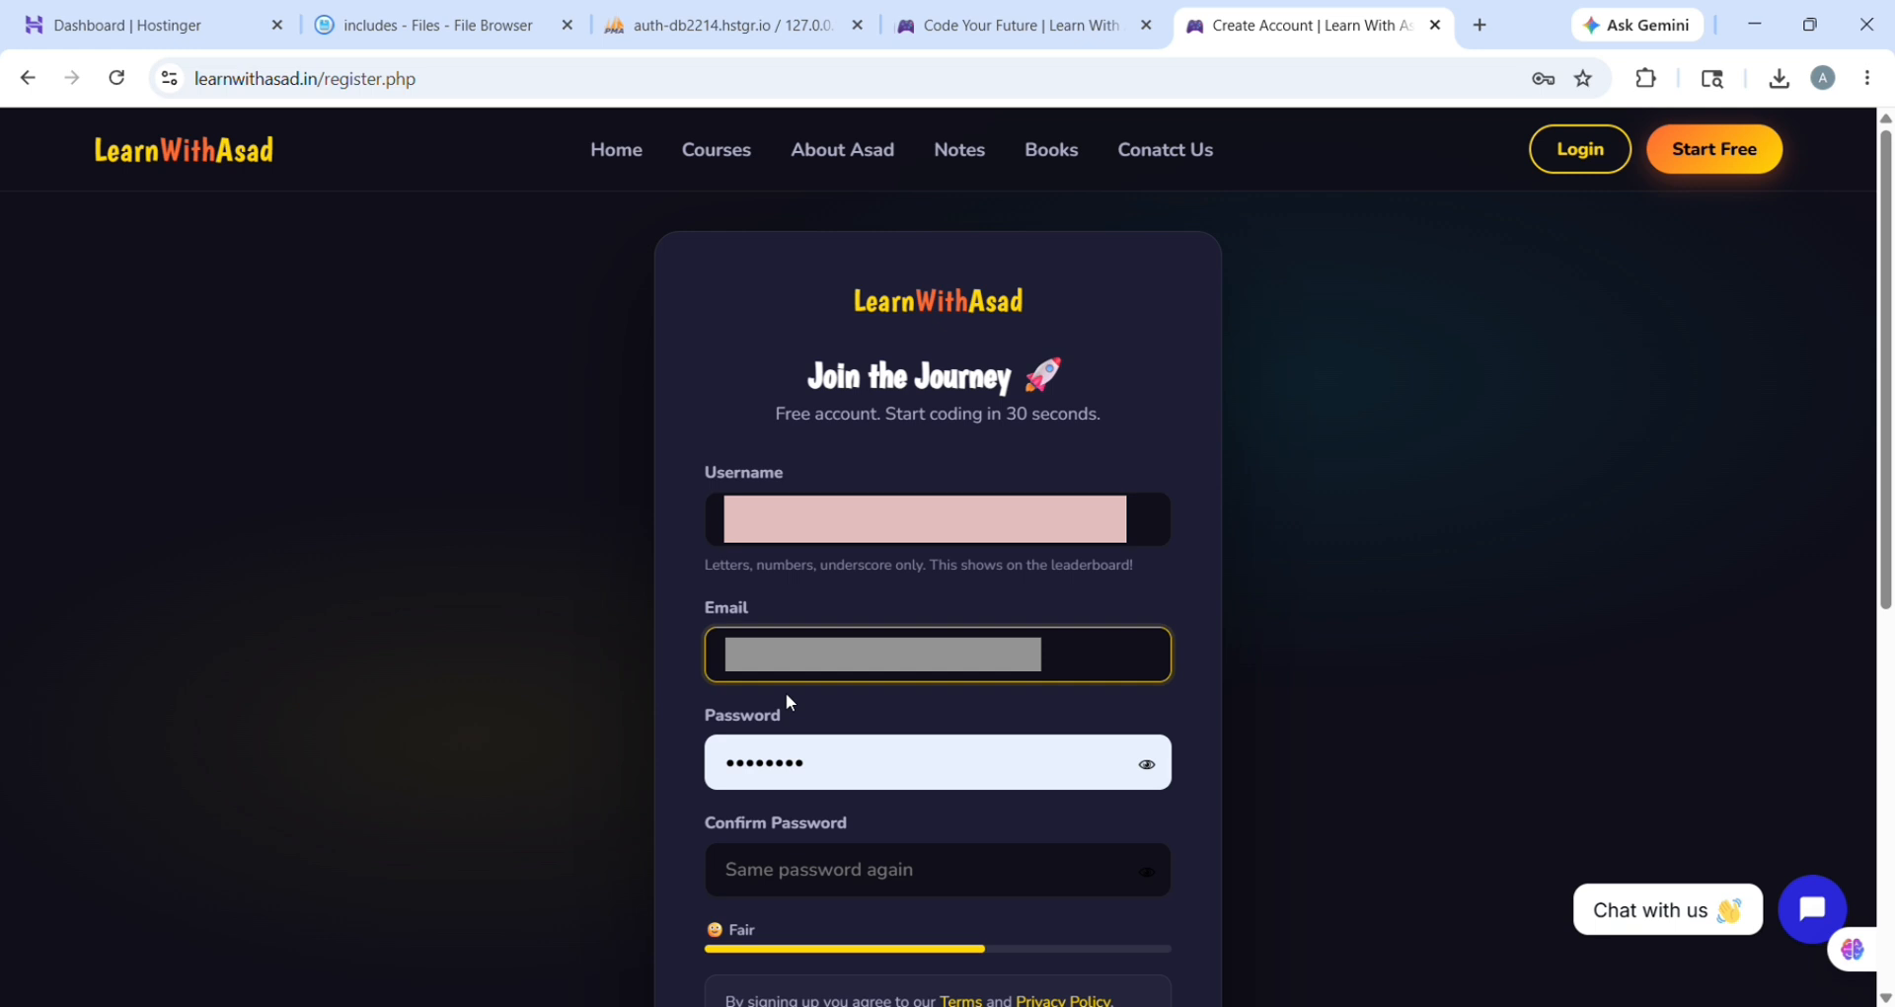
pyautogui.moveTo(809, 762); pyautogui.dragTo(695, 763)
pyautogui.write('••••••••')
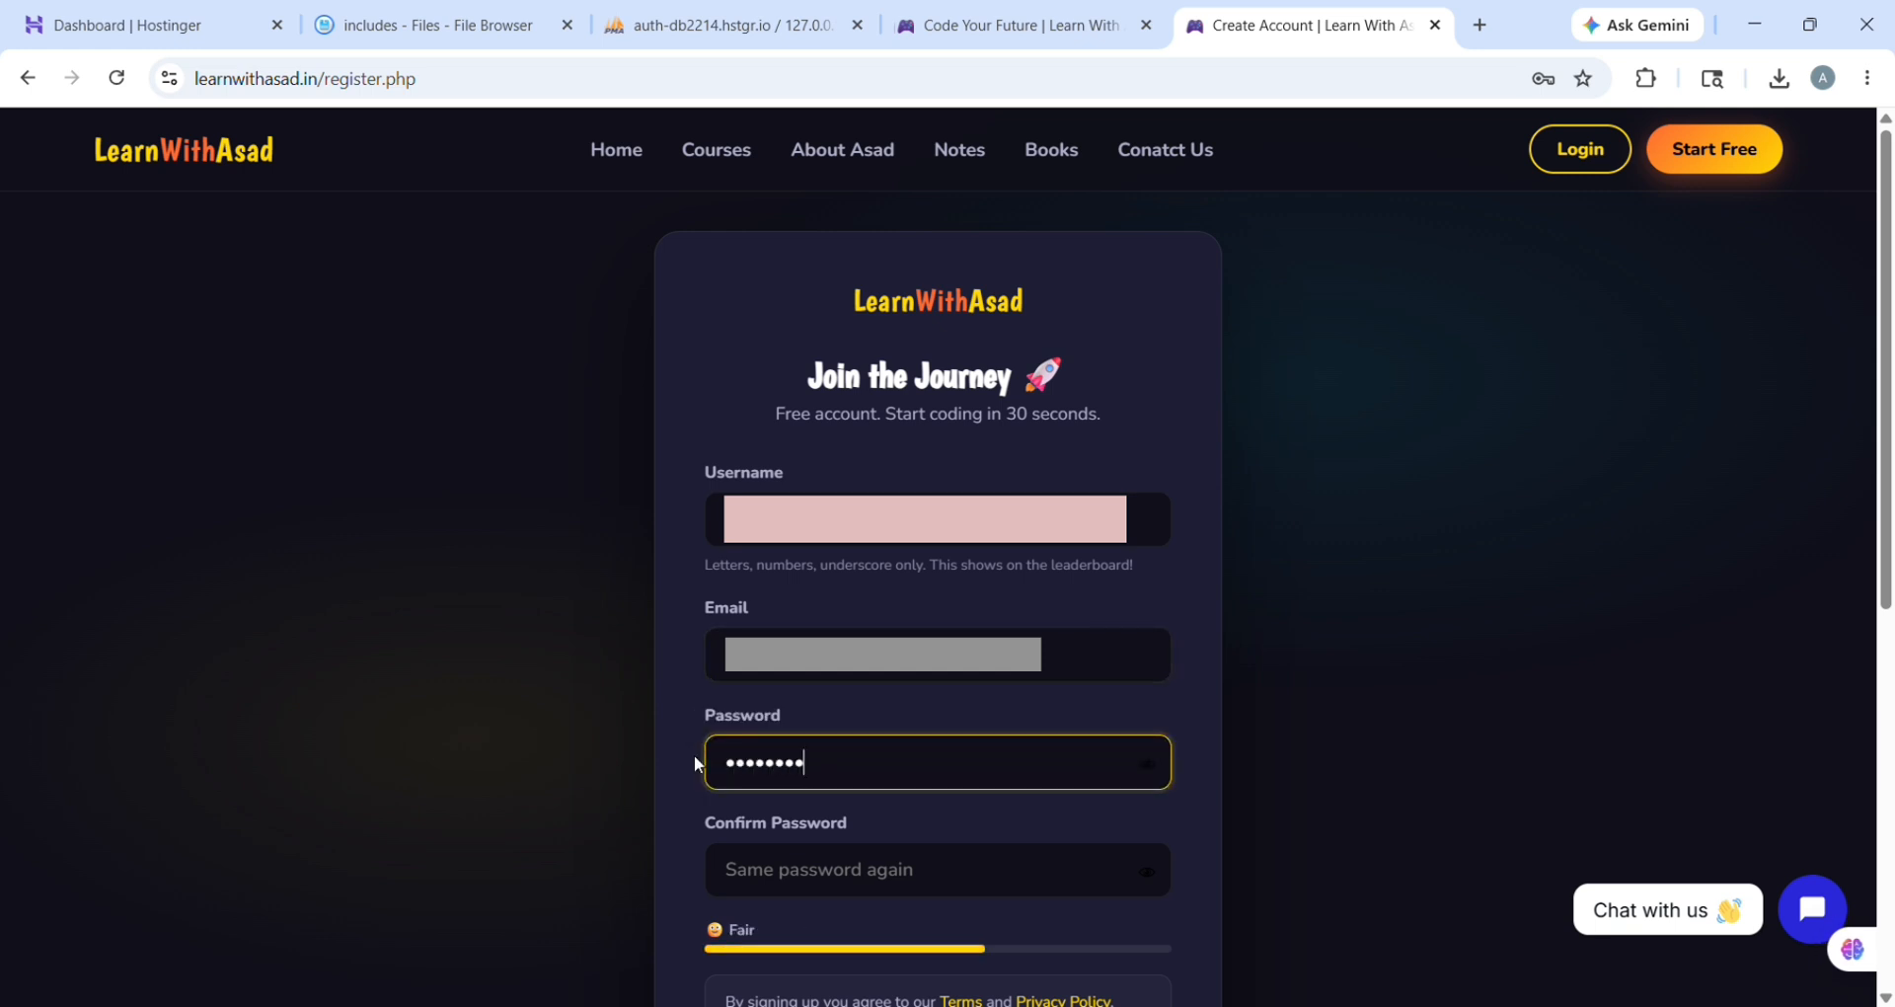
pyautogui.click(791, 876)
pyautogui.write('••••')
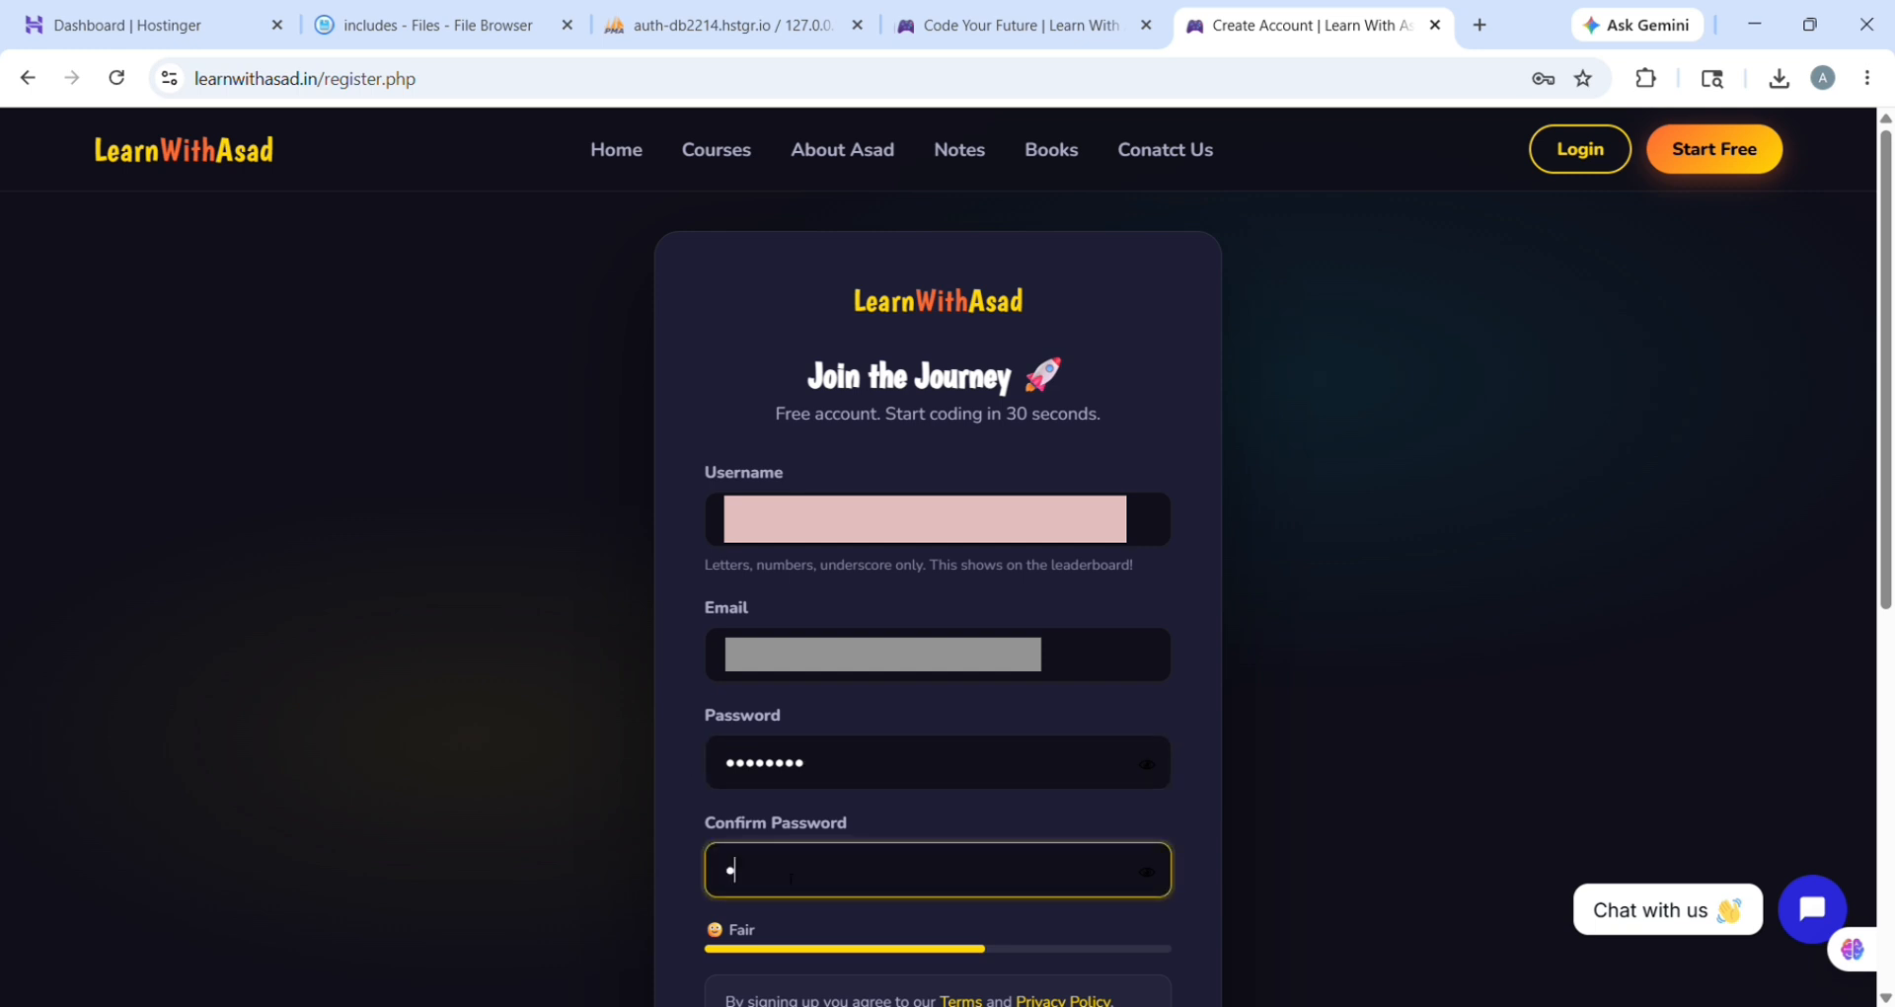
pyautogui.write('••••')
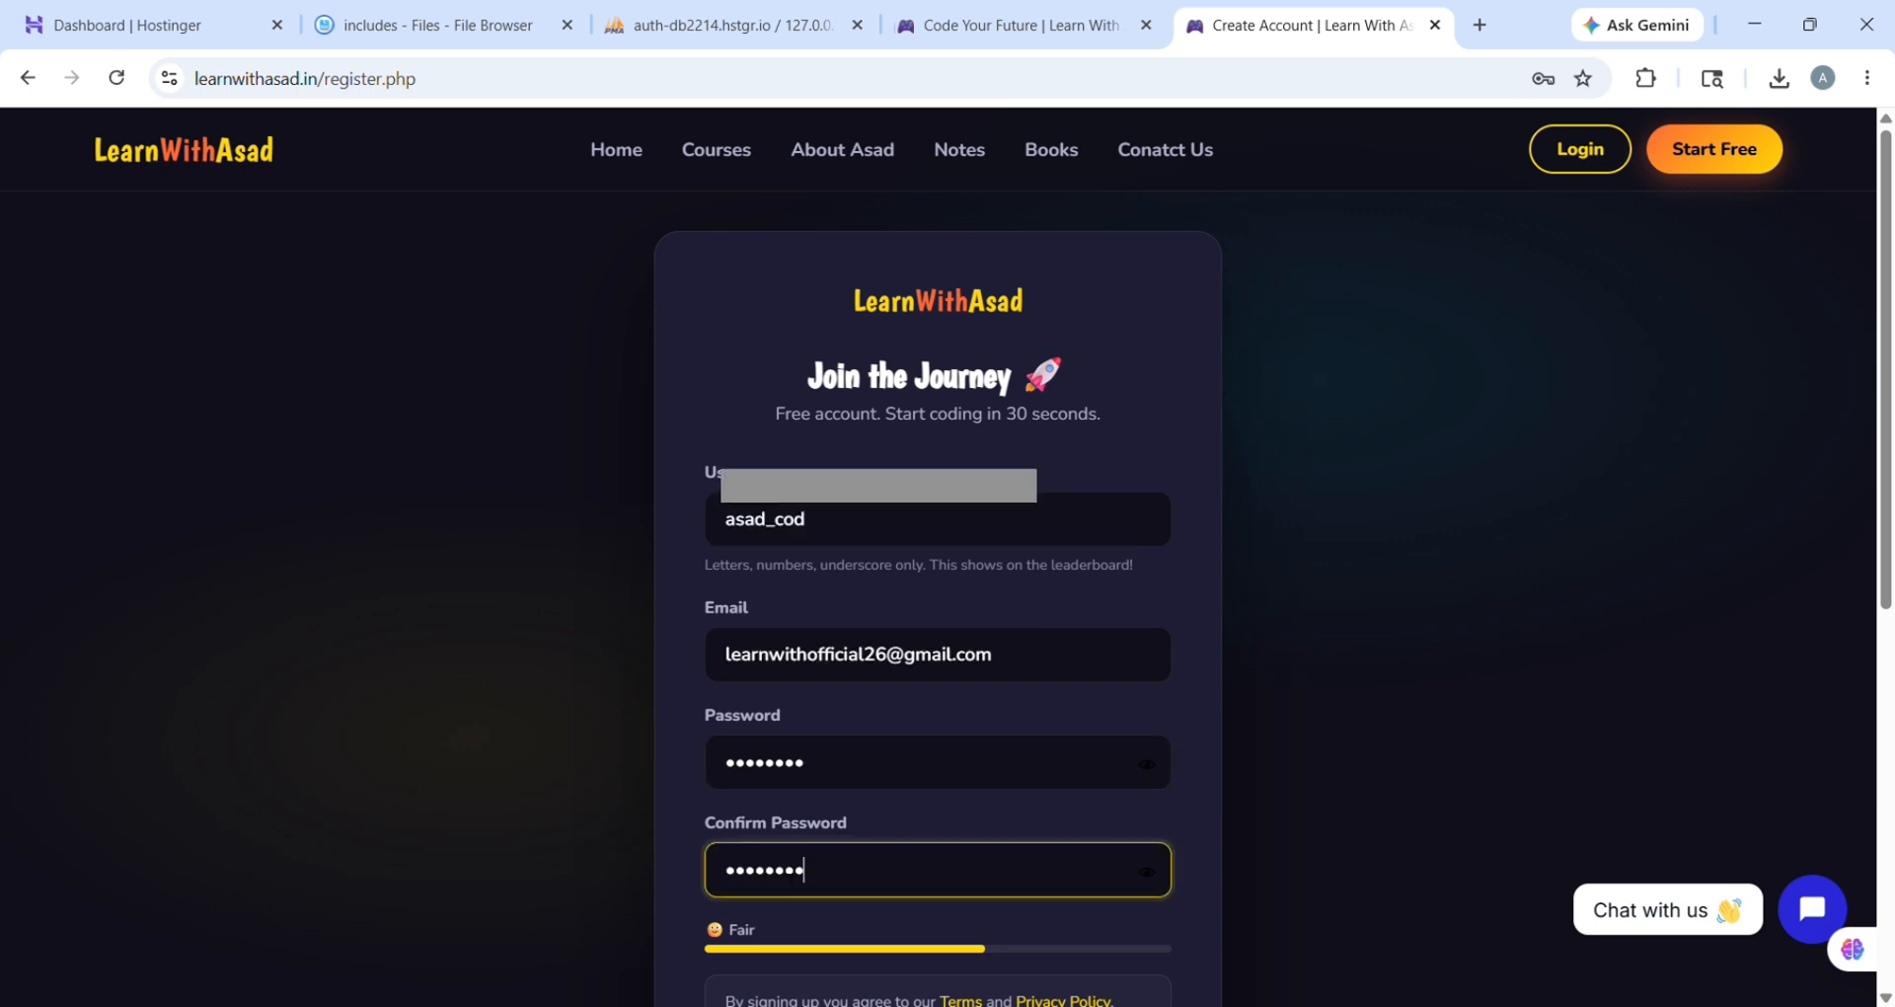
pyautogui.scroll(-2, 791, 876)
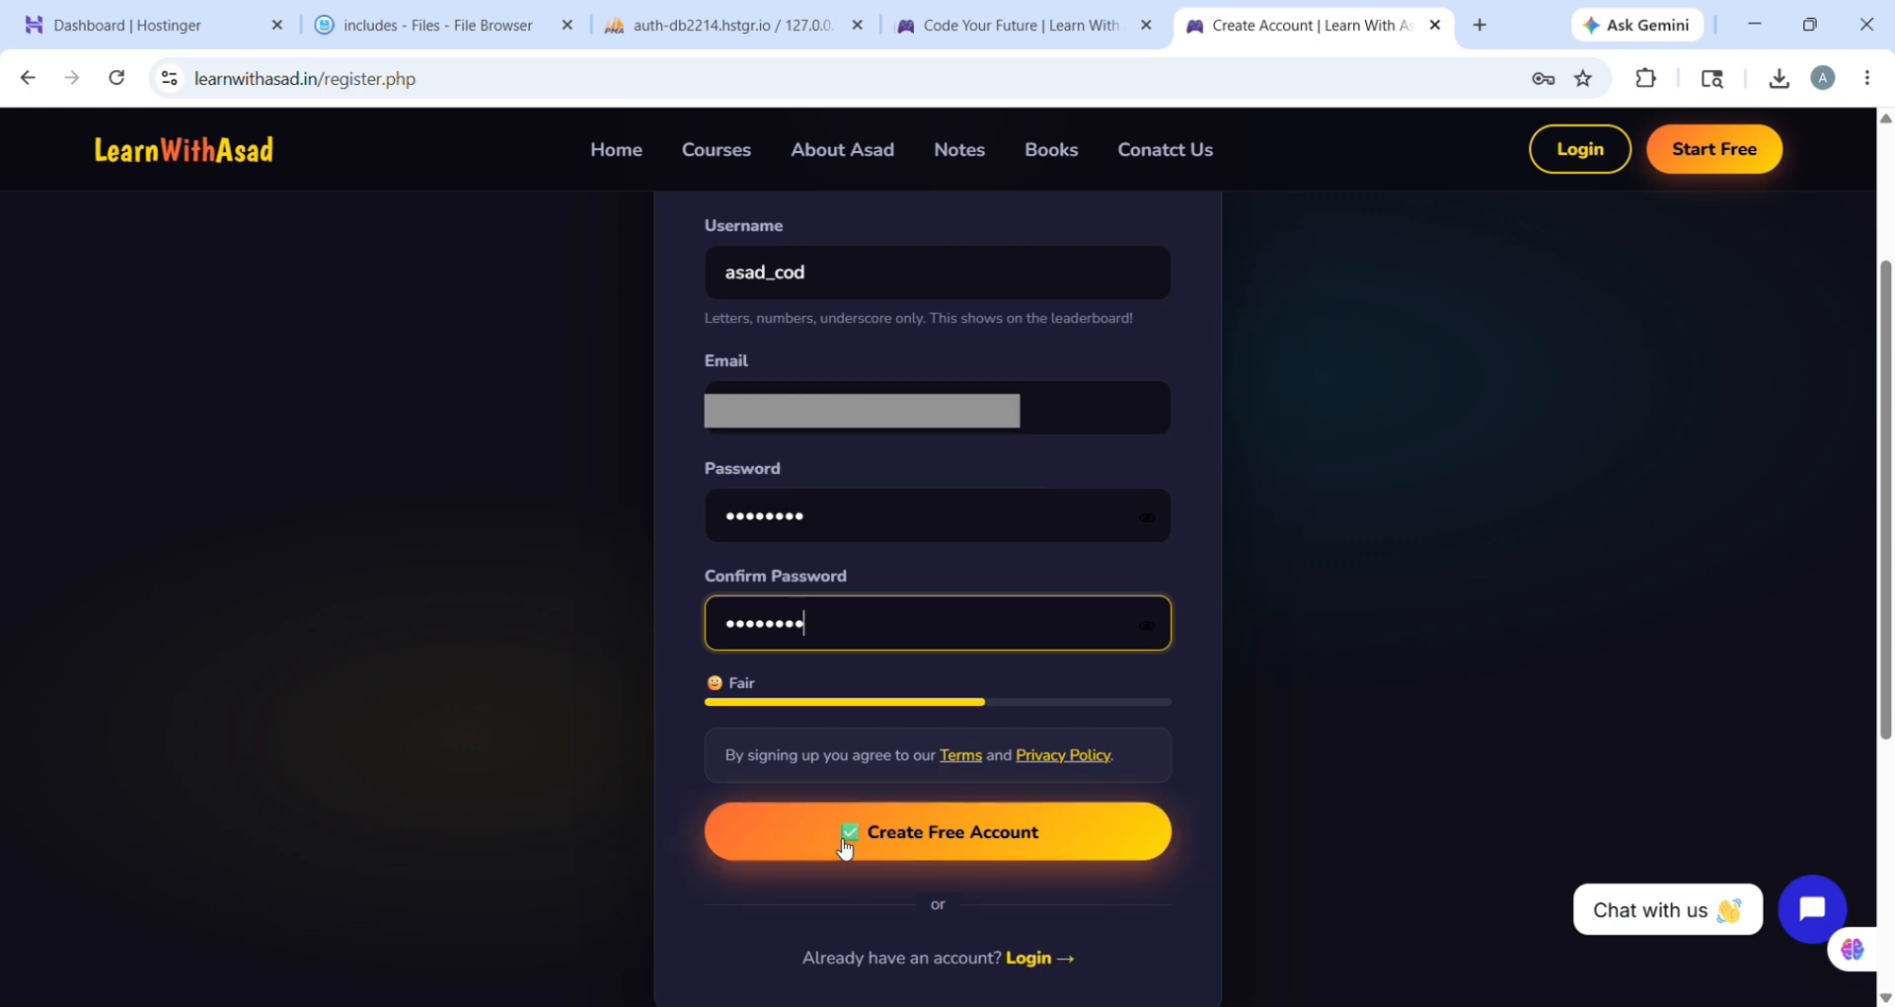
pyautogui.click(844, 849)
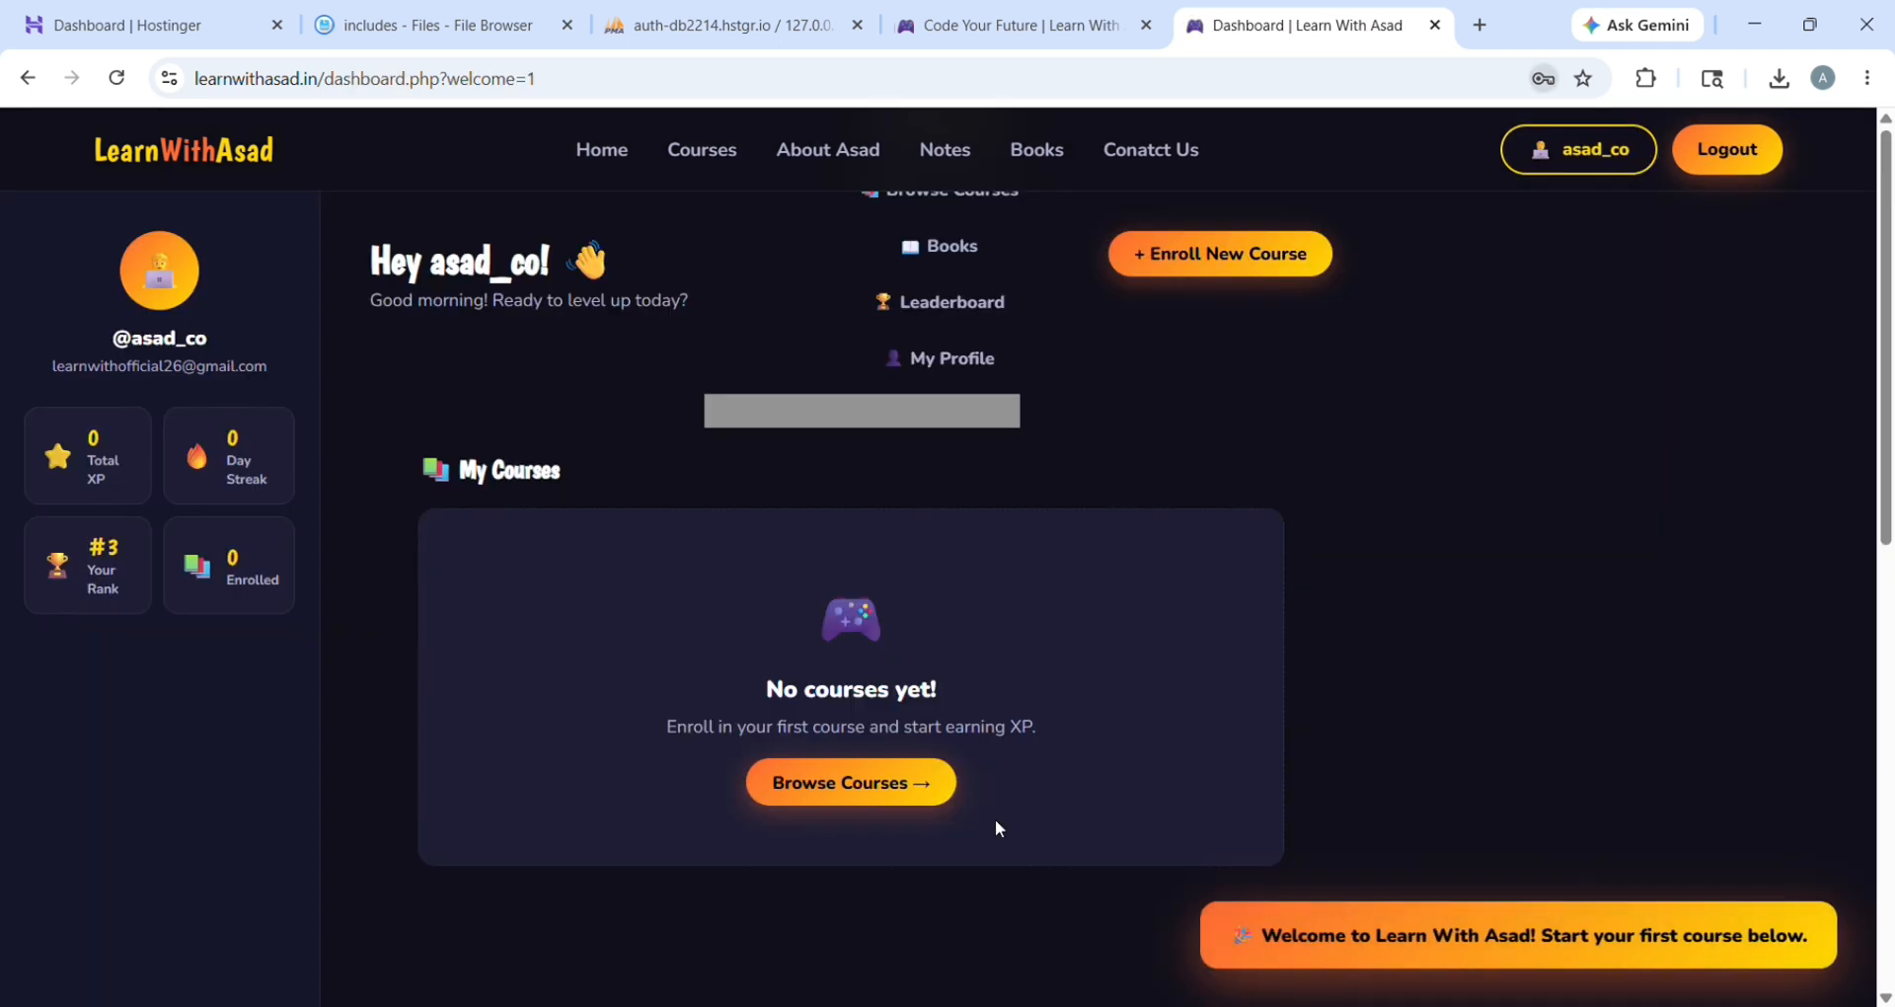
pyautogui.scroll(-8, 1039, 476)
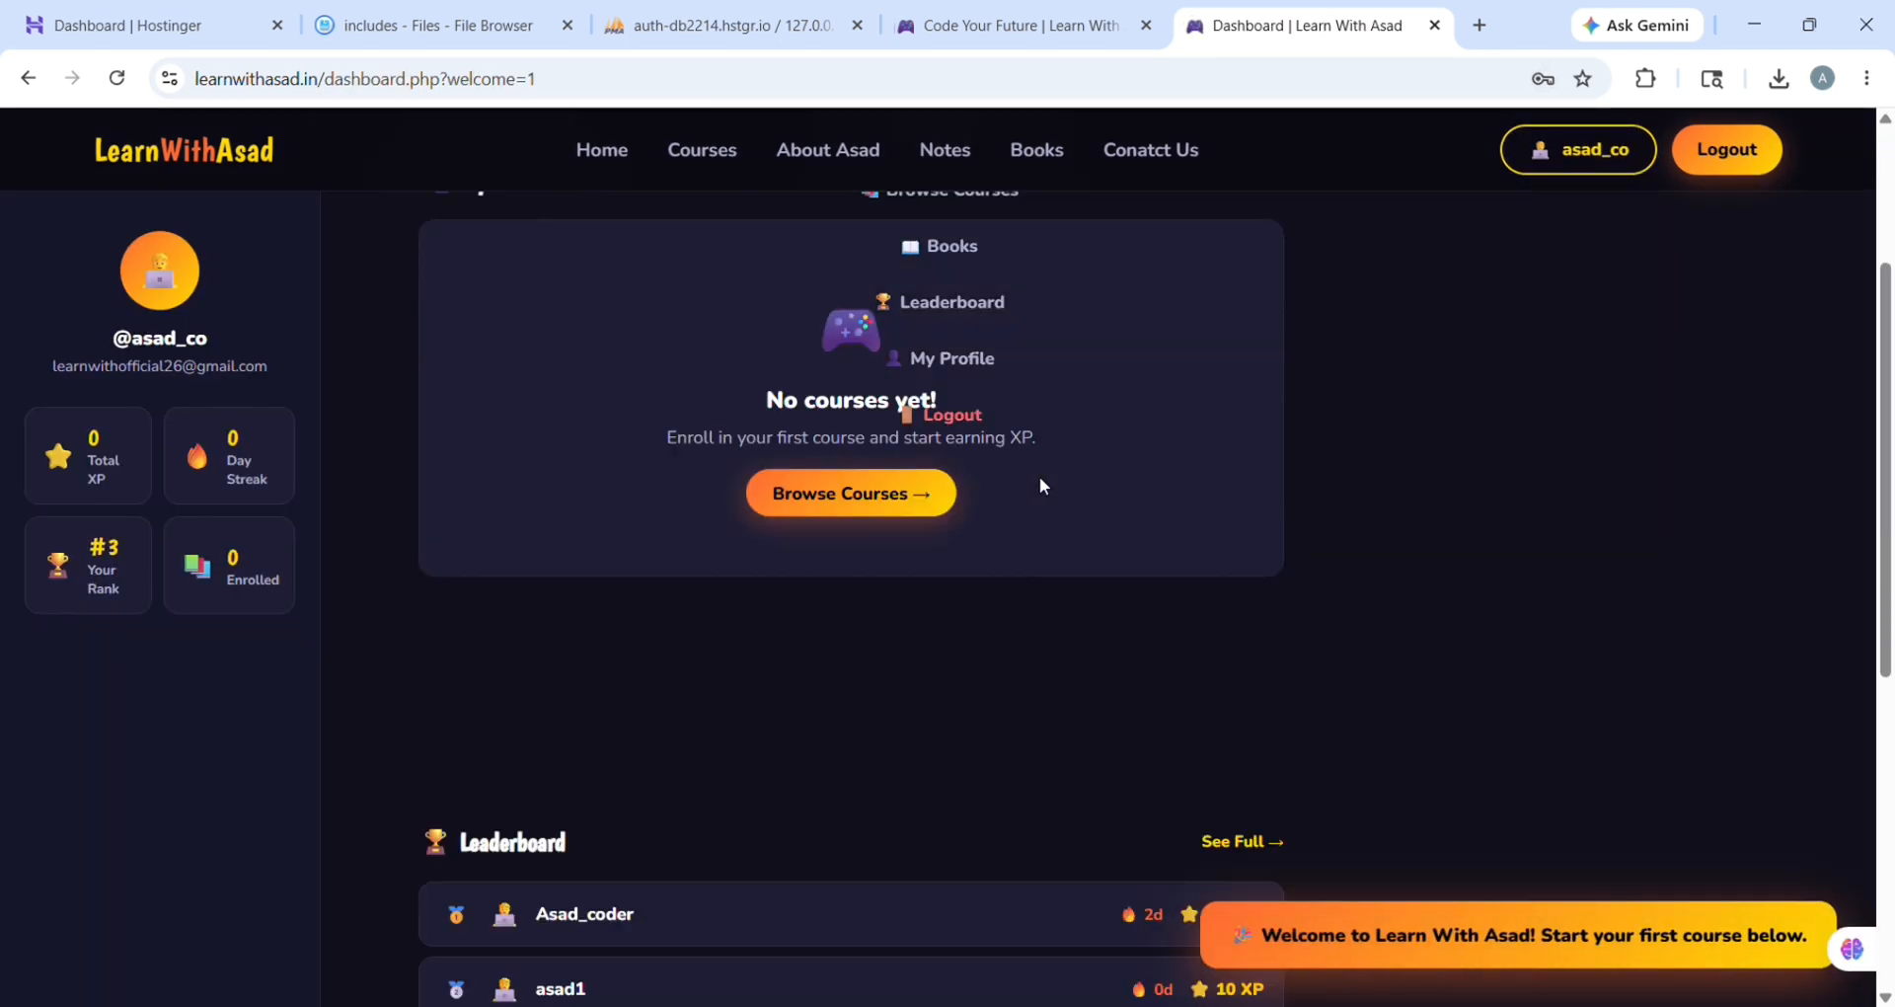
pyautogui.scroll(5, 1078, 468)
pyautogui.scroll(4, 1078, 468)
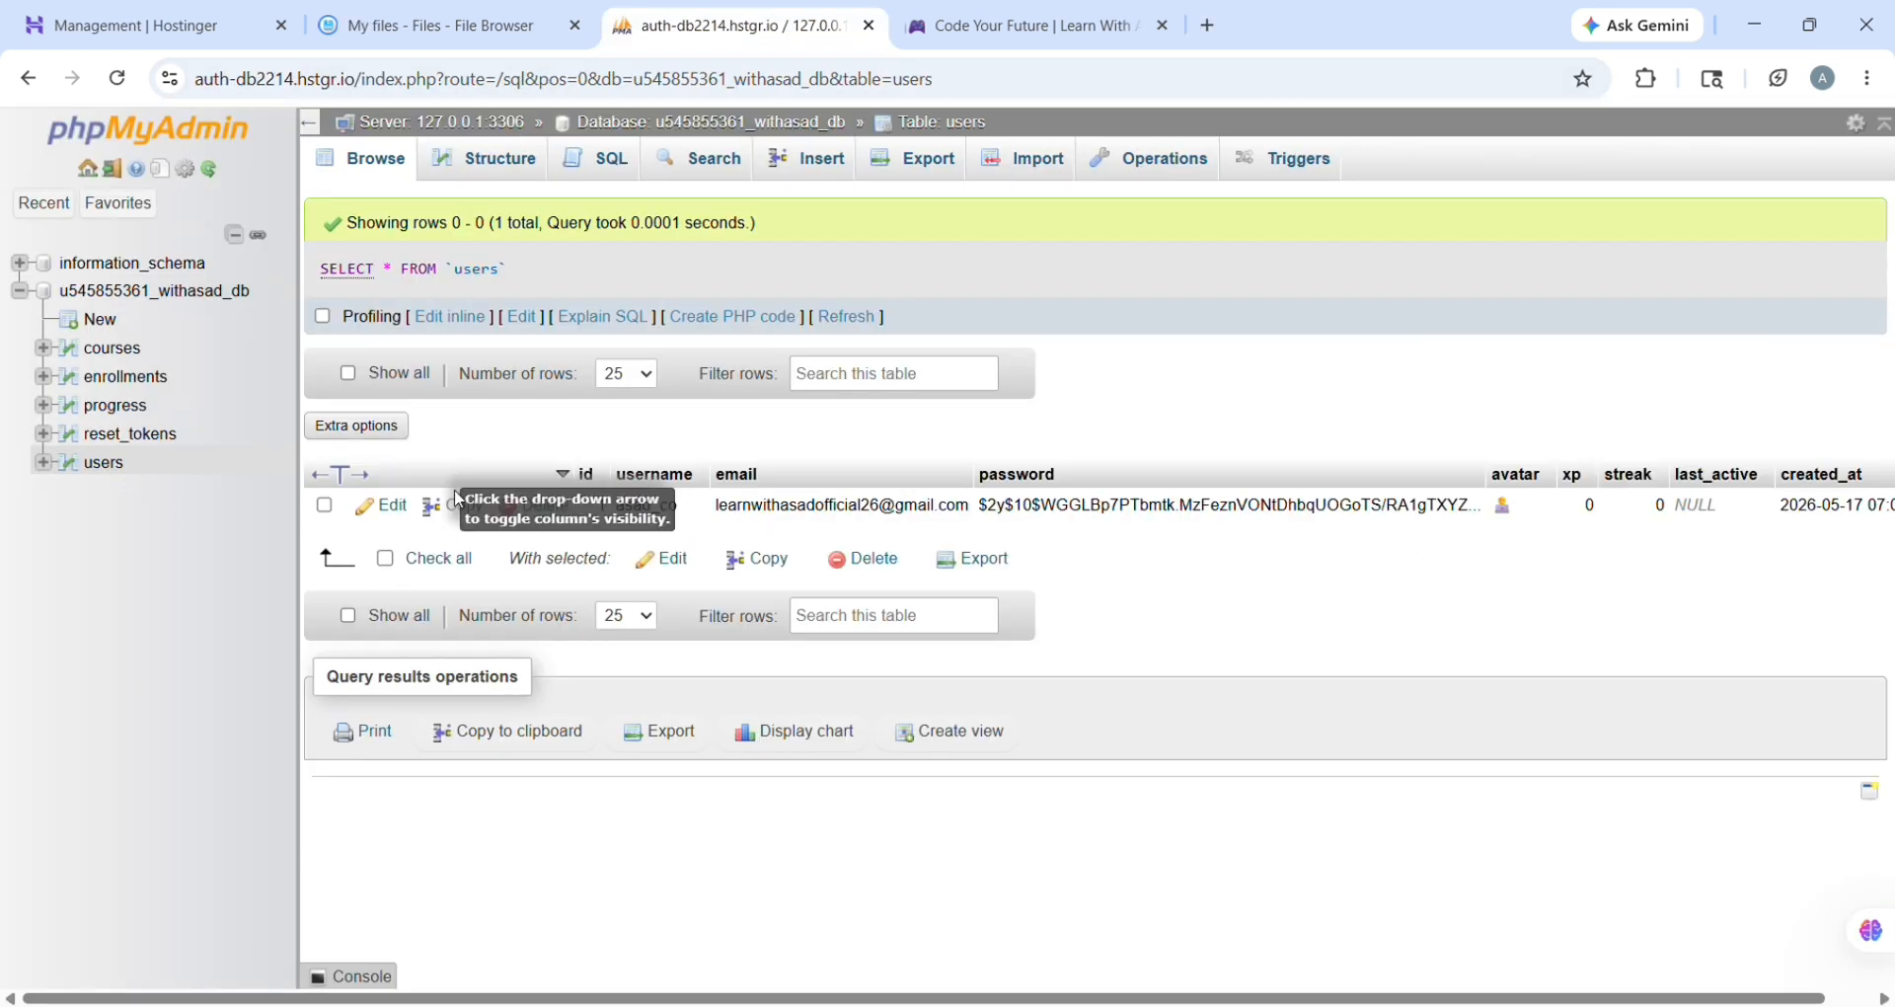
# Step: Check the new users row's username, email and created_at, then return to the live.learnwithasad.in SSL page
pyautogui.moveTo(617, 506); pyautogui.dragTo(980, 523)
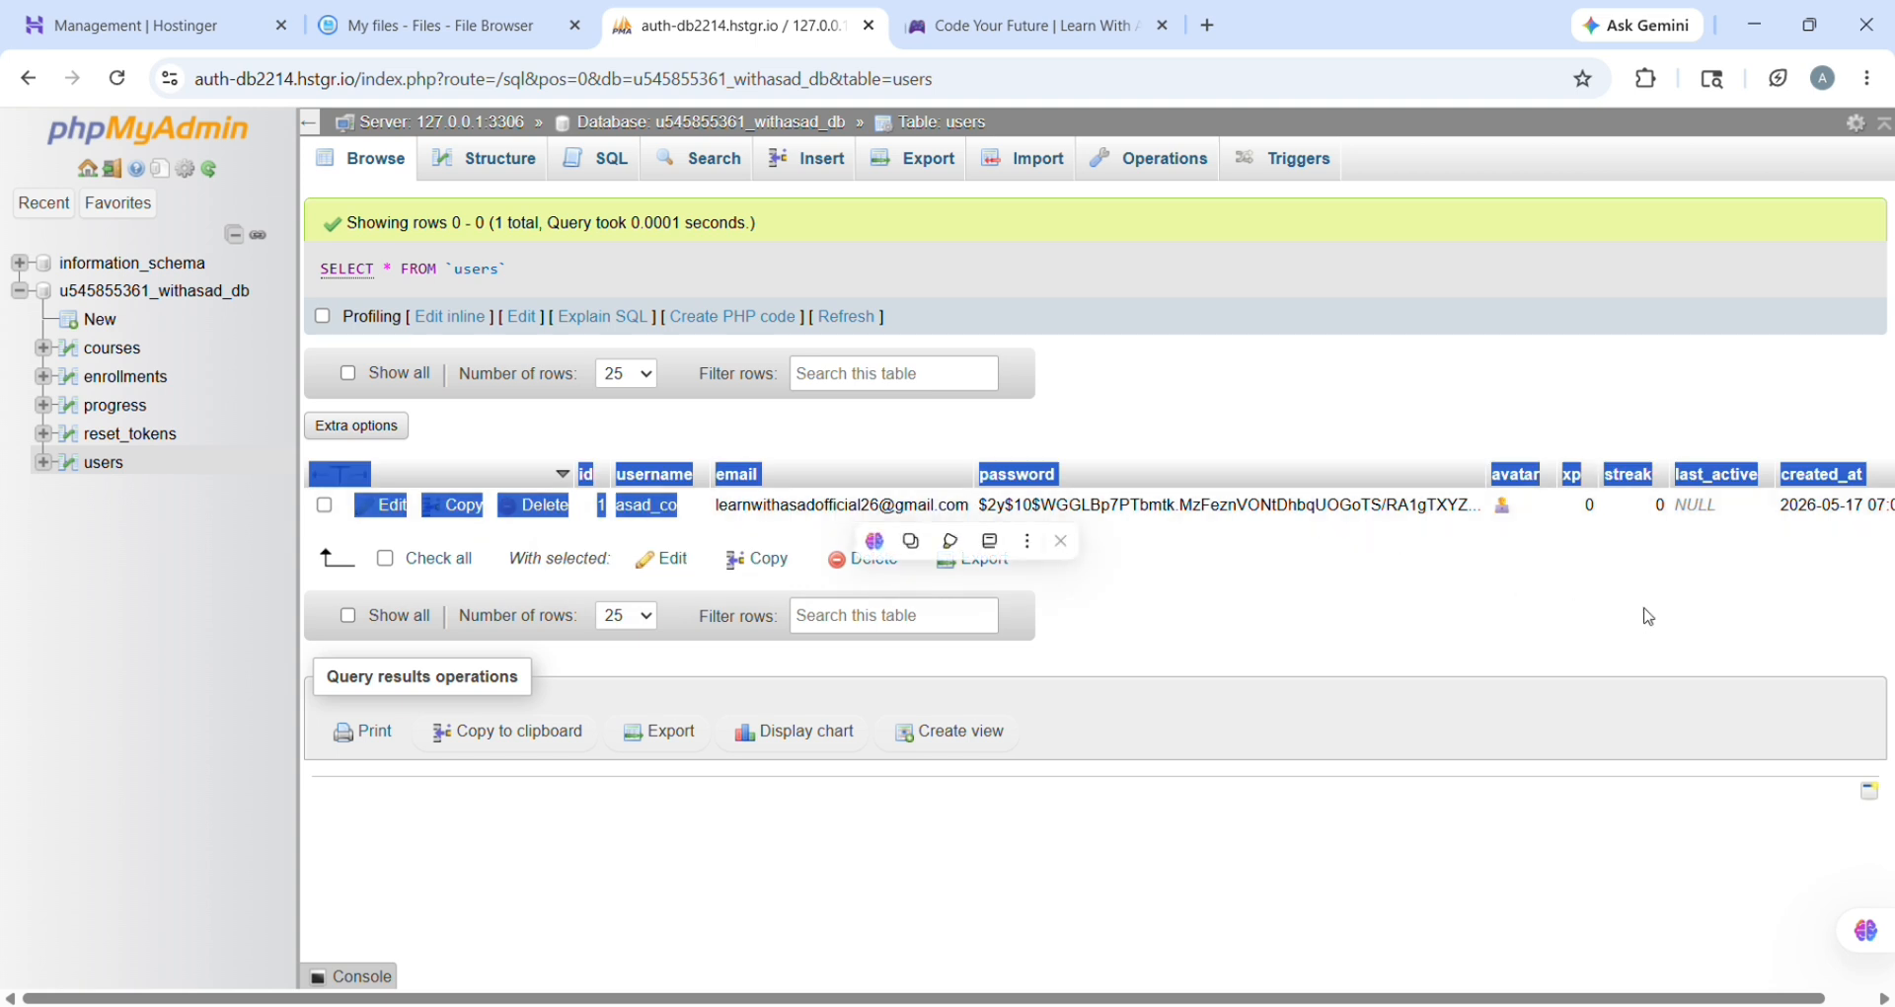
pyautogui.click(1761, 531)
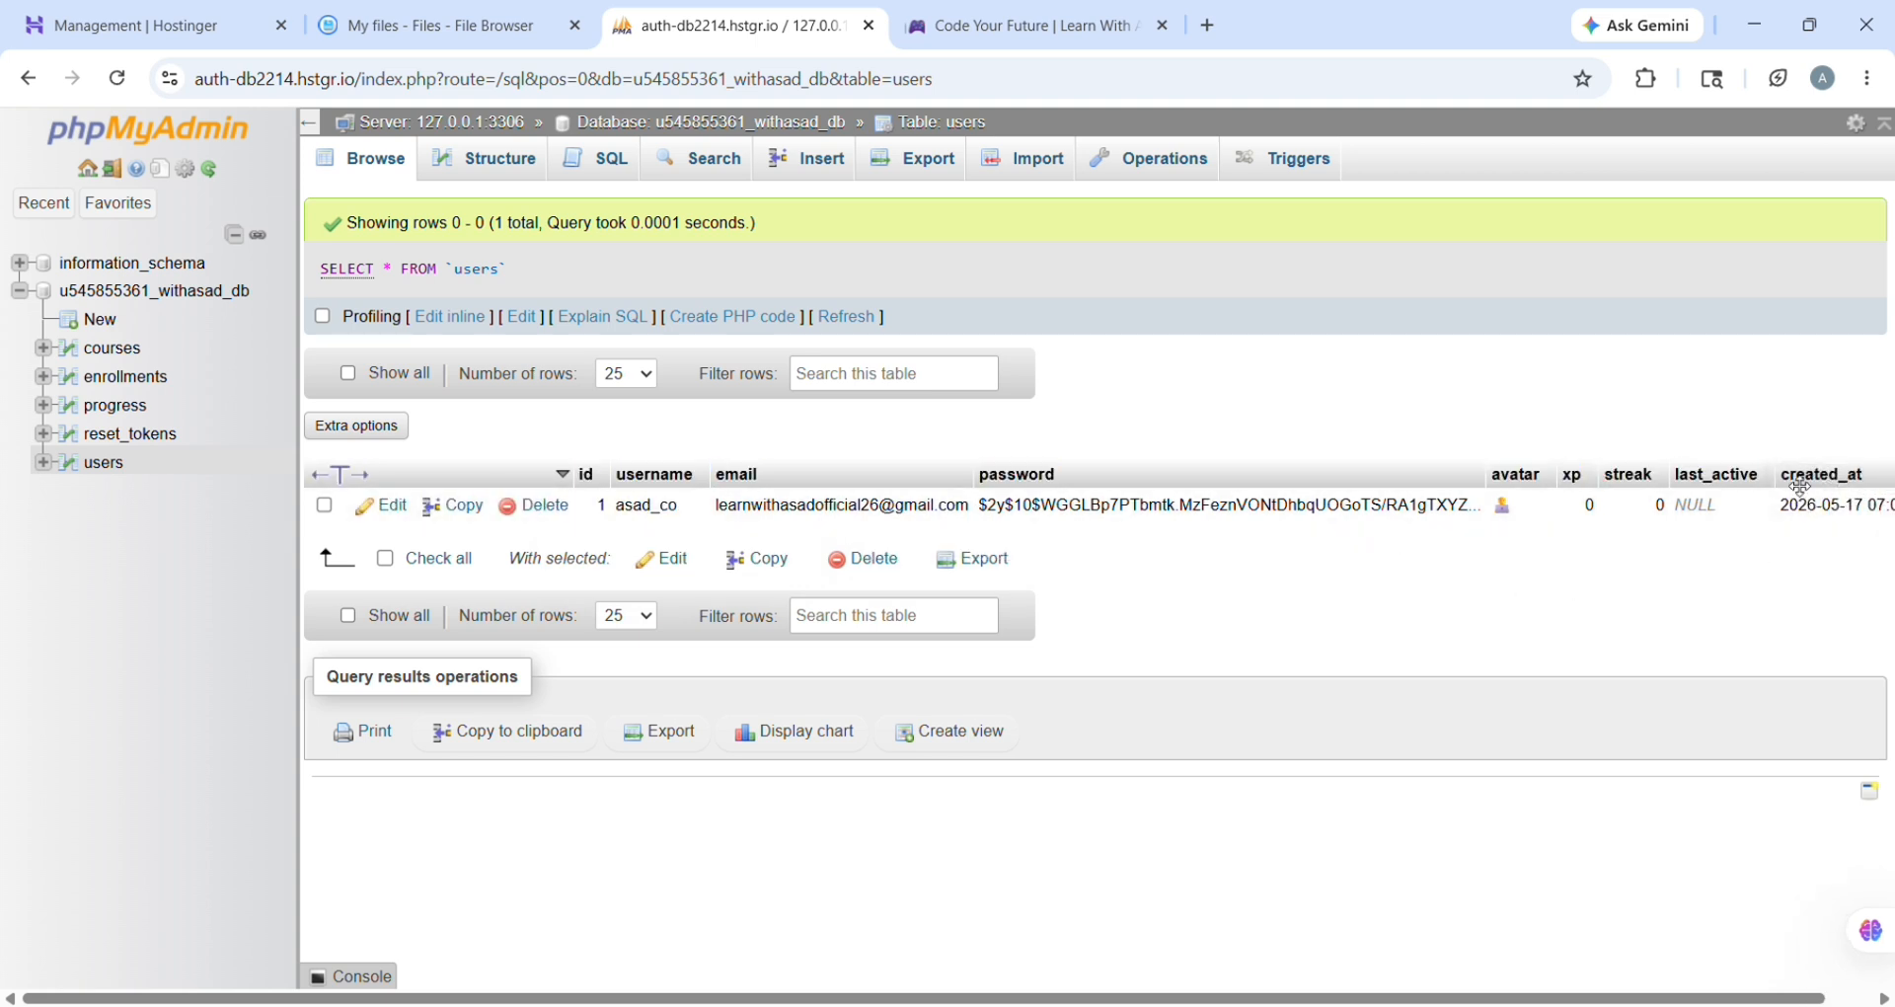
pyautogui.moveTo(1782, 513); pyautogui.dragTo(1881, 515)
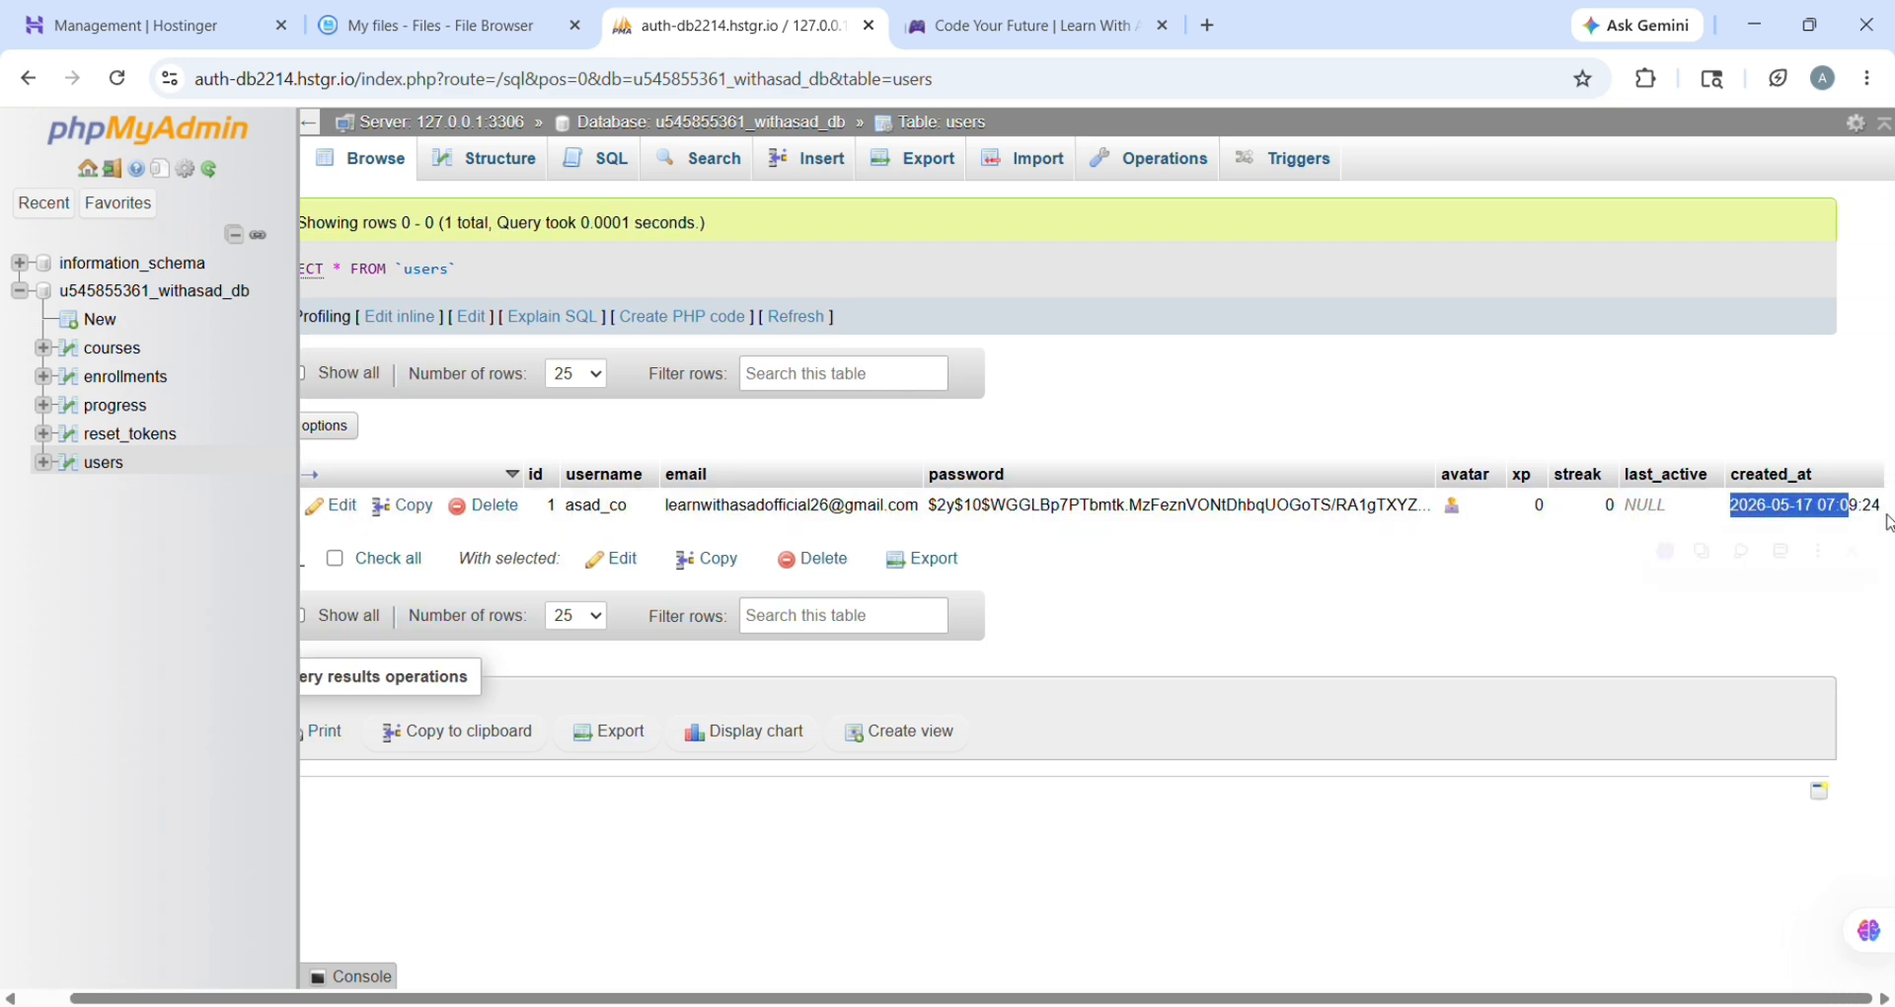
pyautogui.hotkey('alt', 'Left')
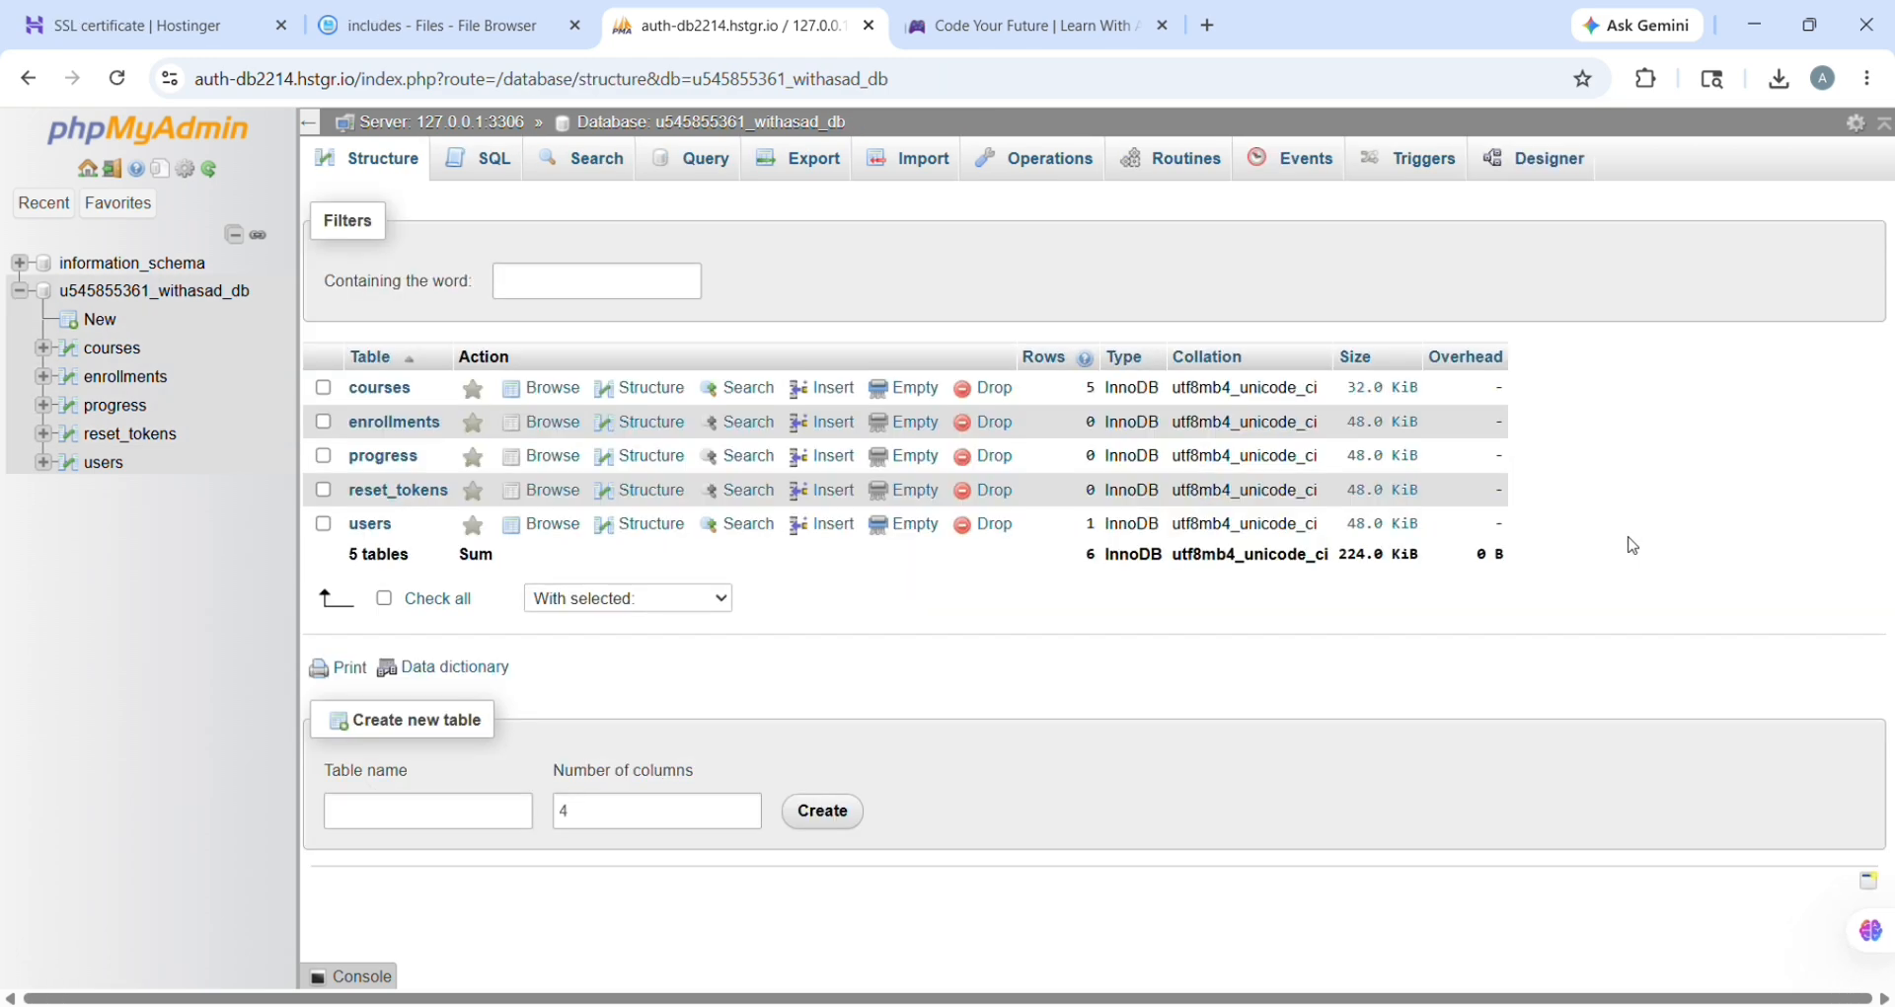
pyautogui.click(158, 25)
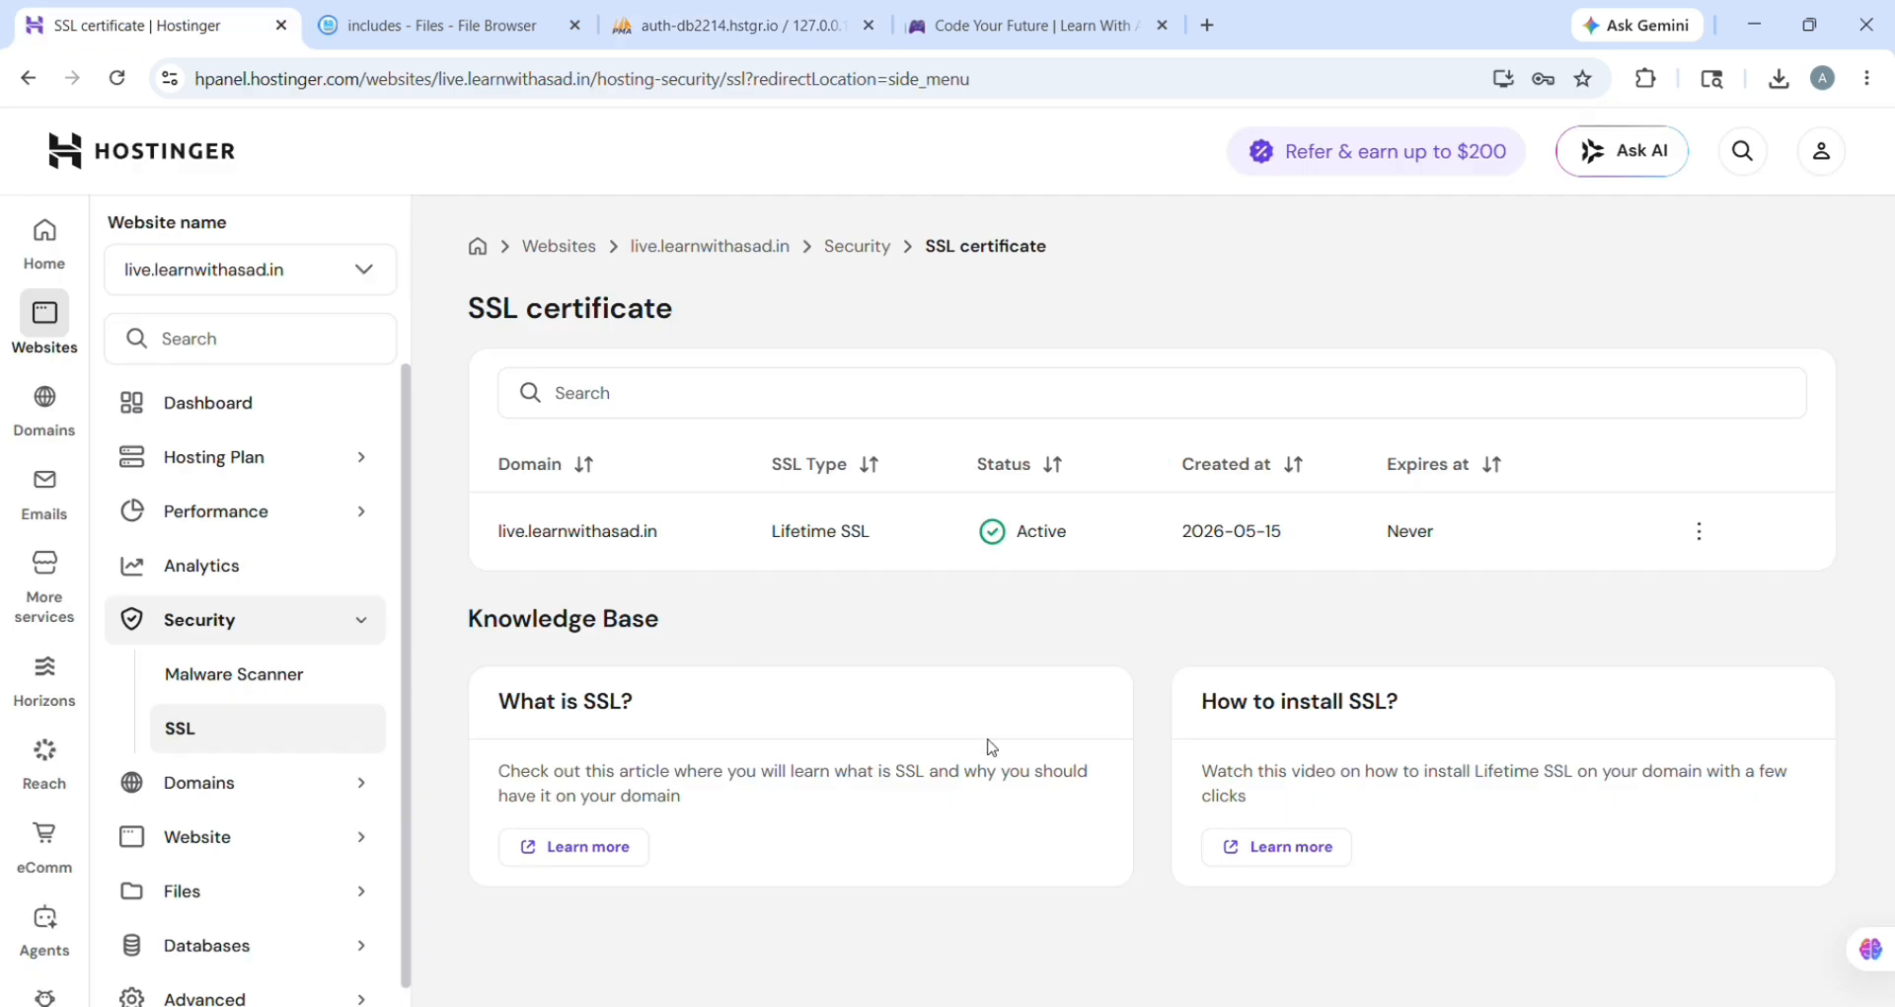